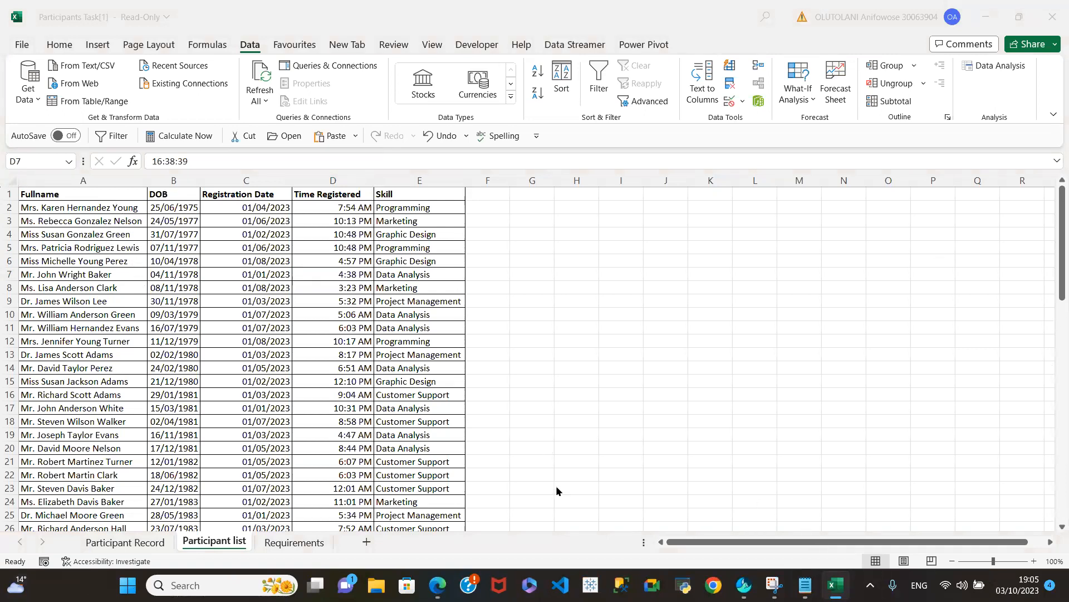
Read the participant exercise requirements in Notepad, and return to Excel to review each column header of the participant list.
{"action": "mouse_move", "coordinate": [805, 585]}
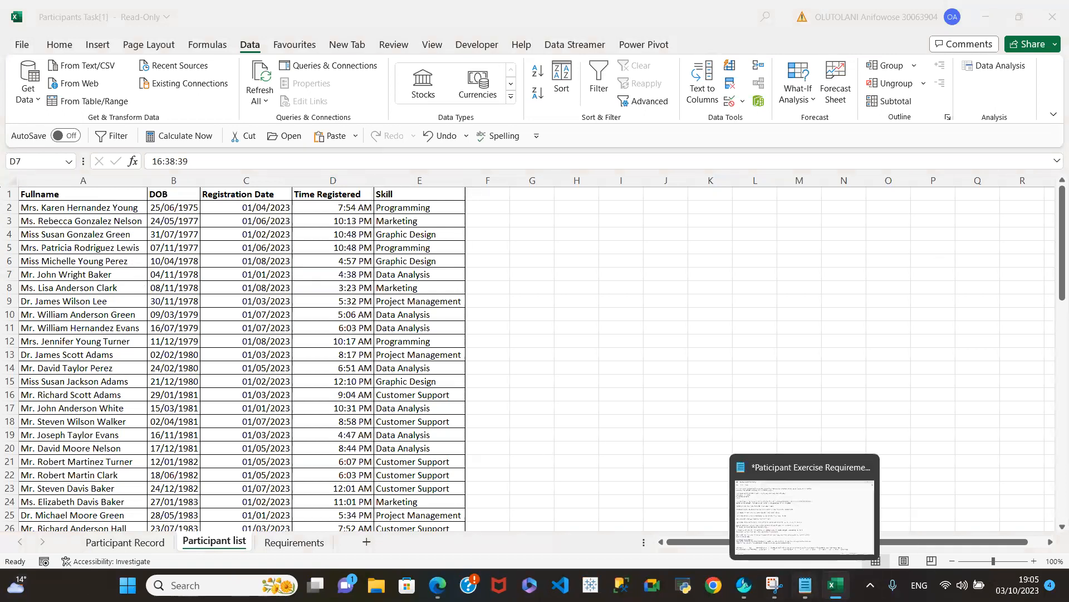
{"action": "left_click", "coordinate": [765, 499]}
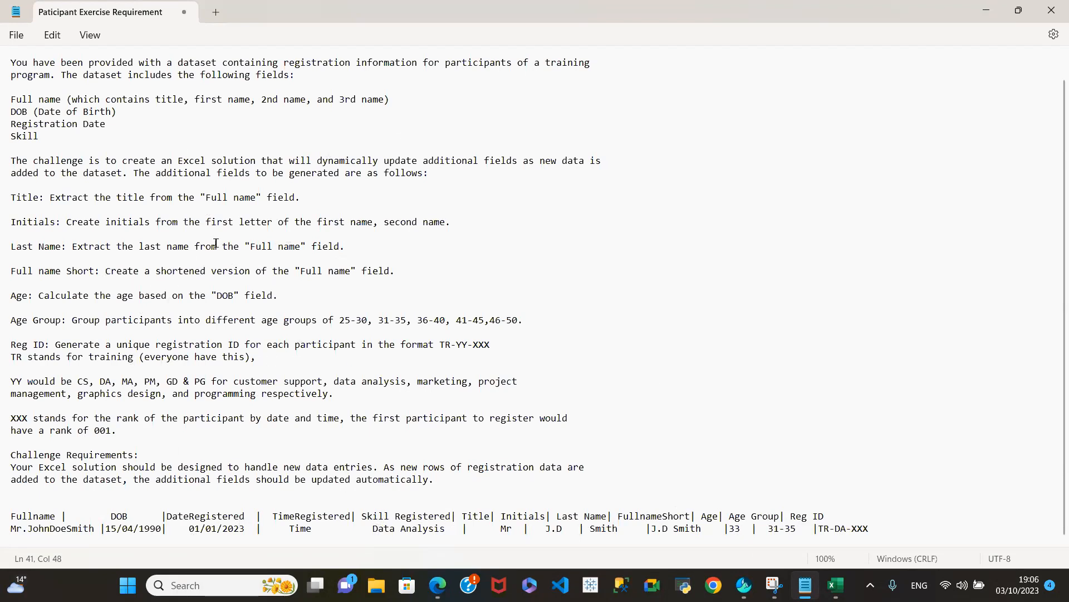
{"action": "left_click", "coordinate": [989, 12]}
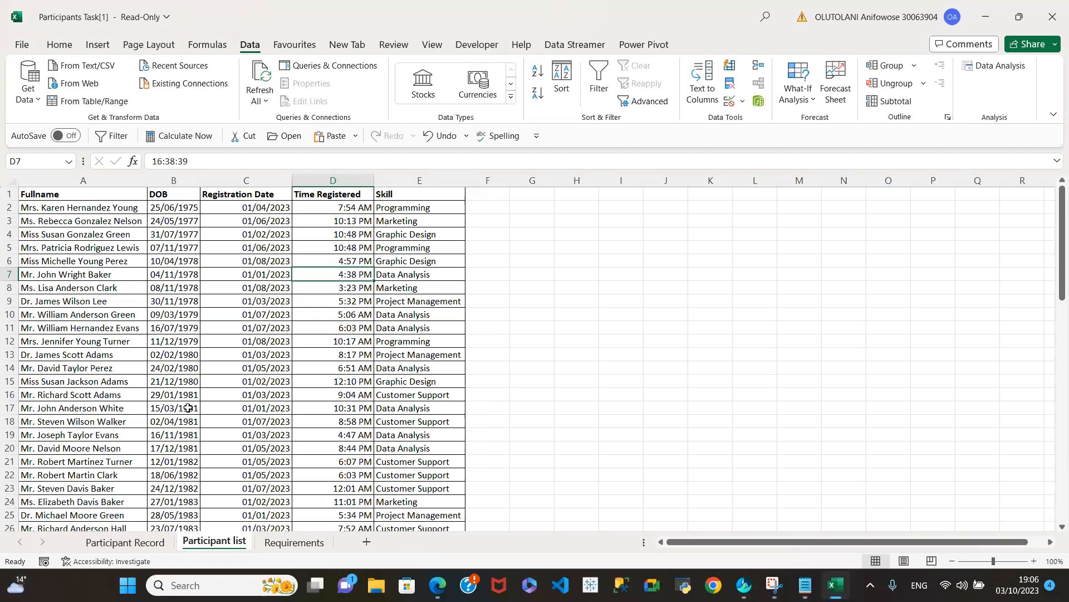
{"action": "left_click", "coordinate": [93, 193]}
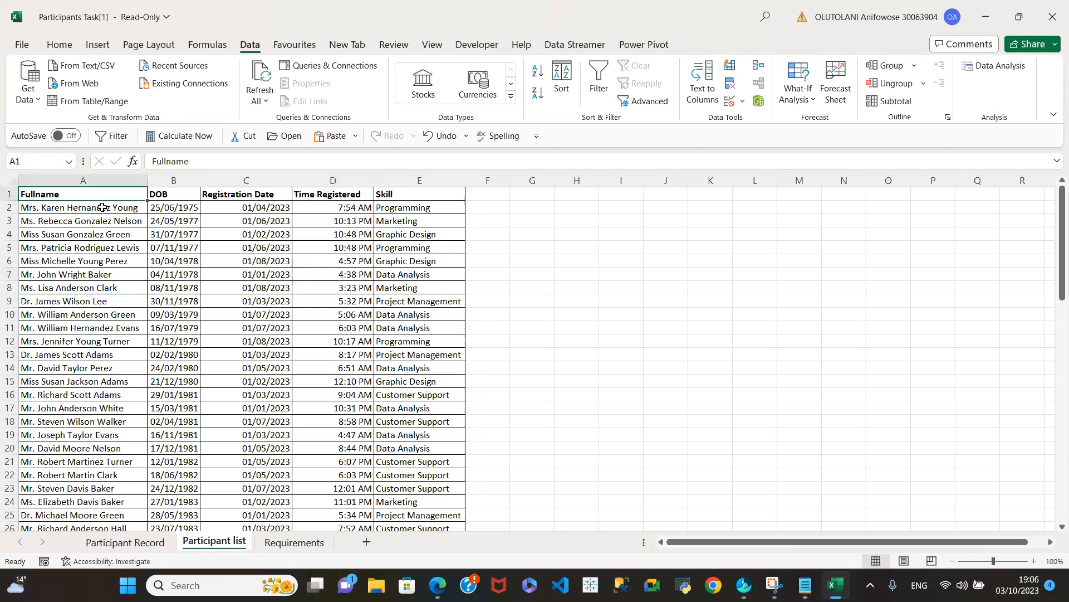
{"action": "left_click", "coordinate": [175, 195]}
{"action": "left_click", "coordinate": [250, 196]}
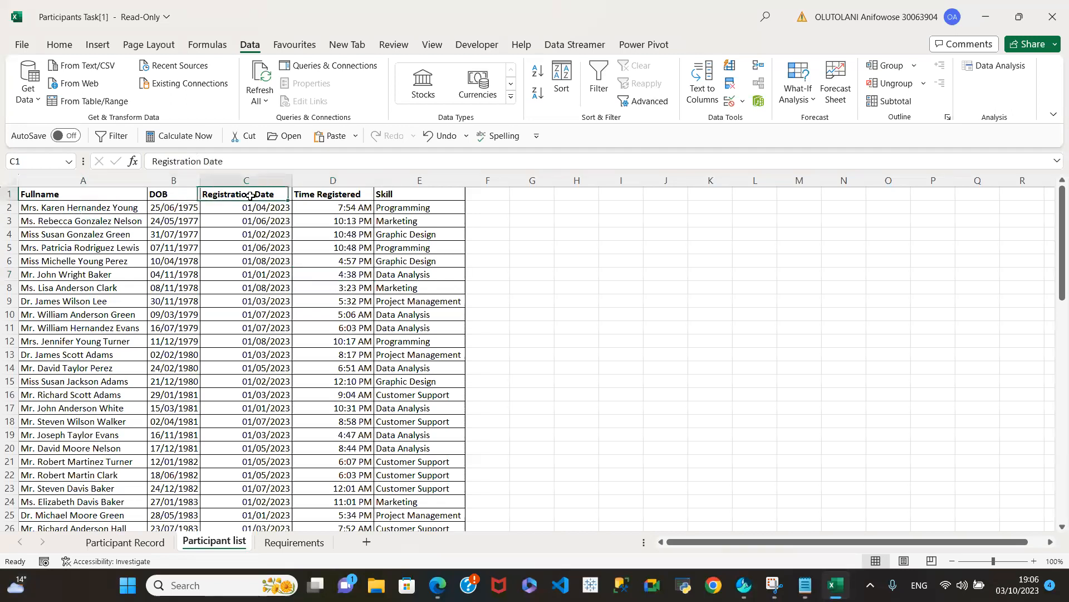
{"action": "left_click", "coordinate": [343, 197]}
{"action": "left_click", "coordinate": [387, 194]}
Convert the participant list in A1:E75 to a table with headers and widen the DOB column.
{"action": "left_click", "coordinate": [100, 200]}
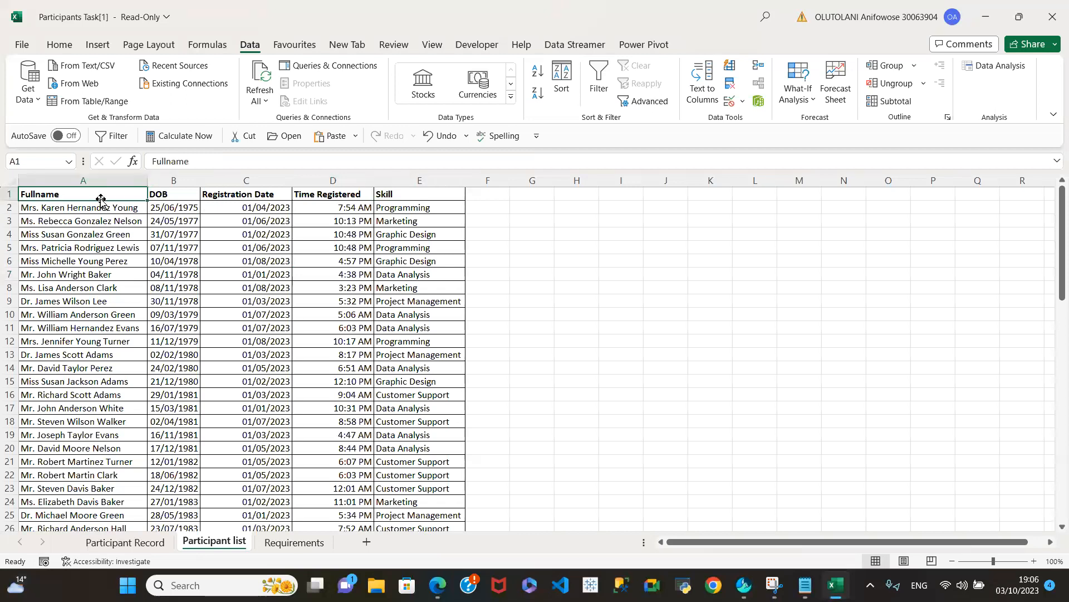
{"action": "left_click", "coordinate": [165, 192], "text": "shift"}
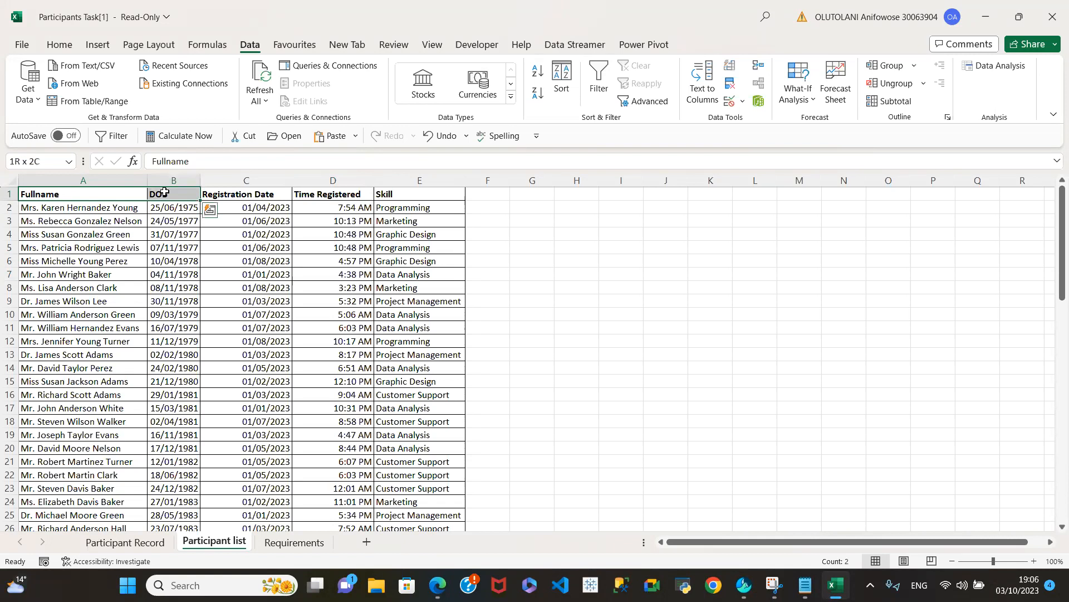
{"action": "key", "text": "shift+Right"}
{"action": "key", "text": "shift+Right"}
{"action": "key", "text": "shift+Right"}
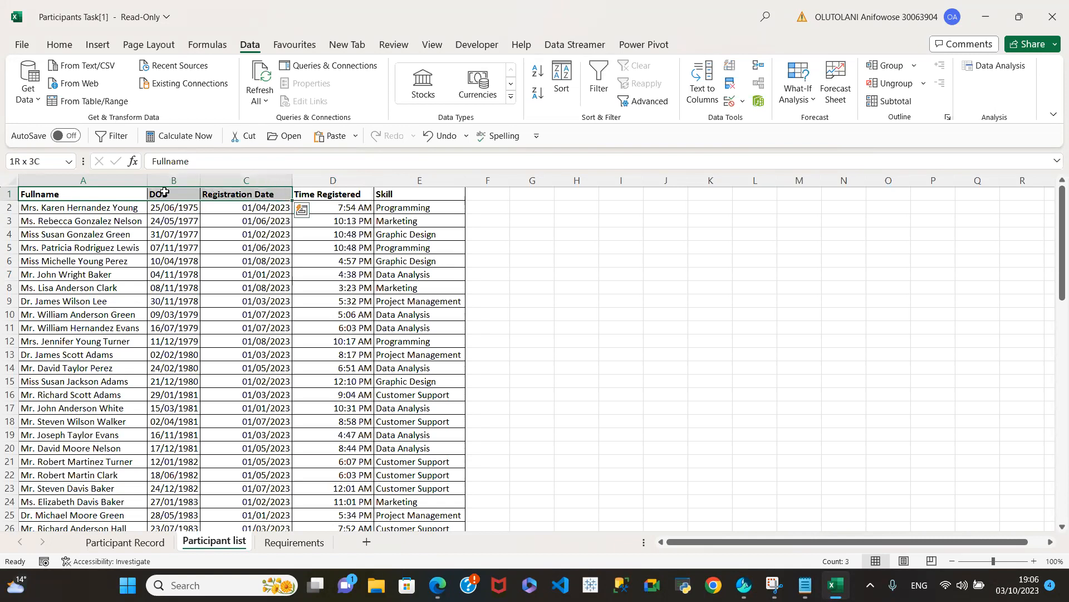
{"action": "key", "text": "shift+Down"}
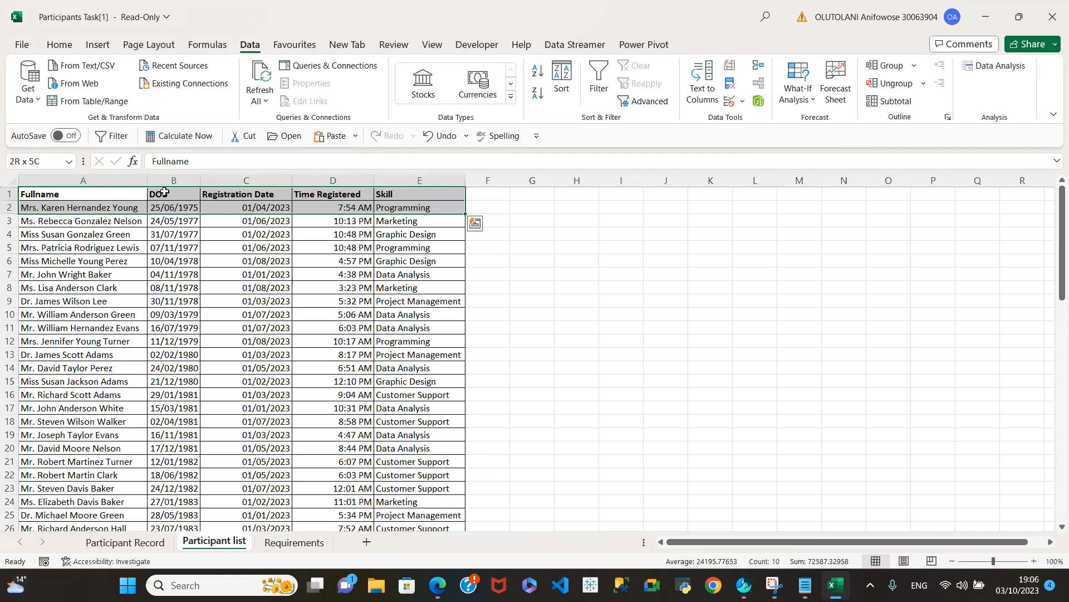
{"action": "key", "text": "ctrl+shift+Down"}
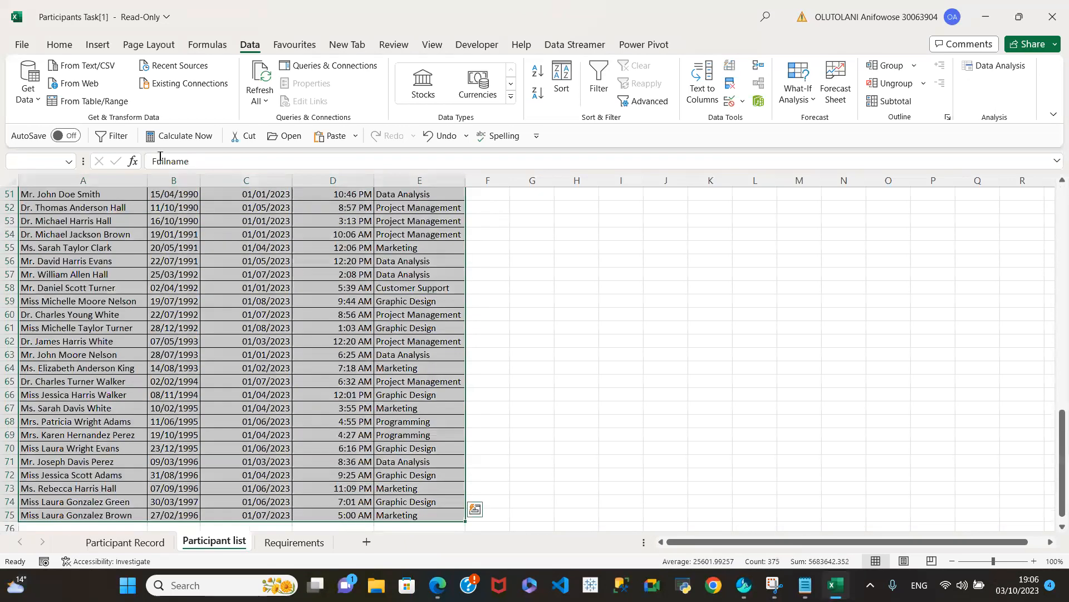
{"action": "left_click", "coordinate": [97, 45]}
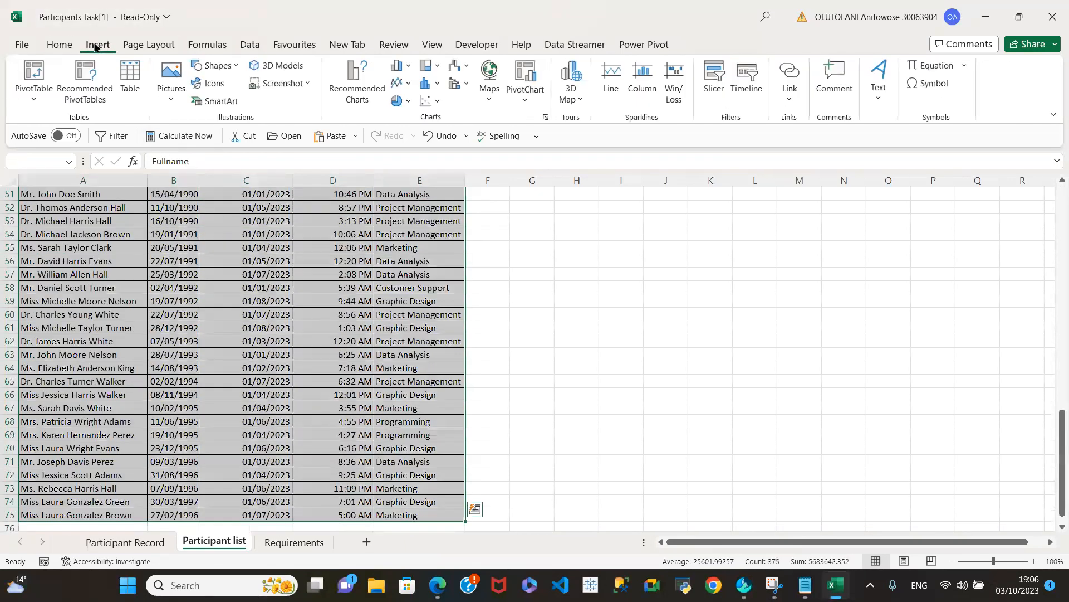
{"action": "left_click", "coordinate": [130, 70]}
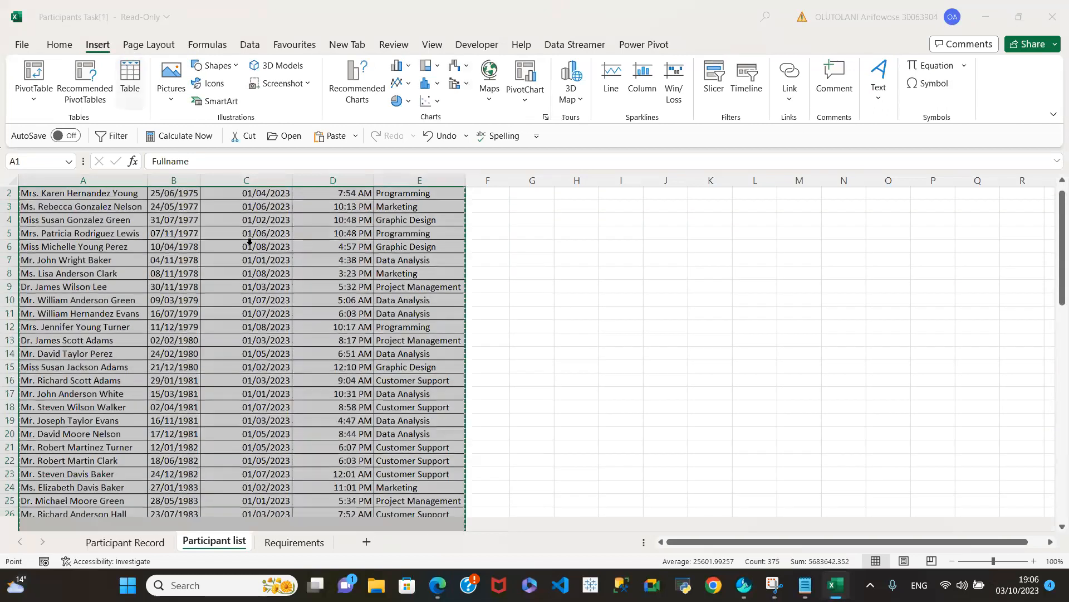
{"action": "left_click", "coordinate": [517, 237]}
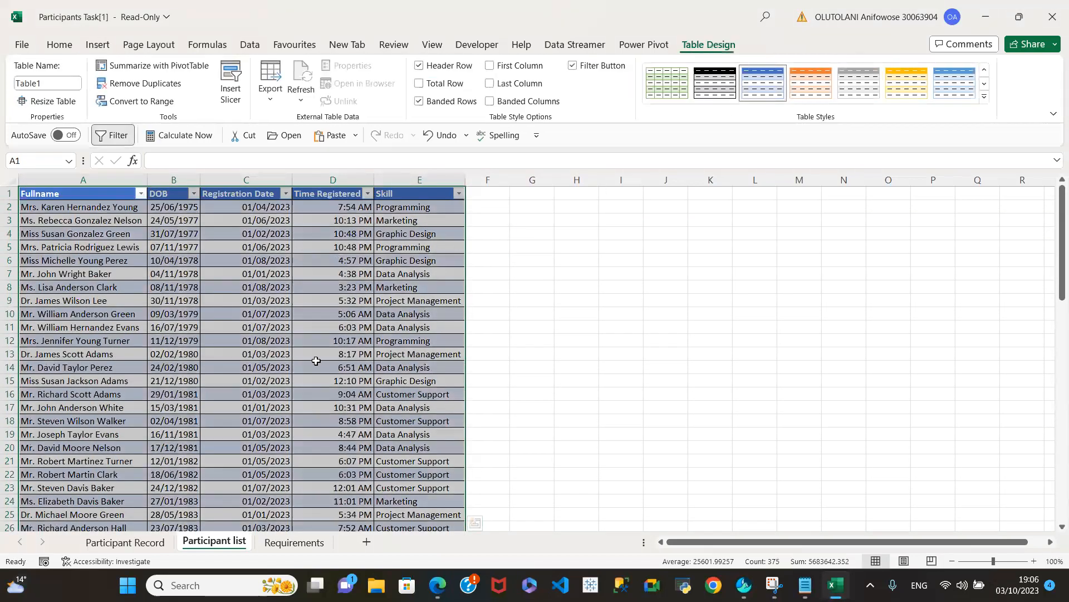
{"action": "left_click_drag", "start_coordinate": [199, 180], "coordinate": [245, 179]}
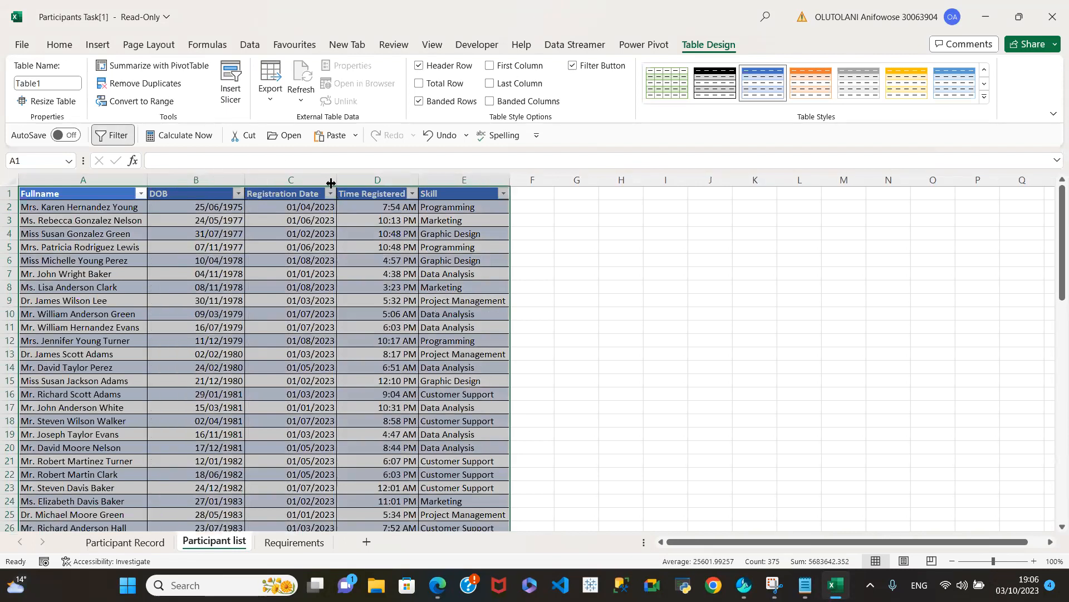
{"action": "left_click", "coordinate": [122, 258]}
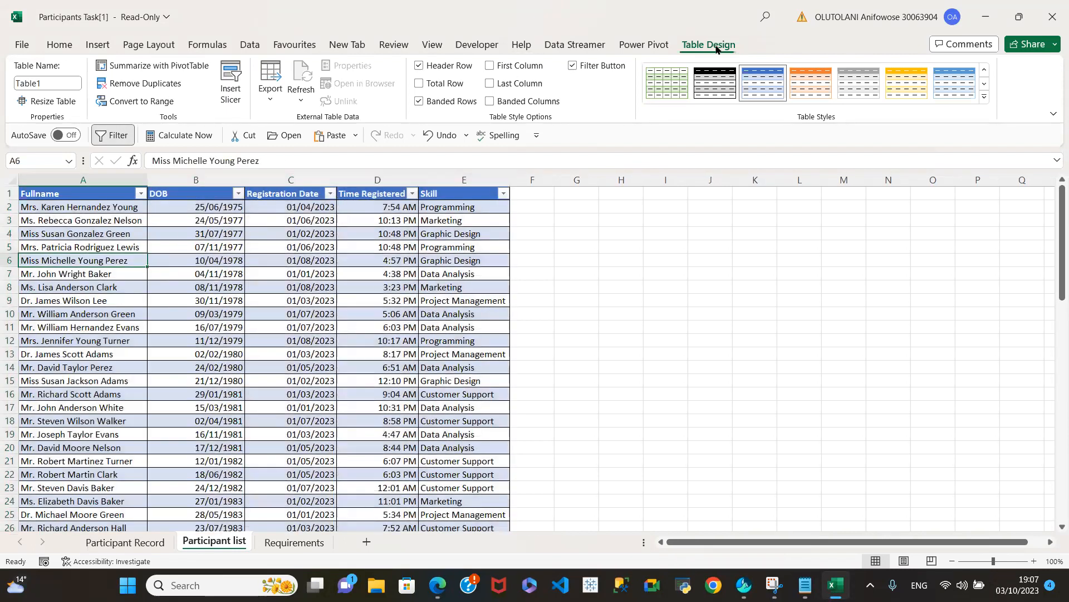
Rename the table as Task and load it into the Power Query Editor.
{"action": "left_click", "coordinate": [46, 84]}
{"action": "double_click", "coordinate": [54, 83]}
{"action": "left_click", "coordinate": [54, 82]}
{"action": "key", "text": "BackSpace"}
{"action": "key", "text": "Return"}
{"action": "left_click", "coordinate": [249, 47]}
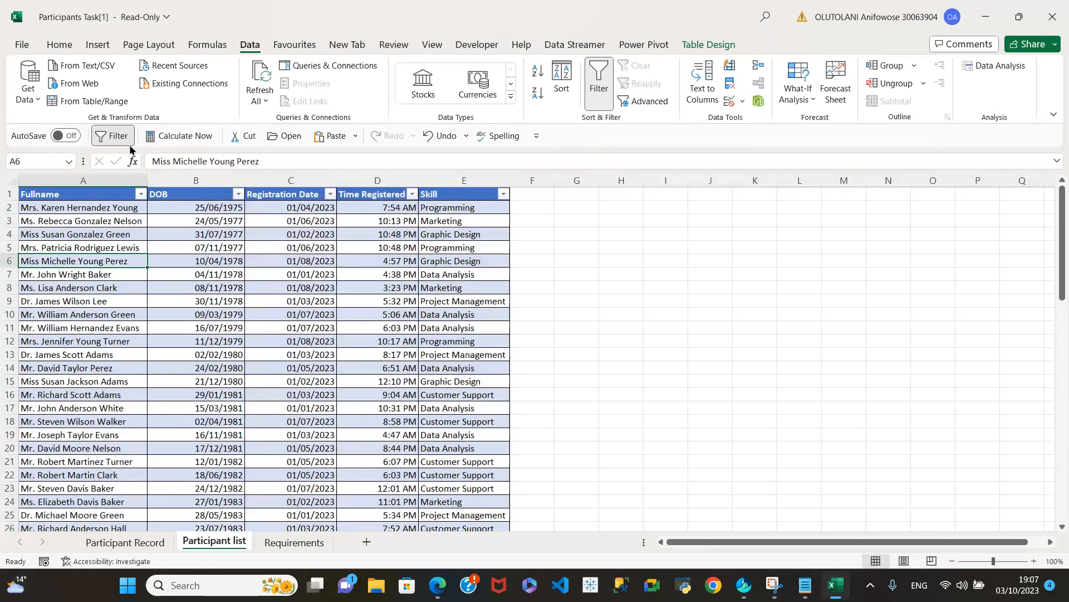
{"action": "left_click", "coordinate": [90, 102]}
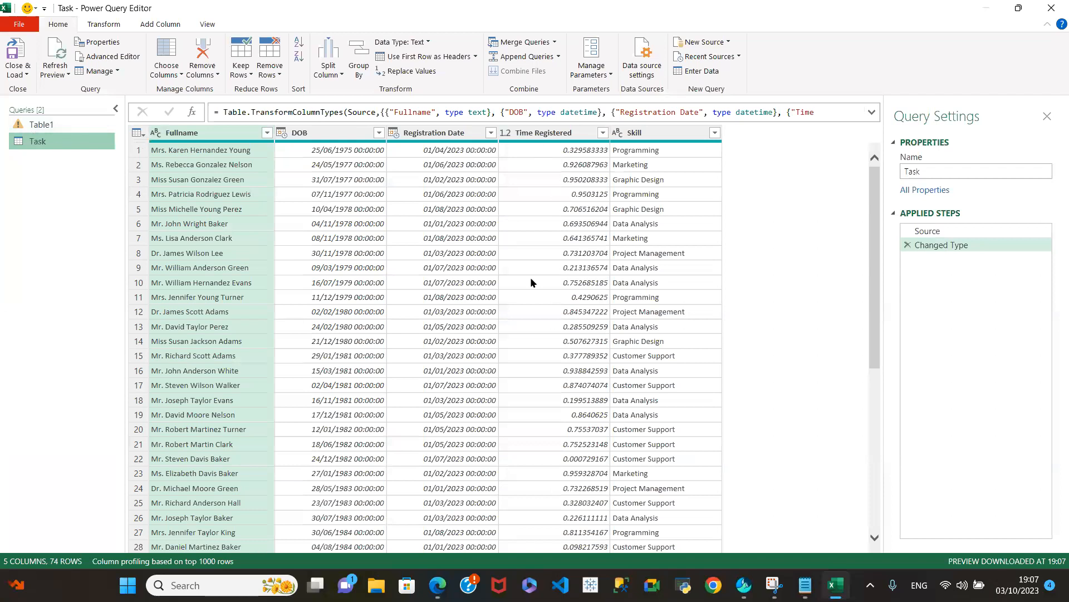
Examine the Table1 query's applied steps and the source of its error, and return to the Task query.
{"action": "left_click", "coordinate": [52, 123]}
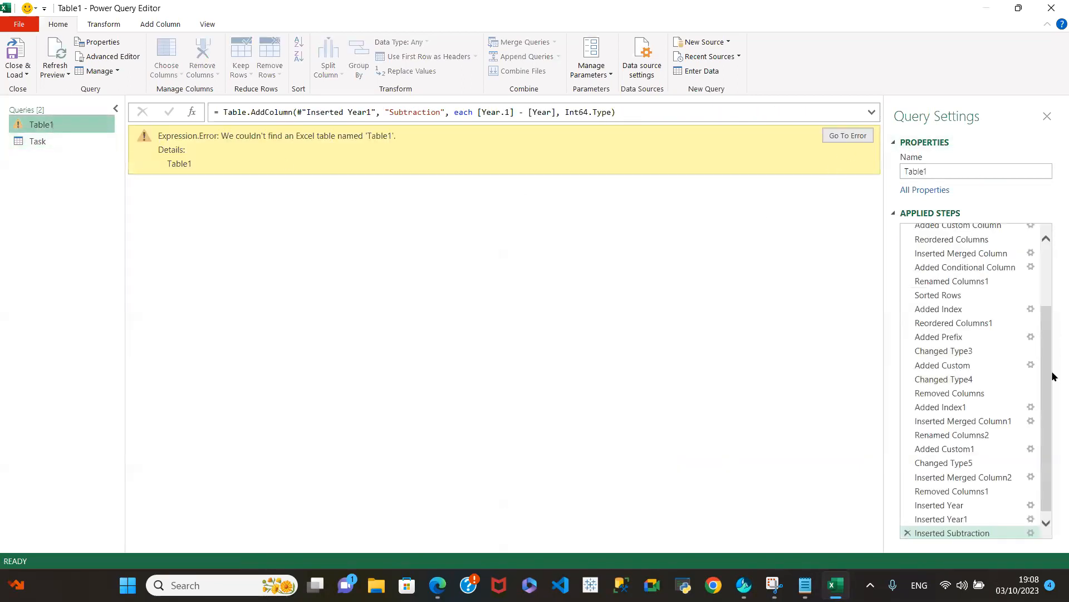
{"action": "left_click_drag", "start_coordinate": [1046, 368], "coordinate": [1054, 423]}
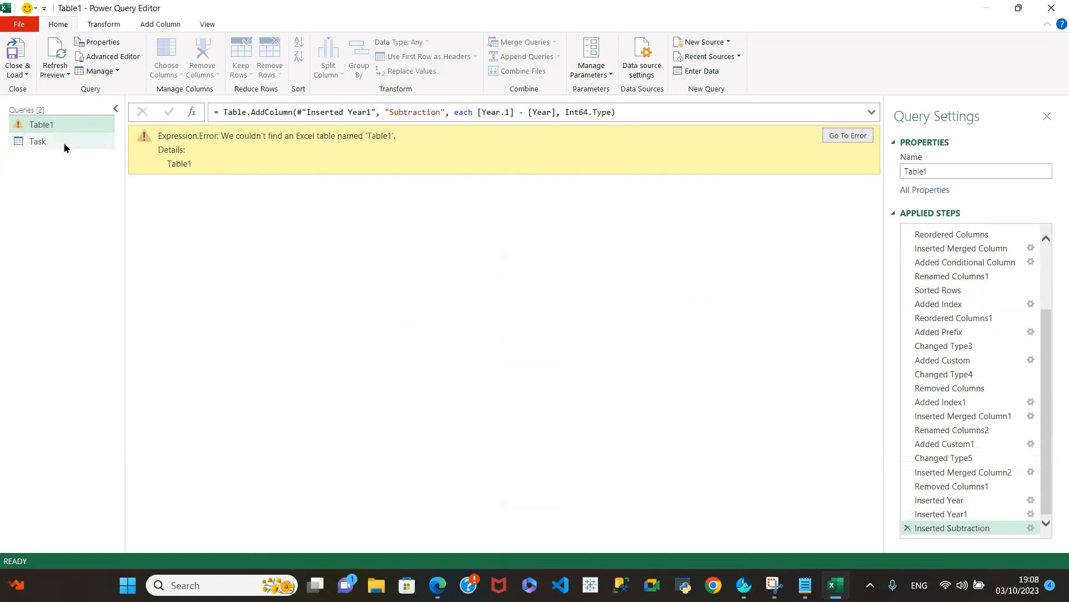
{"action": "left_click", "coordinate": [848, 136]}
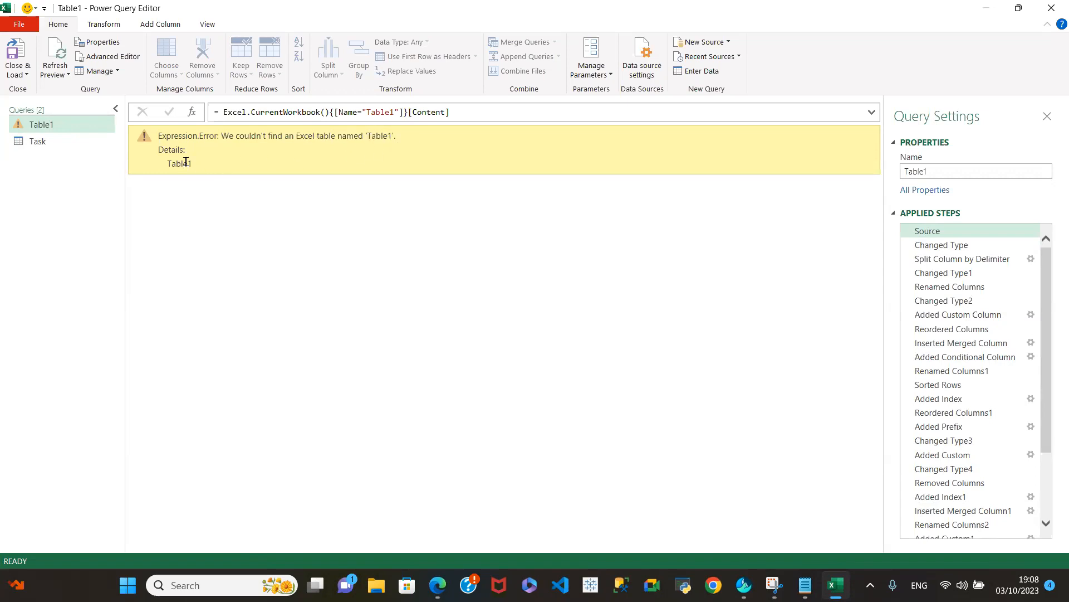
{"action": "right_click", "coordinate": [34, 128]}
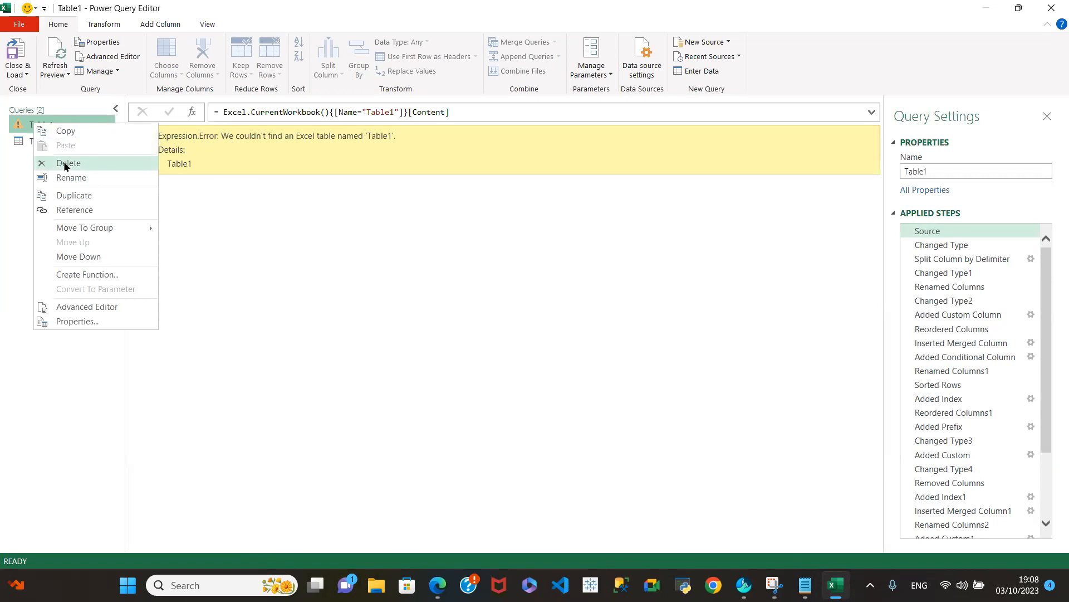
{"action": "left_click", "coordinate": [37, 125]}
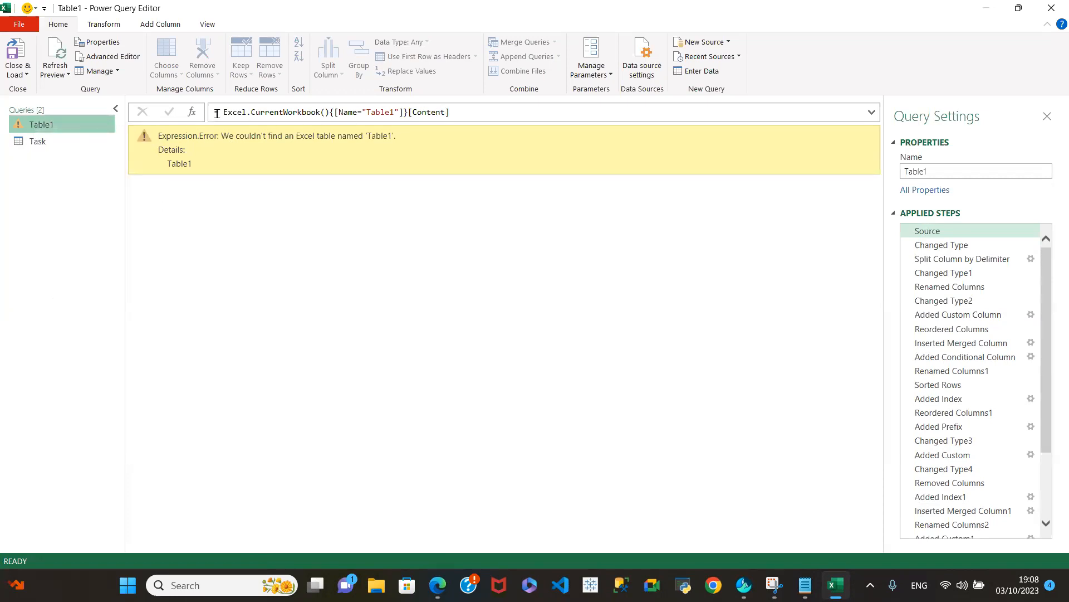
{"action": "left_click", "coordinate": [62, 140]}
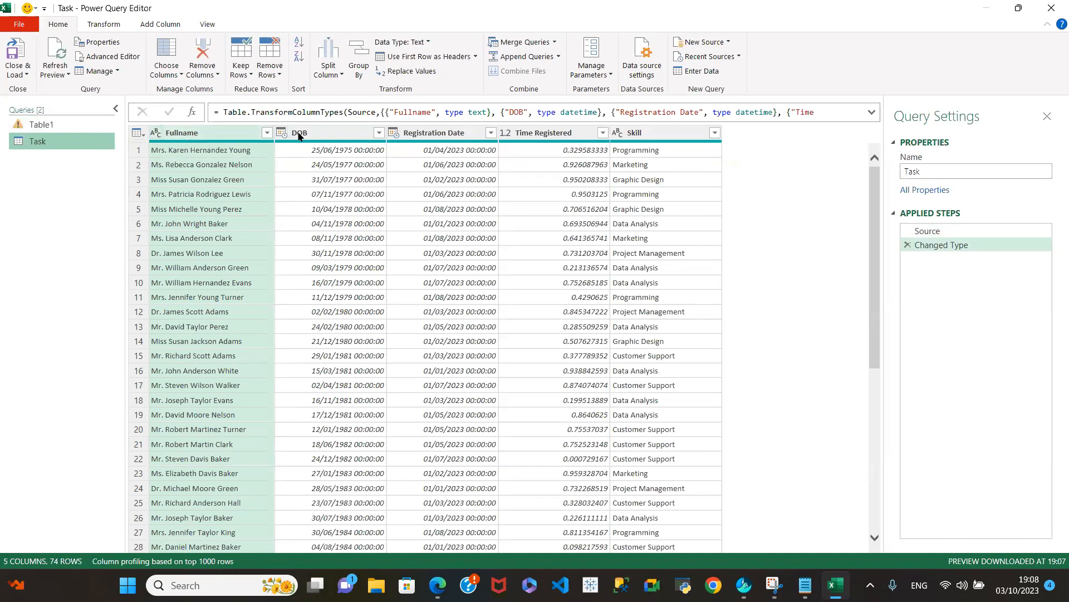
Change the DOB and Registration Date columns to the Date type, replacing the current conversions.
{"action": "left_click", "coordinate": [281, 134]}
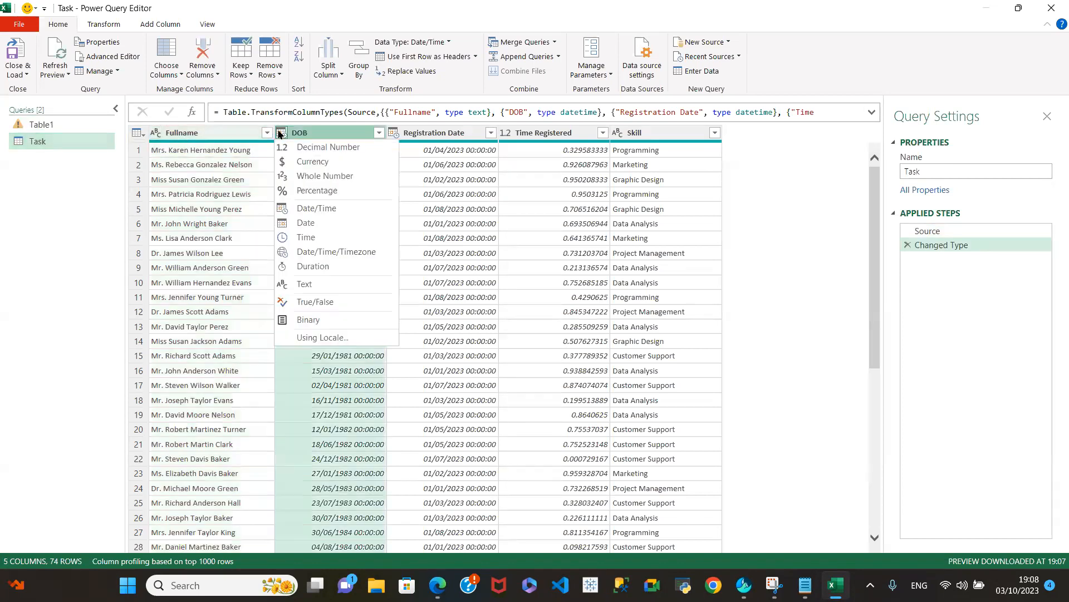
{"action": "left_click", "coordinate": [307, 223]}
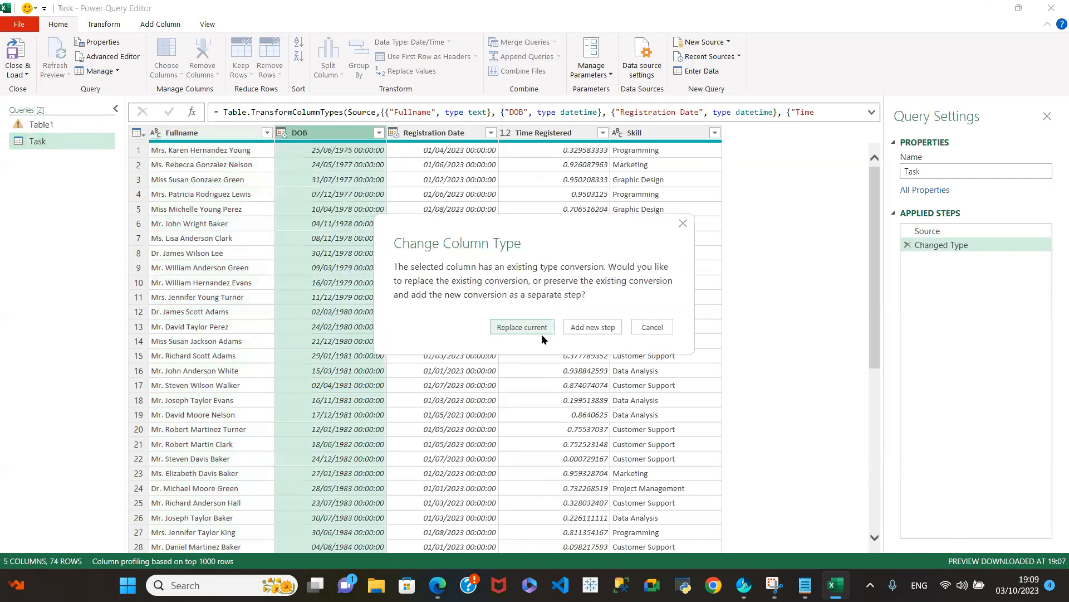
{"action": "left_click", "coordinate": [530, 329]}
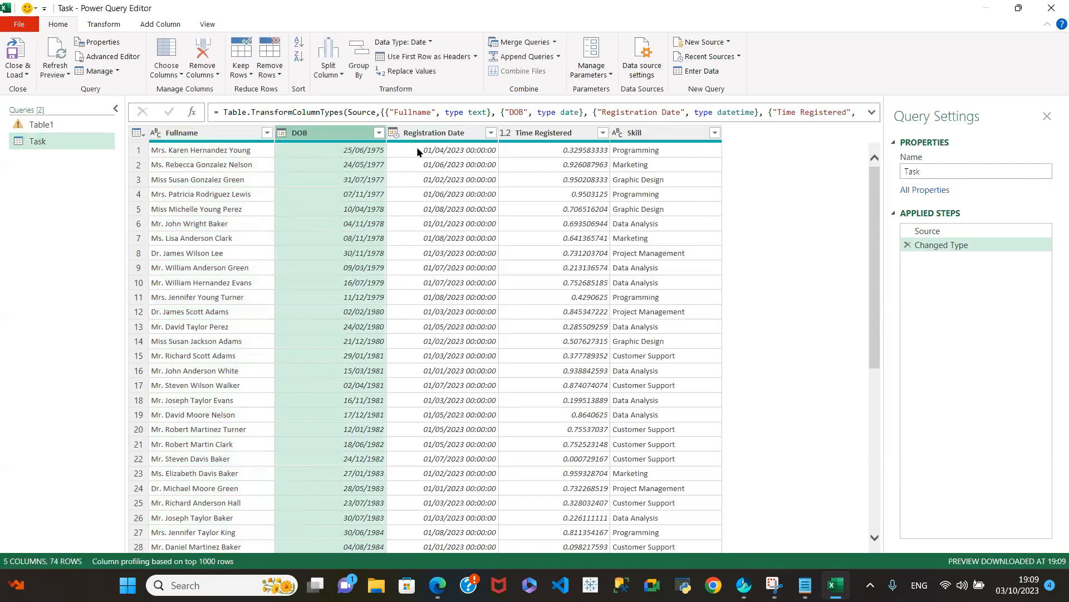
{"action": "left_click", "coordinate": [394, 132]}
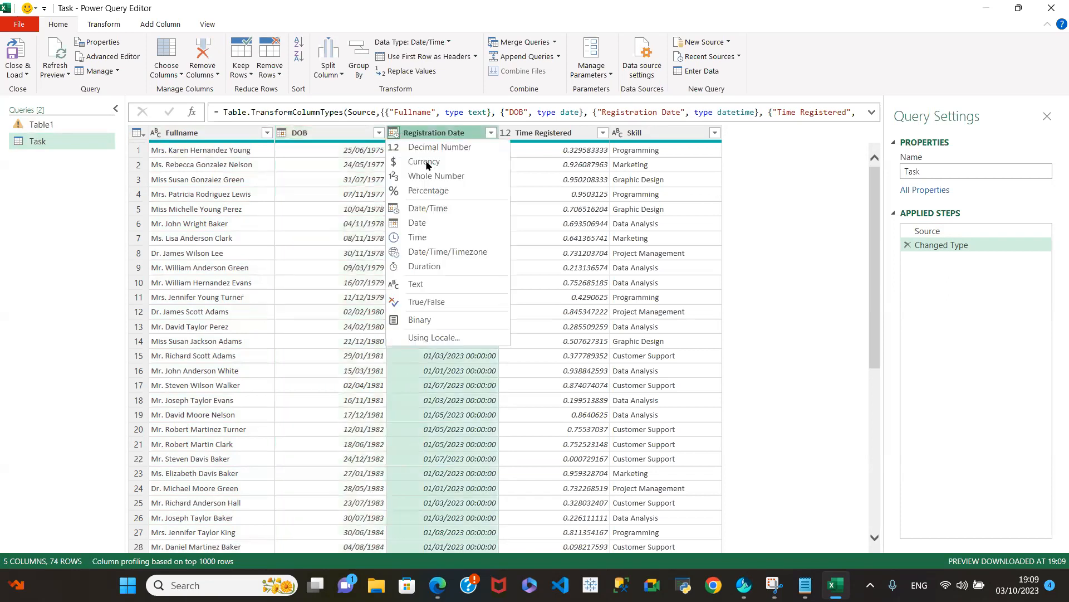
{"action": "left_click", "coordinate": [426, 224]}
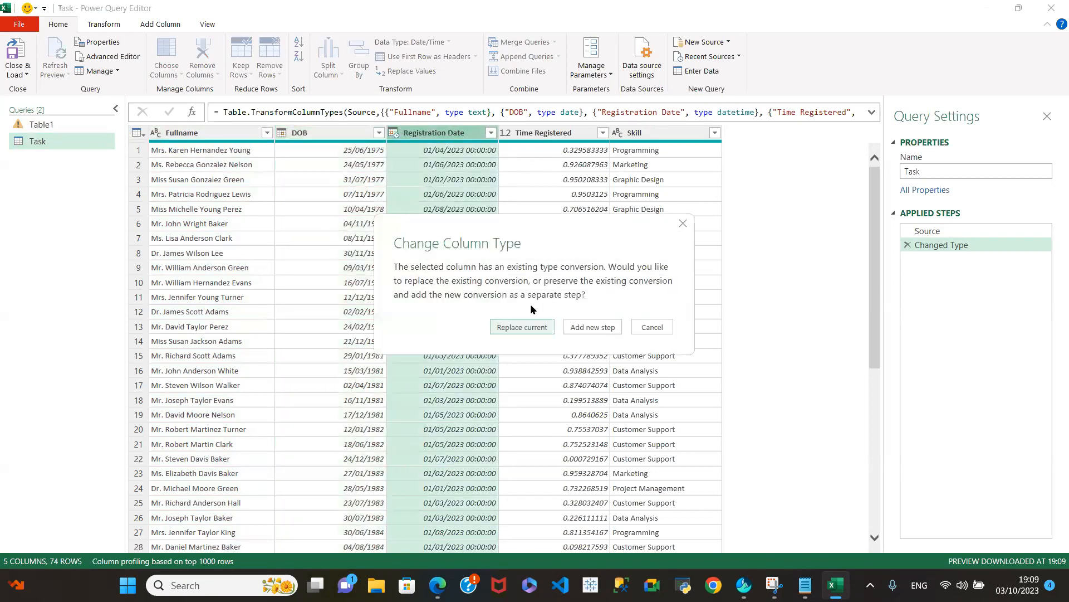
{"action": "left_click", "coordinate": [526, 328]}
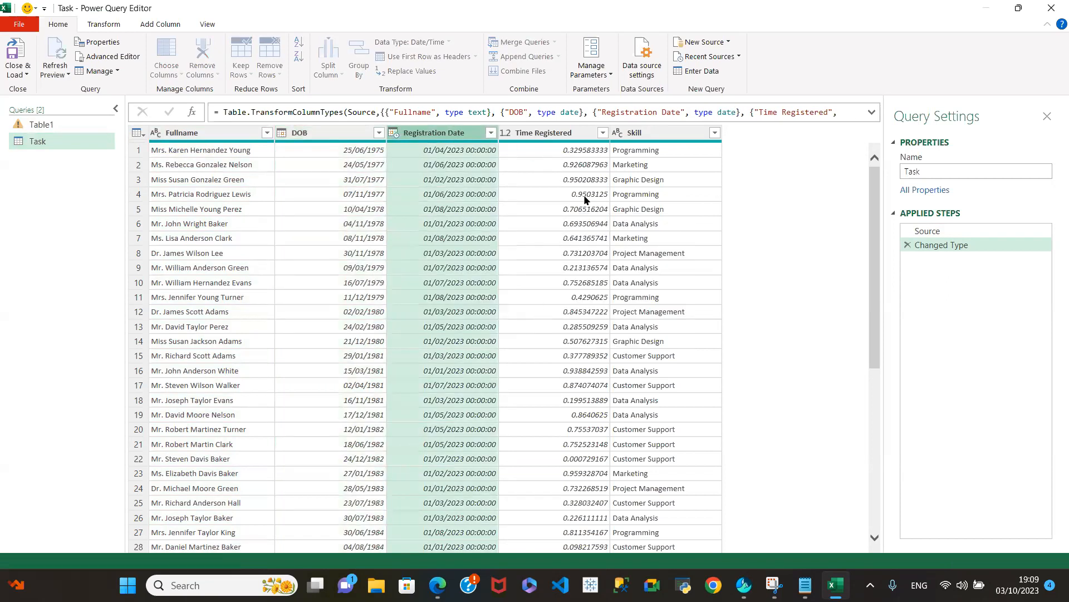
Change the Time Registered column to the Time type, replacing the current conversion, and look through its values.
{"action": "left_click", "coordinate": [506, 132]}
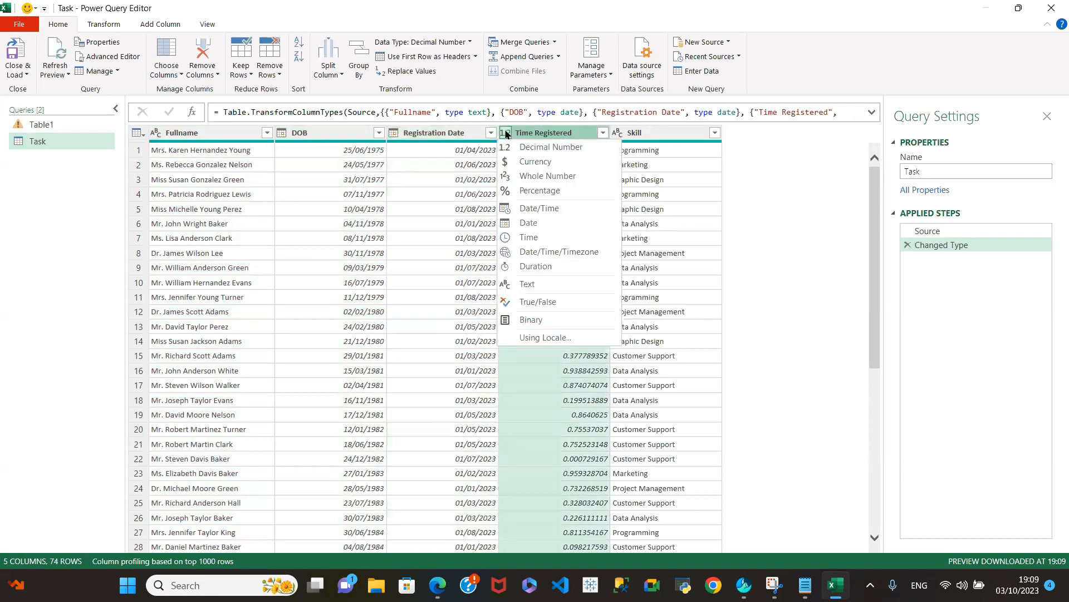
{"action": "left_click", "coordinate": [529, 236]}
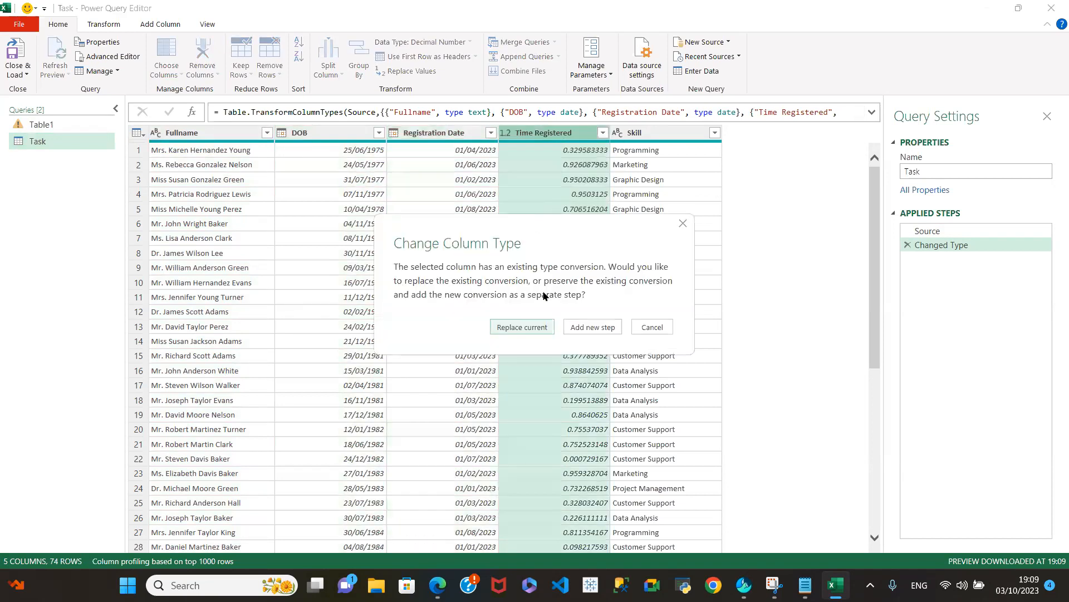
{"action": "left_click", "coordinate": [533, 329]}
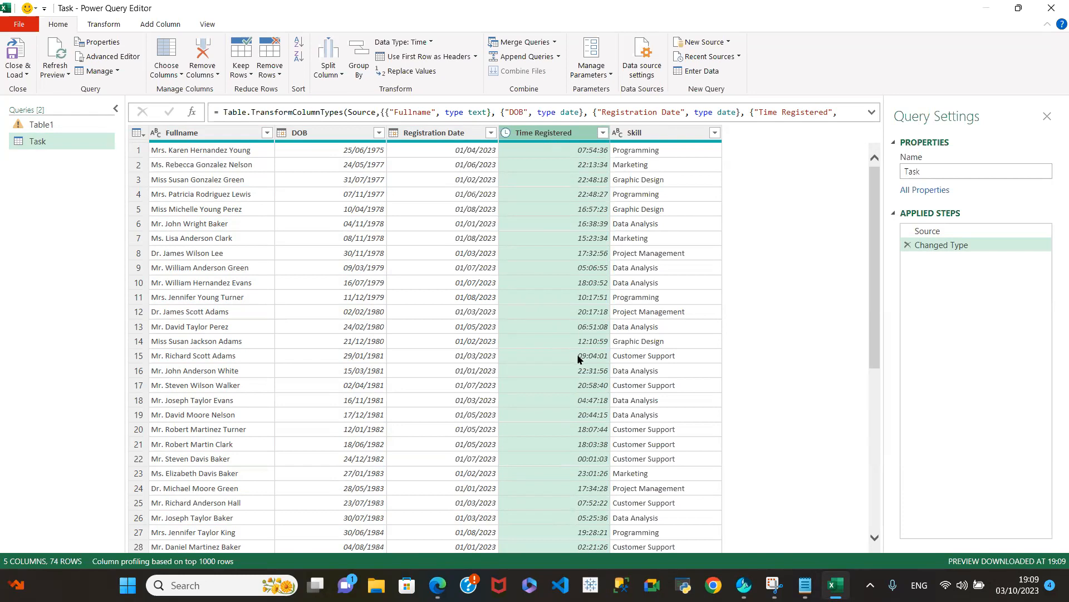
{"action": "scroll", "coordinate": [578, 357], "scroll_direction": "down", "scroll_amount": 4}
{"action": "scroll", "coordinate": [579, 360], "scroll_direction": "up", "scroll_amount": 4}
Change the Time Registered column to the Text type, replacing the current conversion.
{"action": "left_click", "coordinate": [506, 134]}
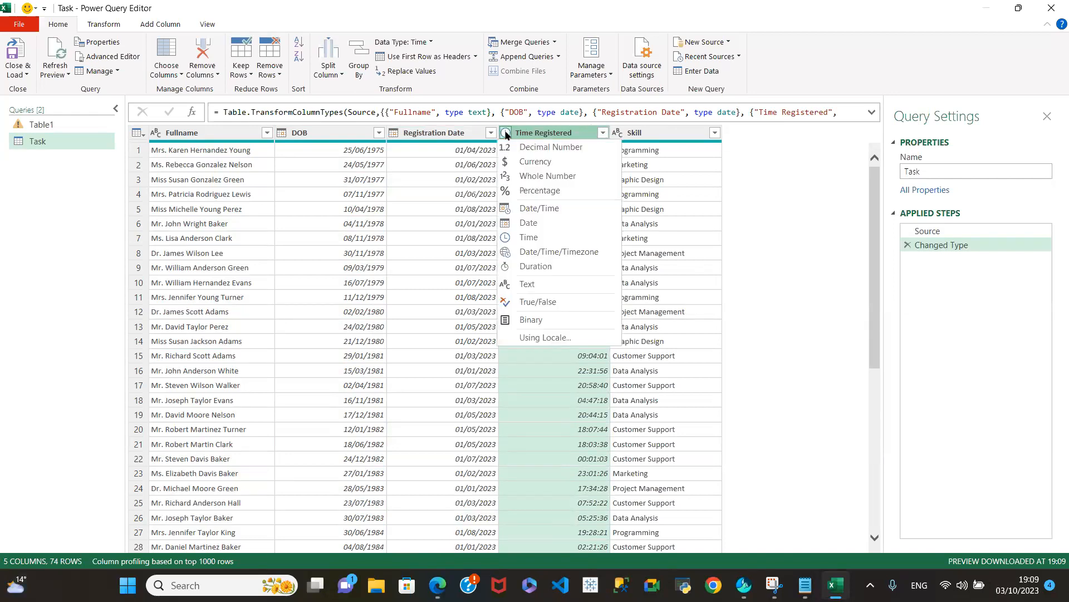
{"action": "left_click", "coordinate": [534, 283]}
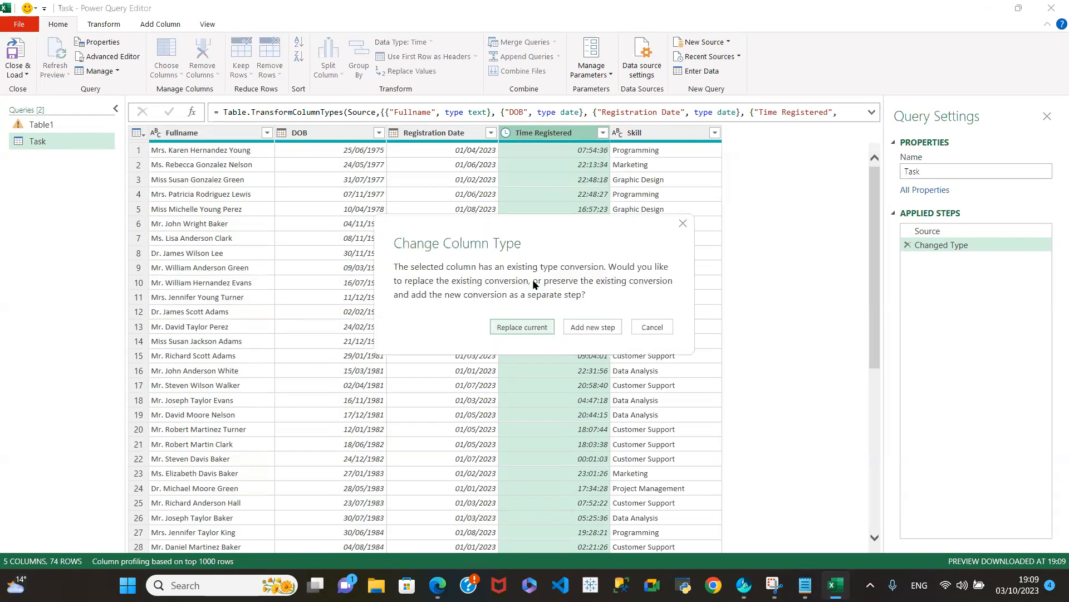
{"action": "left_click", "coordinate": [536, 330]}
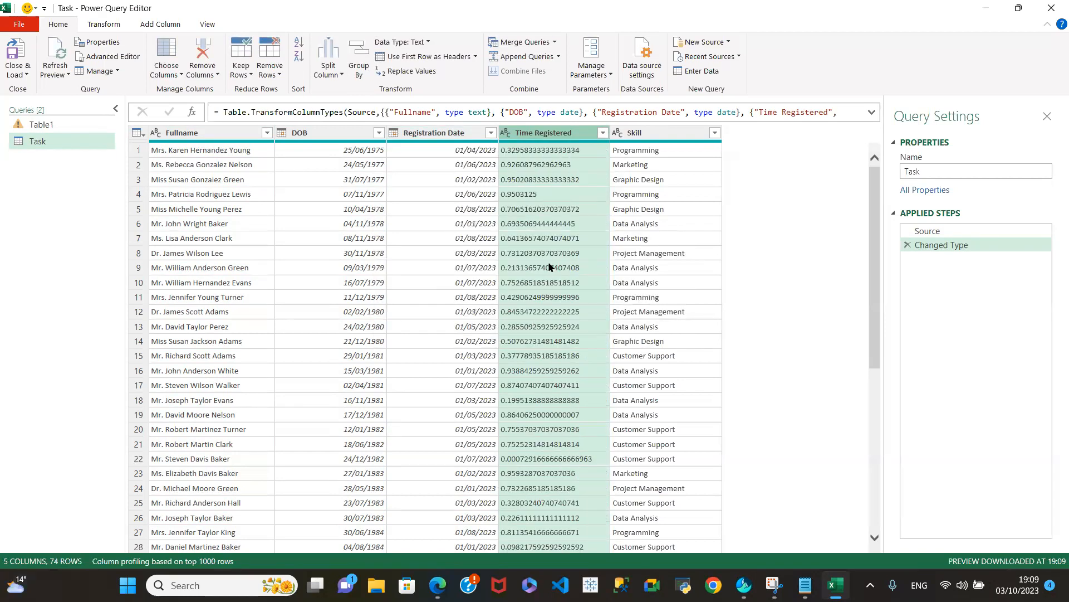
Change the Time Registered column back to the Time type, replacing the current conversion, and check its rows and list of distinct values.
{"action": "left_click", "coordinate": [509, 137]}
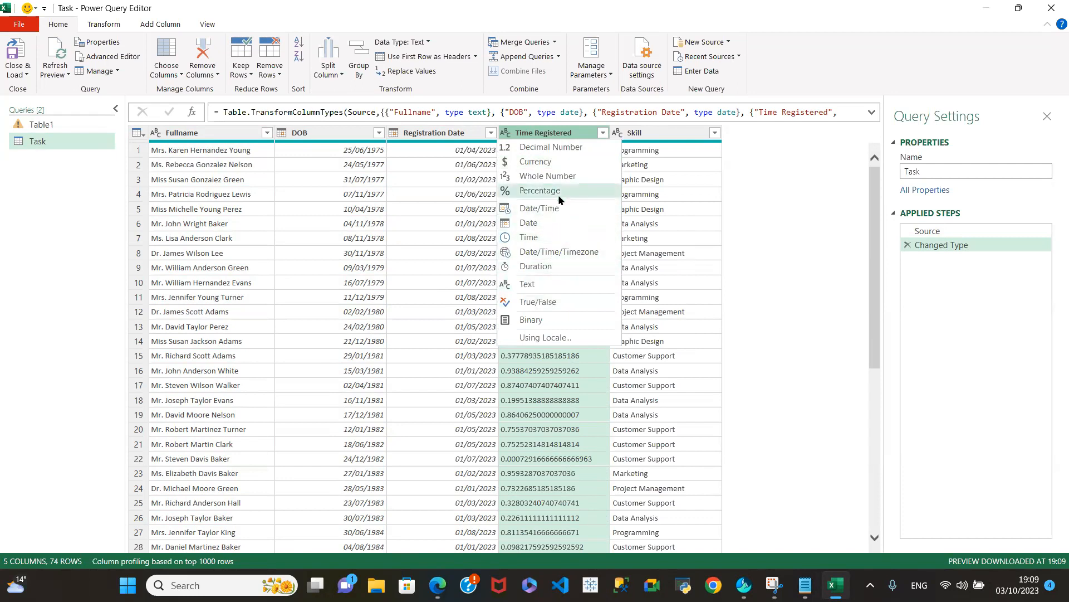
{"action": "left_click", "coordinate": [541, 236]}
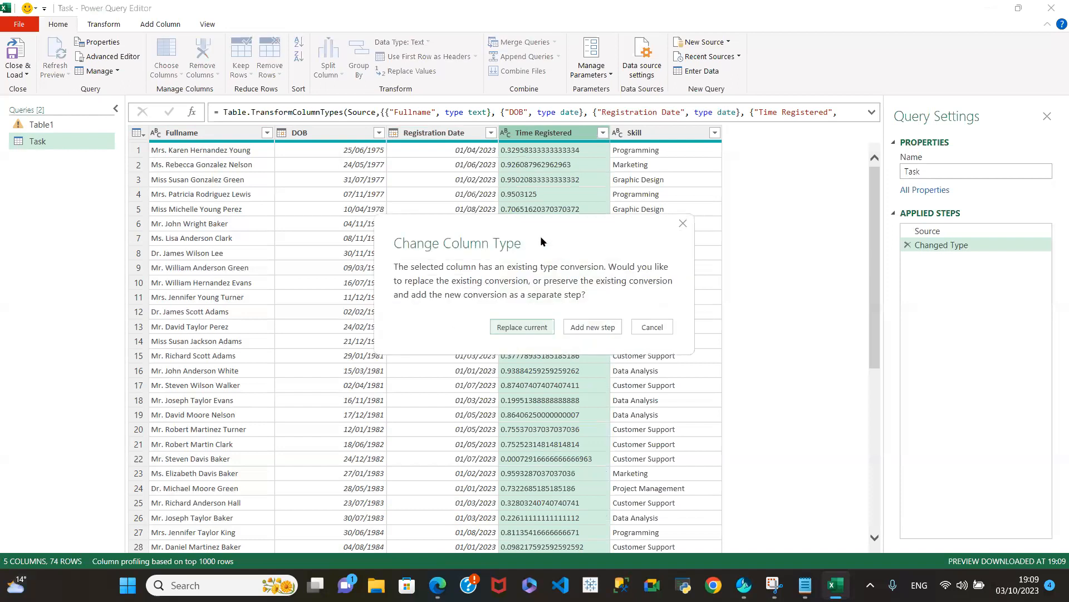
{"action": "left_click", "coordinate": [536, 326]}
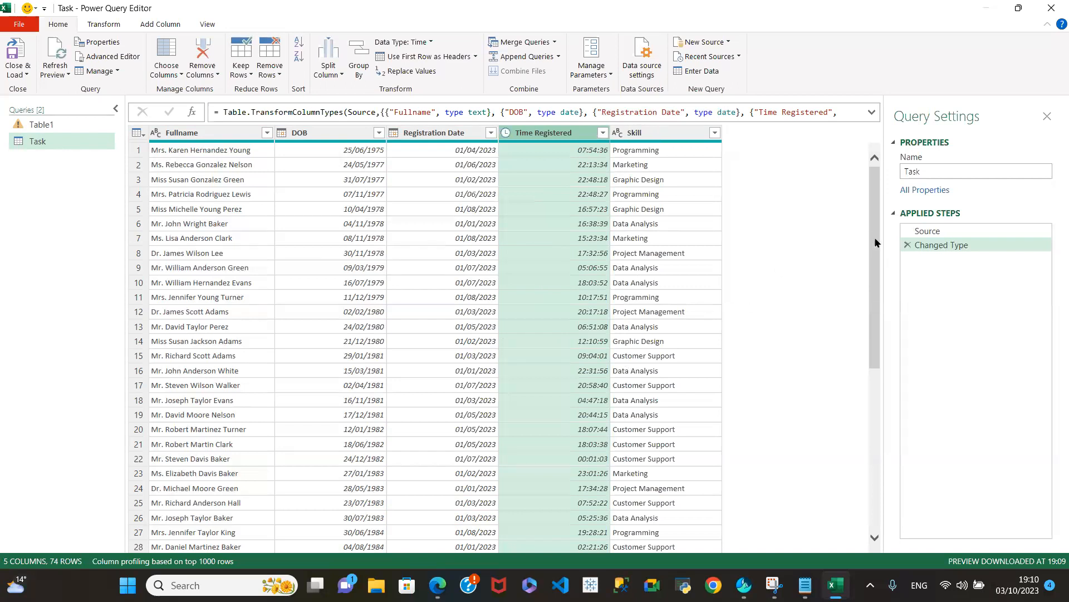
{"action": "scroll", "coordinate": [874, 236], "scroll_direction": "down", "scroll_amount": 4}
{"action": "scroll", "coordinate": [874, 236], "scroll_direction": "up", "scroll_amount": 4}
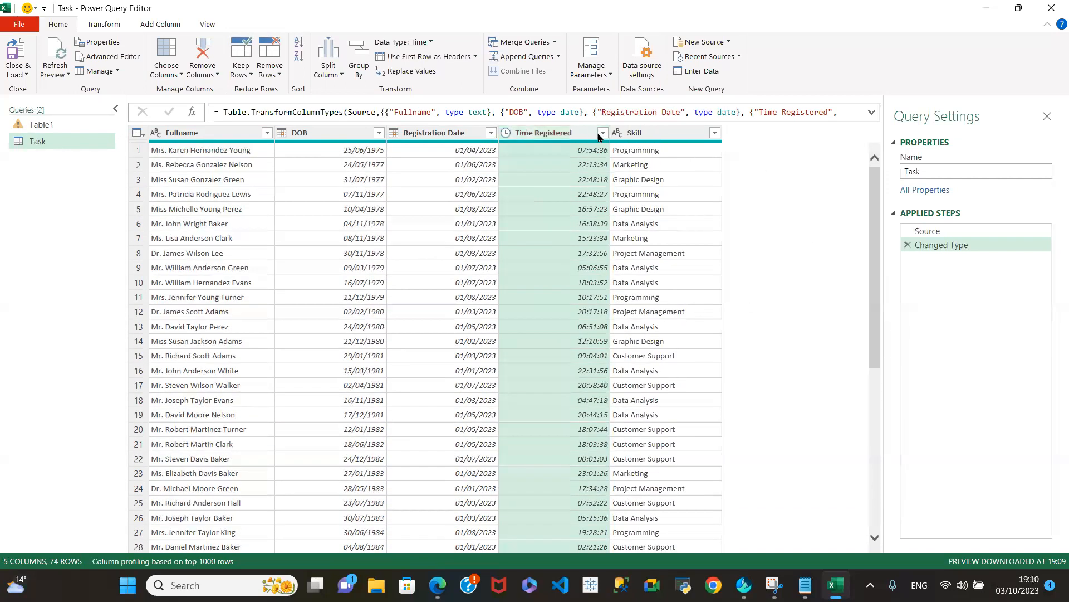
{"action": "left_click", "coordinate": [602, 132]}
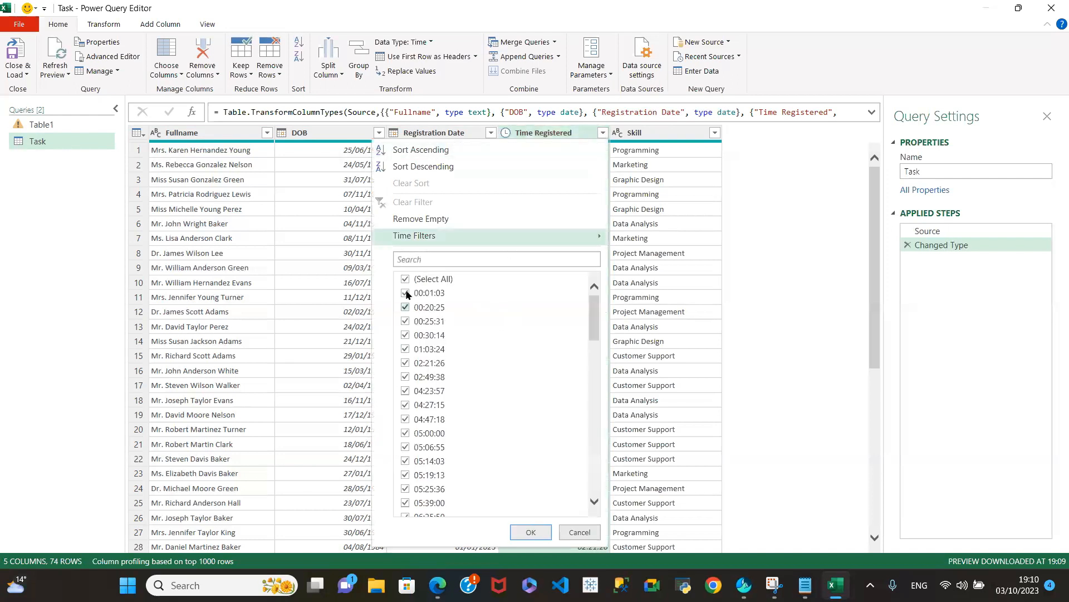
{"action": "left_click_drag", "start_coordinate": [595, 308], "coordinate": [584, 506]}
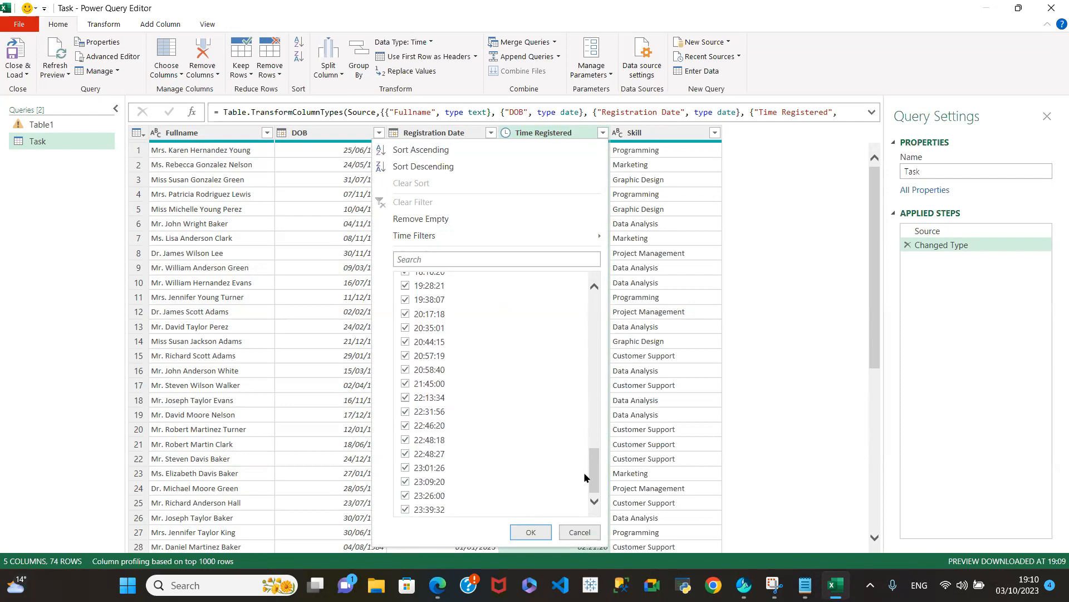
{"action": "left_click_drag", "start_coordinate": [595, 472], "coordinate": [594, 318]}
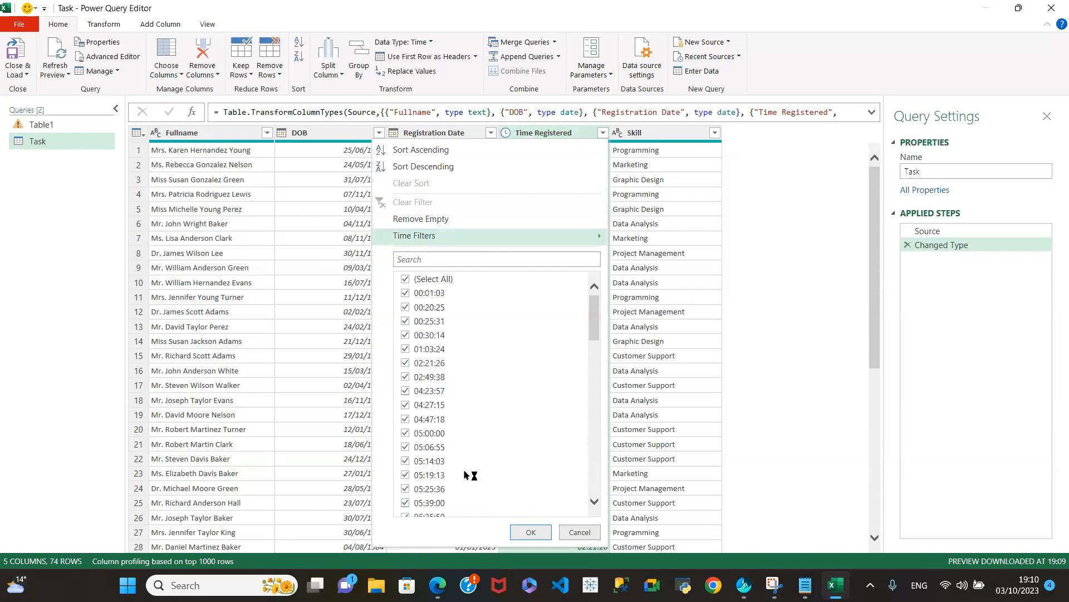
{"action": "left_click", "coordinate": [585, 532]}
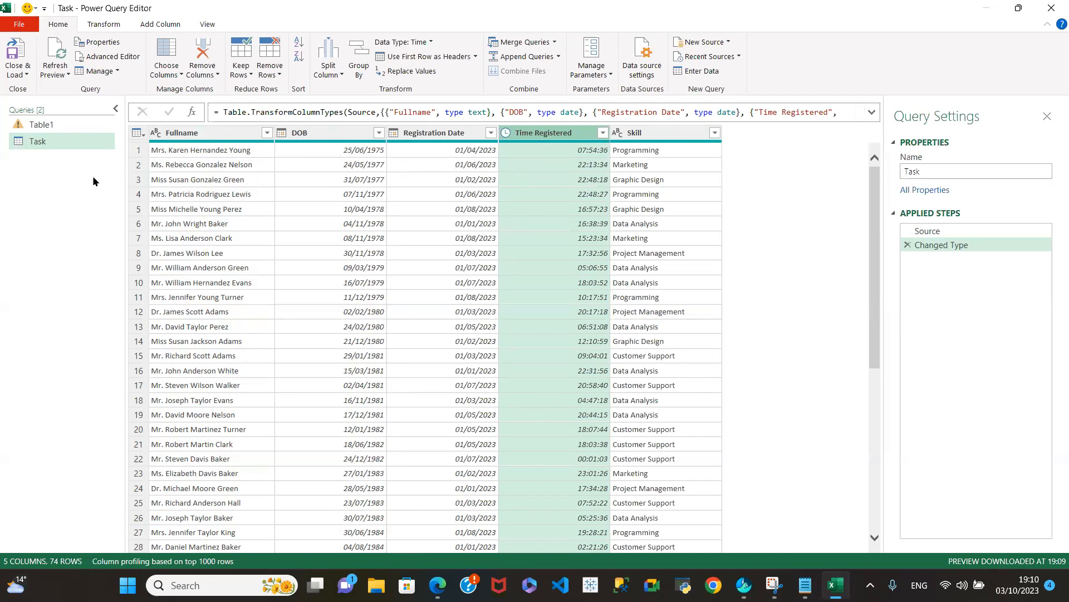
Add a column from examples based on the Fullname column, giving Mrs, Ms and Miss as sample values for the first three rows.
{"action": "left_click", "coordinate": [192, 132]}
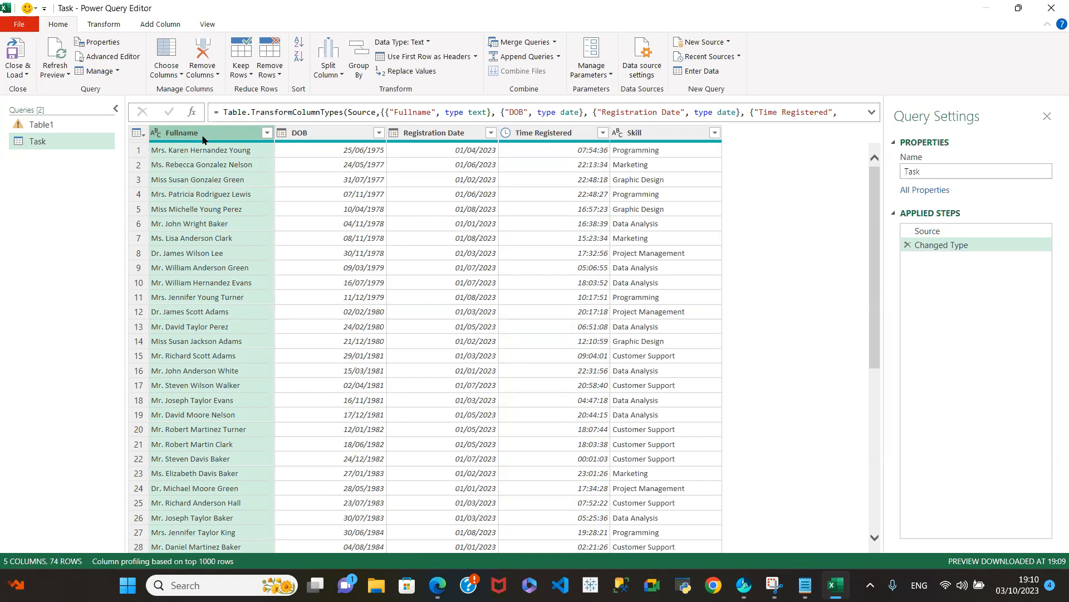
{"action": "left_click", "coordinate": [158, 25]}
{"action": "left_click", "coordinate": [39, 71]}
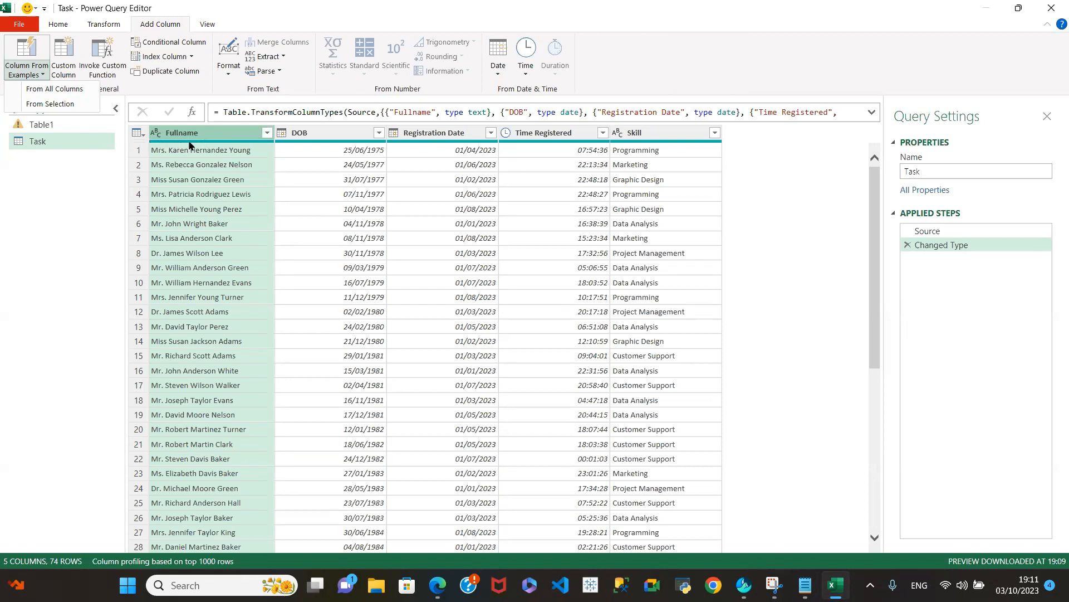
{"action": "left_click", "coordinate": [32, 71]}
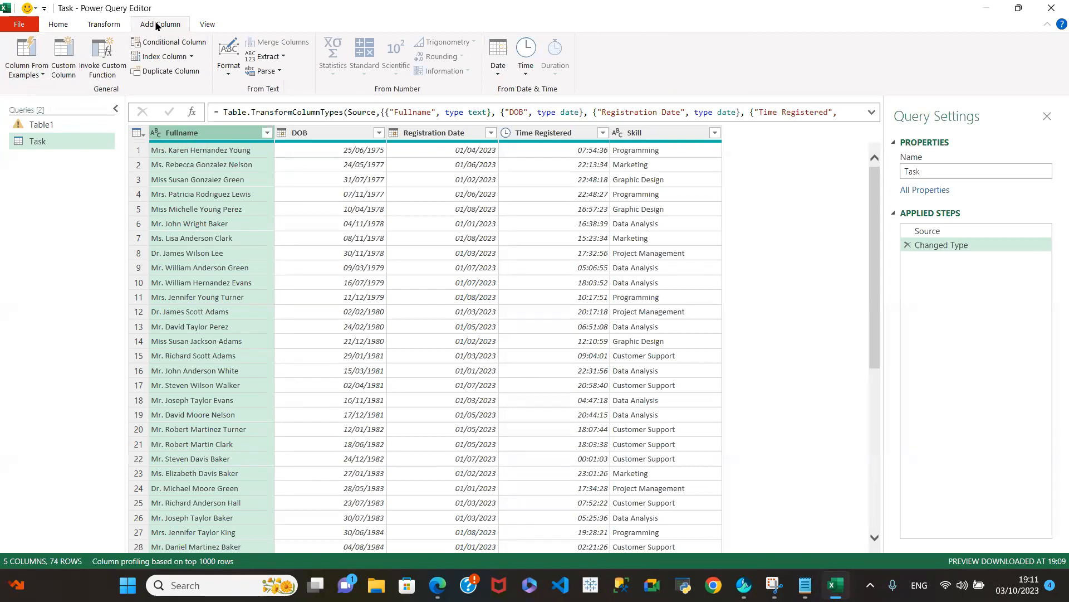
{"action": "left_click", "coordinate": [35, 78]}
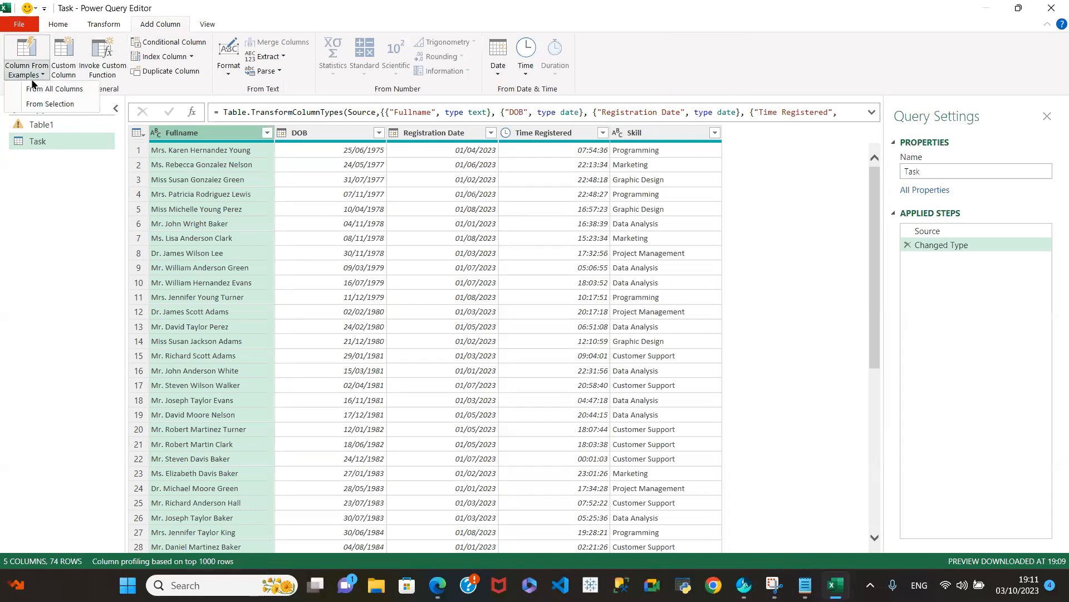
{"action": "left_click", "coordinate": [47, 104]}
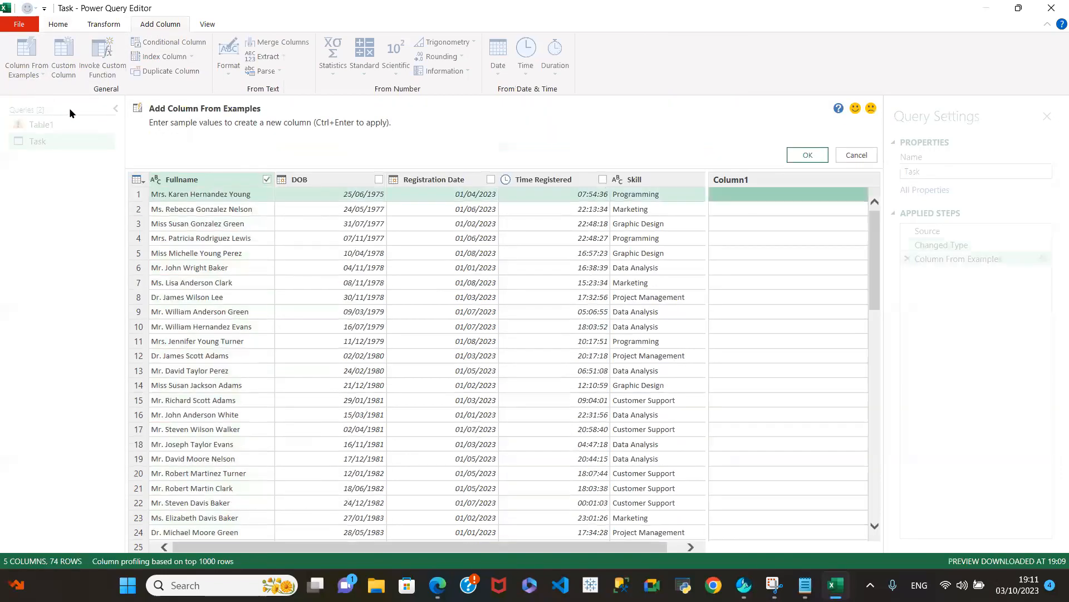
{"action": "left_click", "coordinate": [749, 196]}
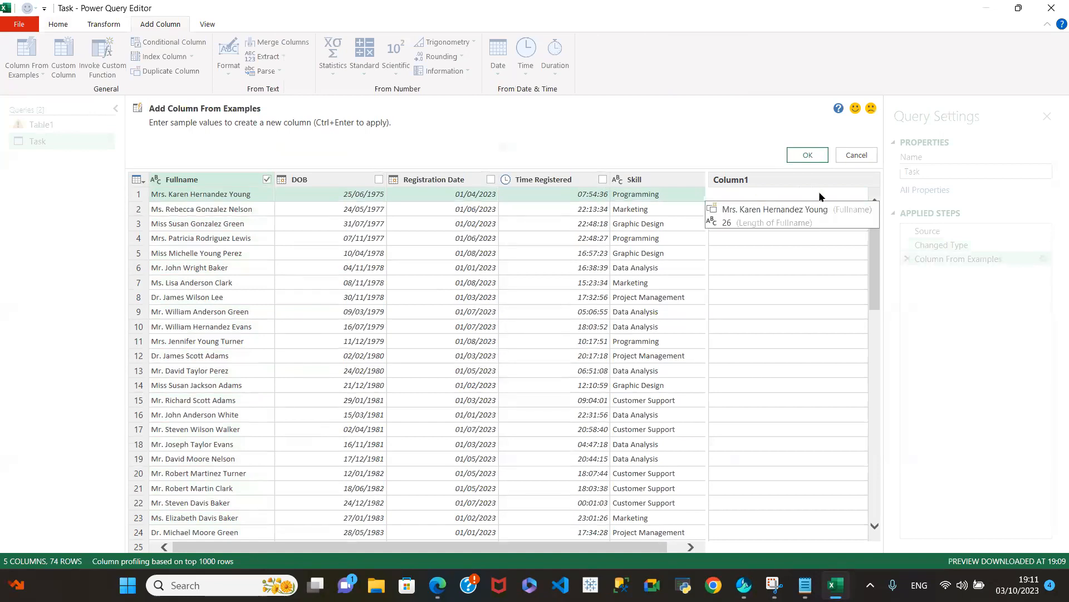
{"action": "type", "text": "Mrs"}
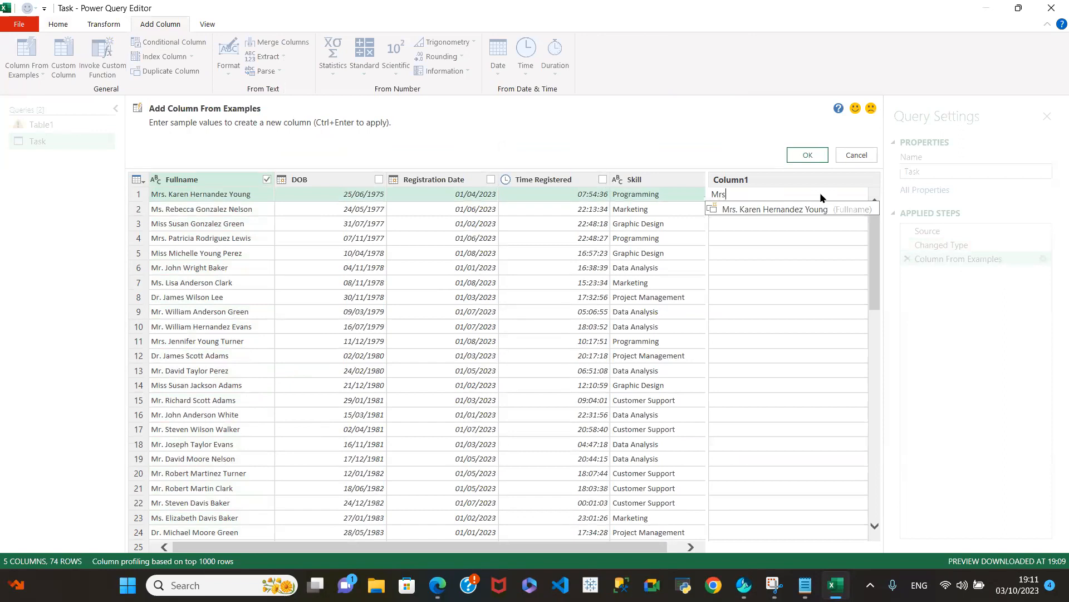
{"action": "key", "text": "Return"}
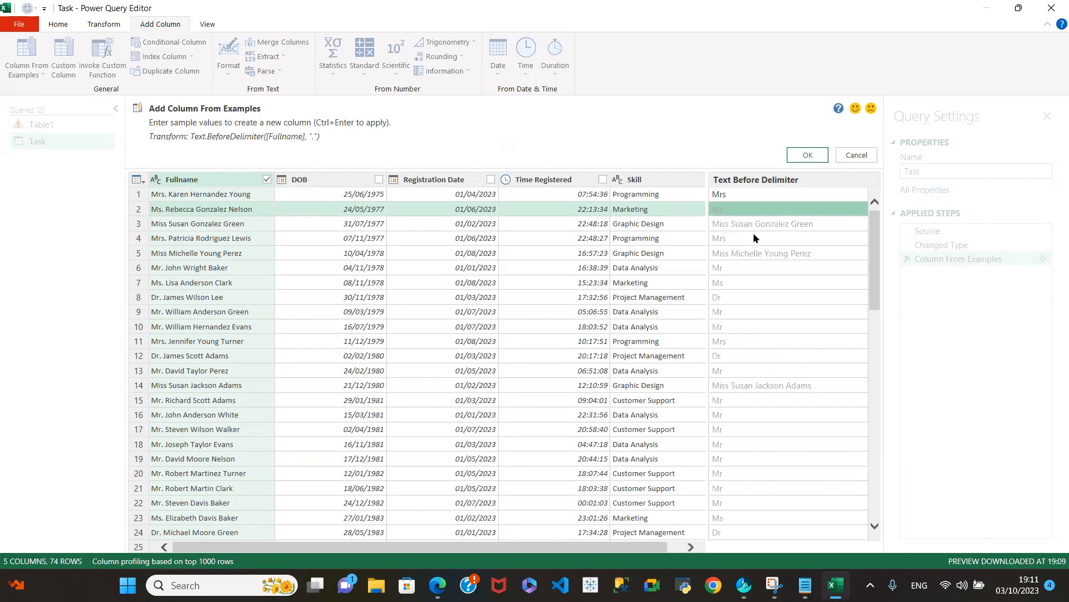
{"action": "type", "text": "Ms"}
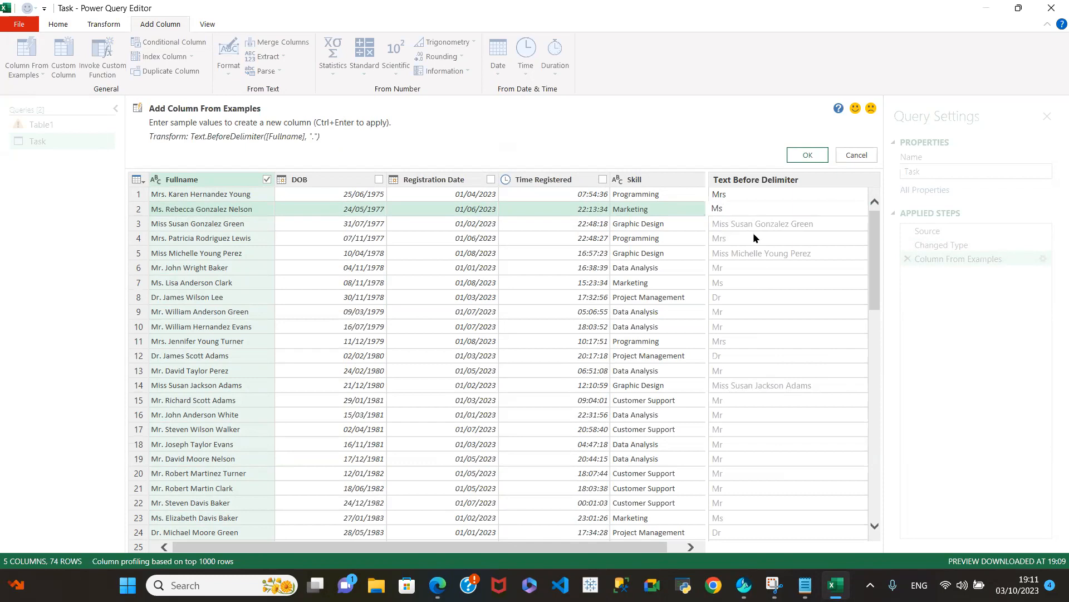
{"action": "key", "text": "Return"}
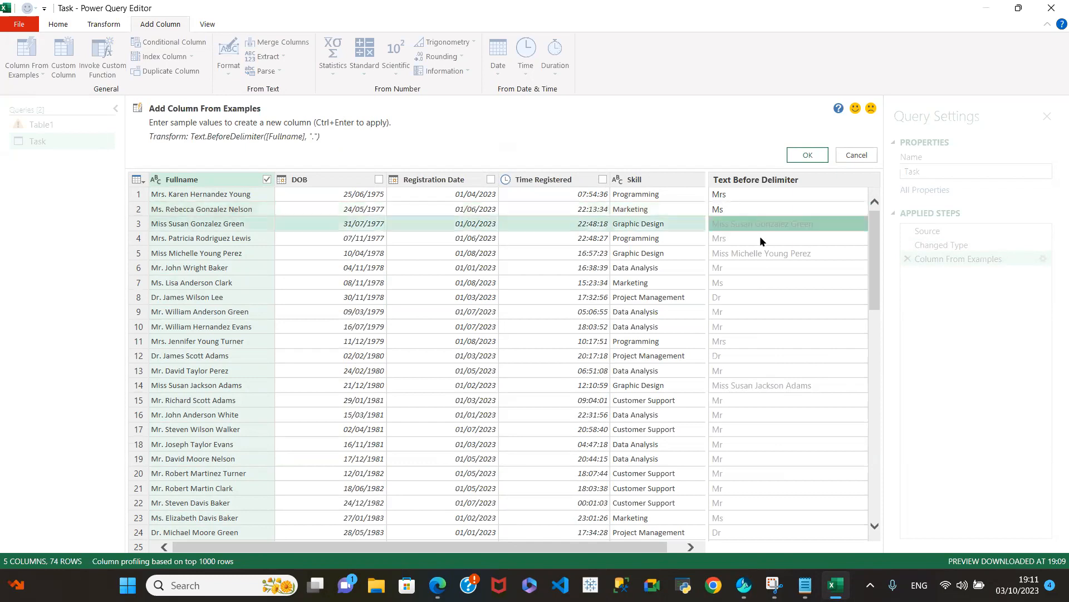
{"action": "type", "text": "Miss"}
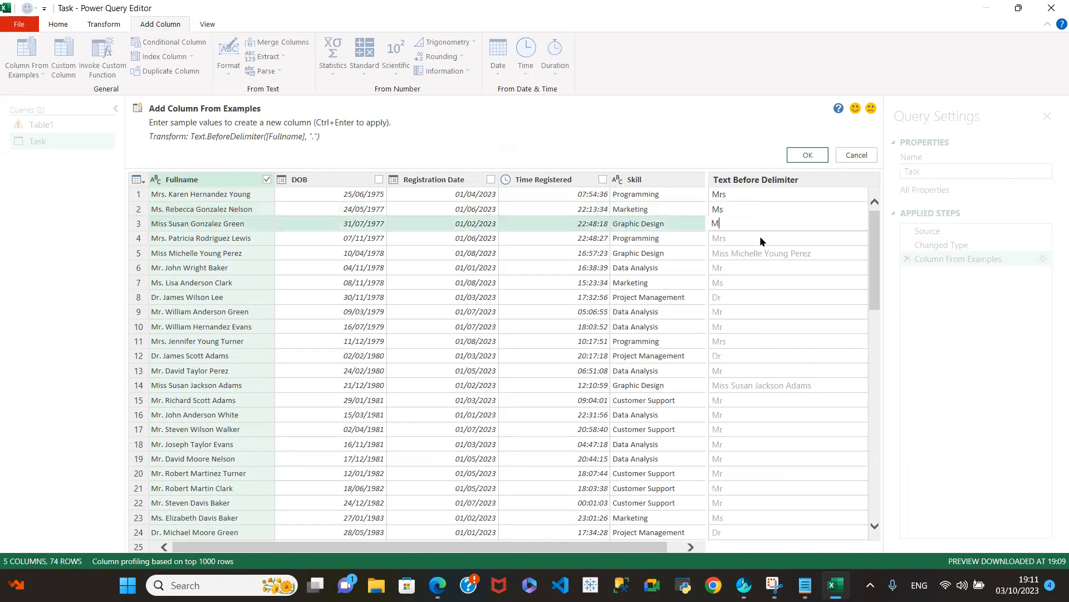
{"action": "key", "text": "Return"}
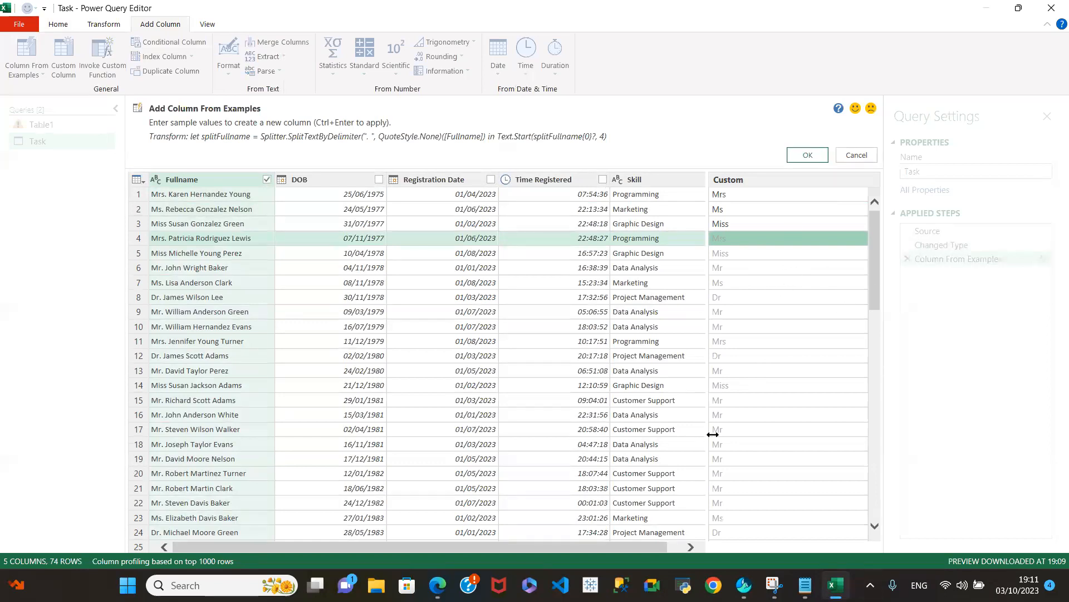
{"action": "left_click", "coordinate": [808, 154]}
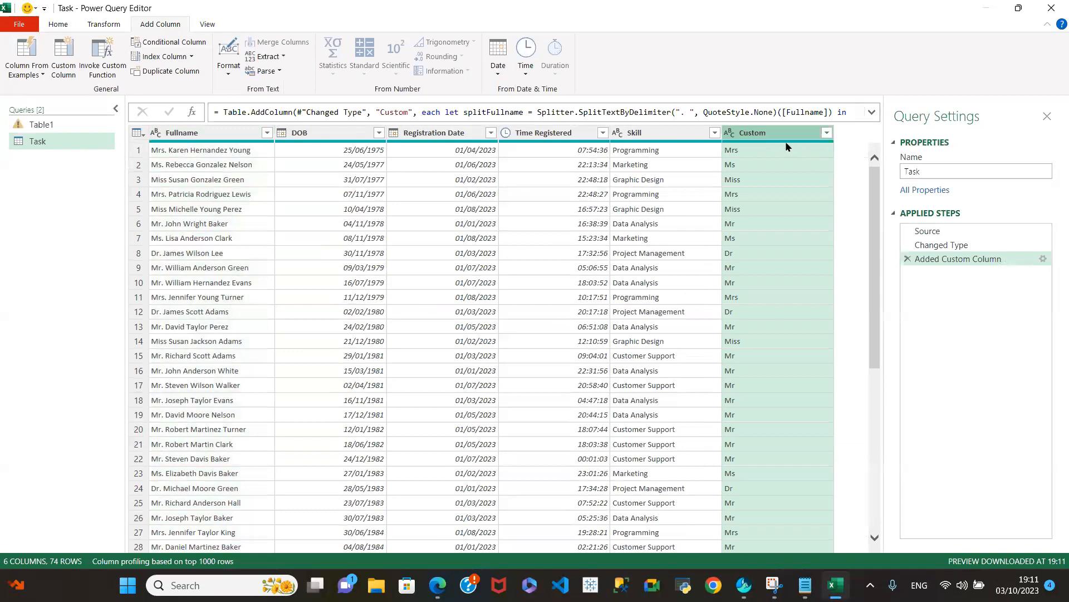
Rename the new custom column to Title and check its list of distinct values.
{"action": "double_click", "coordinate": [770, 132]}
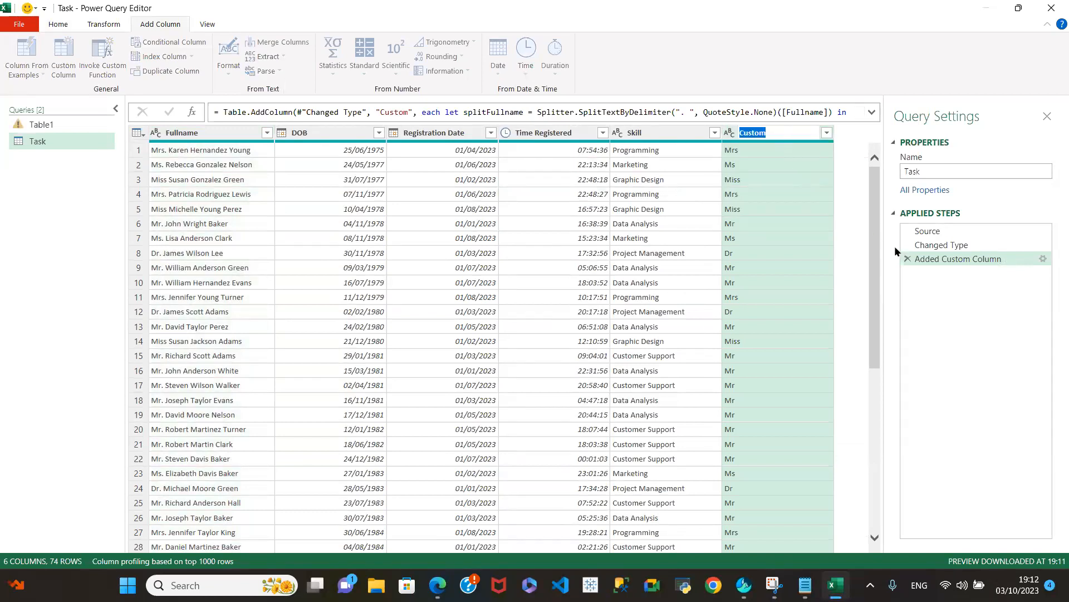
{"action": "type", "text": "Title"}
{"action": "key", "text": "Return"}
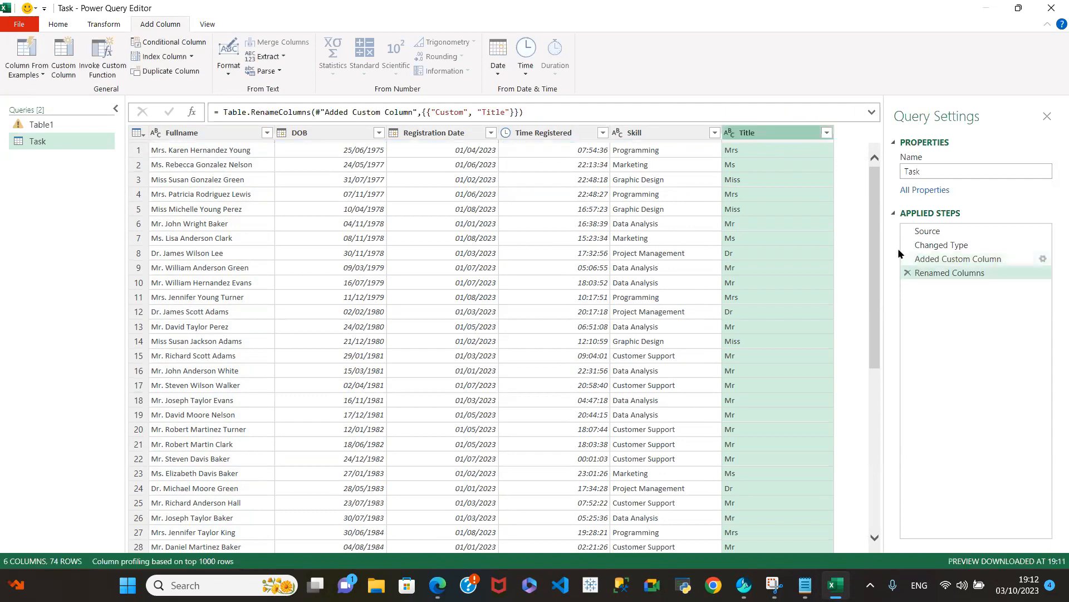
{"action": "left_click", "coordinate": [827, 133]}
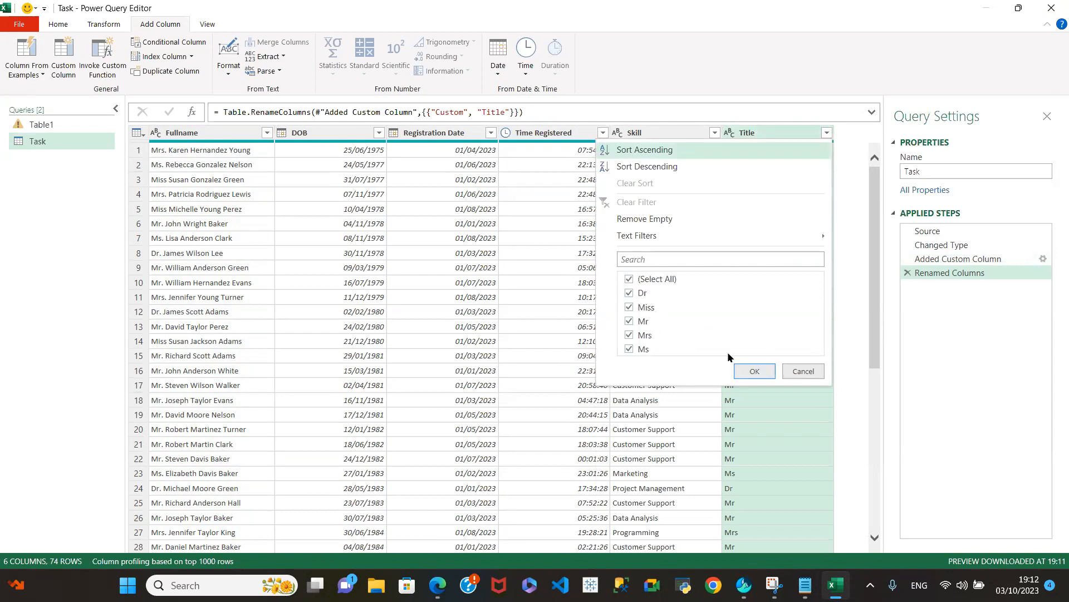
{"action": "left_click", "coordinate": [805, 373]}
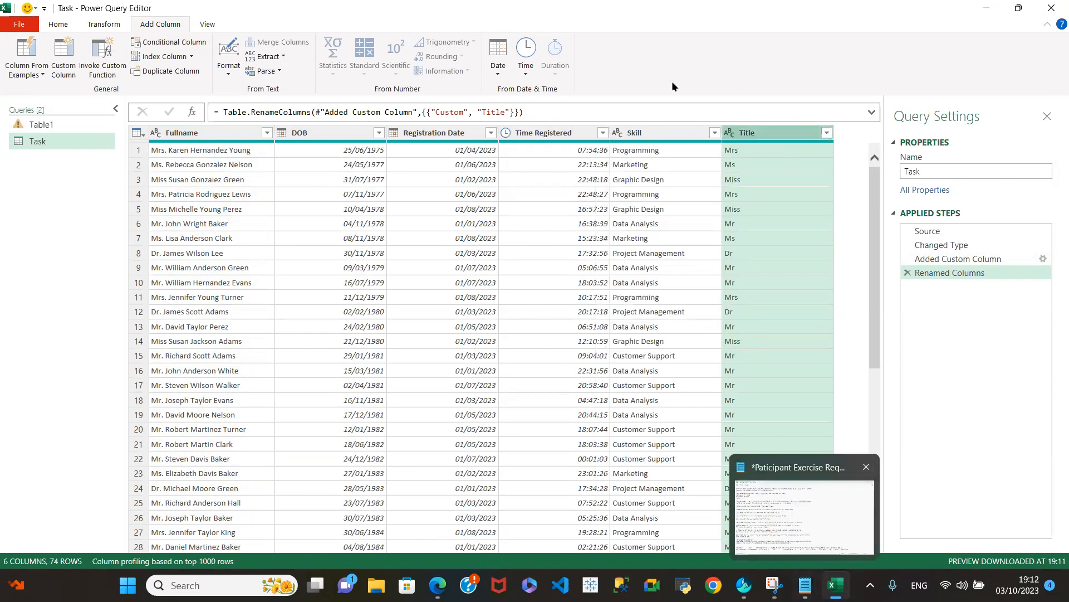
Switch to the exercise requirements in Notepad, read which additional field follows the title, and return to the Power Query Editor.
{"action": "left_click", "coordinate": [806, 585]}
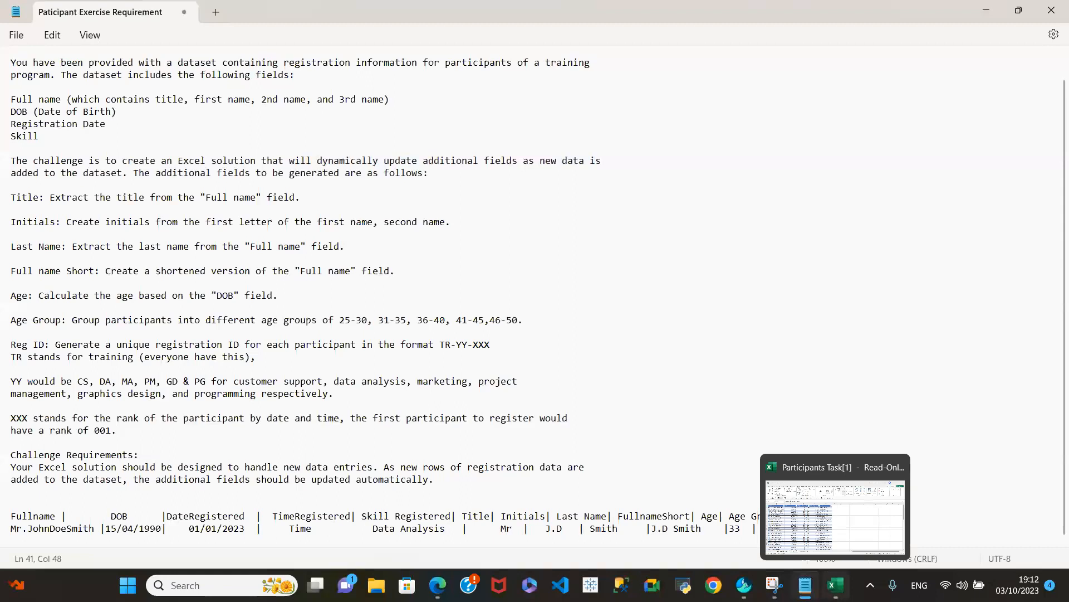
{"action": "mouse_move", "coordinate": [837, 583]}
{"action": "left_click", "coordinate": [824, 522]}
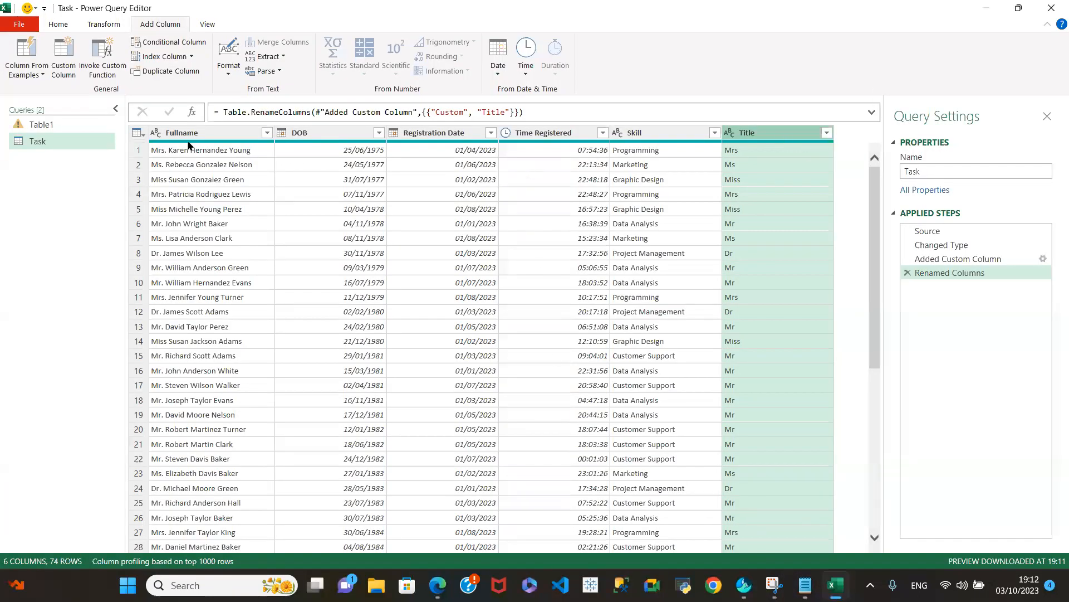
Select the Fullname column, check the required initials format in the Notepad exercise requirements, and return to the Power Query Editor.
{"action": "left_click", "coordinate": [213, 134]}
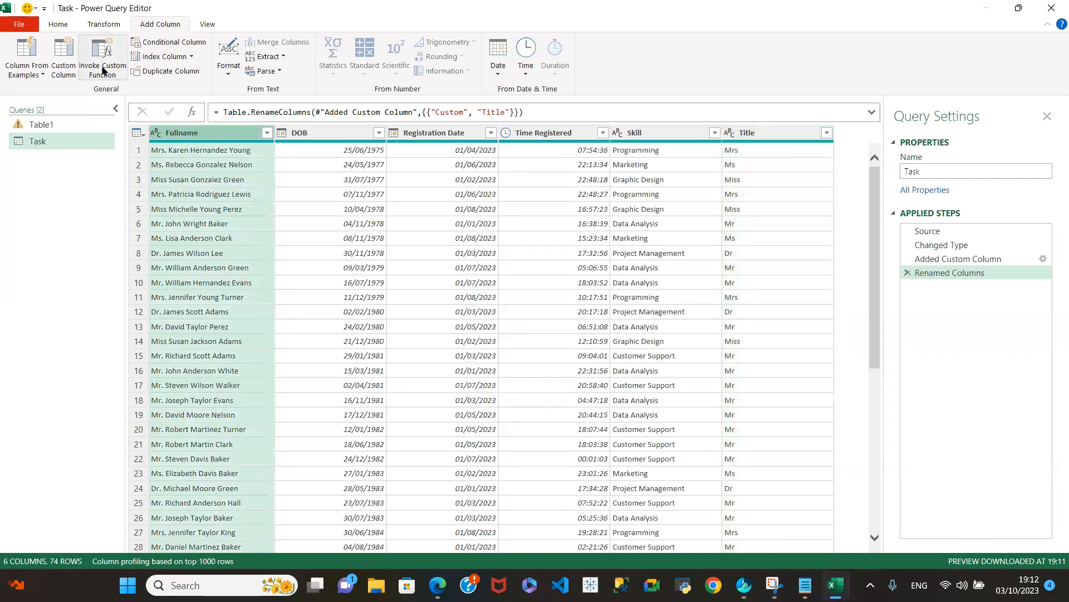
{"action": "left_click", "coordinate": [36, 75]}
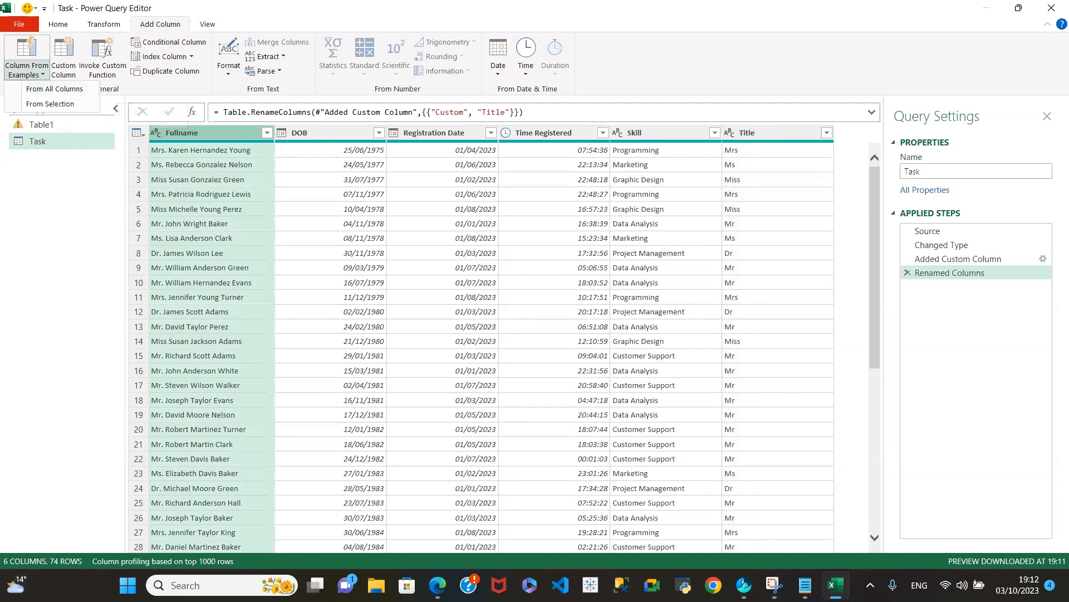
{"action": "mouse_move", "coordinate": [806, 585]}
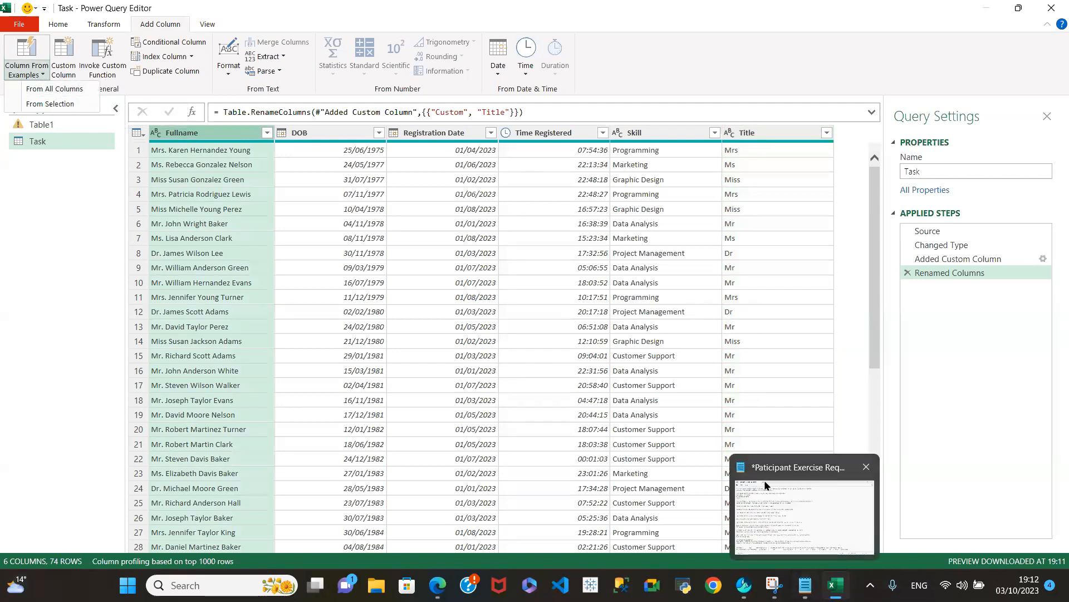
{"action": "left_click", "coordinate": [792, 503]}
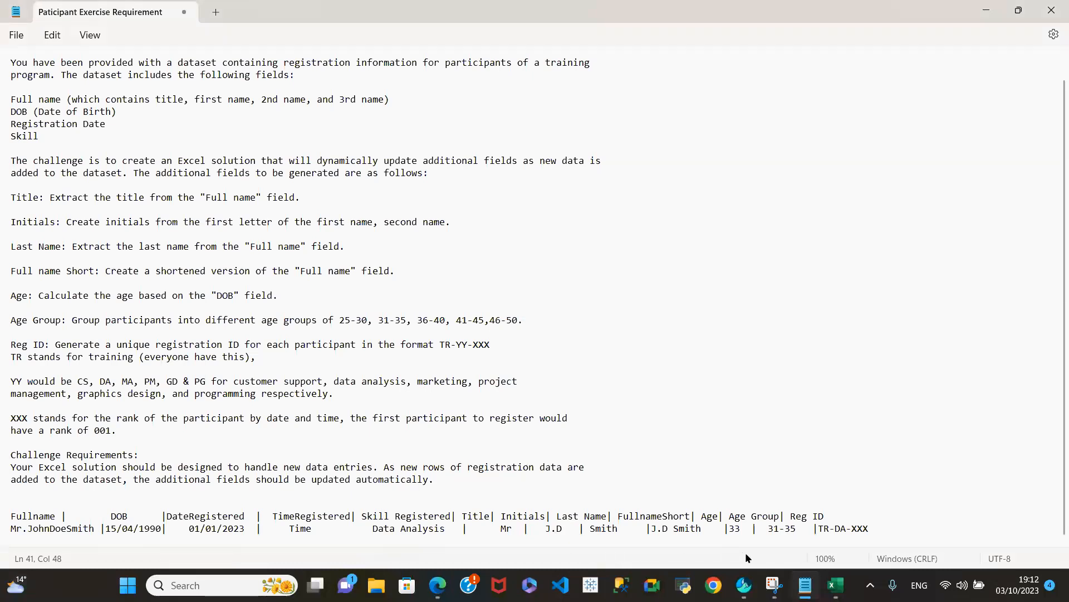
{"action": "mouse_move", "coordinate": [836, 585]}
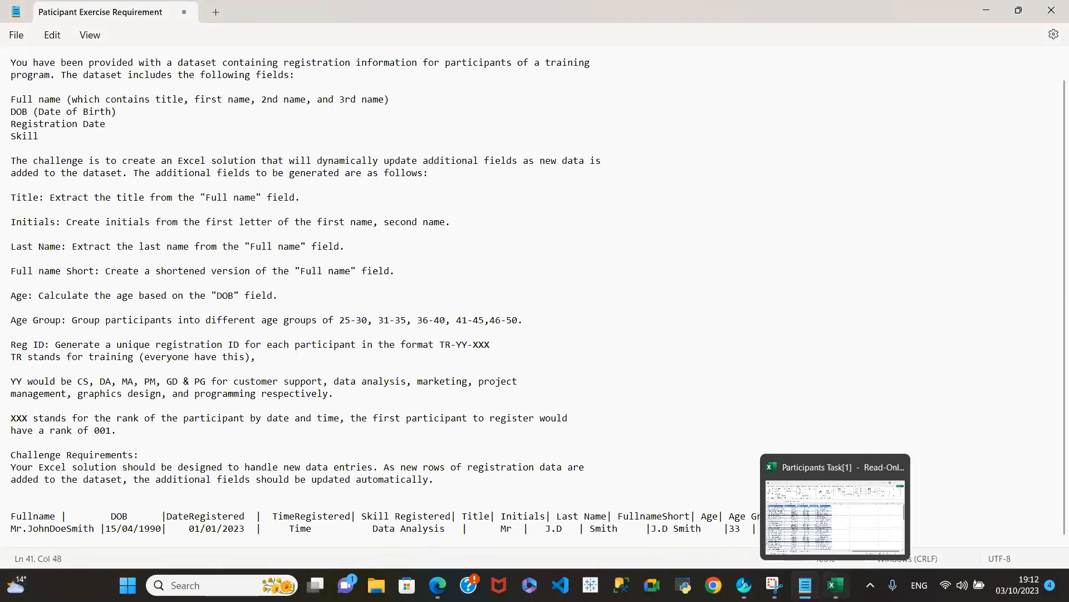
{"action": "left_click", "coordinate": [825, 512]}
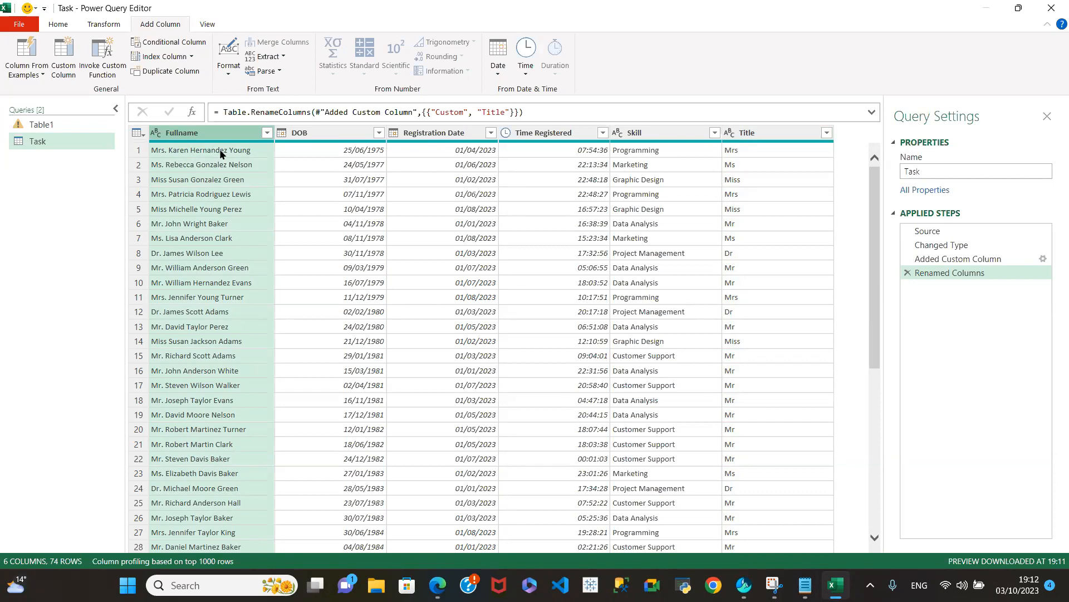
Start a column from examples based on the selected Fullname column and give K. H as the first row's sample value.
{"action": "left_click", "coordinate": [43, 72]}
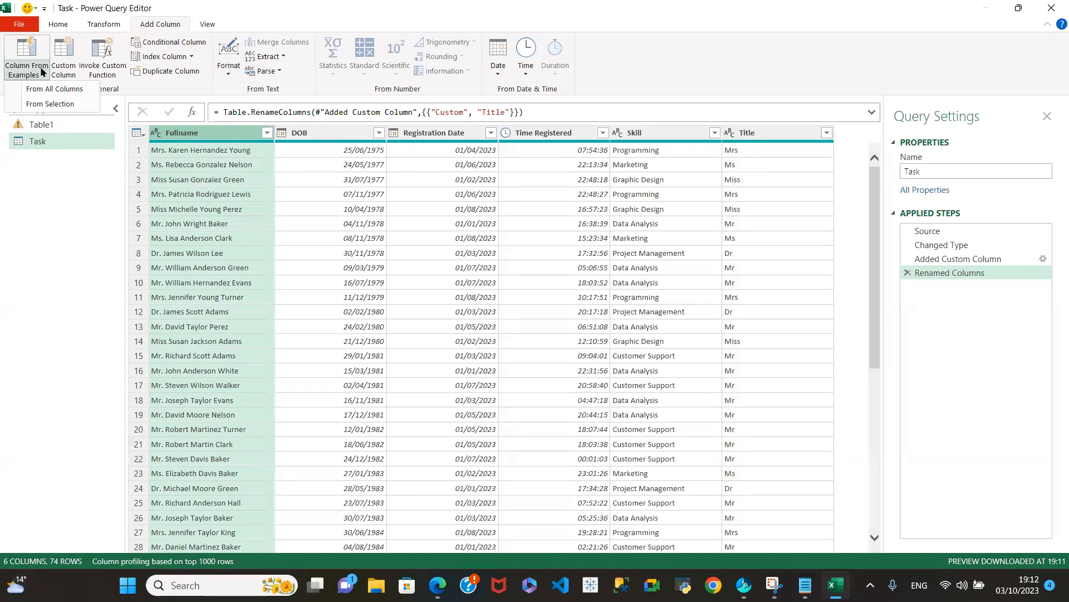
{"action": "left_click", "coordinate": [52, 104]}
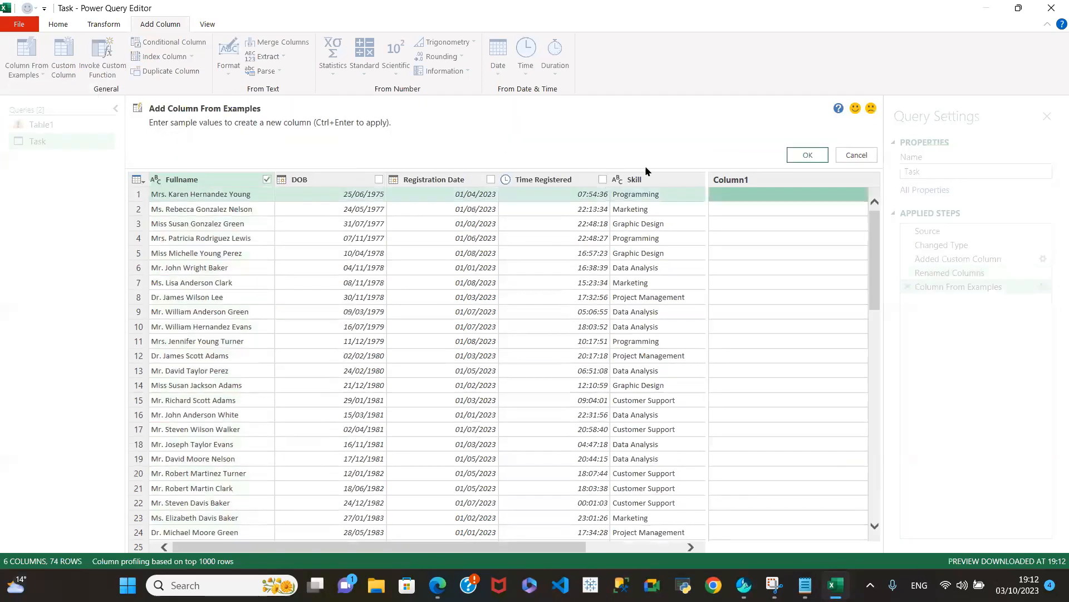
{"action": "left_click", "coordinate": [740, 195]}
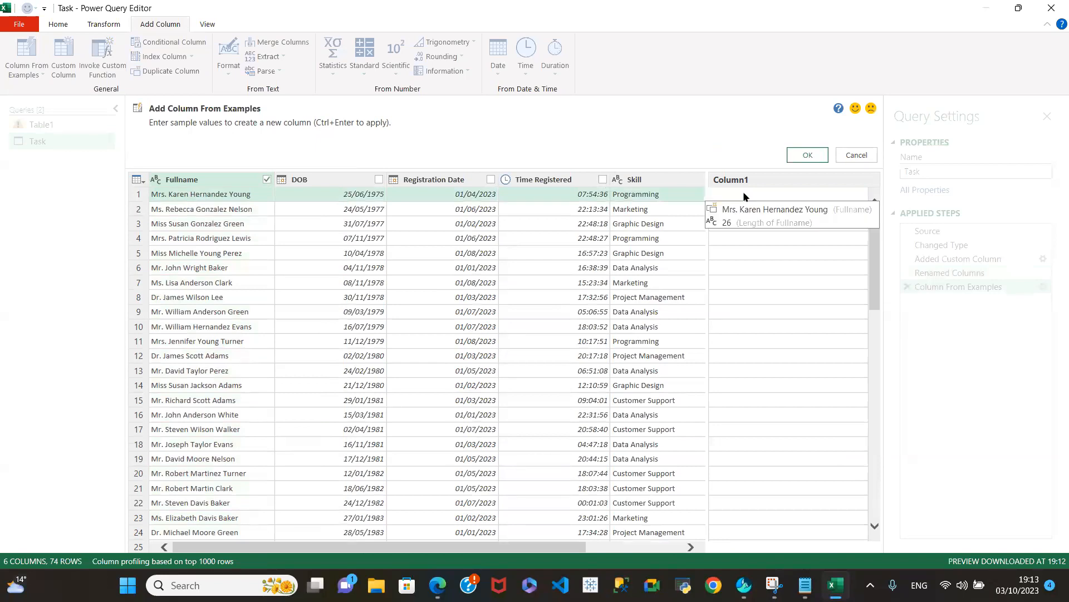
{"action": "type", "text": "K"}
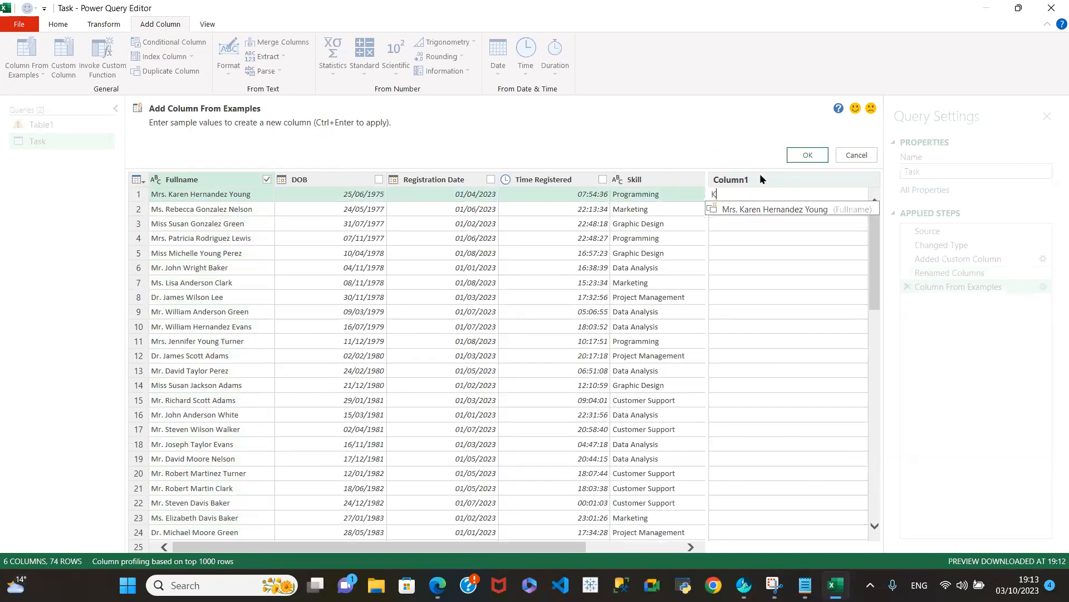
{"action": "type", "text": "."}
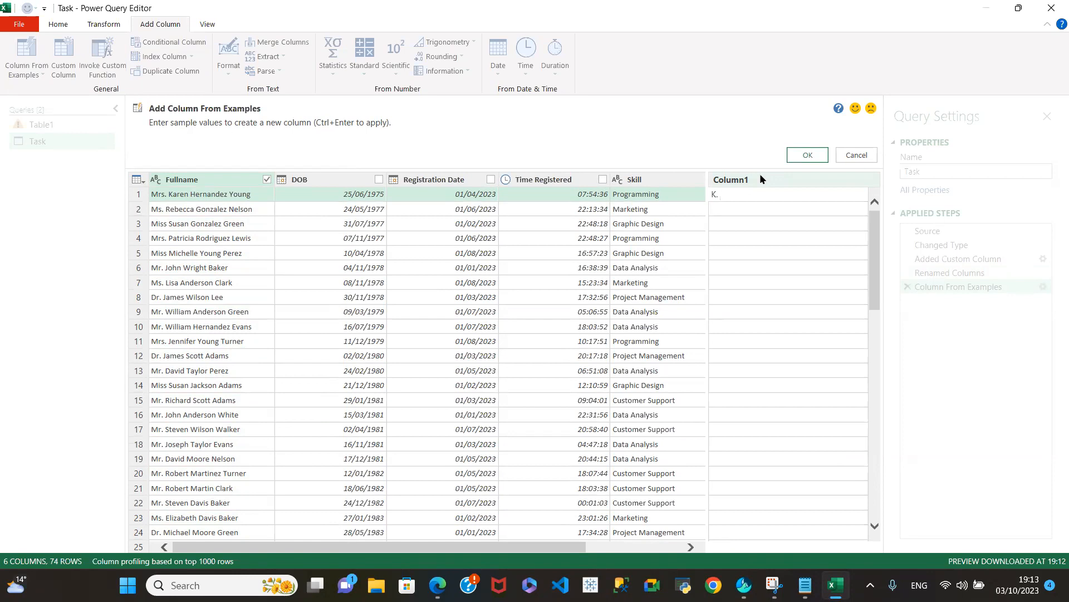
{"action": "type", "text": " H"}
{"action": "key", "text": "Return"}
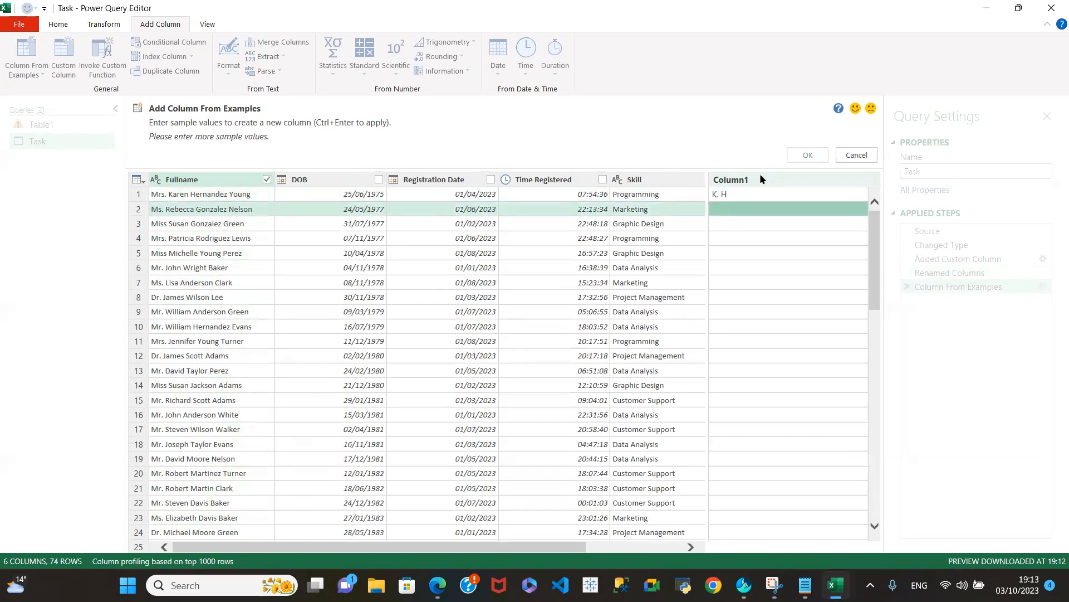
Give R. G and S. G as sample values for the second and third rows, review the suggested initials, and add the column.
{"action": "type", "text": "R. G"}
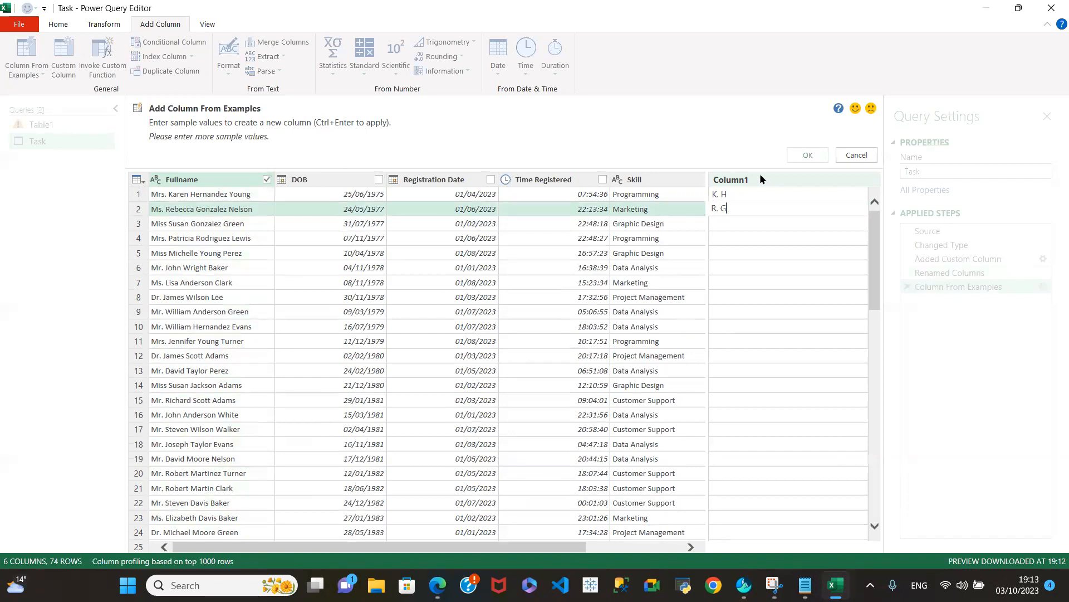
{"action": "key", "text": "Return"}
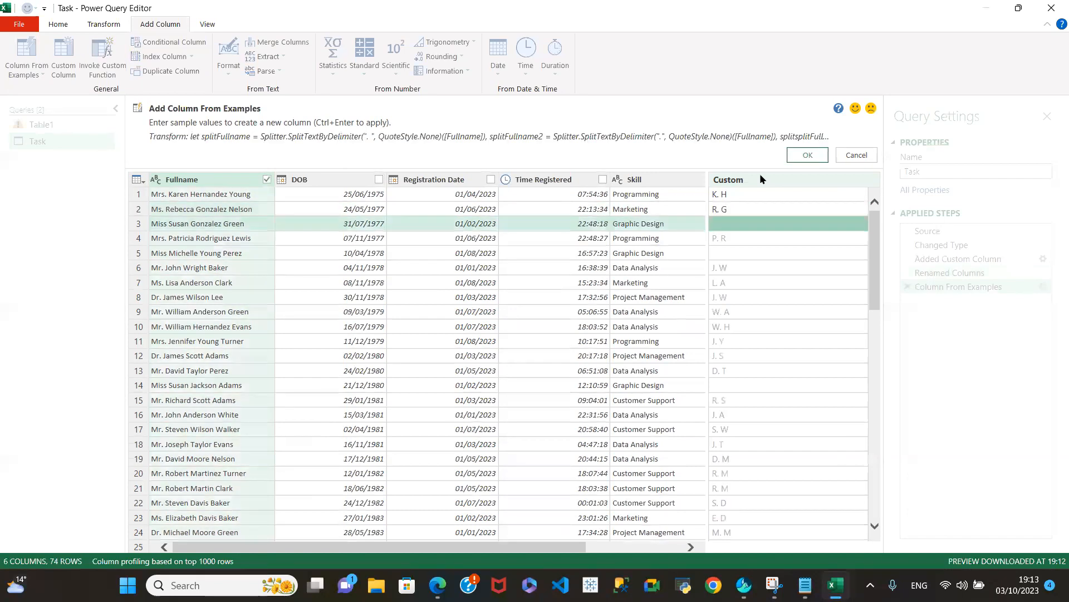
{"action": "type", "text": "S"}
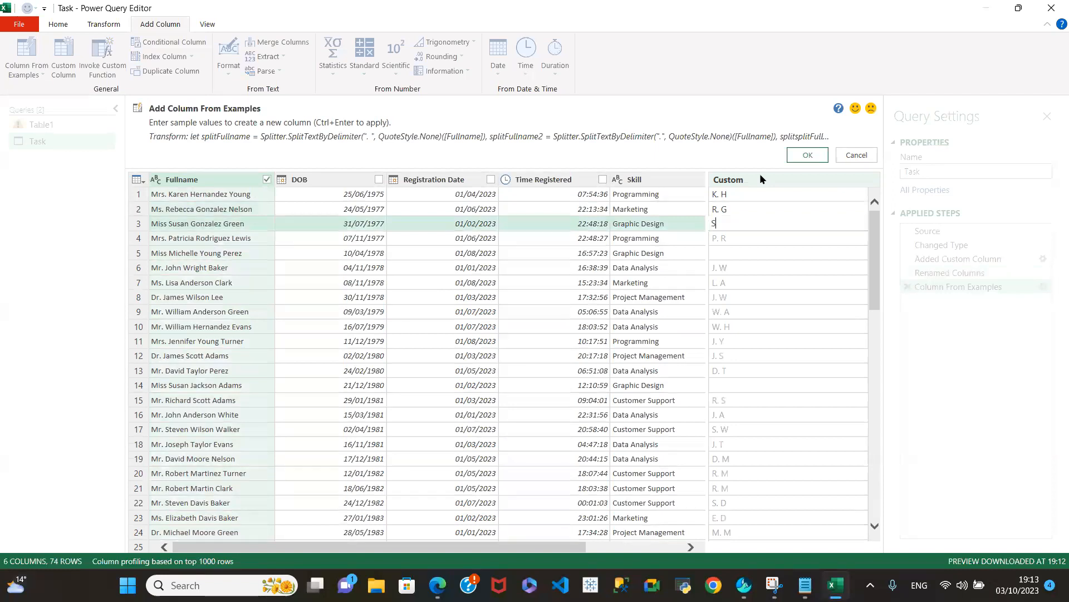
{"action": "type", "text": ". G"}
{"action": "key", "text": "Return"}
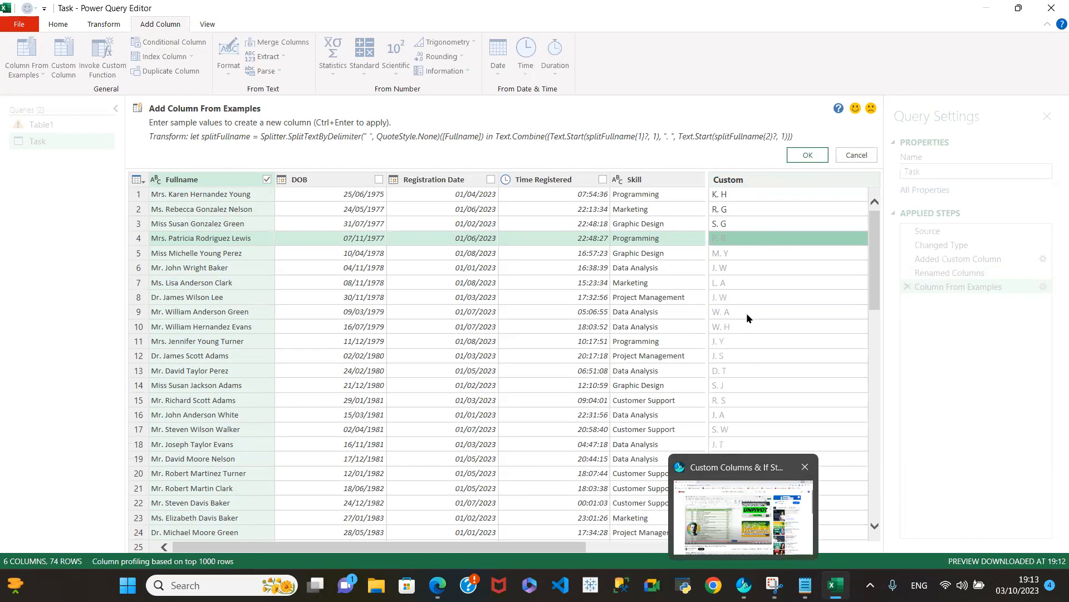
{"action": "scroll", "coordinate": [763, 470], "scroll_direction": "down", "scroll_amount": 3}
{"action": "scroll", "coordinate": [764, 472], "scroll_direction": "up", "scroll_amount": 3}
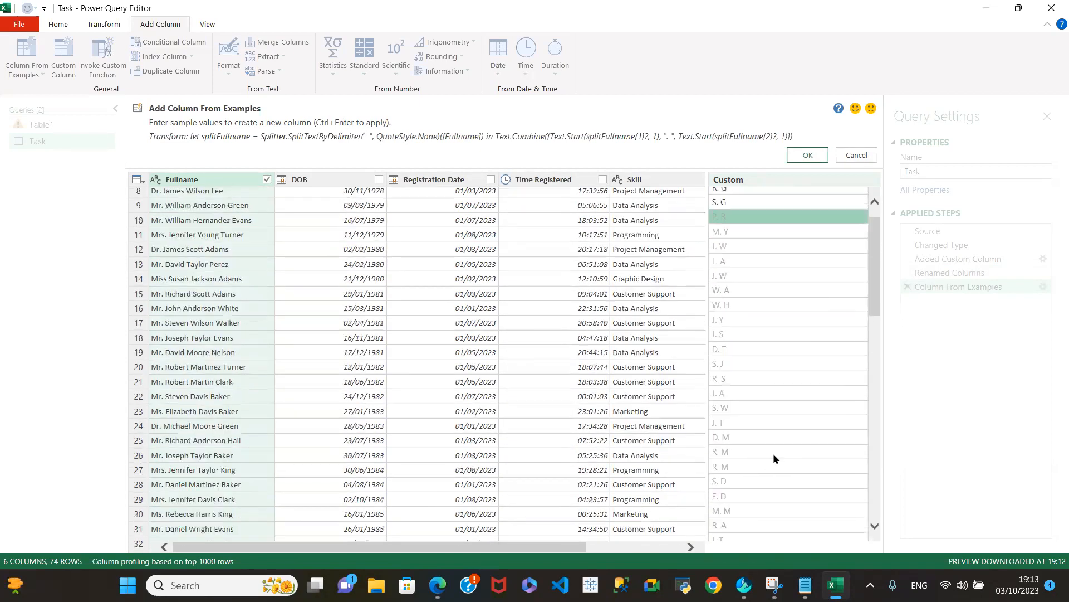
{"action": "left_click", "coordinate": [817, 155]}
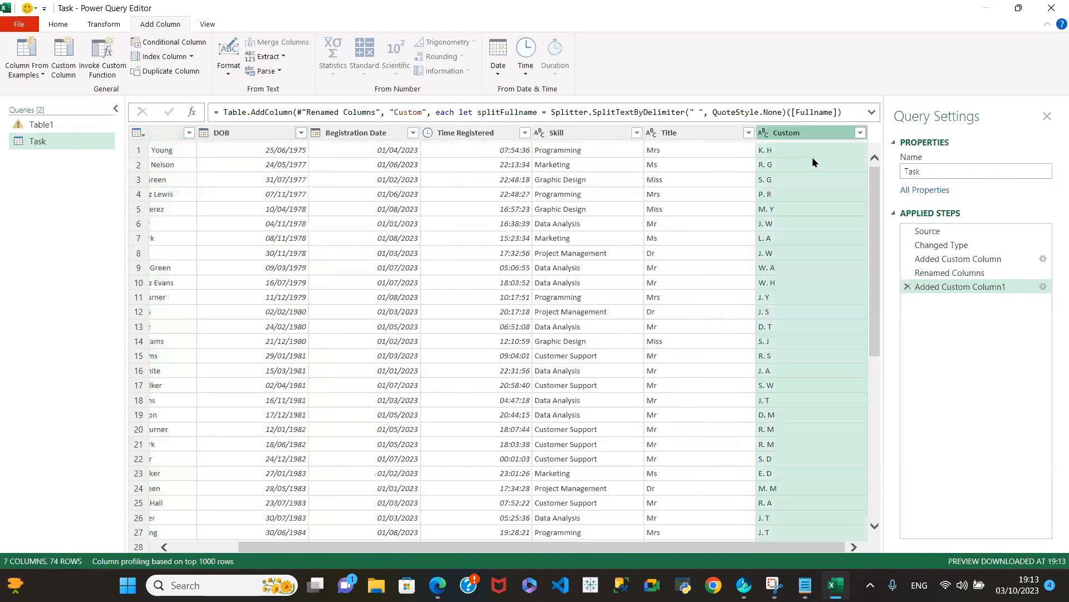
Rename the new custom column to Innitial.
{"action": "double_click", "coordinate": [802, 136]}
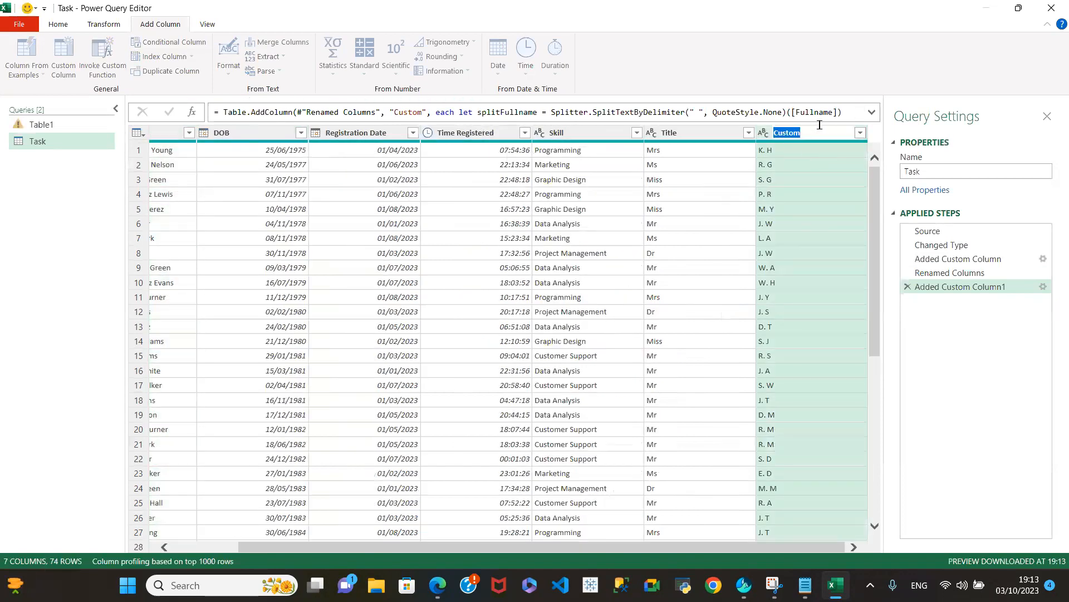
{"action": "key", "text": "BackSpace"}
{"action": "type", "text": "Ini"}
{"action": "type", "text": "iti"}
{"action": "key", "text": "Return"}
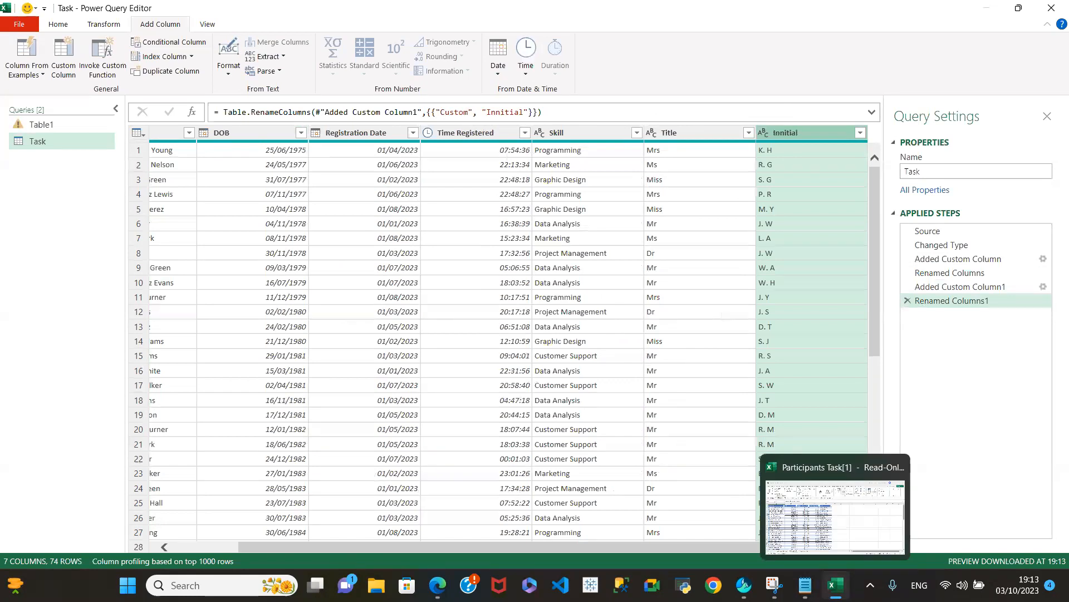
Check the initials field's name in the Notepad requirements, return to the Power Query Editor, and correct the new column's name to Initials.
{"action": "mouse_move", "coordinate": [805, 585]}
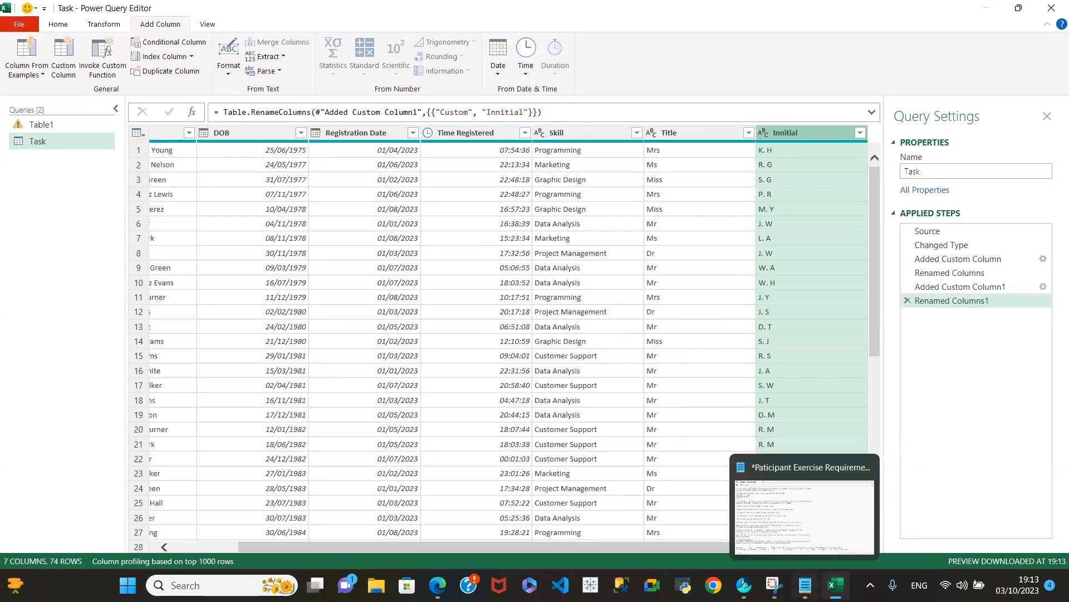
{"action": "left_click", "coordinate": [778, 516]}
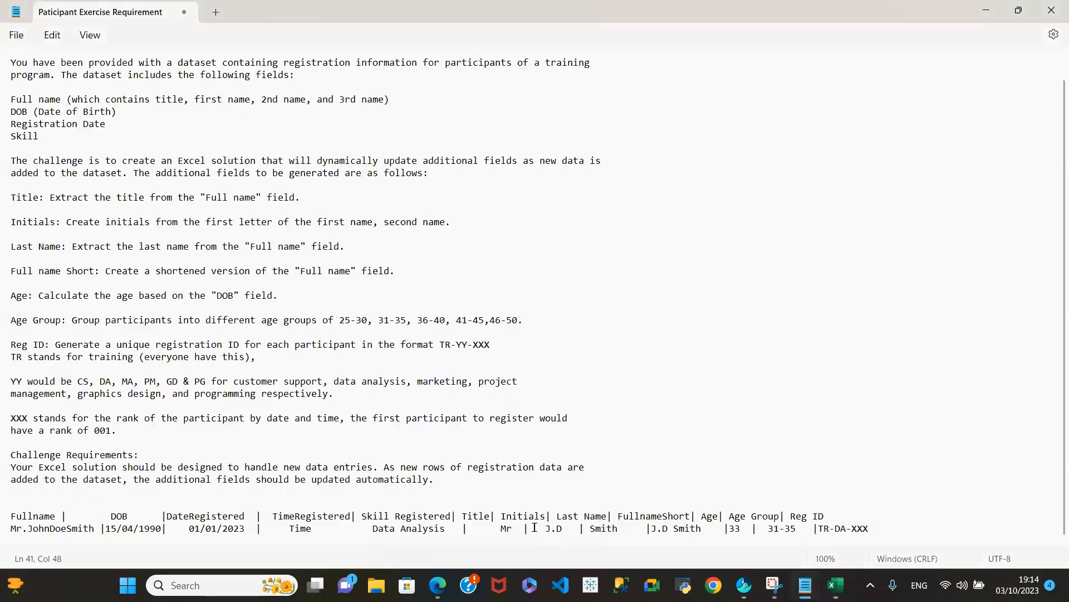
{"action": "mouse_move", "coordinate": [836, 585]}
{"action": "left_click", "coordinate": [834, 523]}
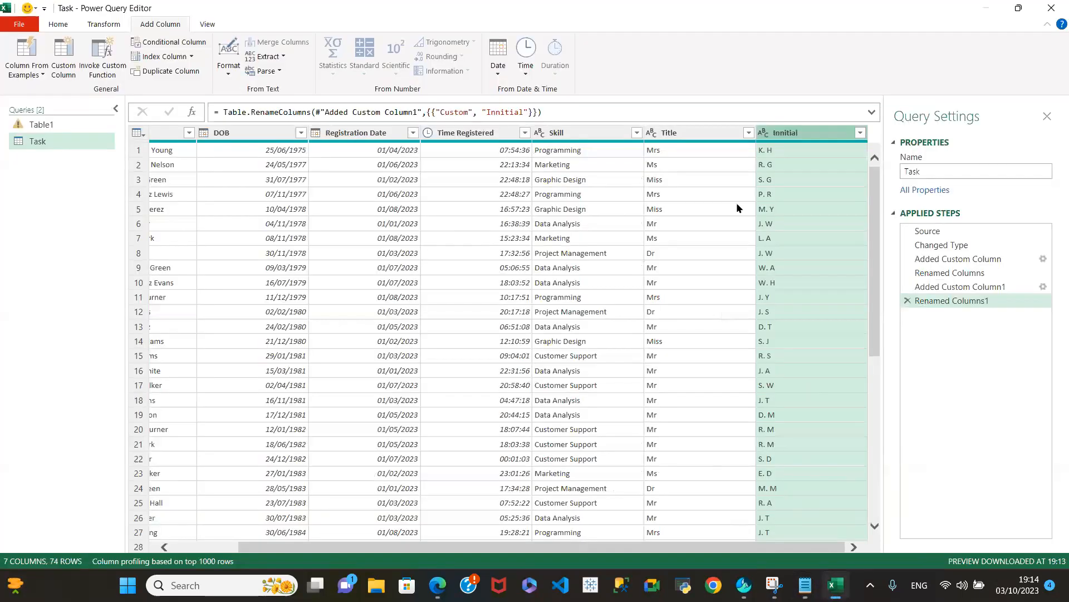
{"action": "double_click", "coordinate": [786, 132]}
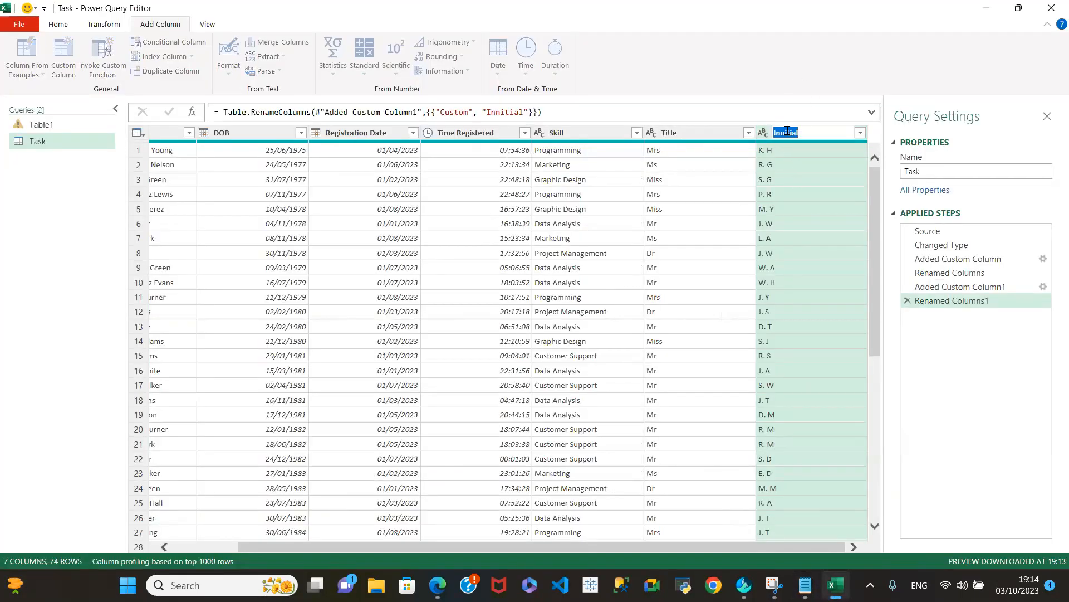
{"action": "left_click", "coordinate": [786, 133]}
{"action": "key", "text": "BackSpace"}
{"action": "type", "text": "i"}
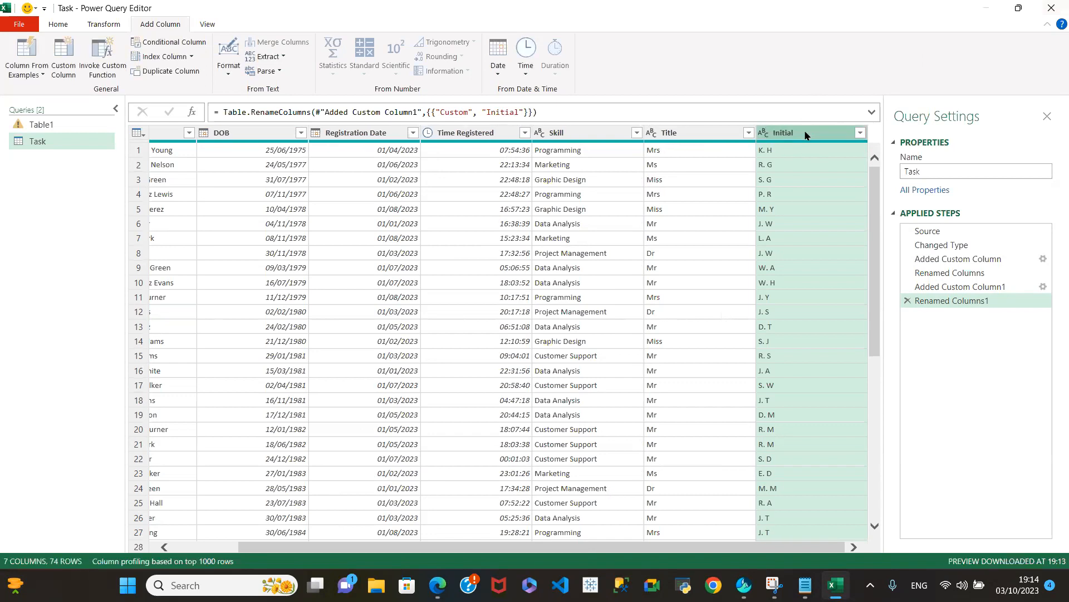
{"action": "double_click", "coordinate": [800, 133]}
{"action": "key", "text": "Return"}
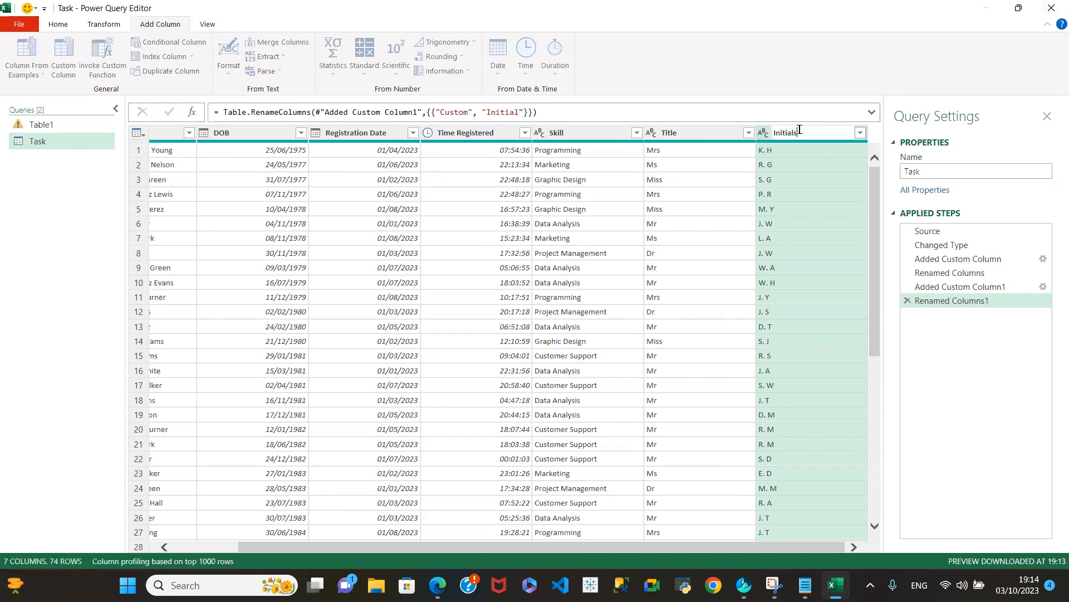
{"action": "type", "text": "s"}
{"action": "key", "text": "Return"}
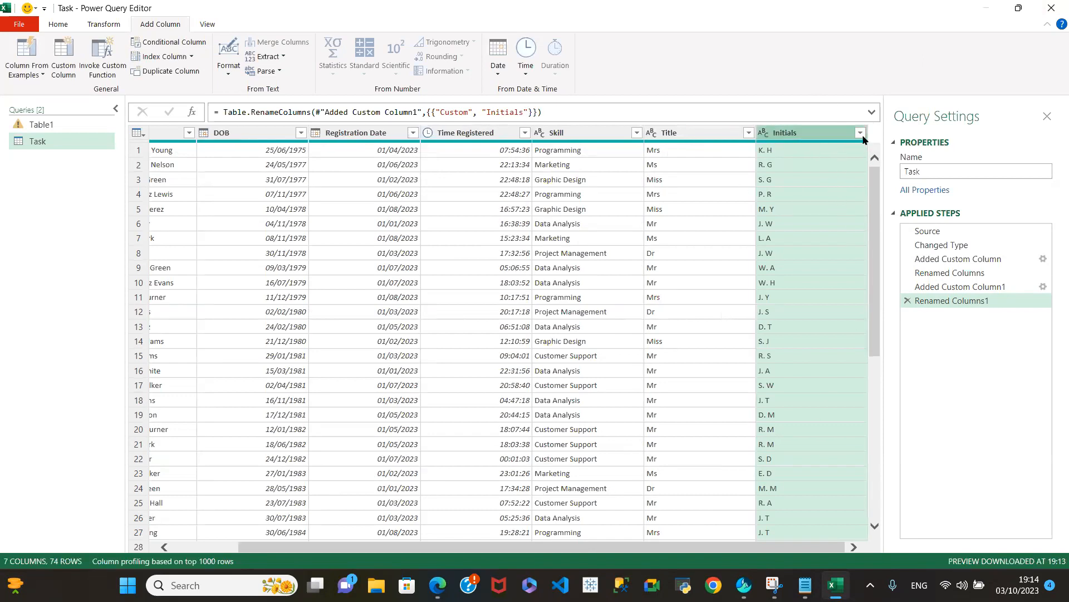
Look through the list of distinct values in the Initials column and close it without filtering.
{"action": "left_click", "coordinate": [861, 134]}
{"action": "left_click_drag", "start_coordinate": [855, 314], "coordinate": [850, 478]}
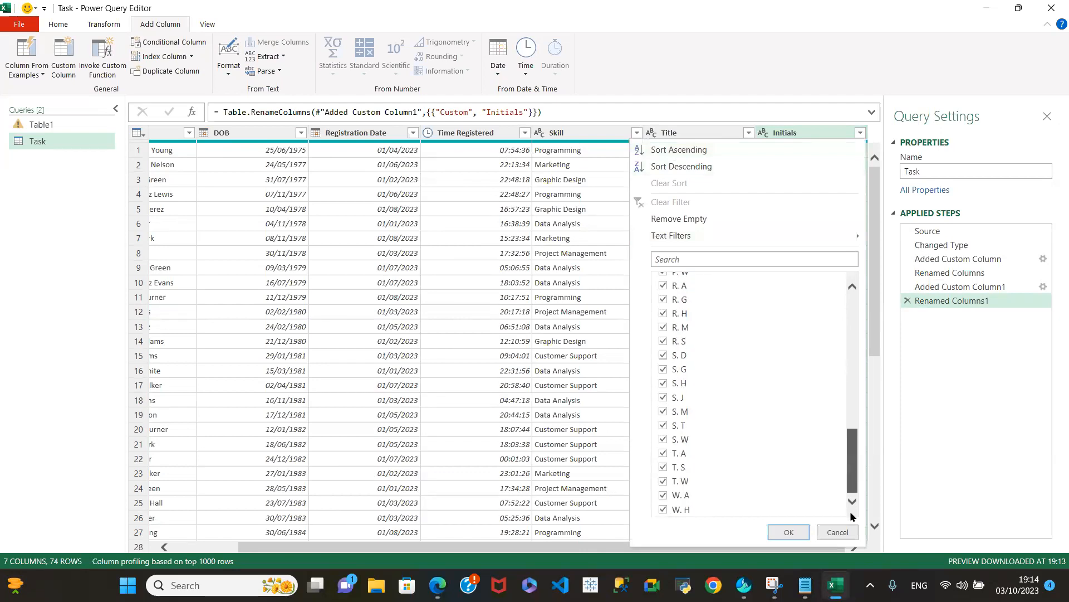
{"action": "left_click_drag", "start_coordinate": [848, 425], "coordinate": [851, 290]}
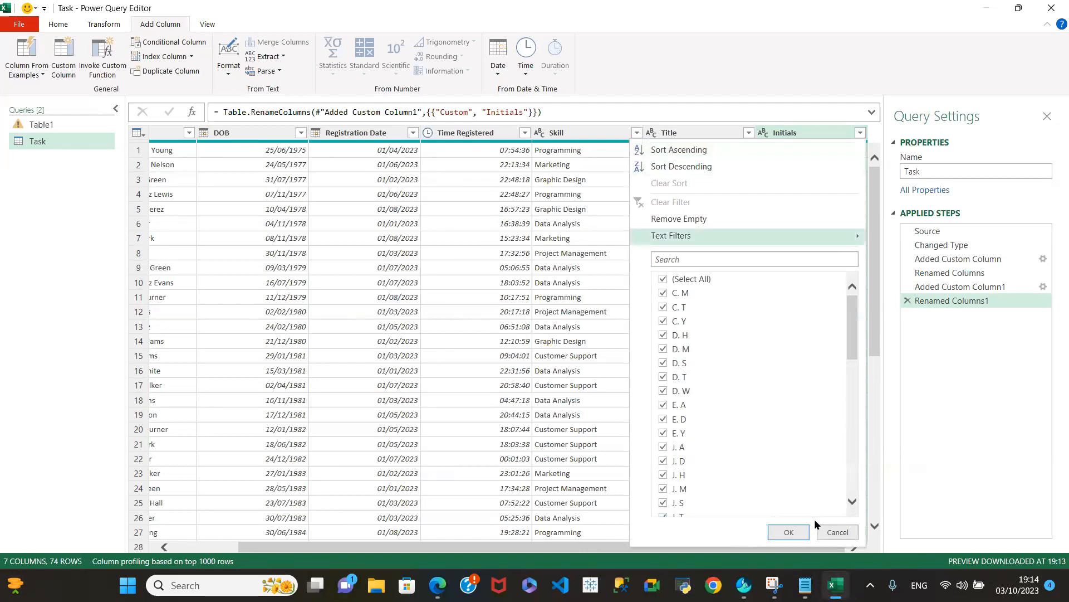
{"action": "left_click", "coordinate": [837, 532]}
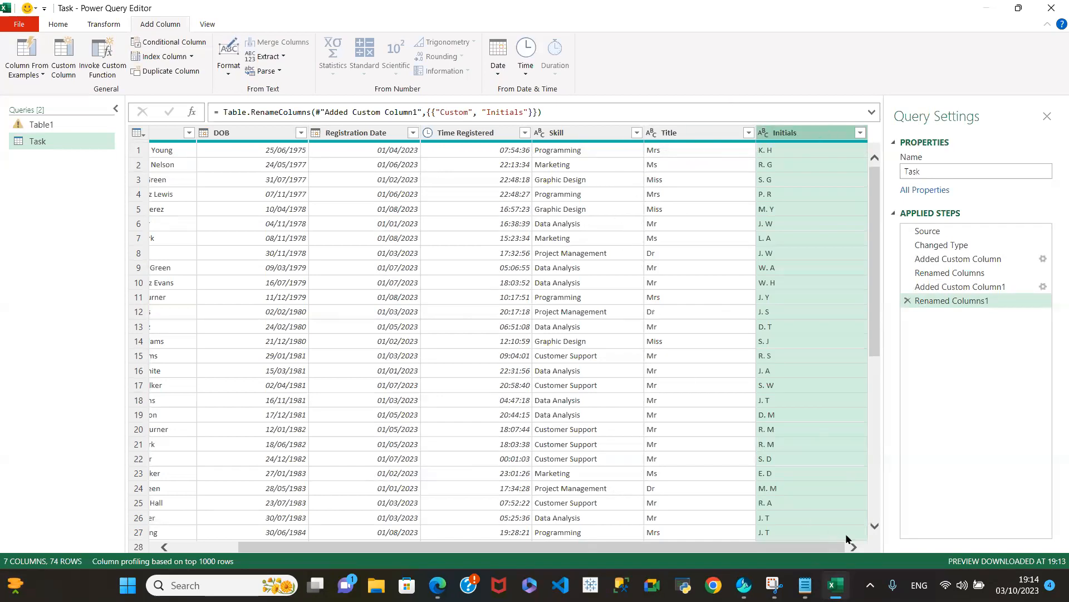
Switch to the Notepad requirements, read which field follows the initials, and return to the Power Query Editor.
{"action": "left_click", "coordinate": [806, 585]}
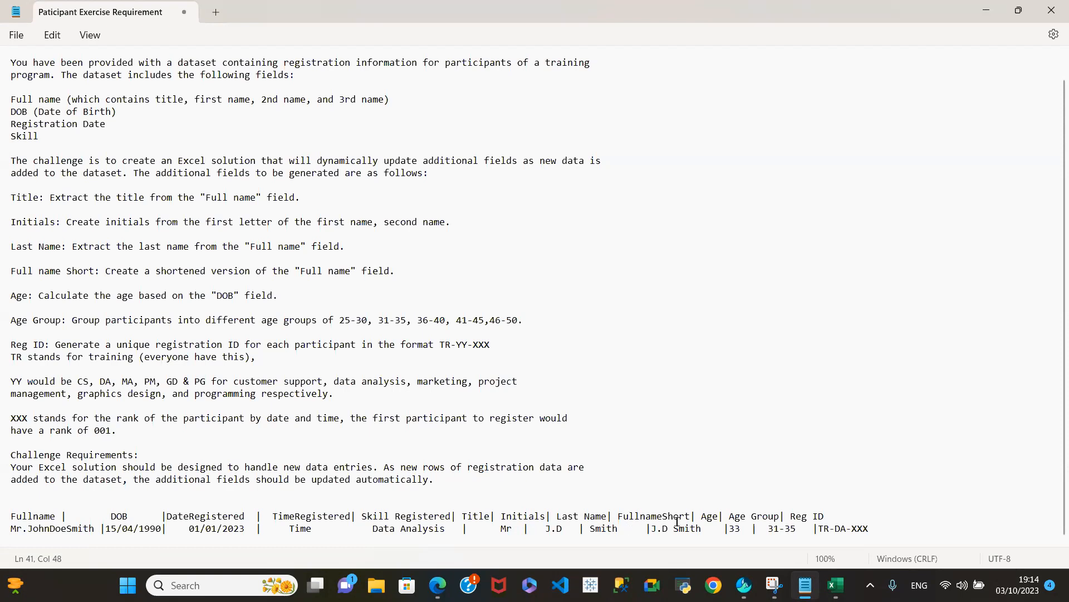
{"action": "mouse_move", "coordinate": [835, 584]}
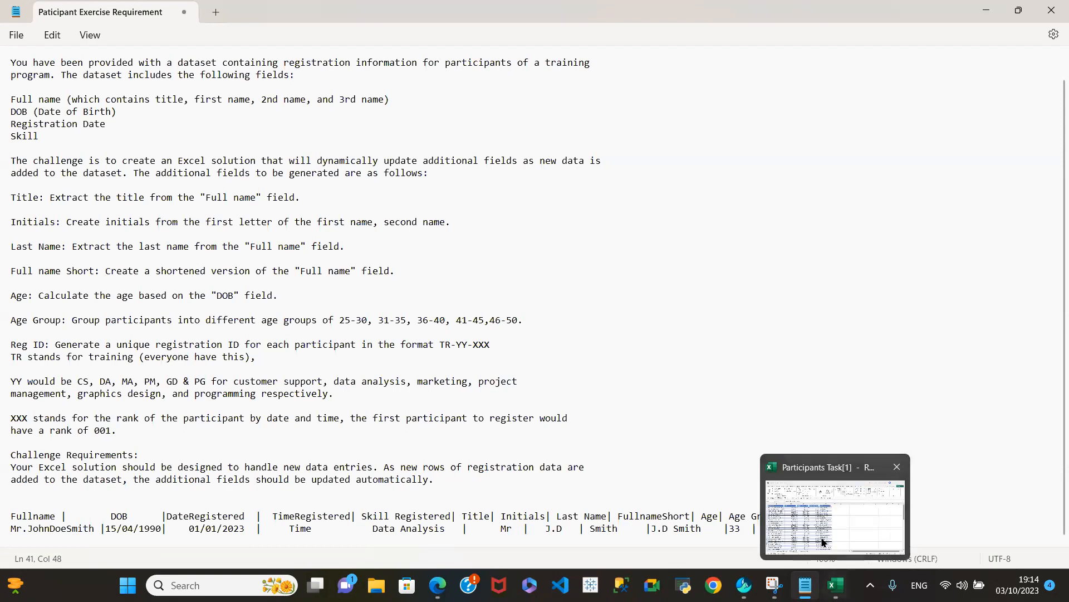
{"action": "left_click", "coordinate": [825, 539]}
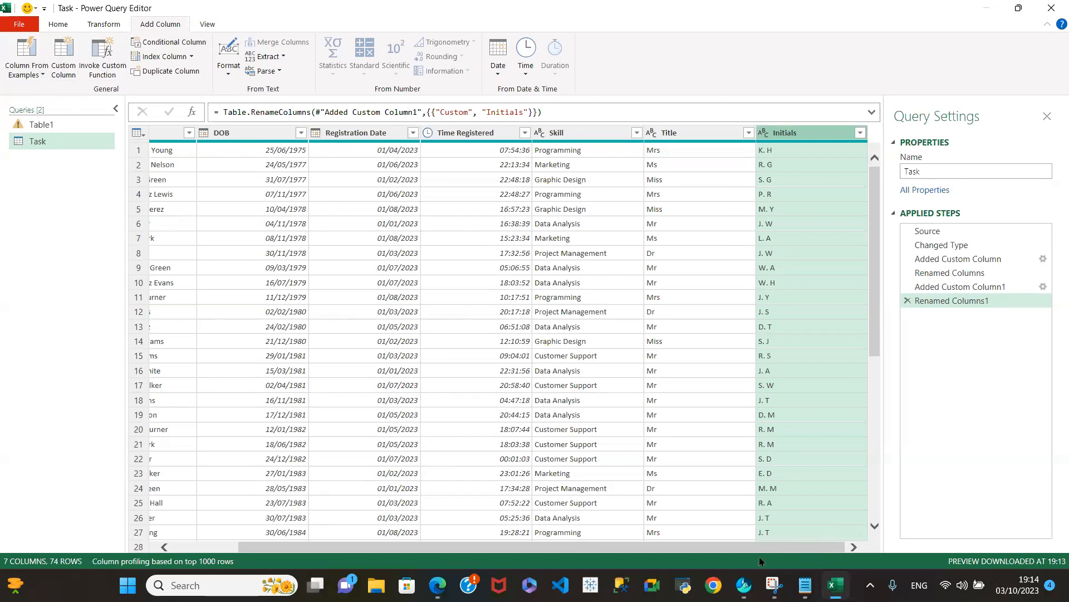
Add a column from examples based on the Fullname column, giving the first participant's last name as the sample value.
{"action": "left_click_drag", "start_coordinate": [743, 551], "coordinate": [546, 550]}
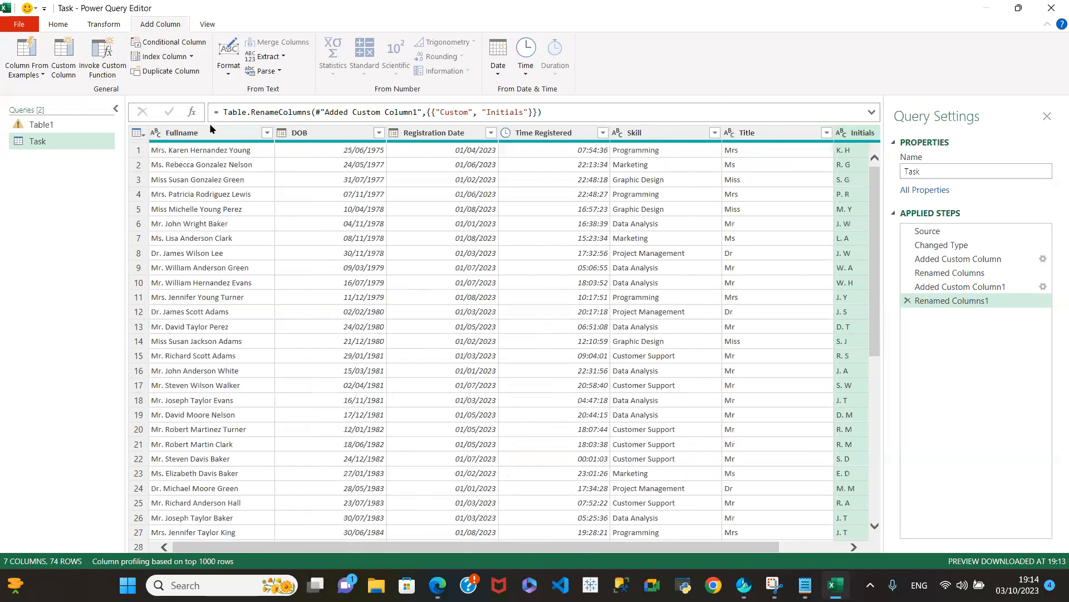
{"action": "left_click", "coordinate": [209, 132]}
{"action": "left_click", "coordinate": [30, 74]}
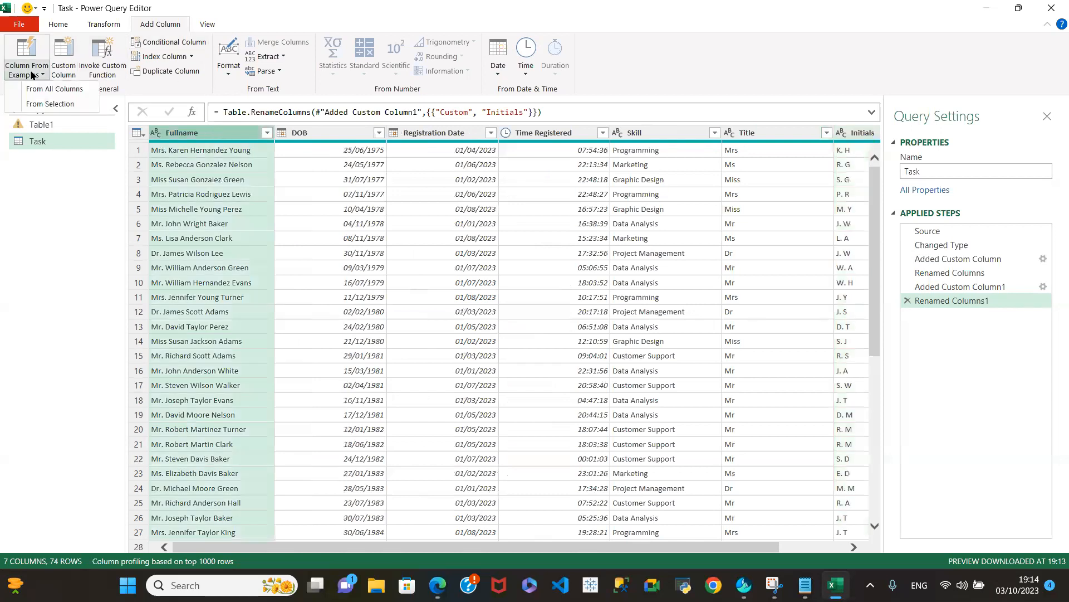
{"action": "left_click", "coordinate": [50, 104]}
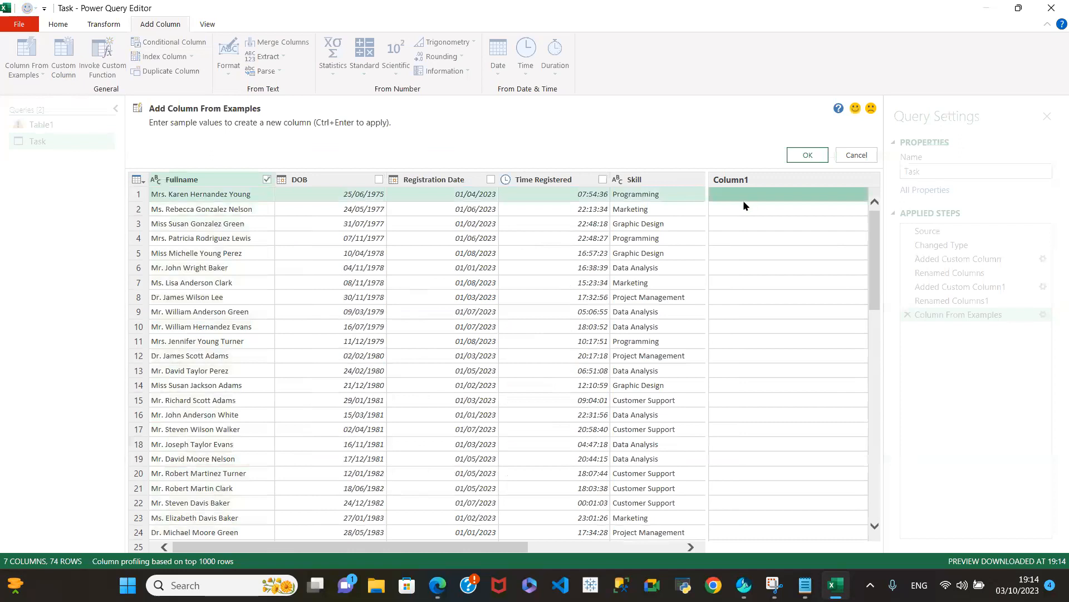
{"action": "left_click", "coordinate": [758, 199]}
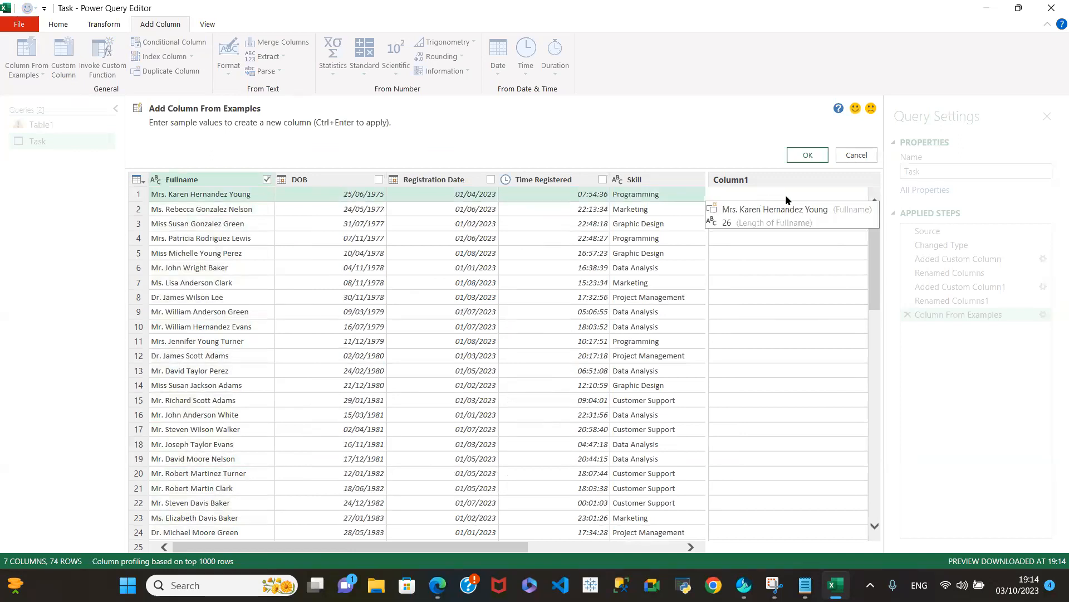
{"action": "type", "text": "Young"}
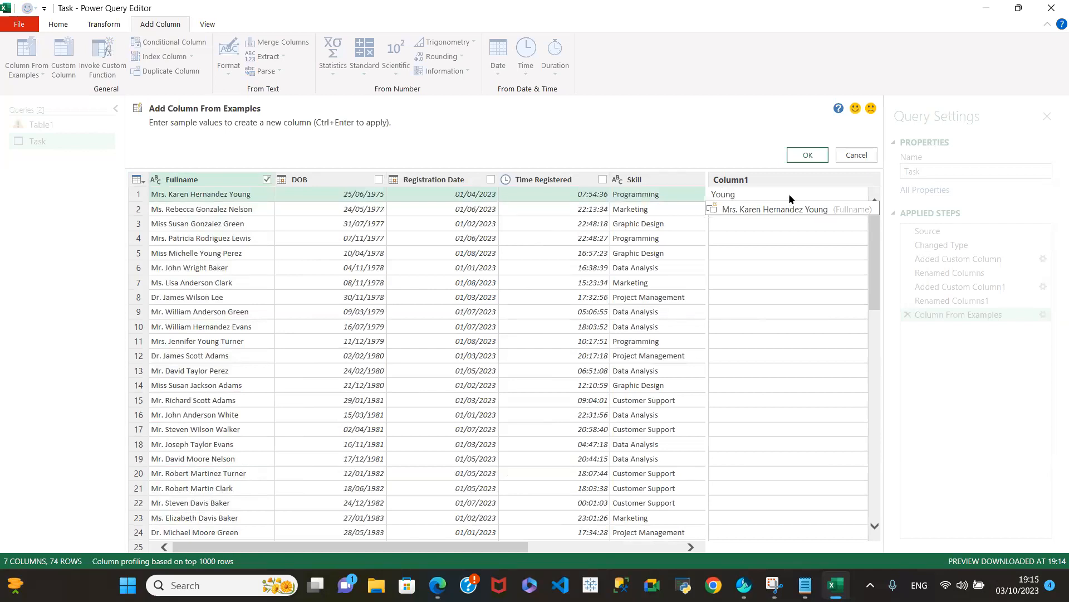
{"action": "key", "text": "Return"}
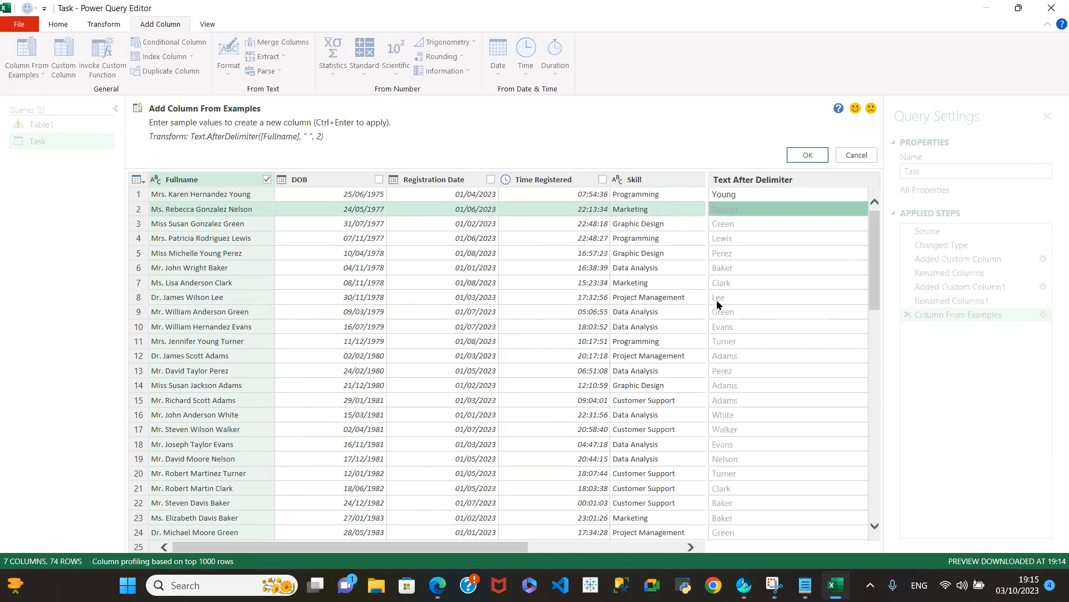
{"action": "left_click", "coordinate": [808, 155]}
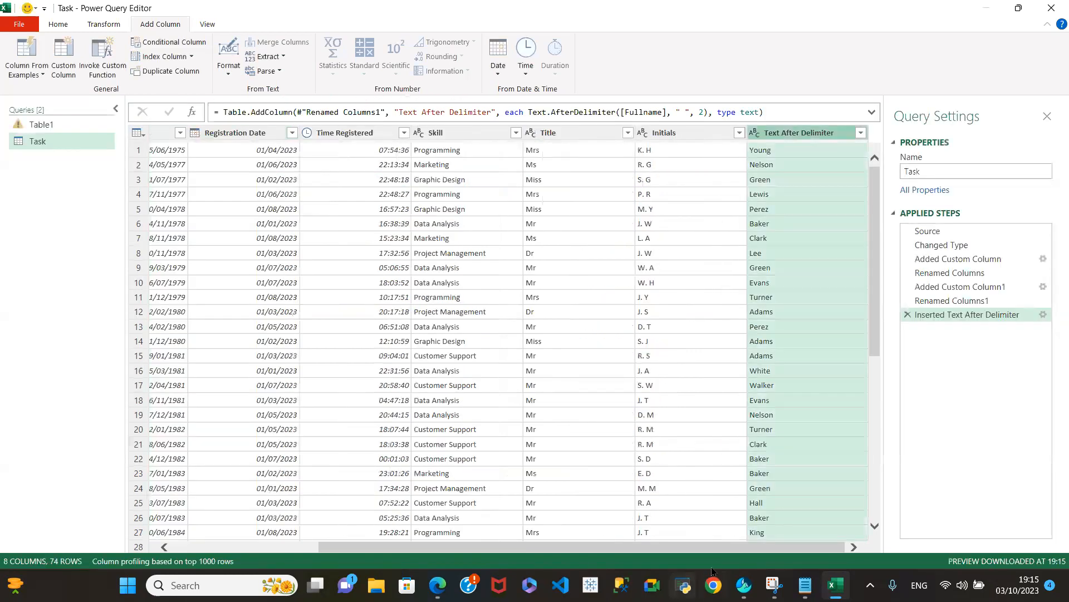
Rename the new text-after-delimiter column to LastName.
{"action": "double_click", "coordinate": [819, 133]}
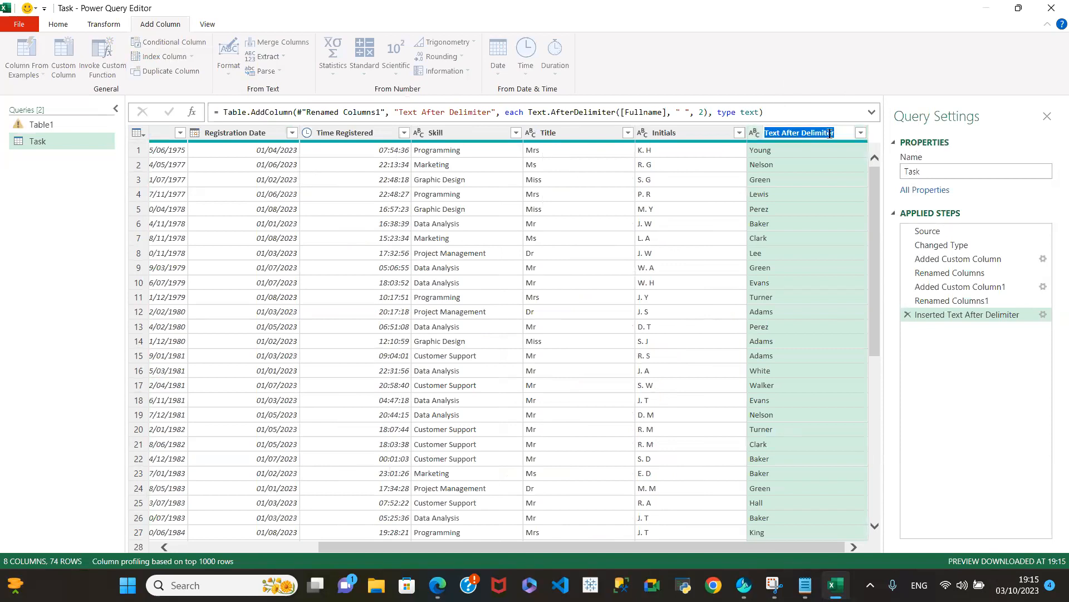
{"action": "type", "text": "LastName"}
{"action": "key", "text": "Return"}
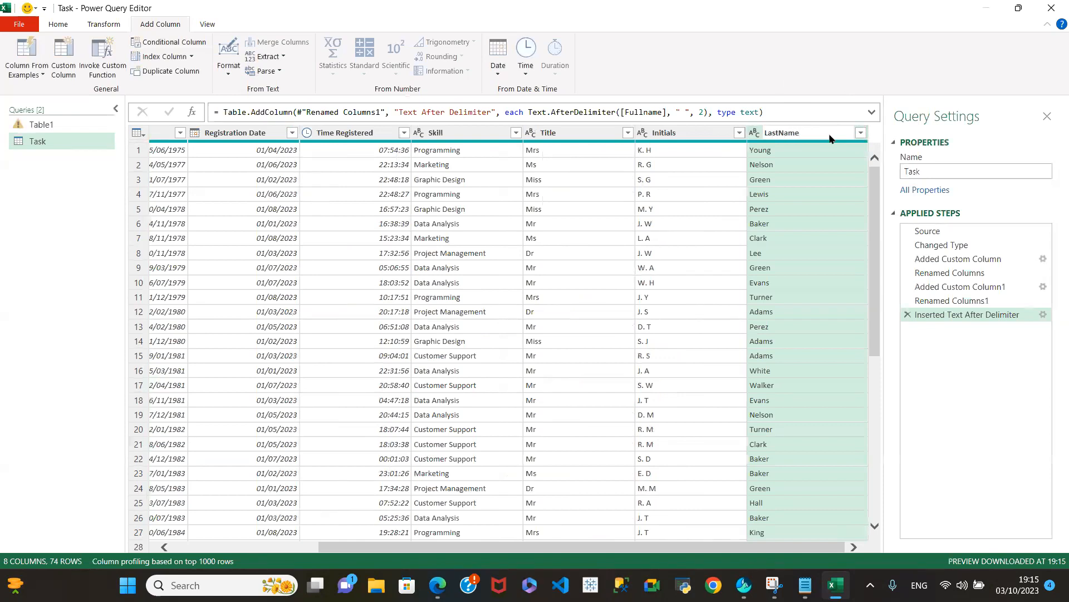
Look through the list of distinct values in the LastName column and apply the filter with all values selected.
{"action": "left_click", "coordinate": [859, 134]}
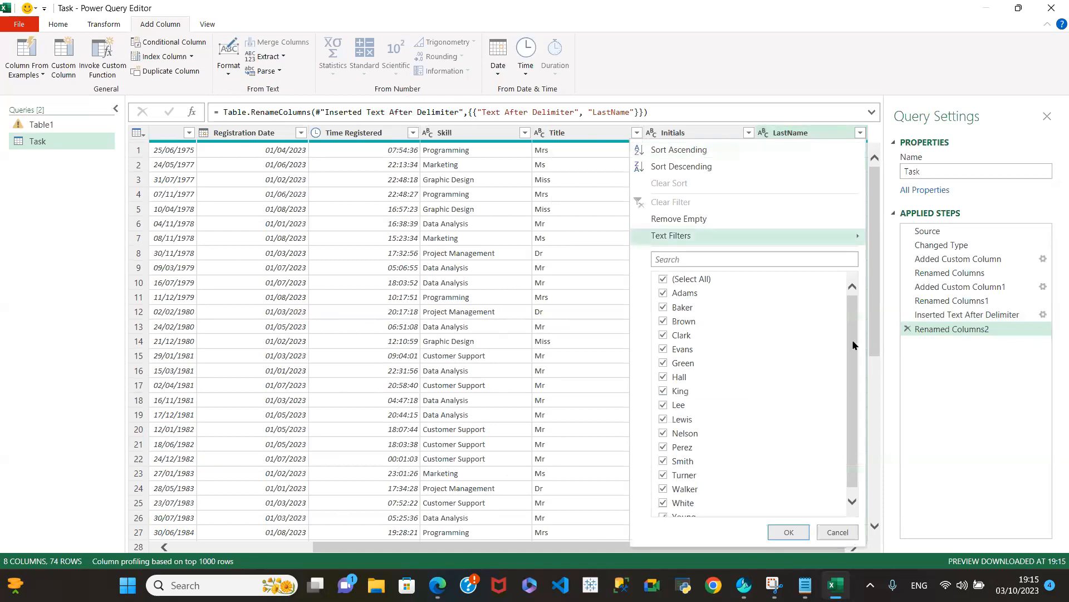
{"action": "left_click_drag", "start_coordinate": [856, 343], "coordinate": [849, 301]}
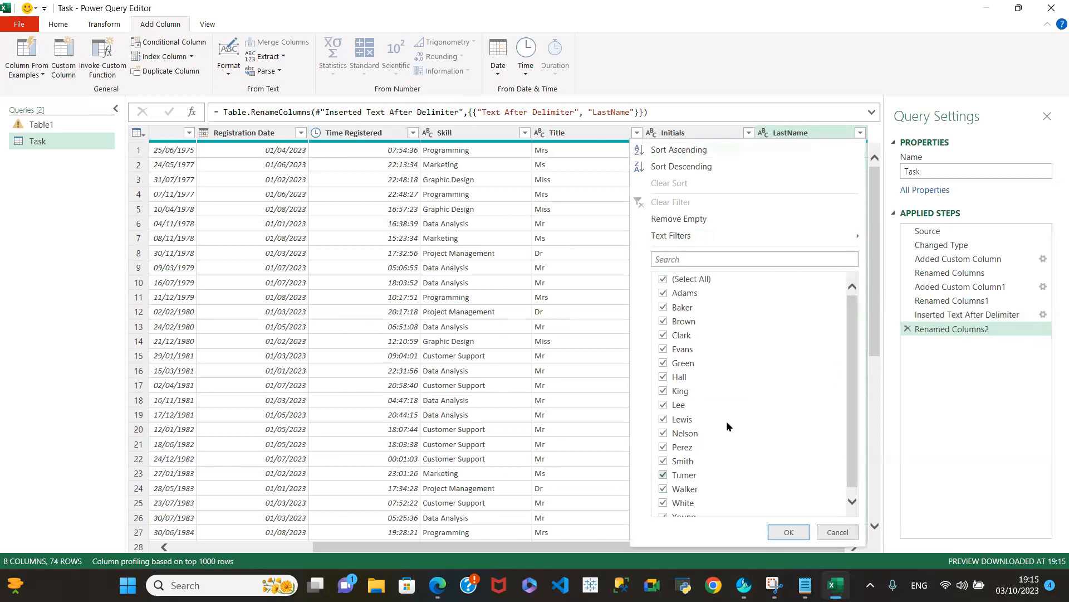
{"action": "left_click_drag", "start_coordinate": [852, 352], "coordinate": [857, 436]}
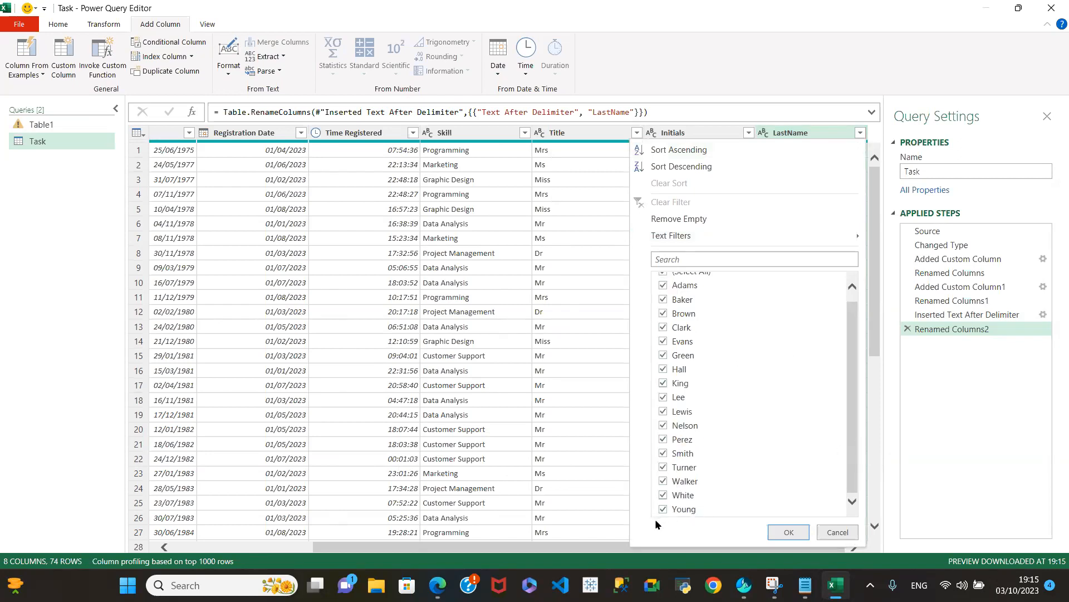
{"action": "left_click", "coordinate": [789, 532]}
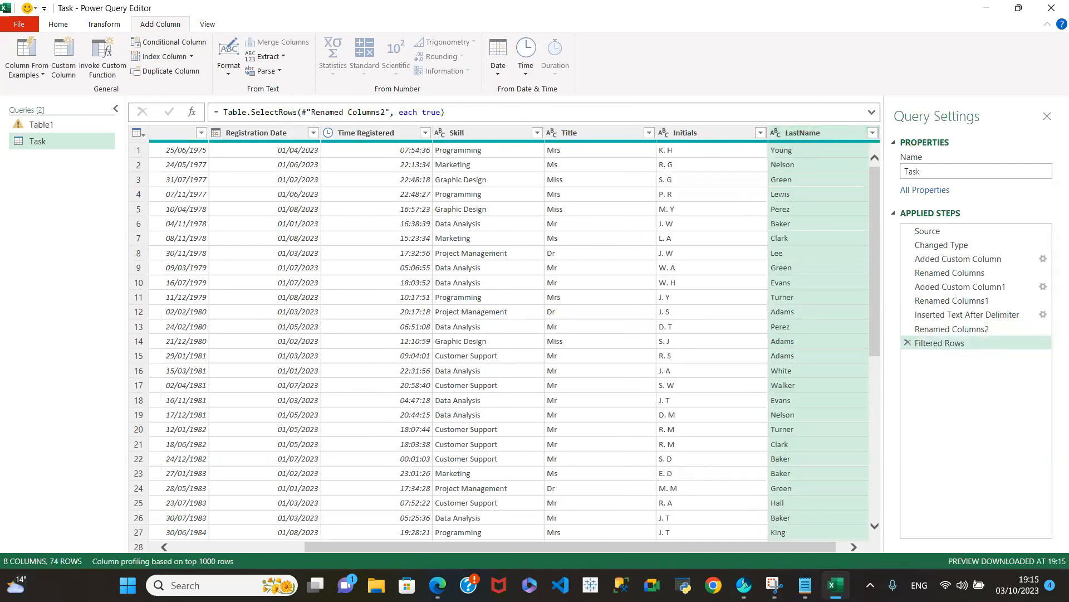
Switch to the Notepad requirements, read which field follows the last name, and return to the Power Query Editor.
{"action": "scroll", "coordinate": [773, 548], "scroll_direction": "right", "scroll_amount": 1}
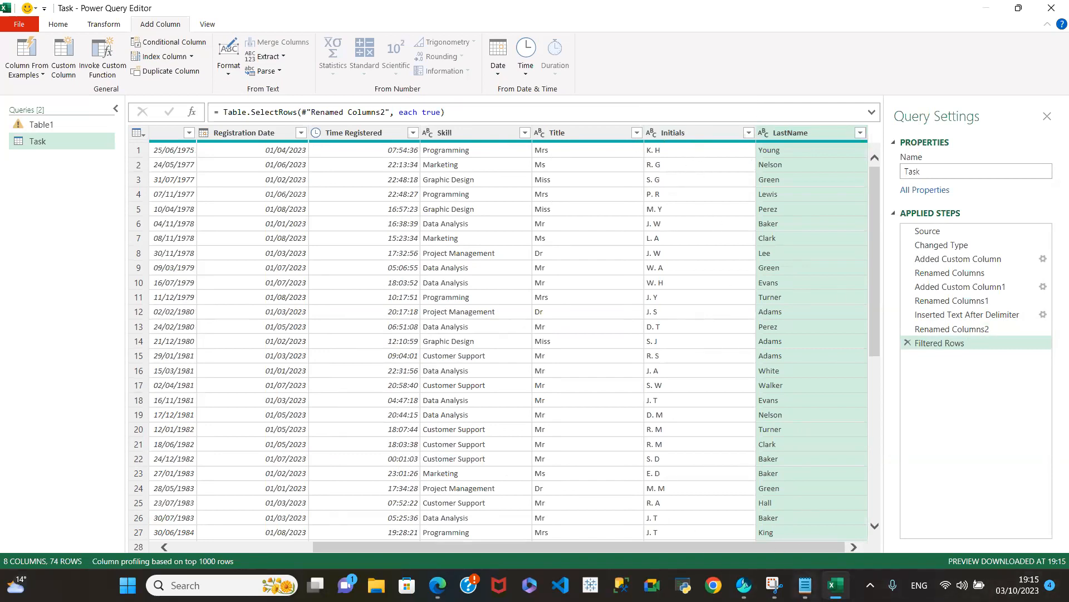
{"action": "mouse_move", "coordinate": [805, 585]}
{"action": "left_click", "coordinate": [810, 496]}
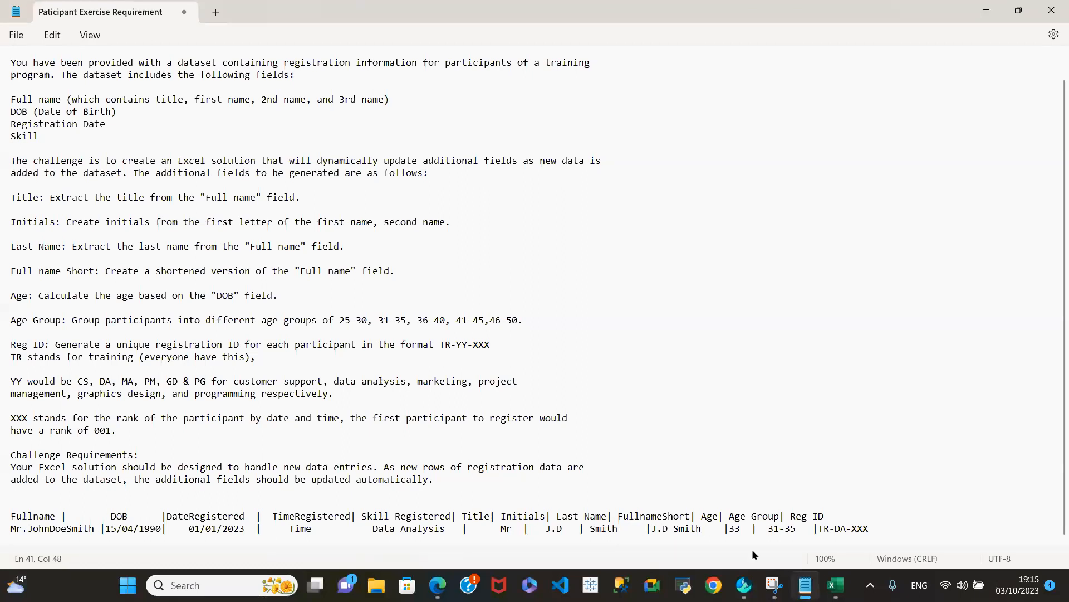
{"action": "mouse_move", "coordinate": [836, 585]}
{"action": "left_click", "coordinate": [831, 530]}
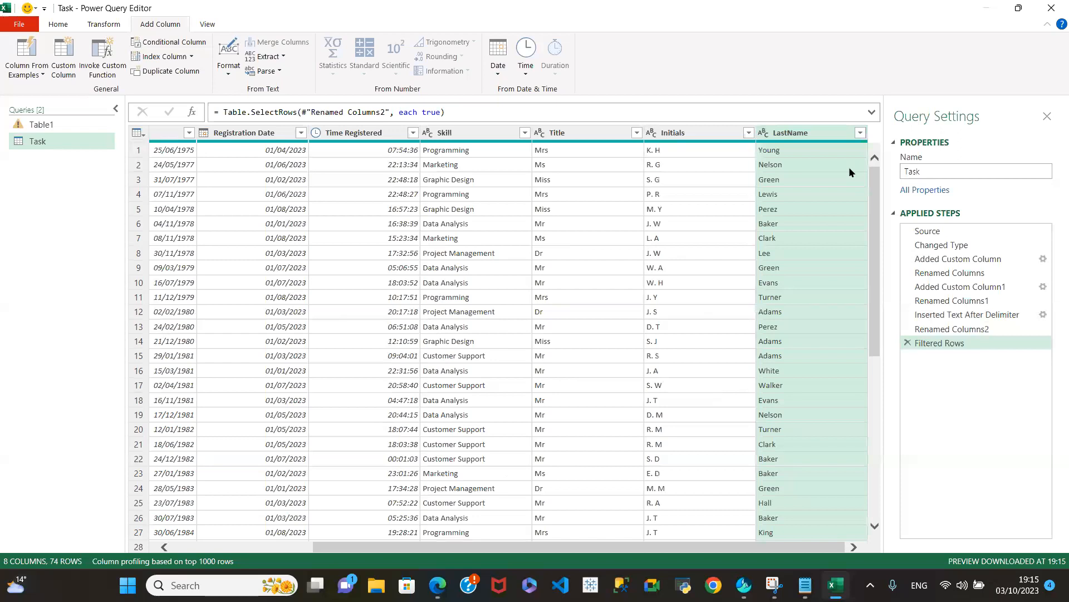
Select the Initials and LastName columns together and start a column from examples based on that selection.
{"action": "left_click", "coordinate": [36, 71]}
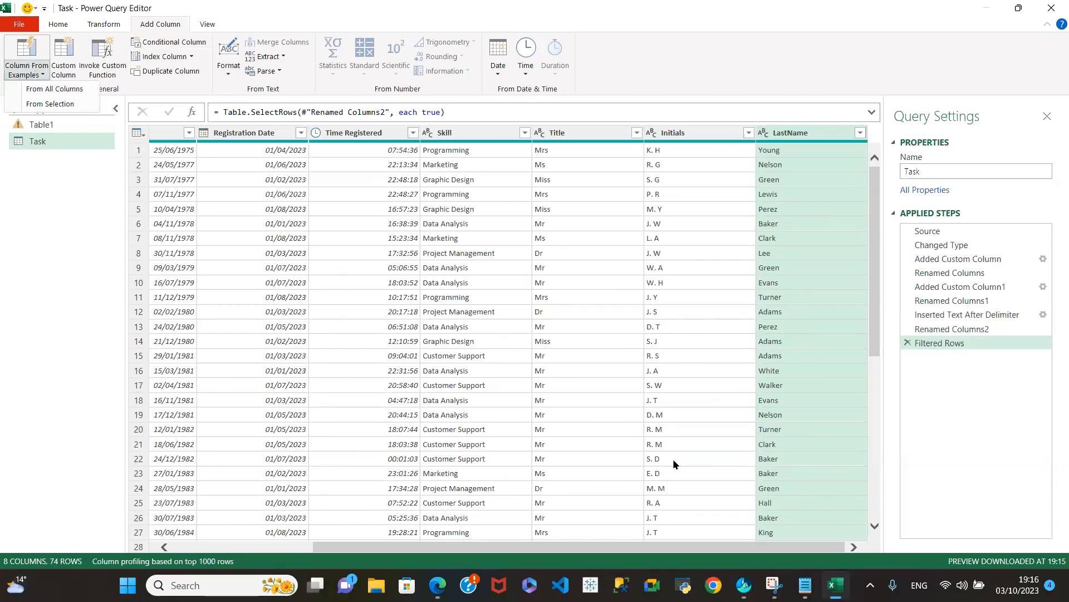
{"action": "left_click", "coordinate": [674, 134]}
{"action": "left_click", "coordinate": [568, 134]}
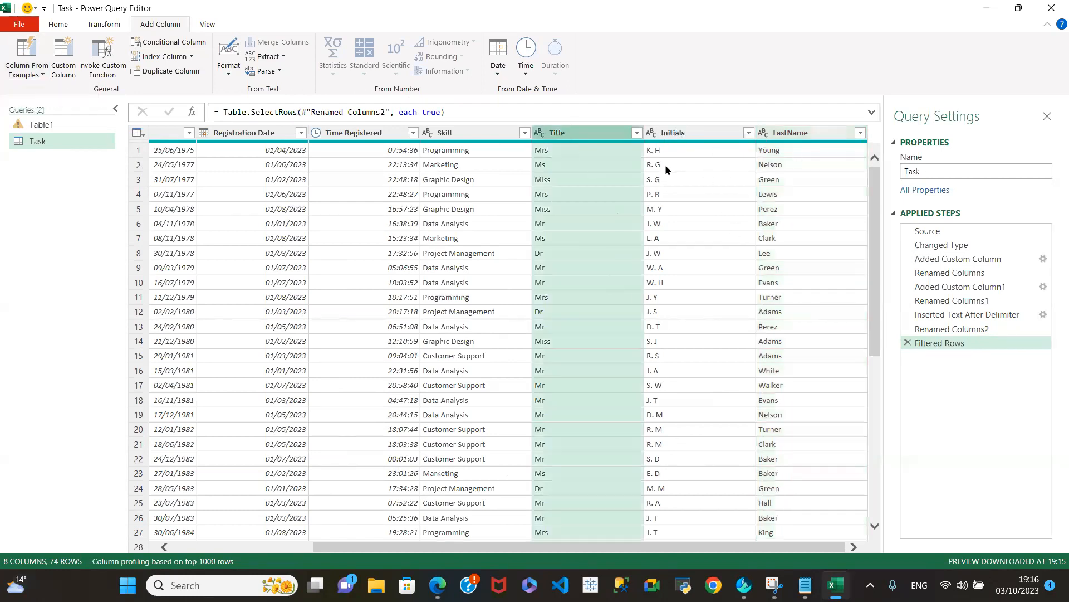
{"action": "left_click", "coordinate": [696, 132]}
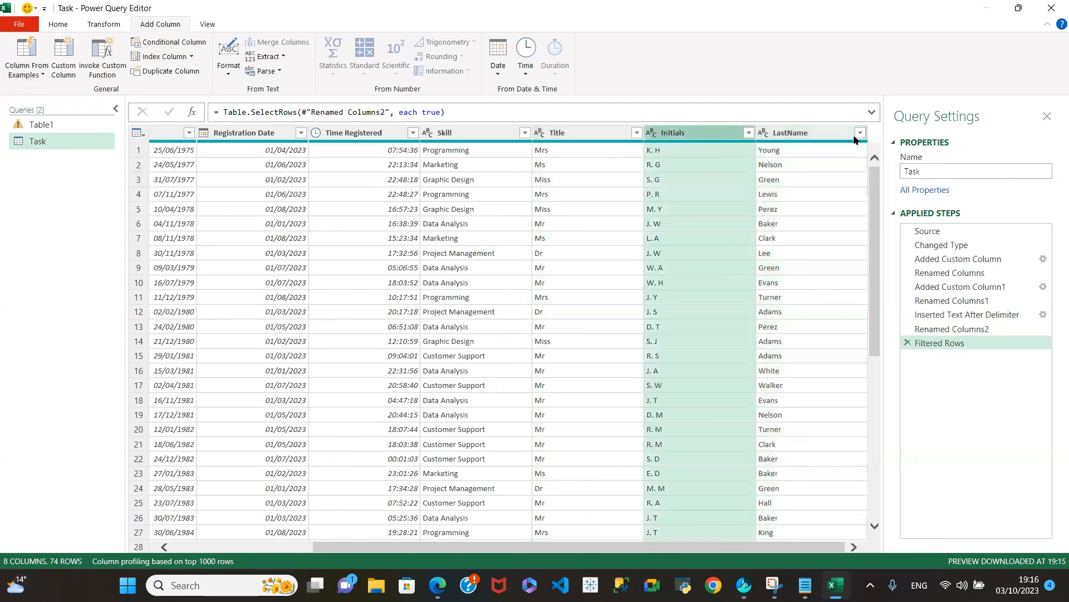
{"action": "left_click", "coordinate": [811, 134], "text": "ctrl"}
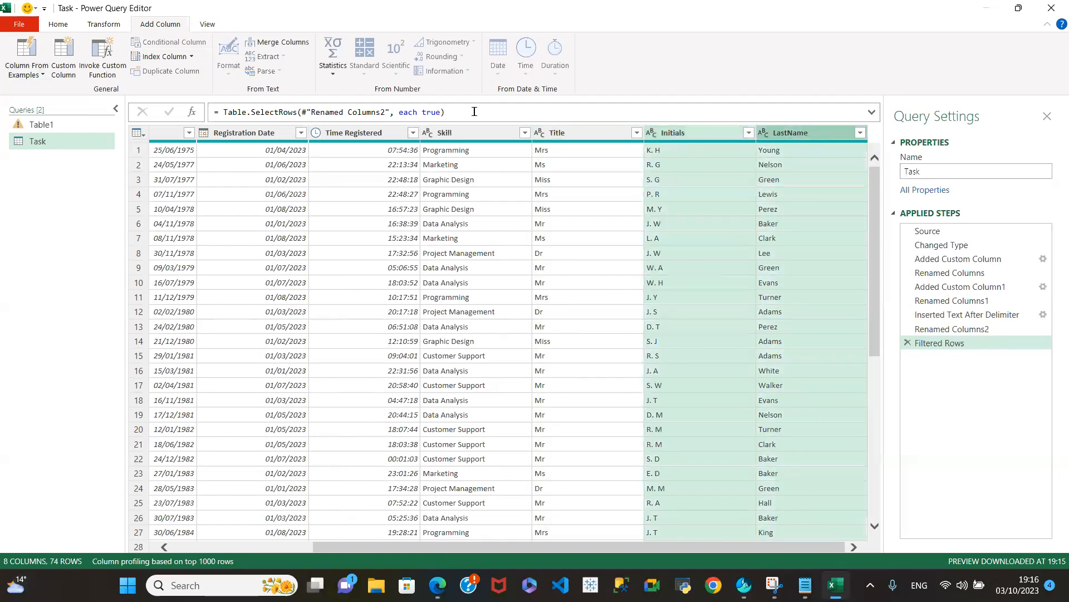
{"action": "left_click", "coordinate": [33, 73]}
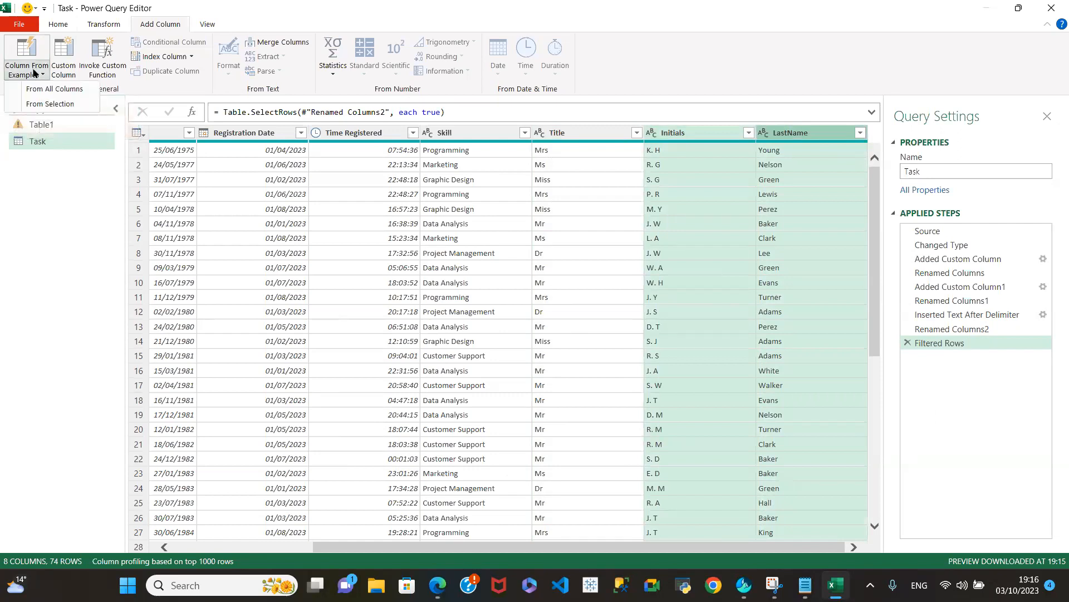
{"action": "left_click", "coordinate": [48, 105]}
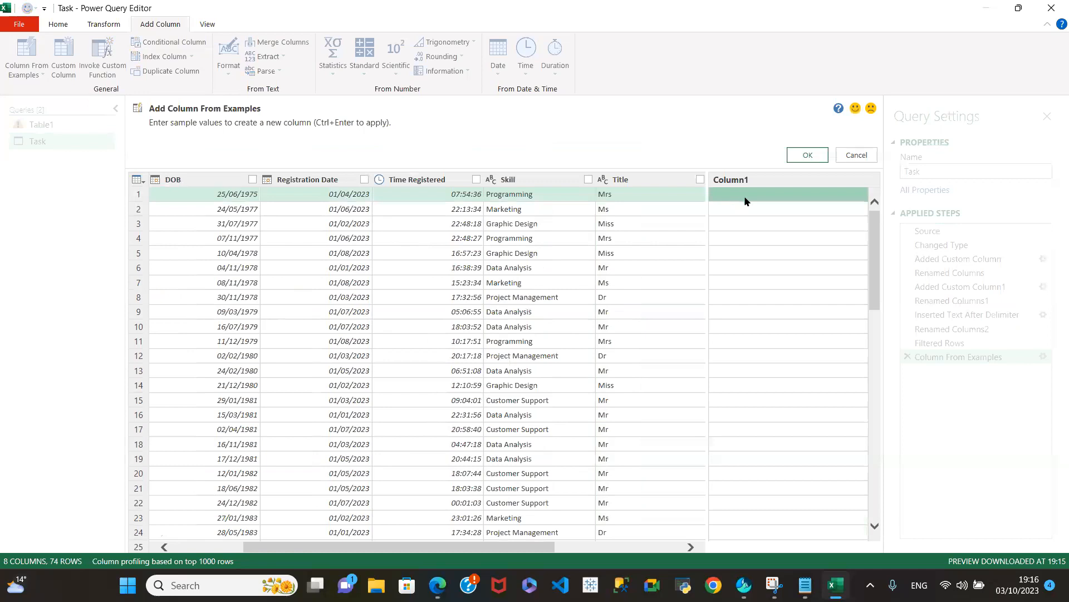
Give the first row's initials, a space and the last name as the sample value, and create the combined column.
{"action": "left_click", "coordinate": [741, 193]}
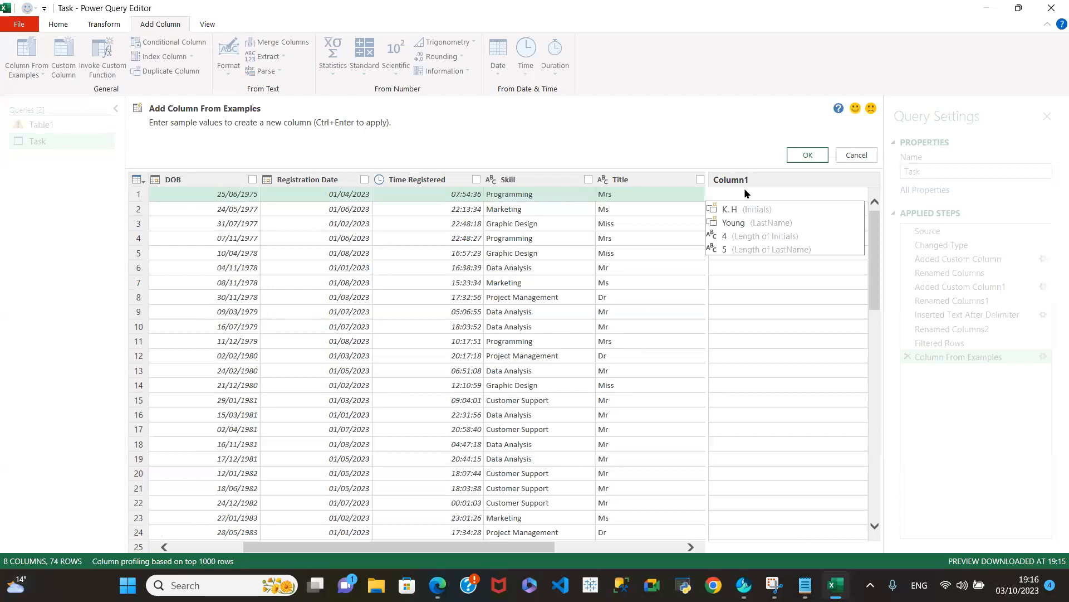
{"action": "type", "text": "K"}
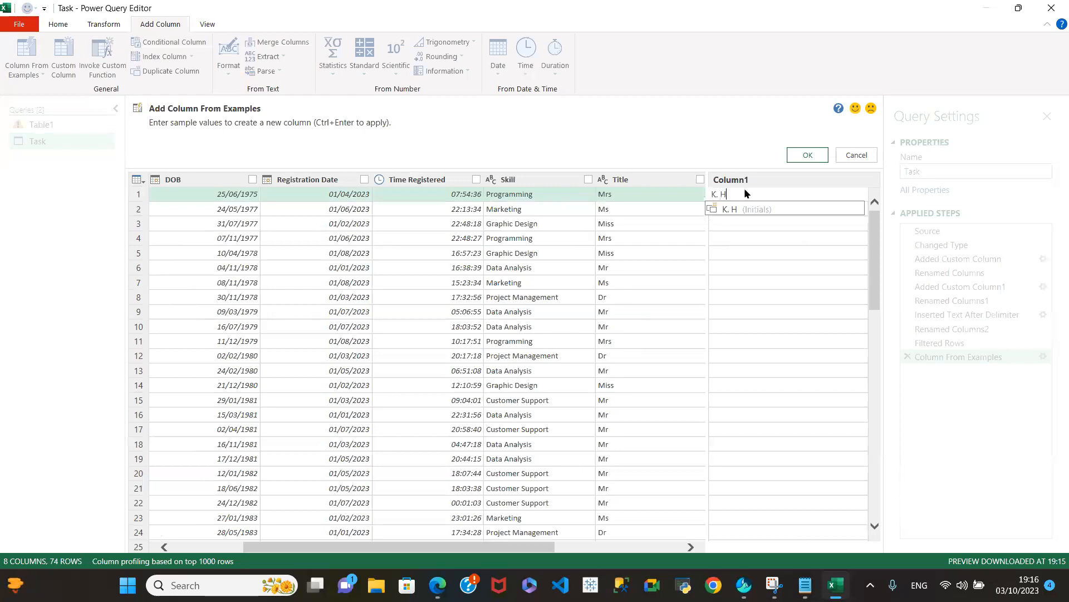
{"action": "type", "text": ". H"}
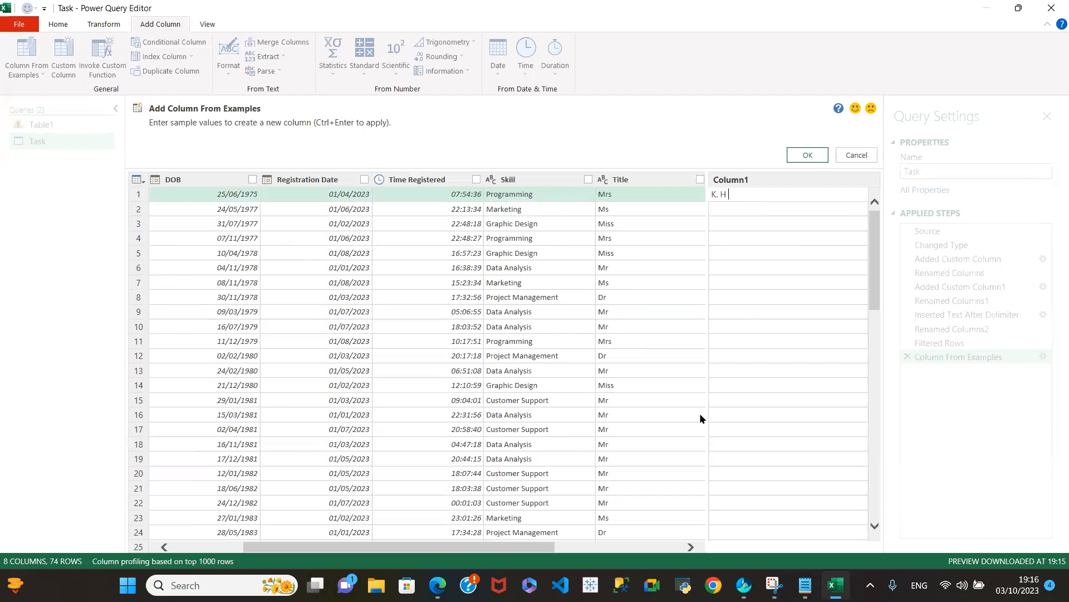
{"action": "key", "text": "Return"}
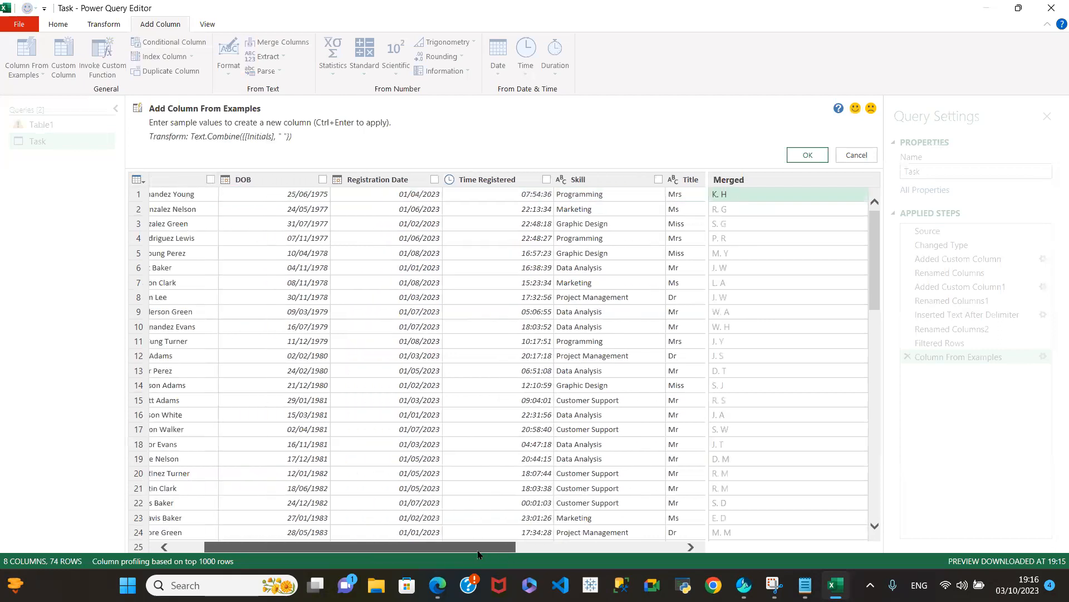
{"action": "left_click_drag", "start_coordinate": [410, 560], "coordinate": [459, 557]}
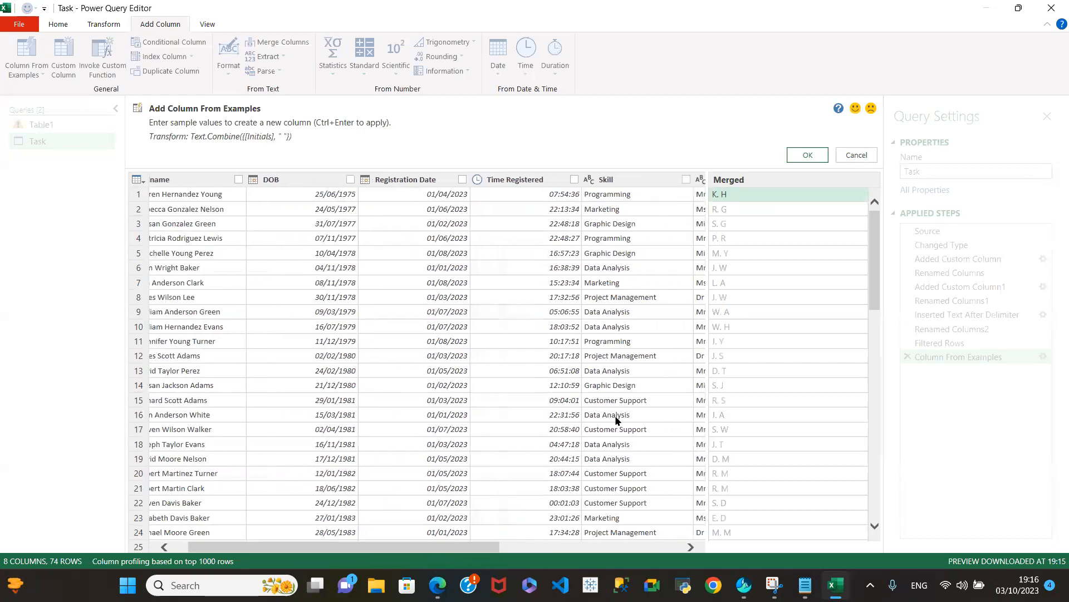
{"action": "left_click", "coordinate": [741, 195]}
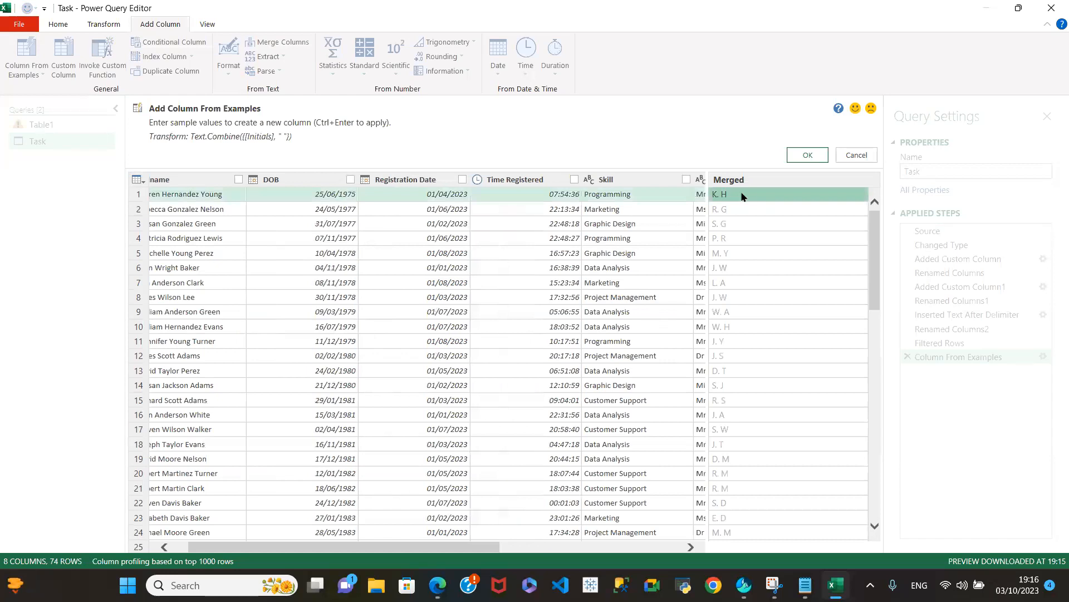
{"action": "left_click", "coordinate": [746, 196]}
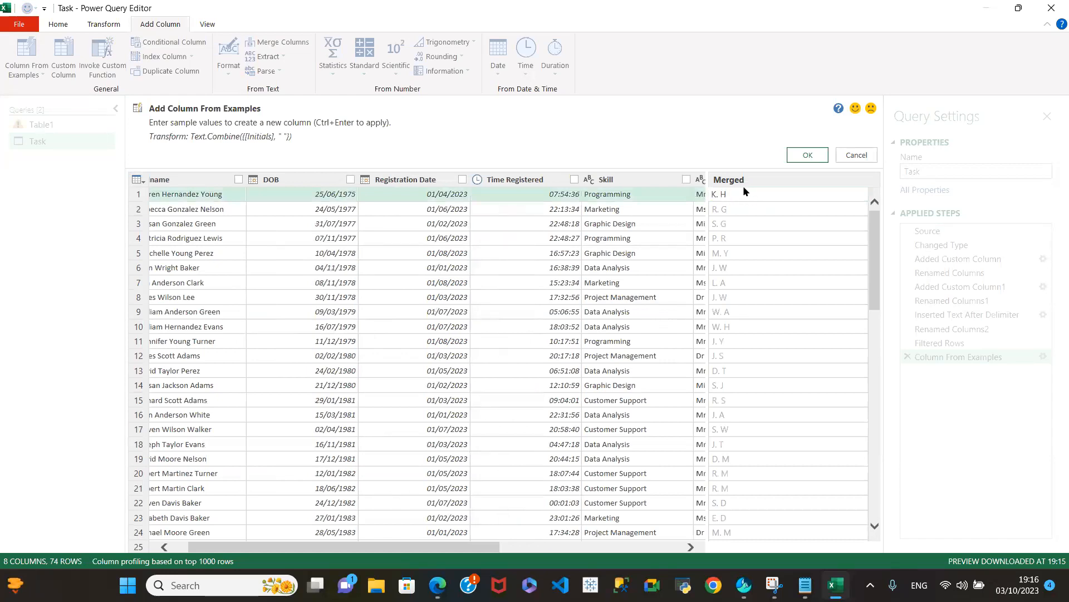
{"action": "type", "text": "Young"}
{"action": "key", "text": "Return"}
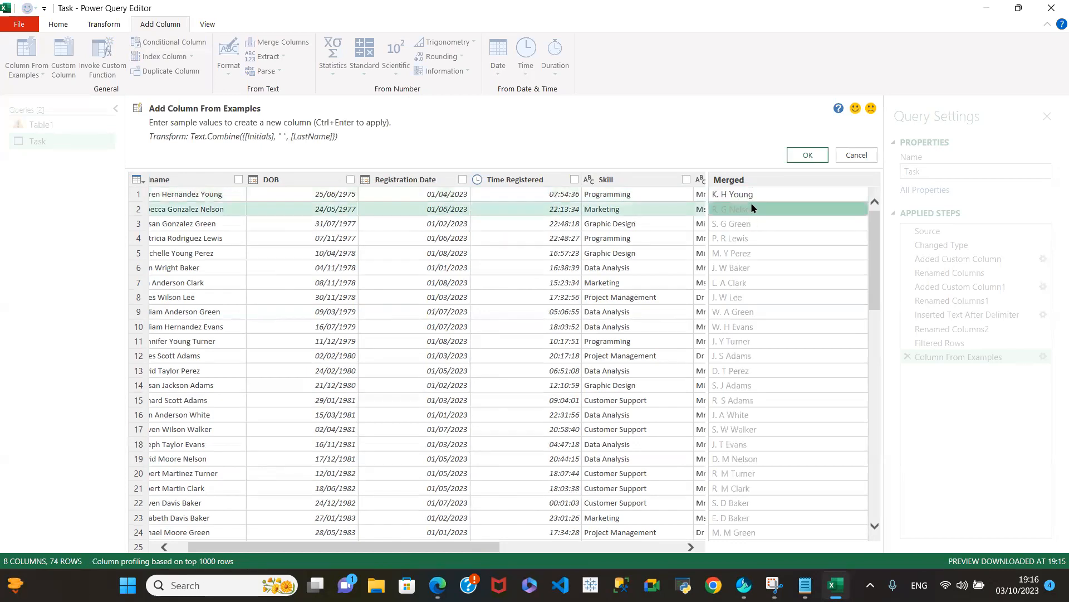
{"action": "left_click", "coordinate": [806, 156]}
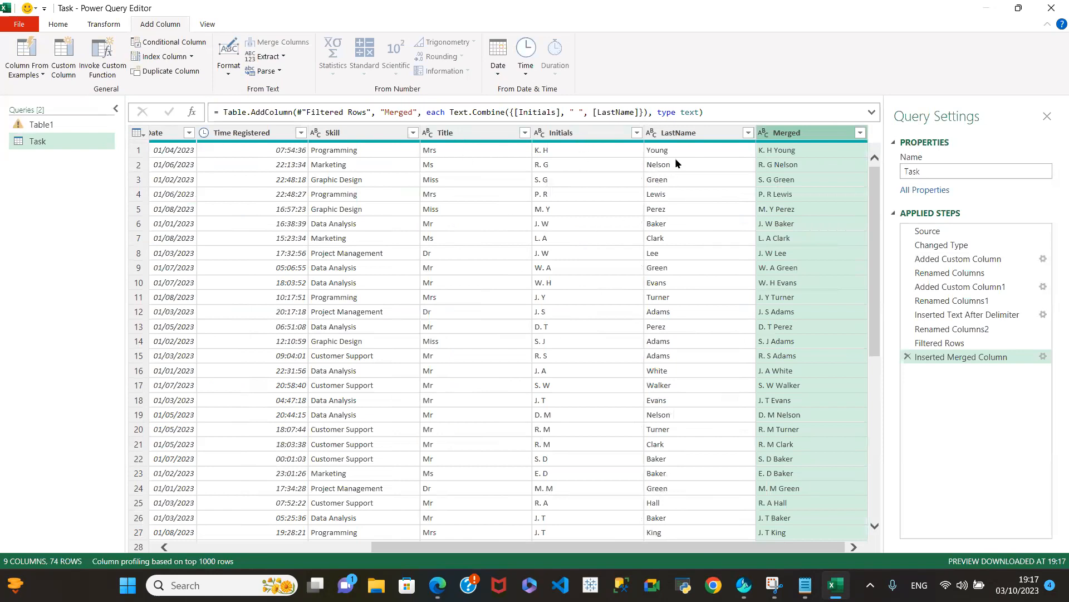
Rename the merged column to FullNameShort.
{"action": "double_click", "coordinate": [800, 133]}
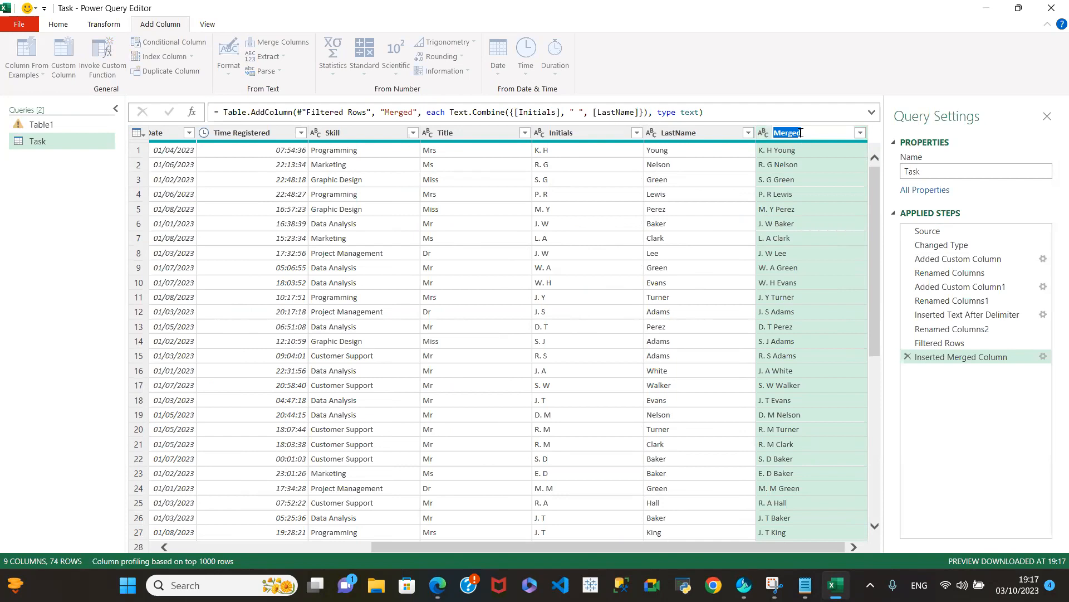
{"action": "type", "text": "F"}
{"action": "type", "text": "ullNameShort"}
{"action": "key", "text": "Return"}
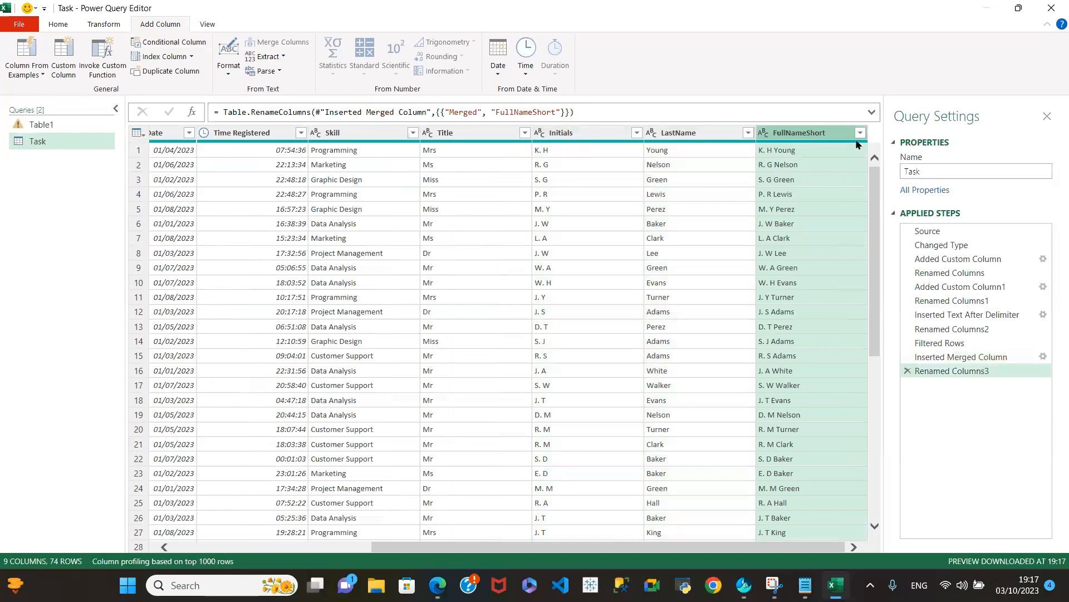
Review the distinct values in the FullNameShort column's filter list and leave it without applying a filter.
{"action": "left_click", "coordinate": [860, 132]}
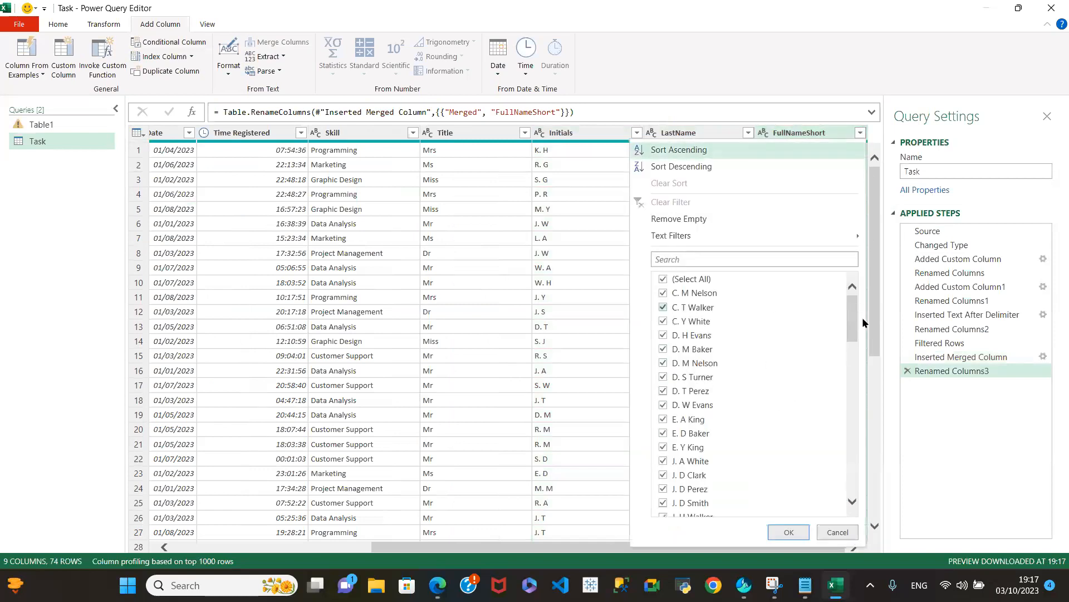
{"action": "left_click_drag", "start_coordinate": [850, 314], "coordinate": [843, 246]}
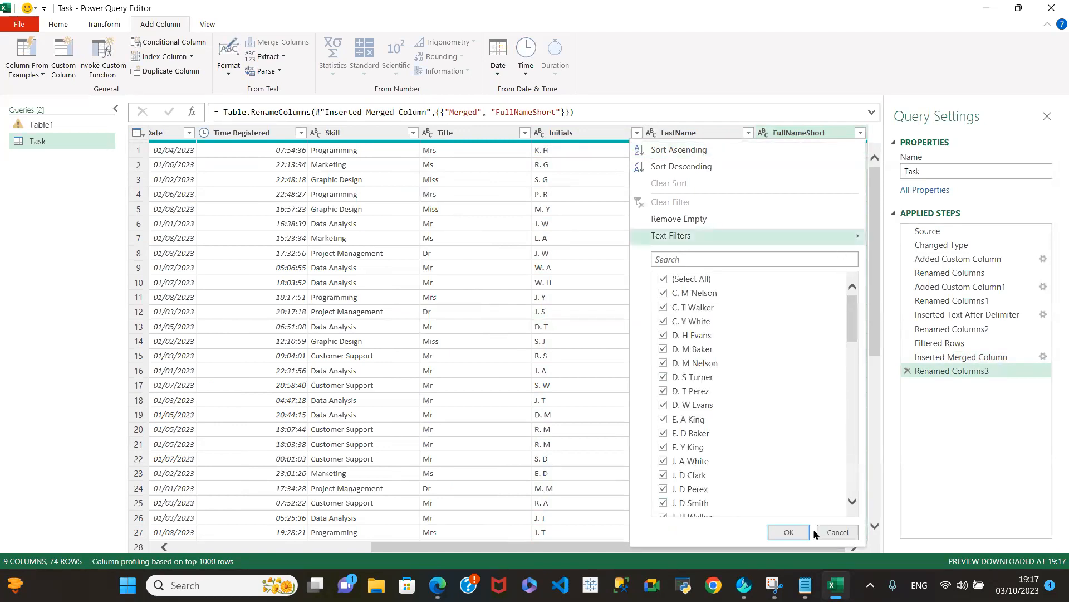
{"action": "left_click", "coordinate": [838, 531]}
Switch to the Notepad requirements, read which field follows the short full name, and return to the Power Query Editor.
{"action": "mouse_move", "coordinate": [806, 585]}
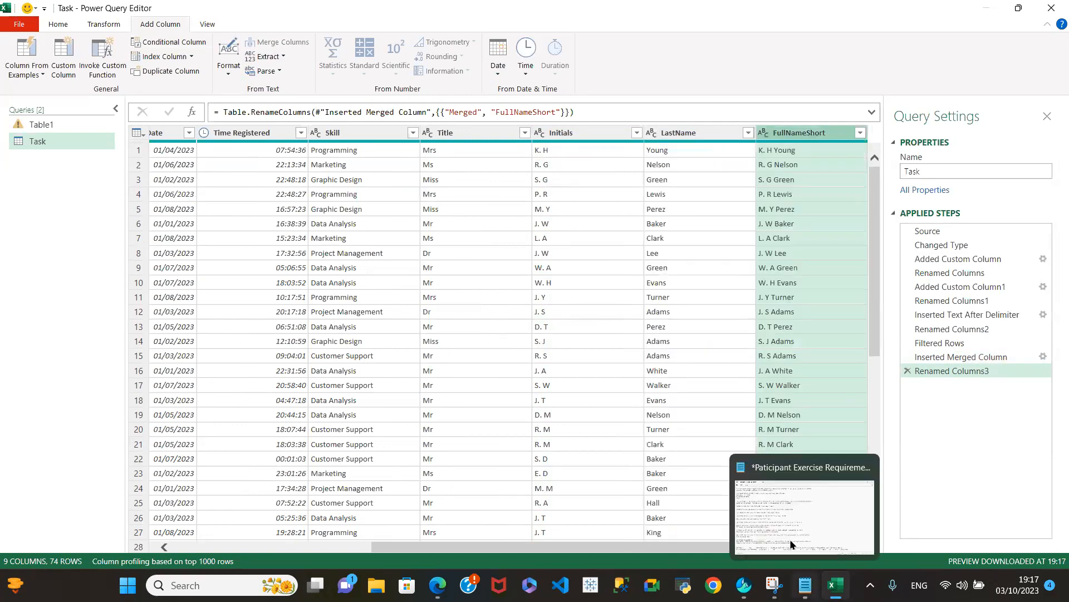
{"action": "left_click", "coordinate": [789, 537]}
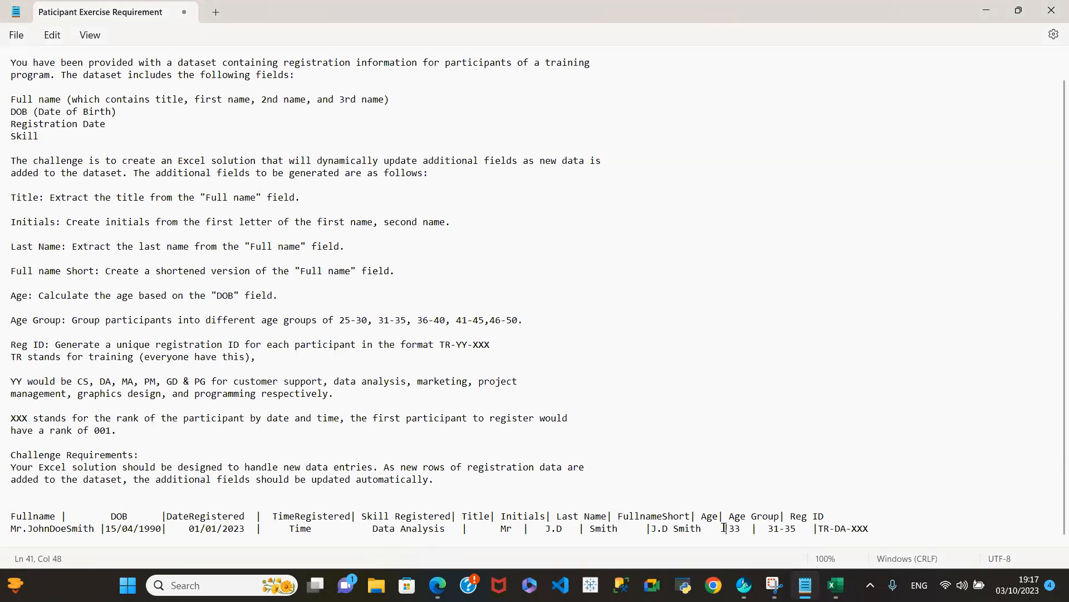
{"action": "mouse_move", "coordinate": [833, 584]}
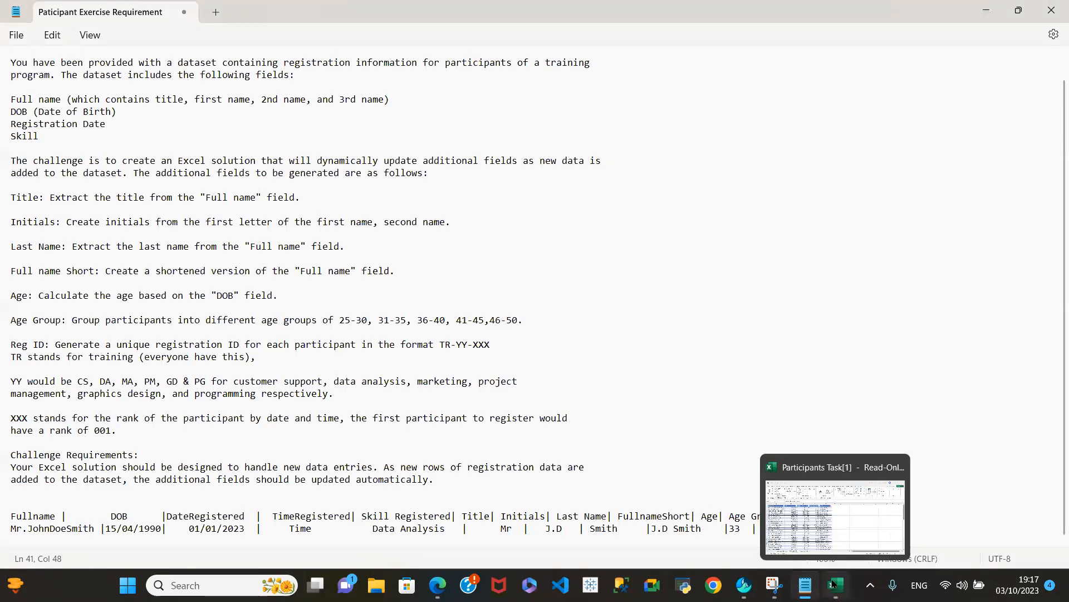
{"action": "left_click", "coordinate": [825, 503]}
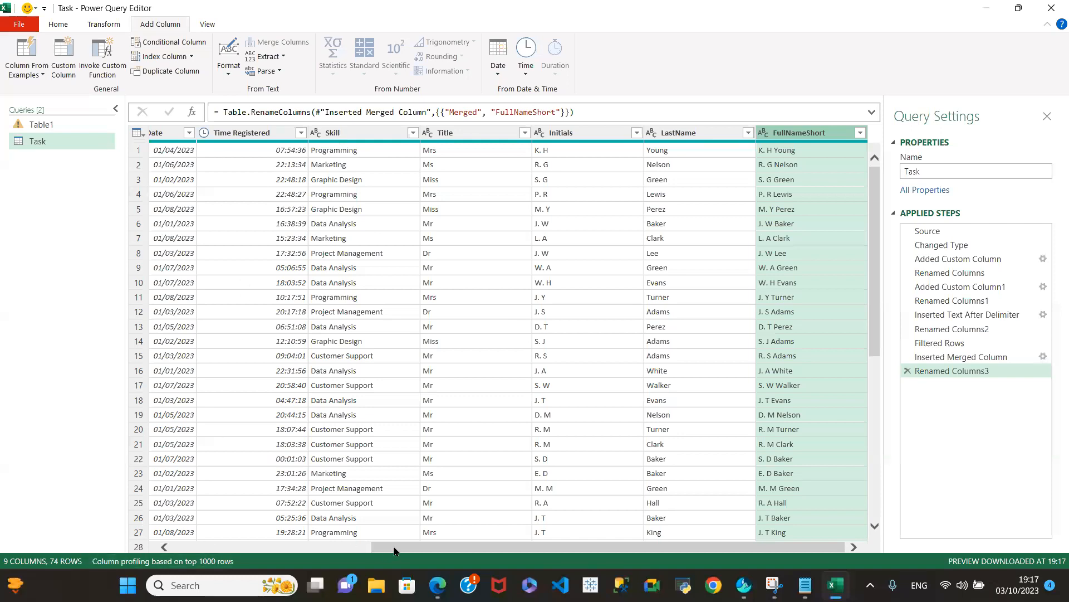
Add an Age column calculated from the DOB date column.
{"action": "left_click", "coordinate": [336, 549]}
{"action": "left_click", "coordinate": [336, 549]}
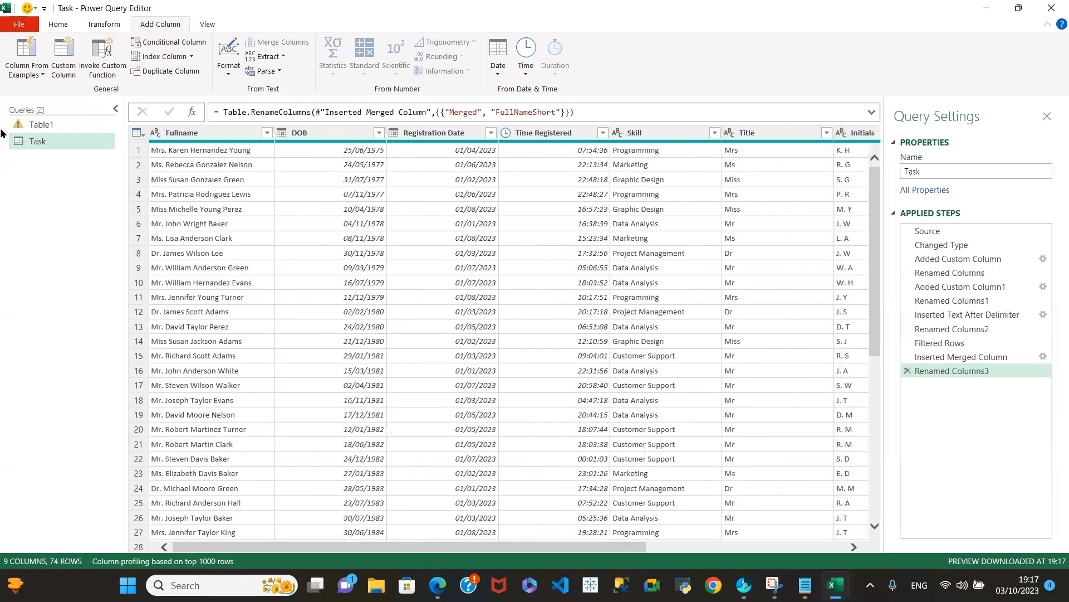
{"action": "left_click", "coordinate": [325, 137]}
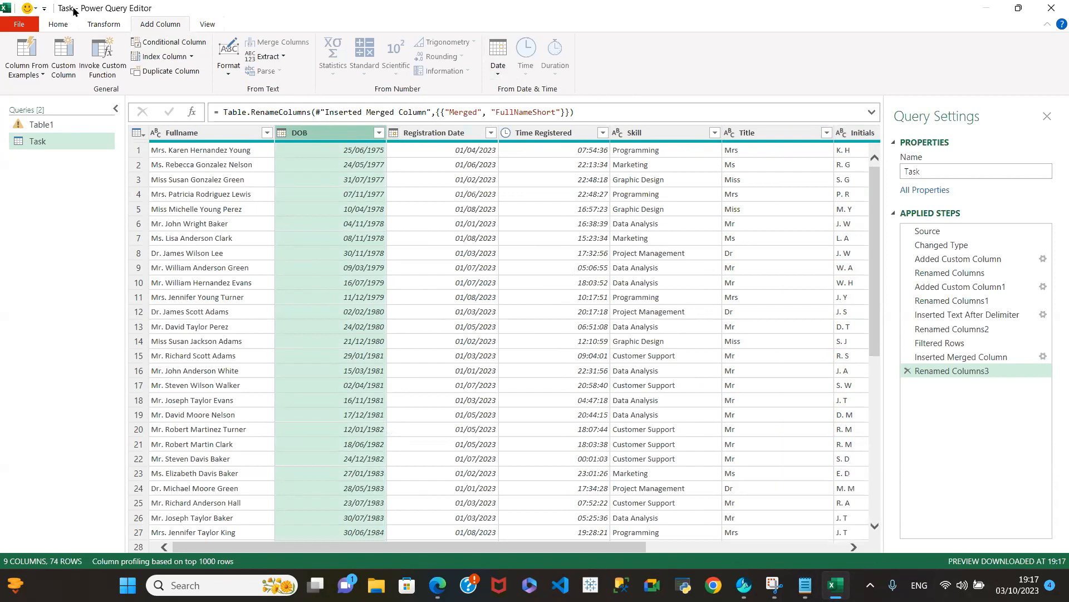
{"action": "left_click", "coordinate": [423, 137]}
{"action": "left_click", "coordinate": [321, 136]}
{"action": "left_click", "coordinate": [499, 75]}
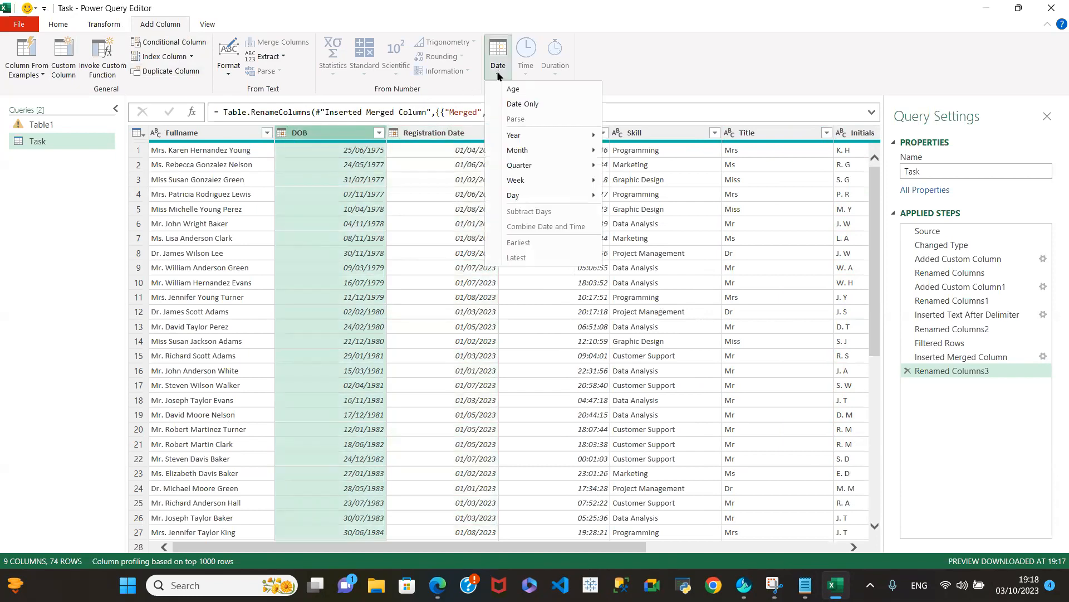
{"action": "left_click", "coordinate": [546, 88]}
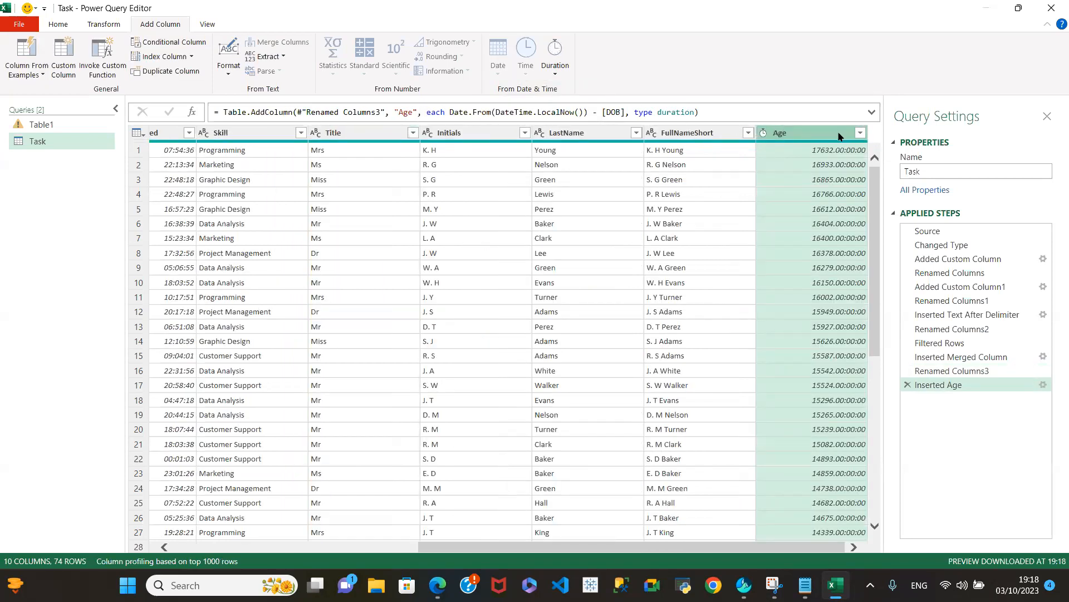
Change the Age column's data type from duration to Whole Number.
{"action": "left_click", "coordinate": [763, 133]}
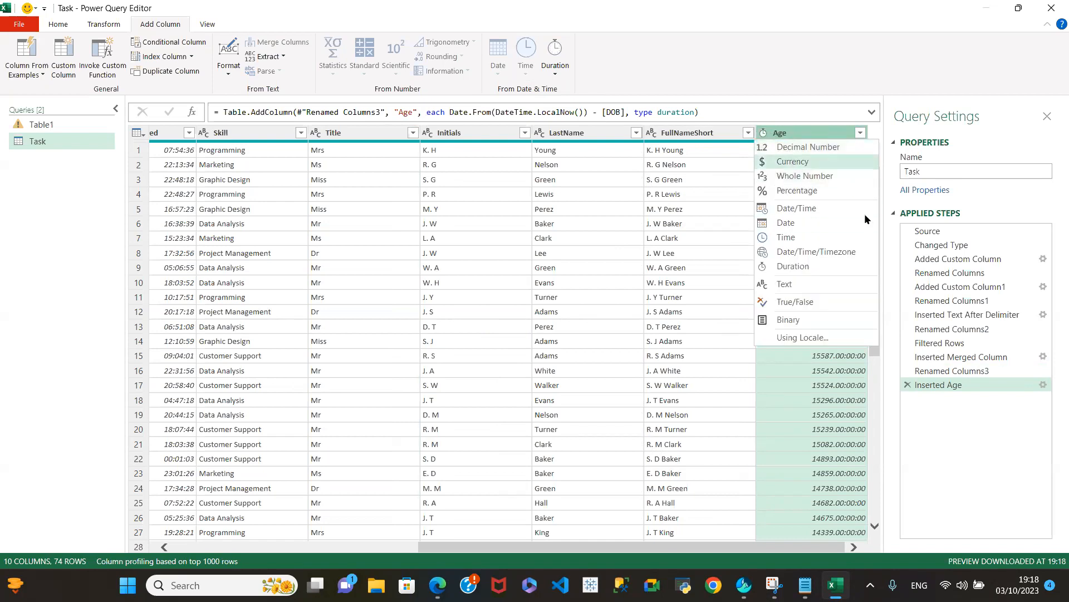
{"action": "left_click", "coordinate": [802, 176]}
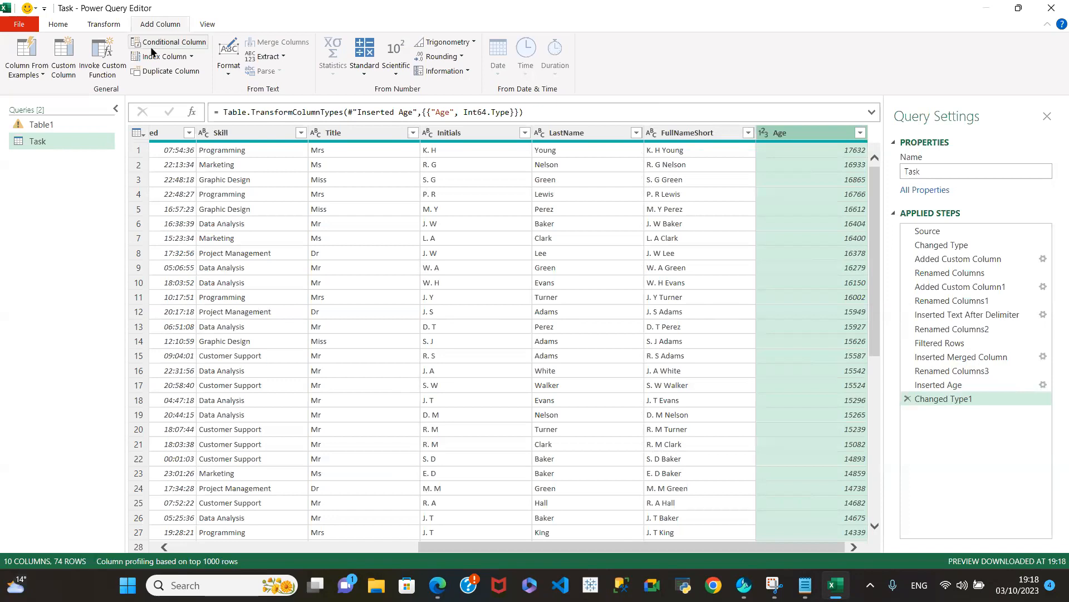
{"action": "left_click", "coordinate": [765, 133]}
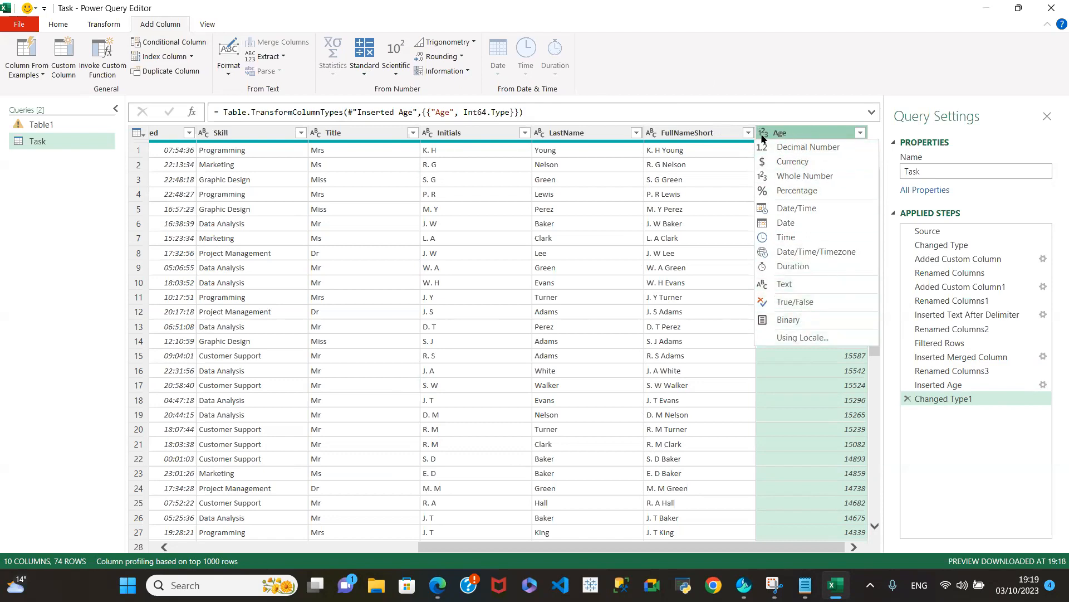
{"action": "left_click", "coordinate": [804, 133]}
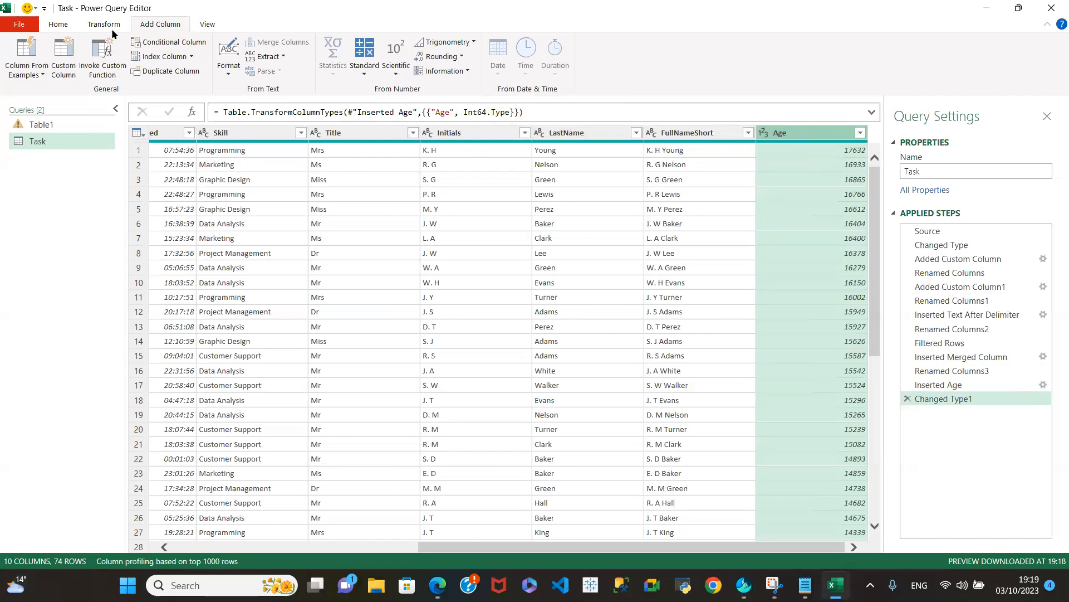
{"action": "left_click", "coordinate": [229, 68]}
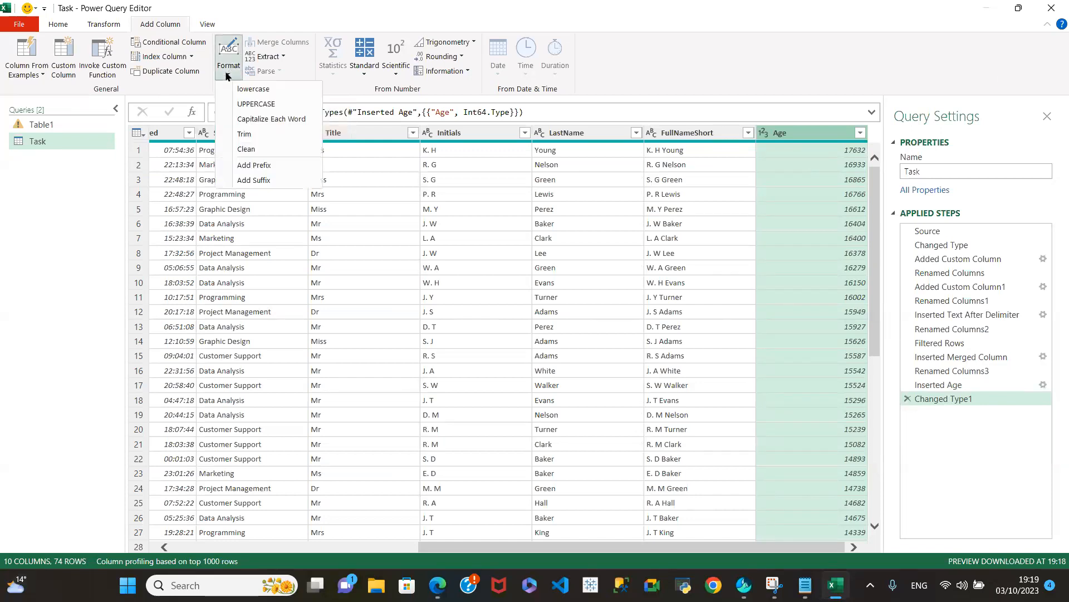
{"action": "left_click", "coordinate": [724, 54]}
{"action": "left_click", "coordinate": [458, 57]}
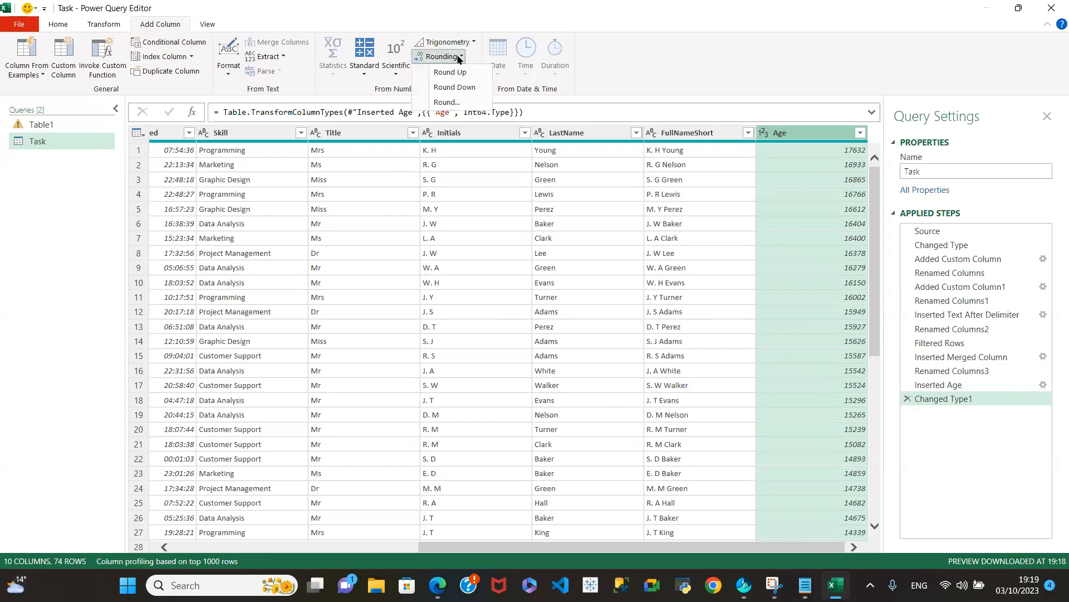
{"action": "left_click", "coordinate": [611, 27]}
{"action": "left_click", "coordinate": [366, 61]}
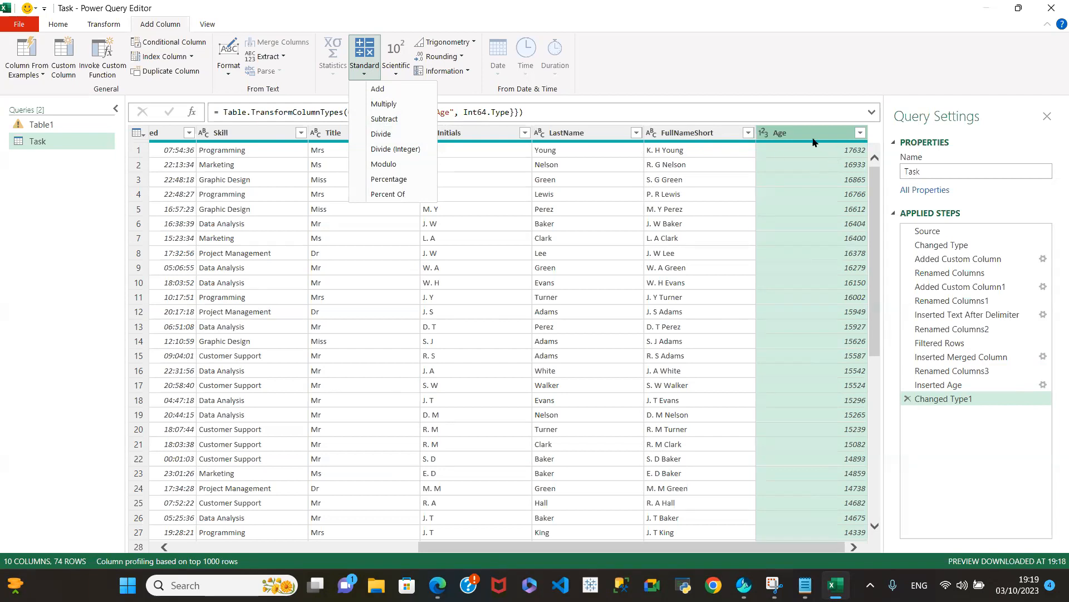
{"action": "left_click", "coordinate": [761, 137]}
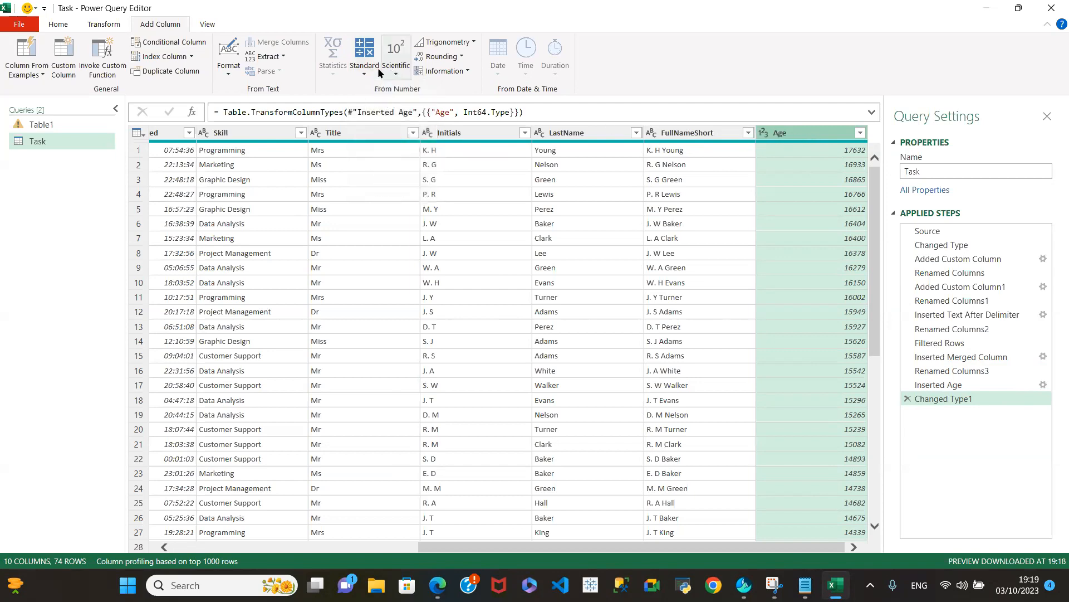
Add a column that divides the Age values by 365.
{"action": "left_click", "coordinate": [359, 70]}
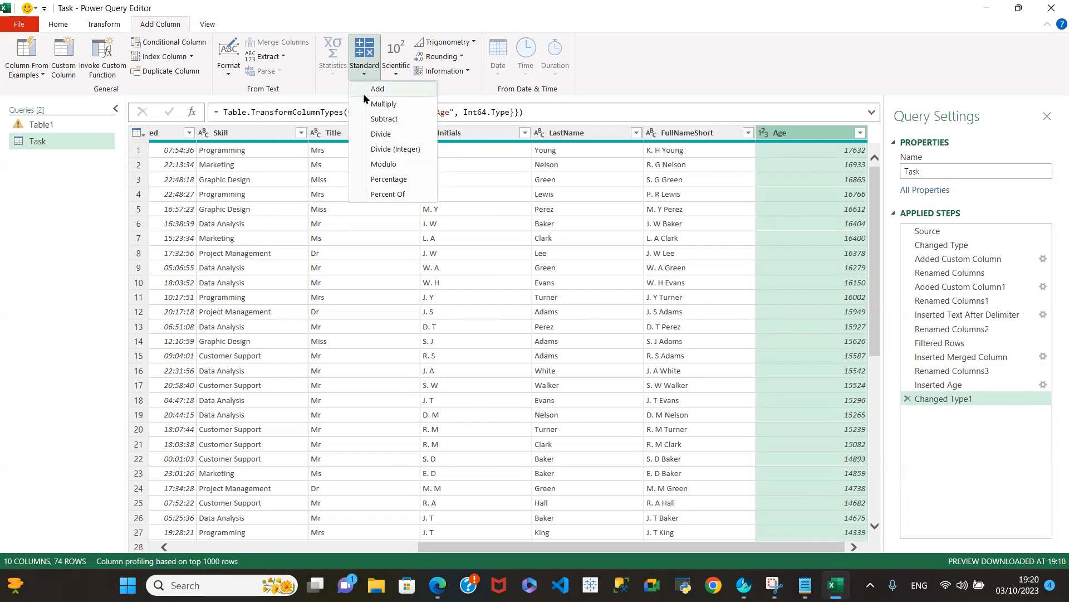
{"action": "left_click", "coordinate": [378, 137]}
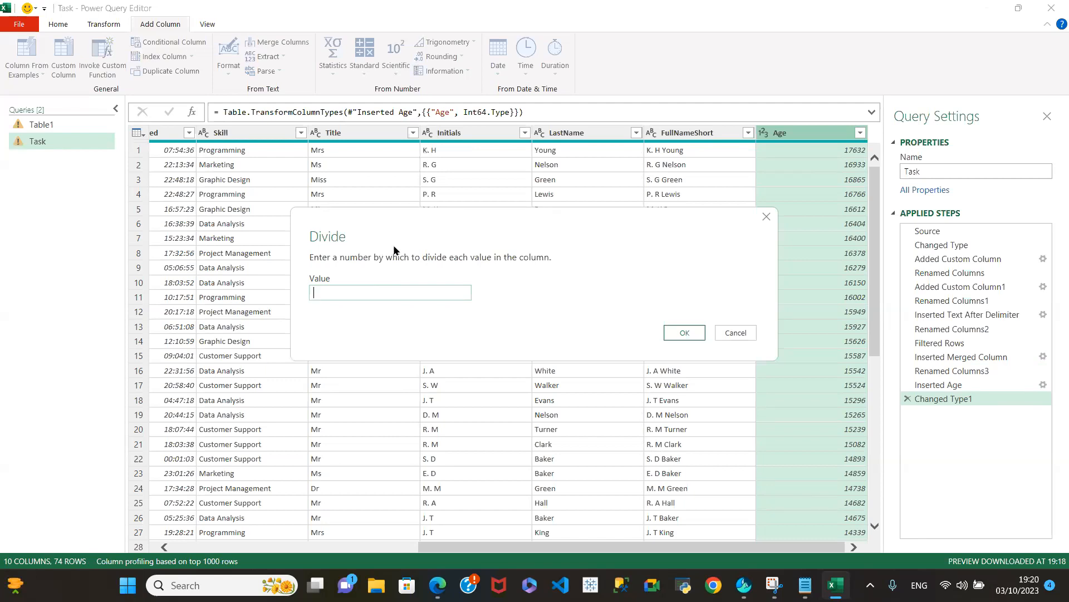
{"action": "type", "text": "365"}
{"action": "left_click", "coordinate": [685, 333]}
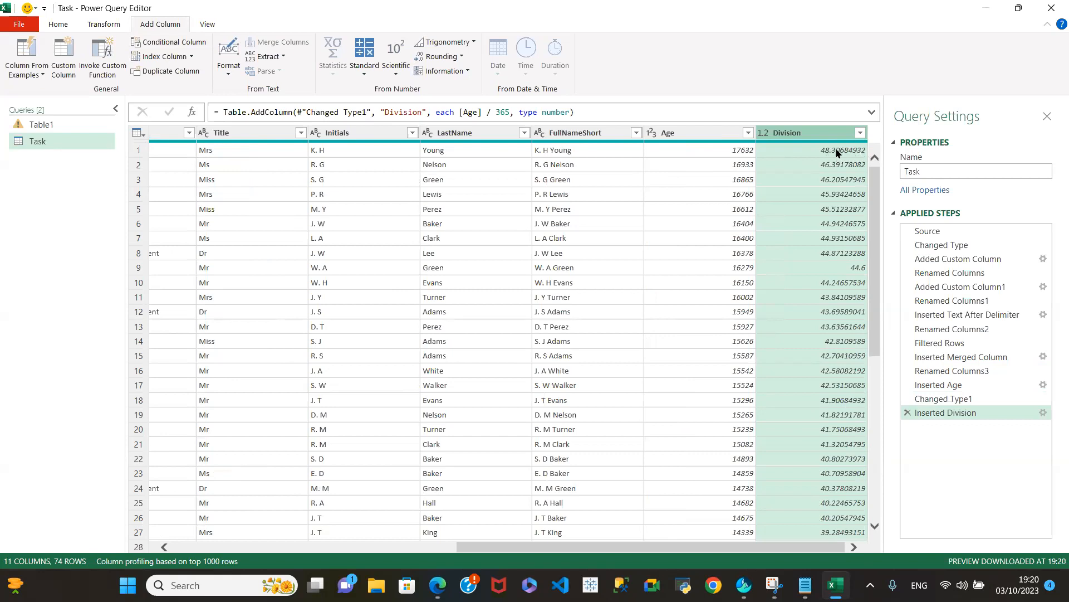
Change the Division column's data type to Whole Number and add a rounded-down column based on it.
{"action": "left_click", "coordinate": [764, 134]}
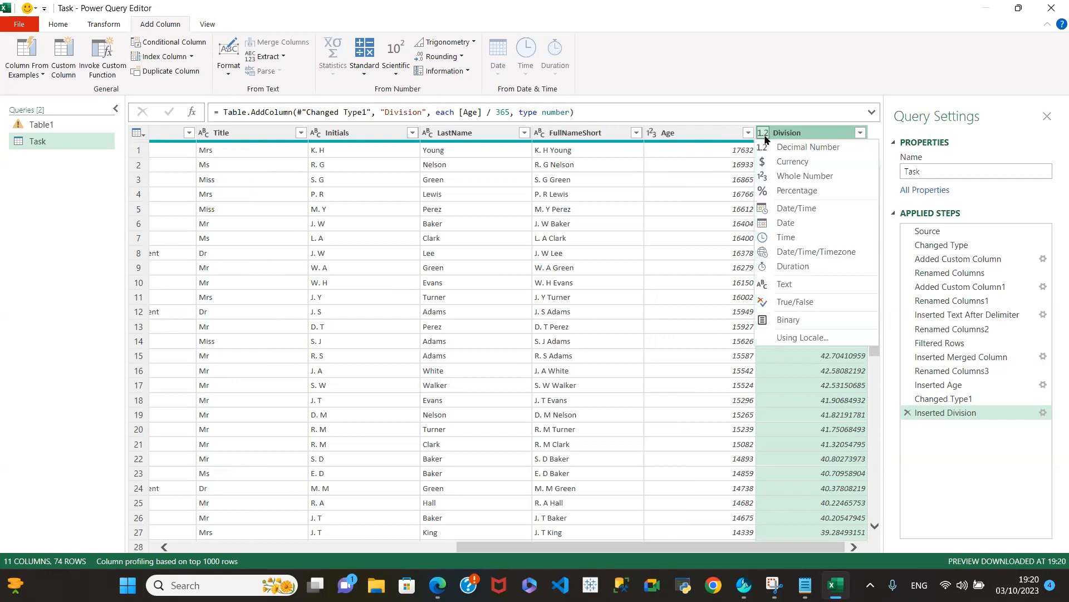
{"action": "left_click", "coordinate": [800, 177]}
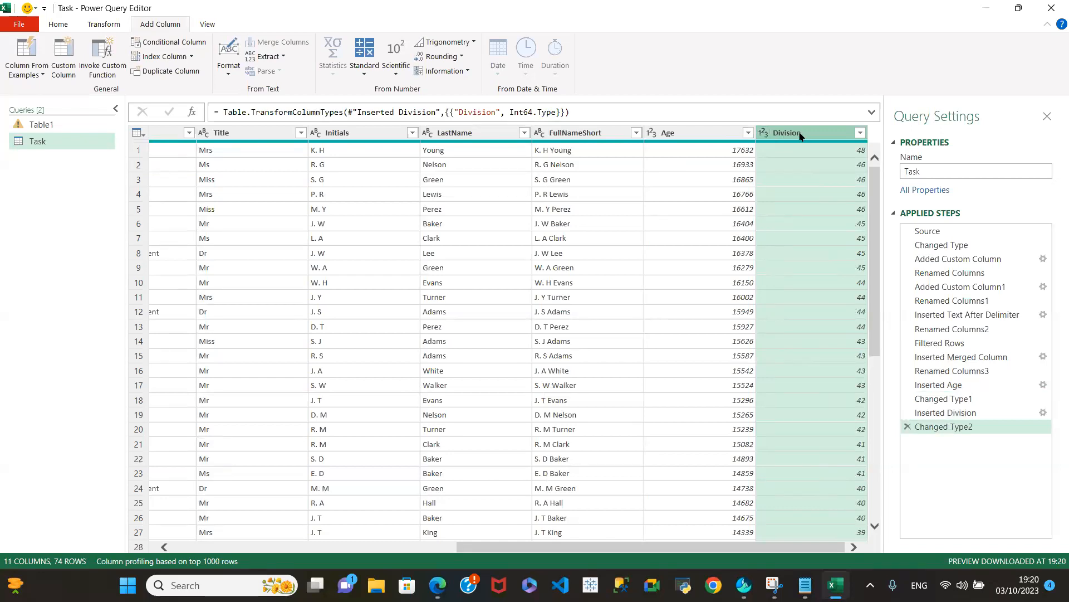
{"action": "left_click", "coordinate": [454, 56]}
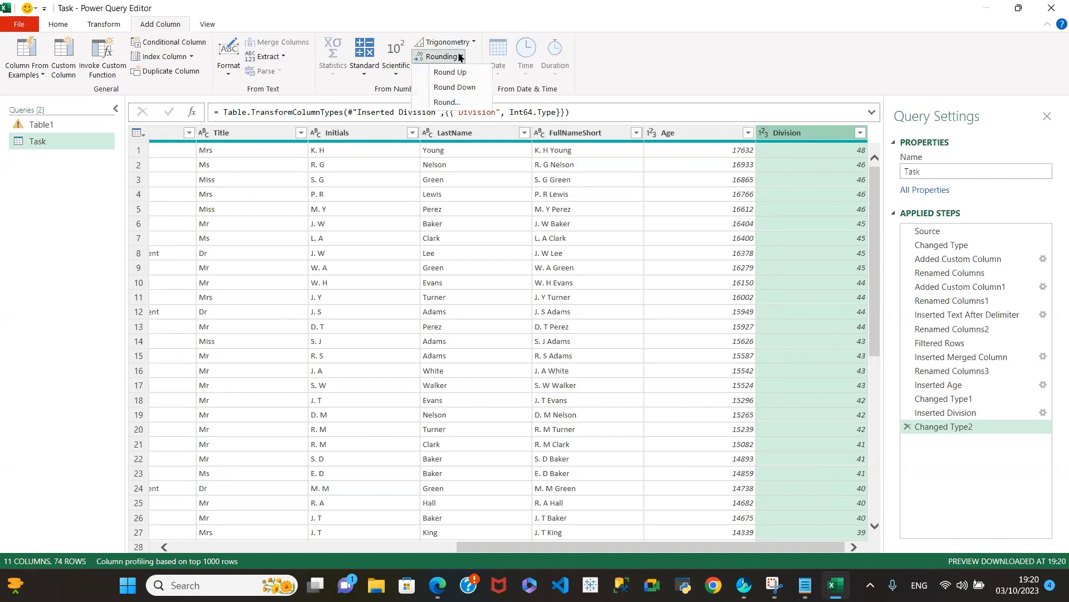
{"action": "left_click", "coordinate": [454, 83]}
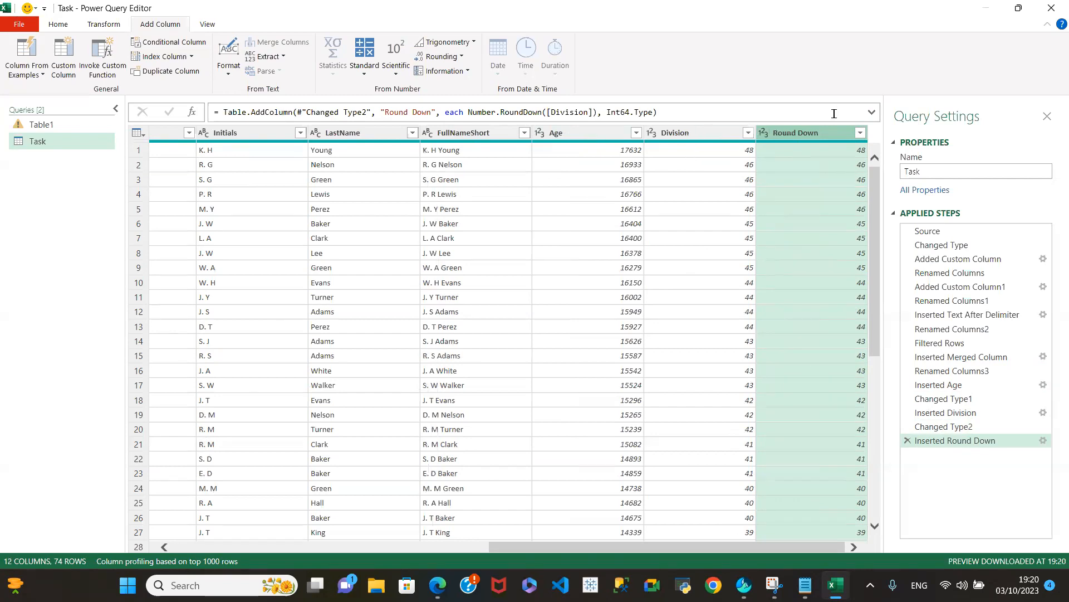
Compare the Age, Division and Round Down values with the participants' dates of birth across the rows.
{"action": "left_click", "coordinate": [582, 134]}
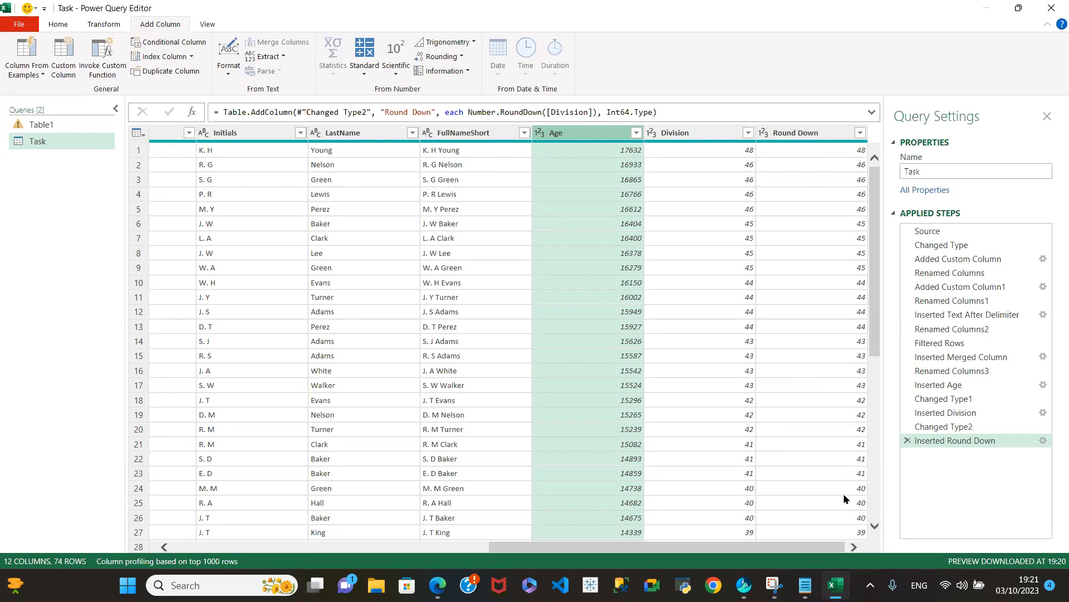
{"action": "scroll", "coordinate": [762, 490], "scroll_direction": "down", "scroll_amount": 5}
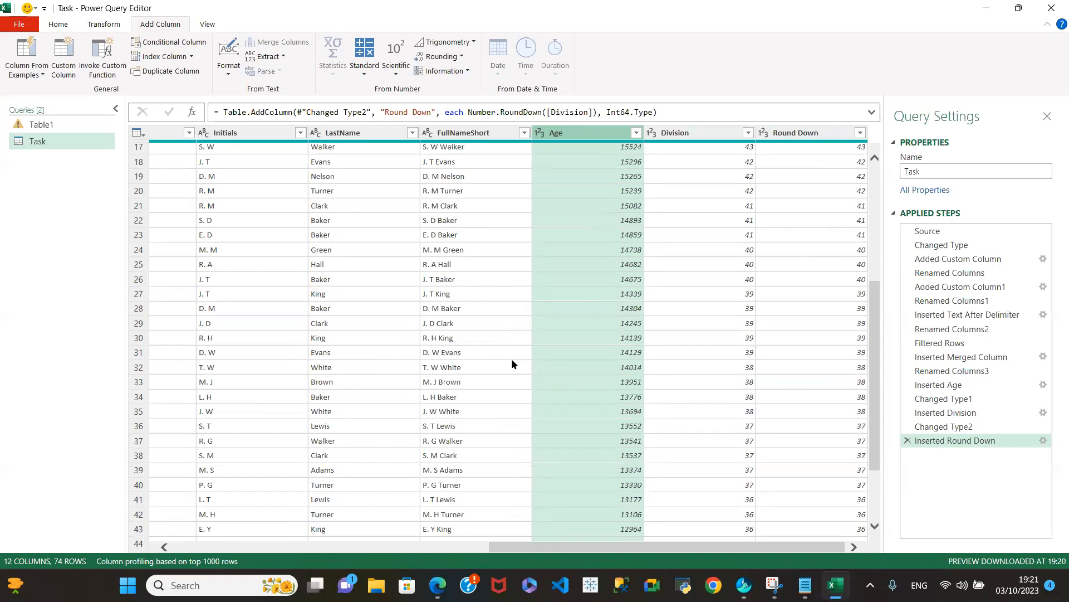
{"action": "left_click_drag", "start_coordinate": [618, 547], "coordinate": [303, 548]}
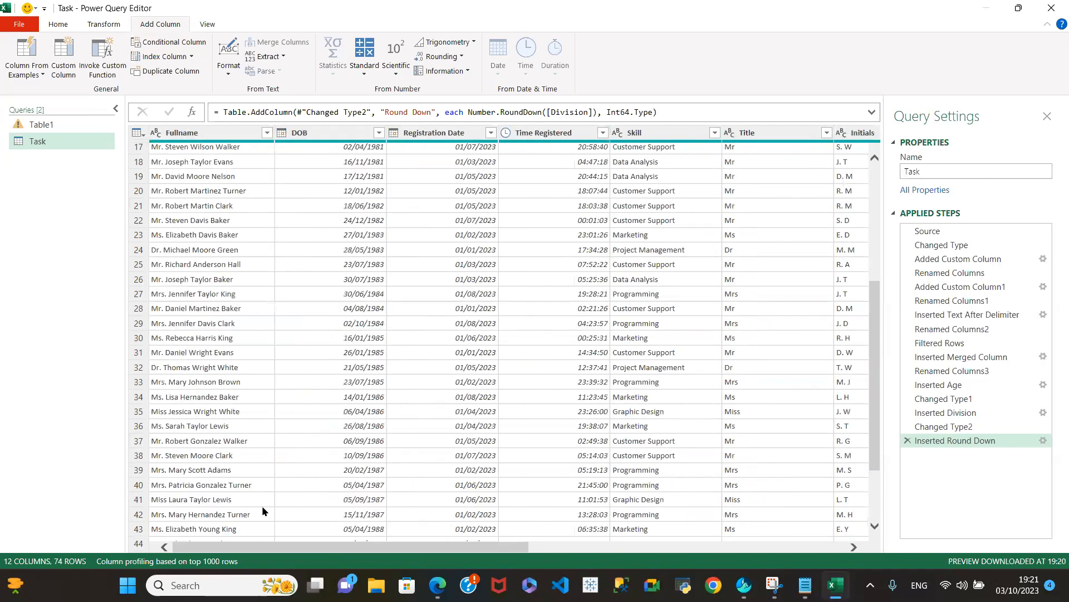
{"action": "scroll", "coordinate": [365, 179], "scroll_direction": "up", "scroll_amount": 5}
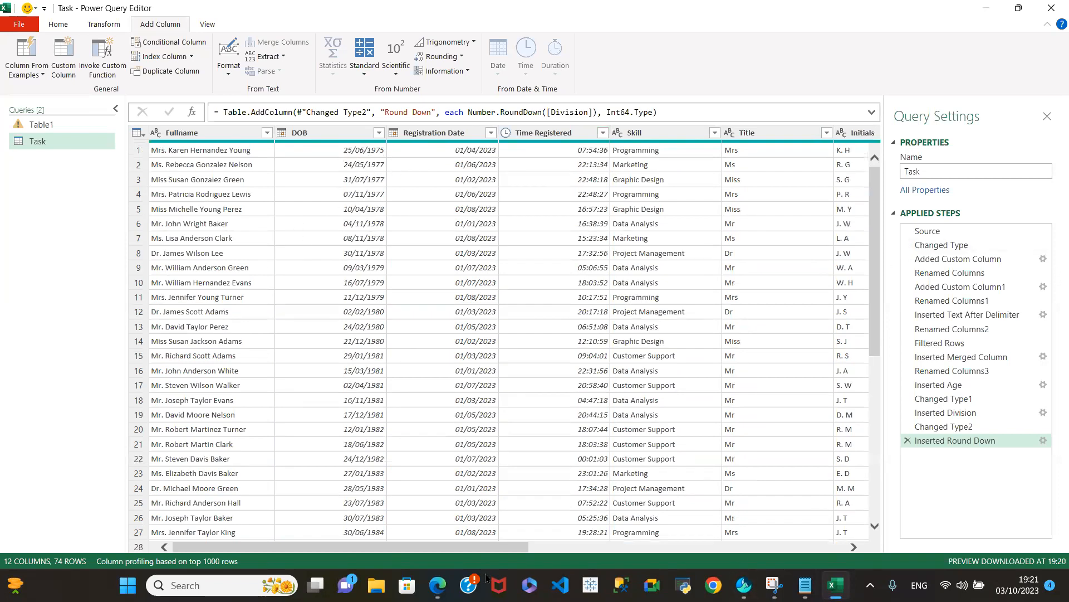
{"action": "left_click_drag", "start_coordinate": [473, 547], "coordinate": [811, 538]}
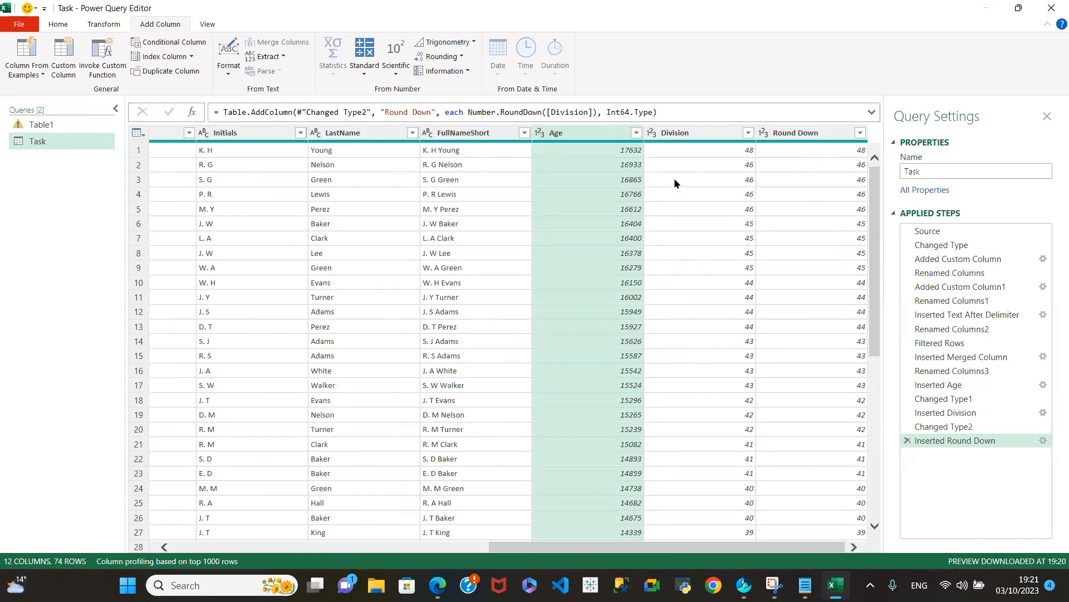
Try to rename the Round Down column to Age.
{"action": "double_click", "coordinate": [804, 133]}
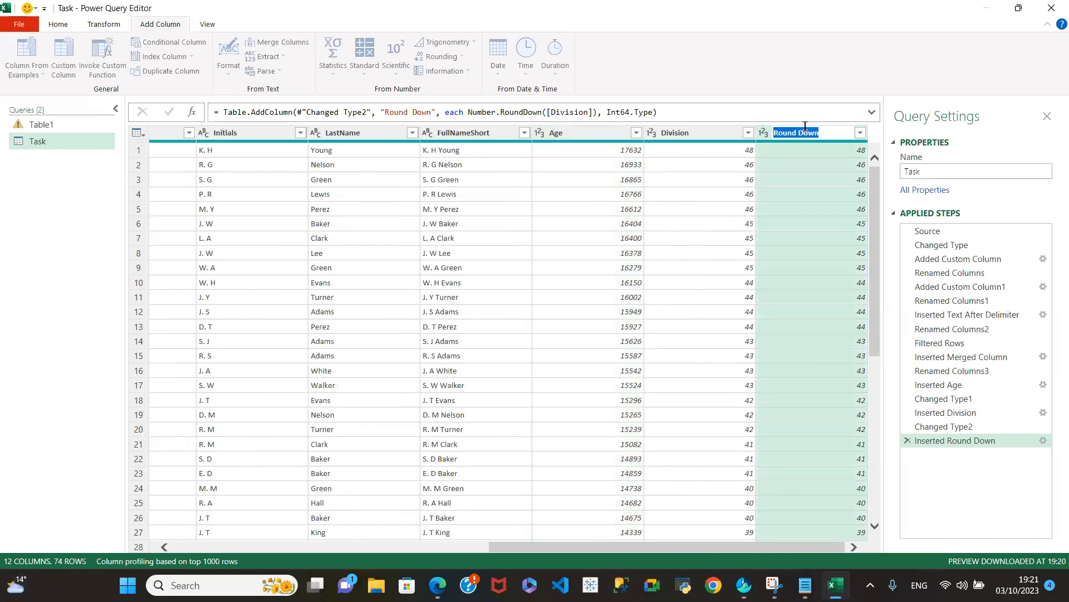
{"action": "type", "text": "Age"}
{"action": "key", "text": "Return"}
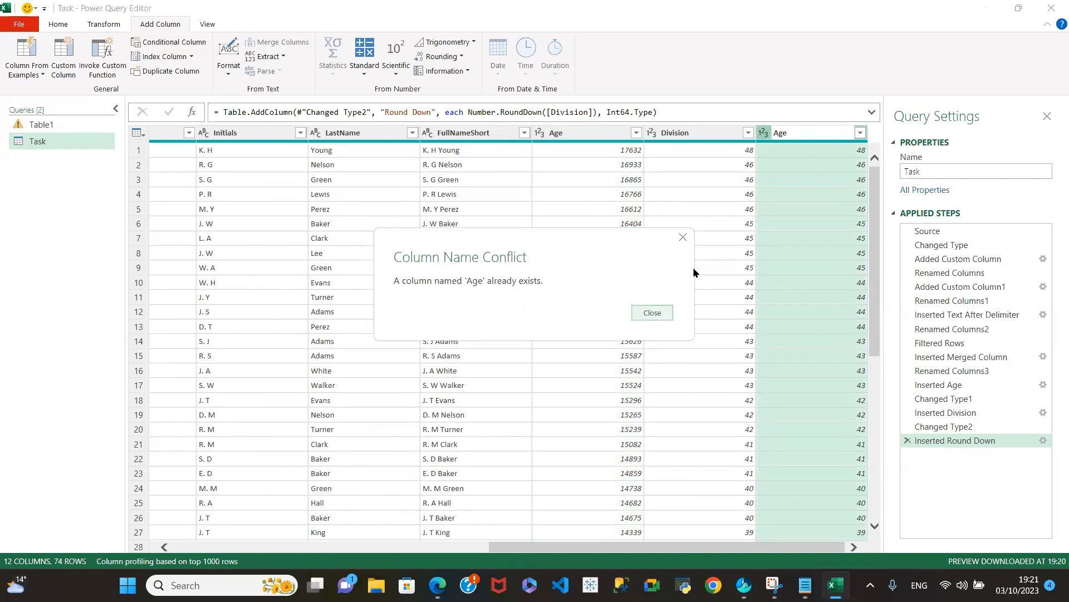
{"action": "left_click", "coordinate": [666, 313]}
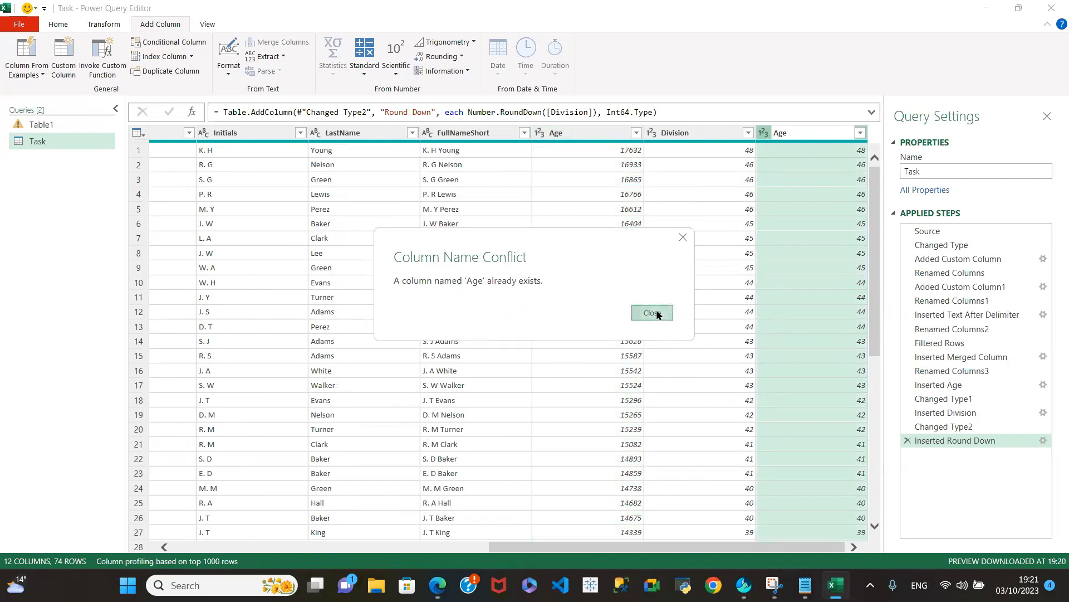
Remove the original Age column and the Division column from the Task query.
{"action": "left_click", "coordinate": [591, 134]}
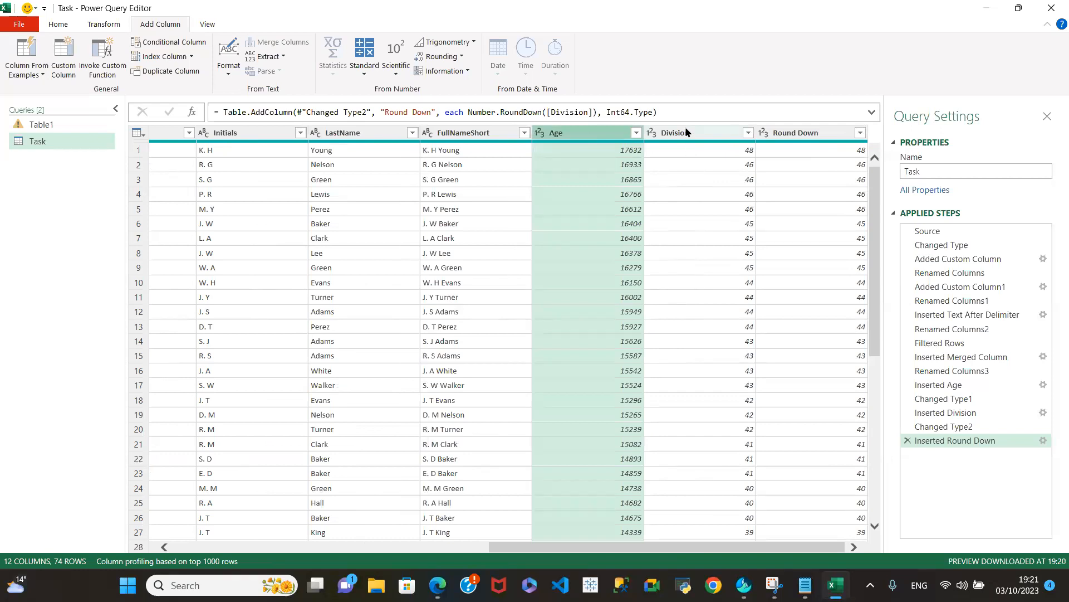
{"action": "left_click", "coordinate": [687, 133], "text": "ctrl"}
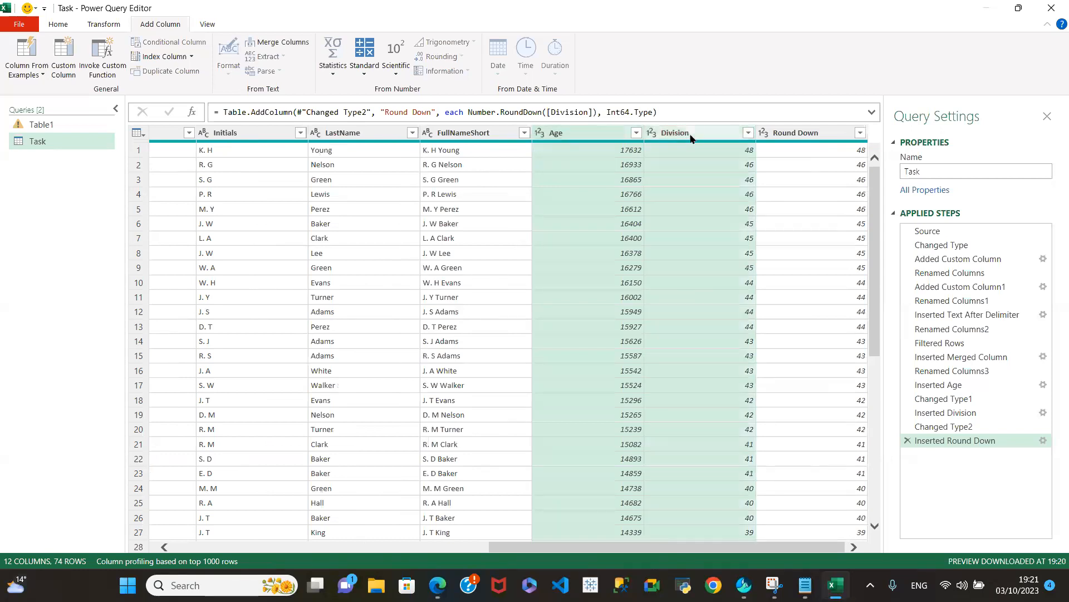
{"action": "right_click", "coordinate": [691, 136]}
{"action": "left_click", "coordinate": [729, 160]}
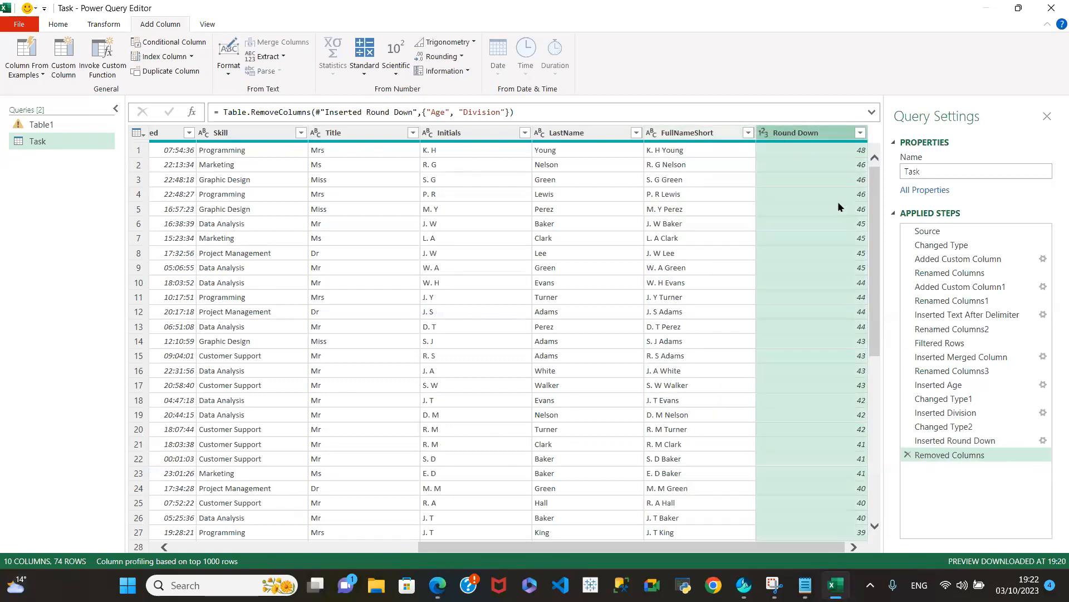
Rename the Round Down column to Age.
{"action": "left_click", "coordinate": [681, 137]}
{"action": "left_click", "coordinate": [797, 135]}
{"action": "left_click", "coordinate": [794, 130]}
{"action": "double_click", "coordinate": [793, 130]}
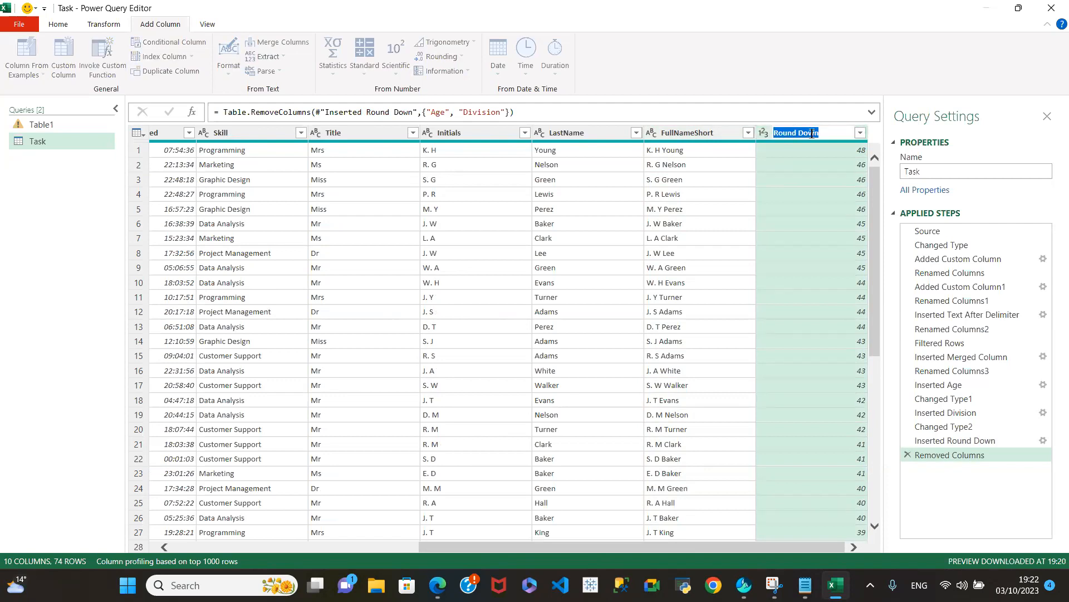
{"action": "type", "text": "Age"}
{"action": "key", "text": "Return"}
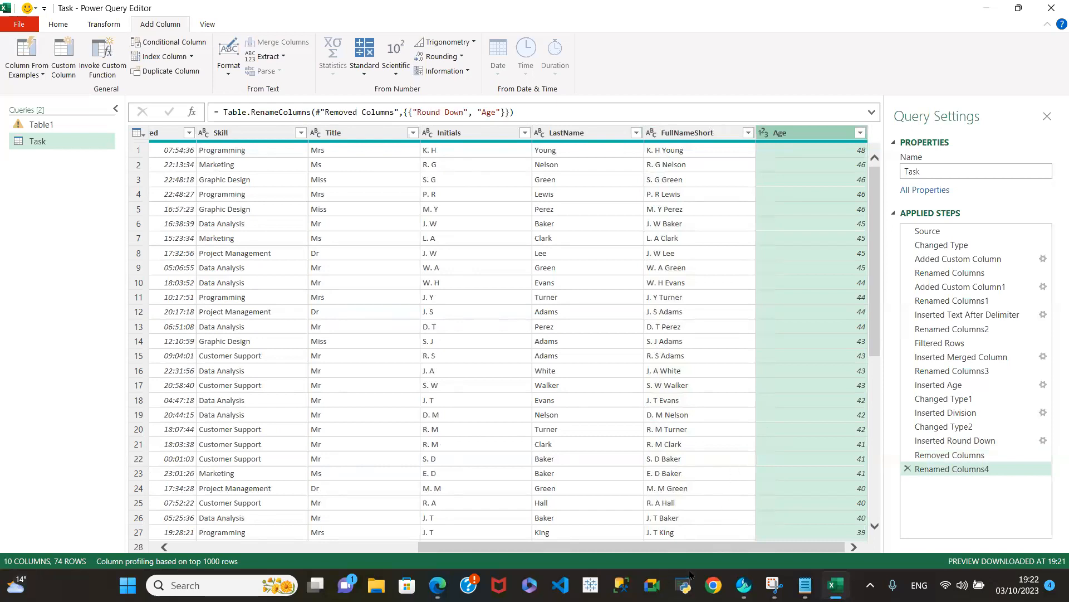
Review the remaining field requirements in Notepad, return to Power Query Editor and start a conditional column named Age Group.
{"action": "mouse_move", "coordinate": [706, 547]}
{"action": "left_mouse_down"}
{"action": "mouse_move", "coordinate": [423, 554]}
{"action": "mouse_move", "coordinate": [375, 567]}
{"action": "mouse_move", "coordinate": [713, 554]}
{"action": "left_mouse_up"}
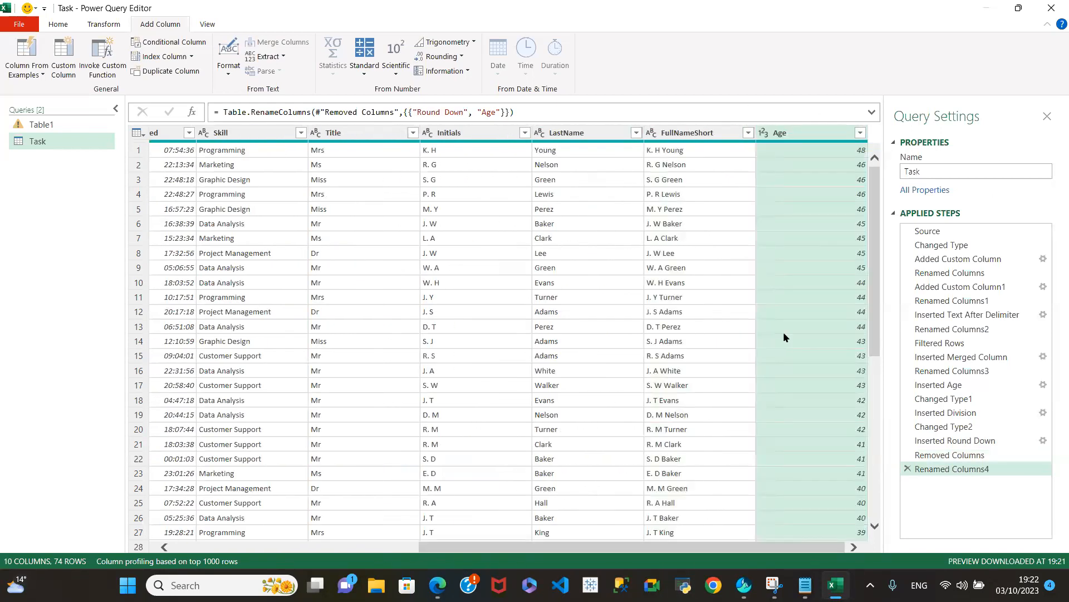
{"action": "mouse_move", "coordinate": [837, 583]}
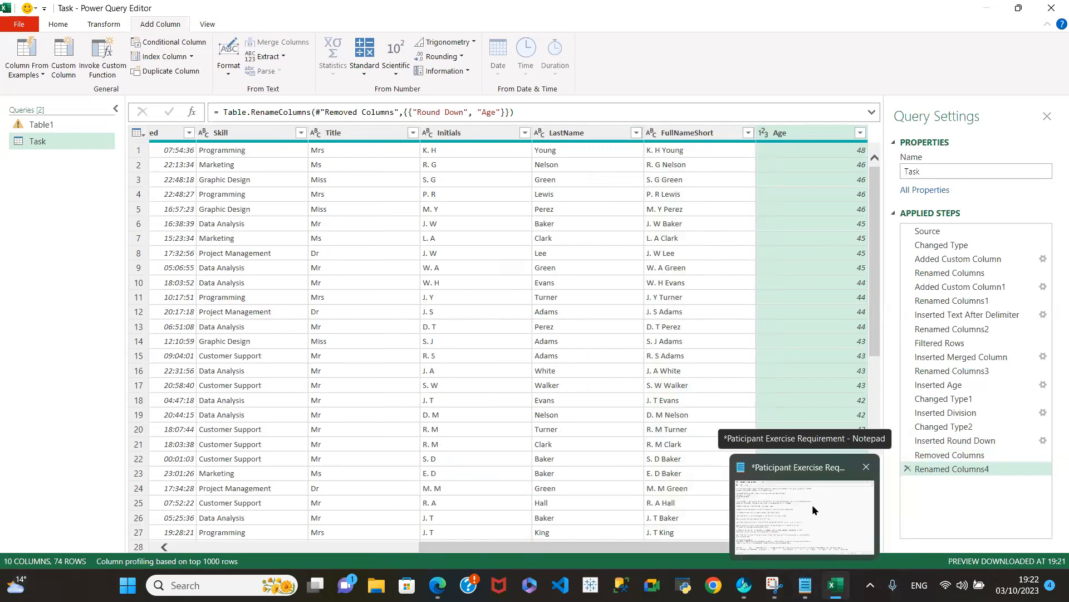
{"action": "left_click", "coordinate": [800, 495]}
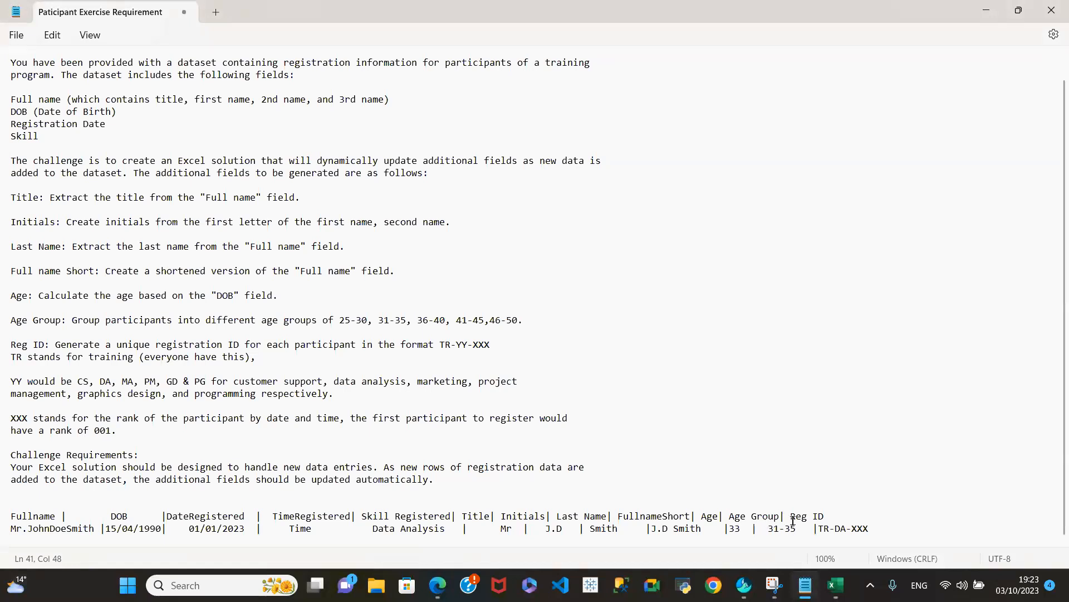
{"action": "mouse_move", "coordinate": [805, 585]}
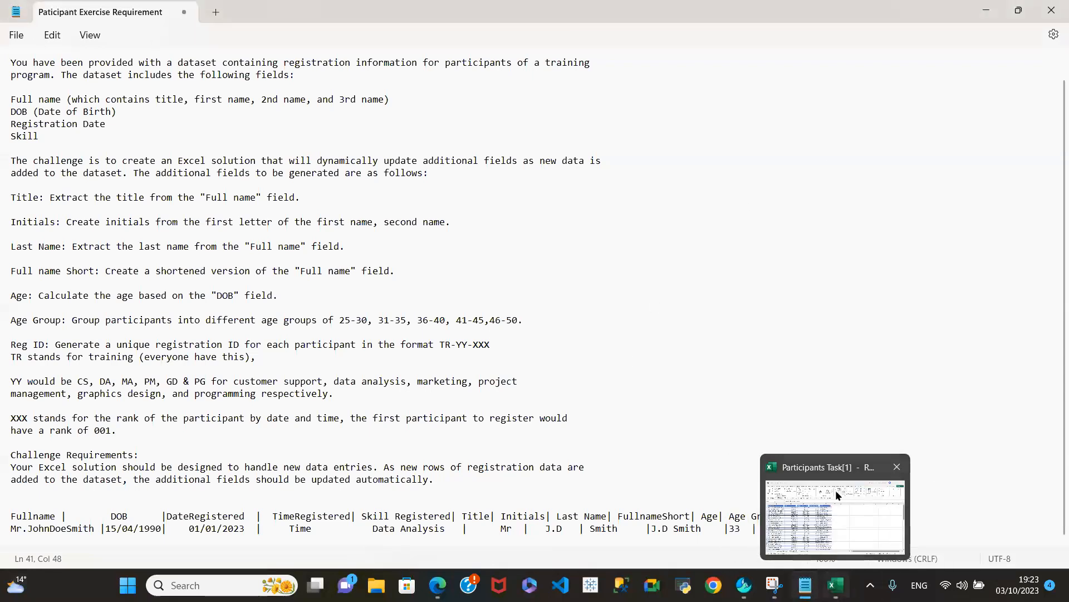
{"action": "left_click", "coordinate": [838, 507]}
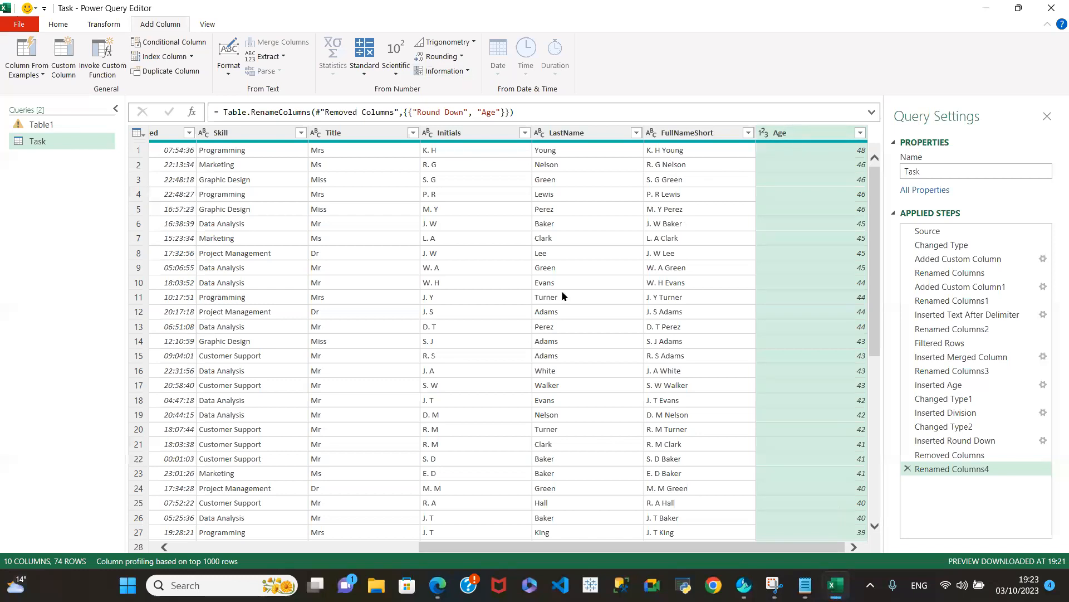
{"action": "left_click", "coordinate": [809, 137]}
{"action": "left_click", "coordinate": [160, 42]}
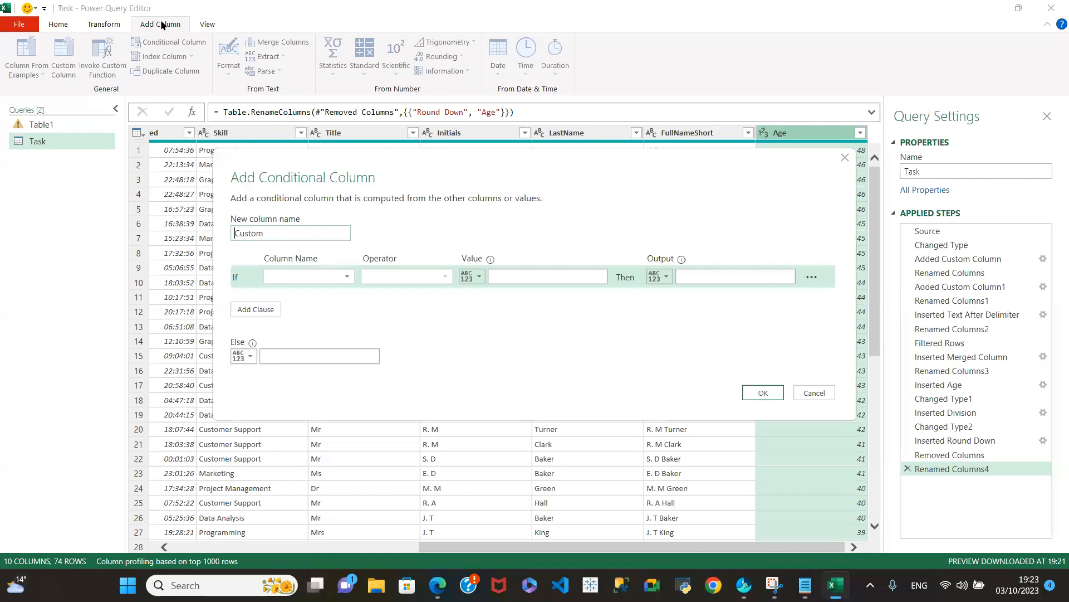
{"action": "double_click", "coordinate": [276, 232]}
{"action": "type", "text": "Age Group"}
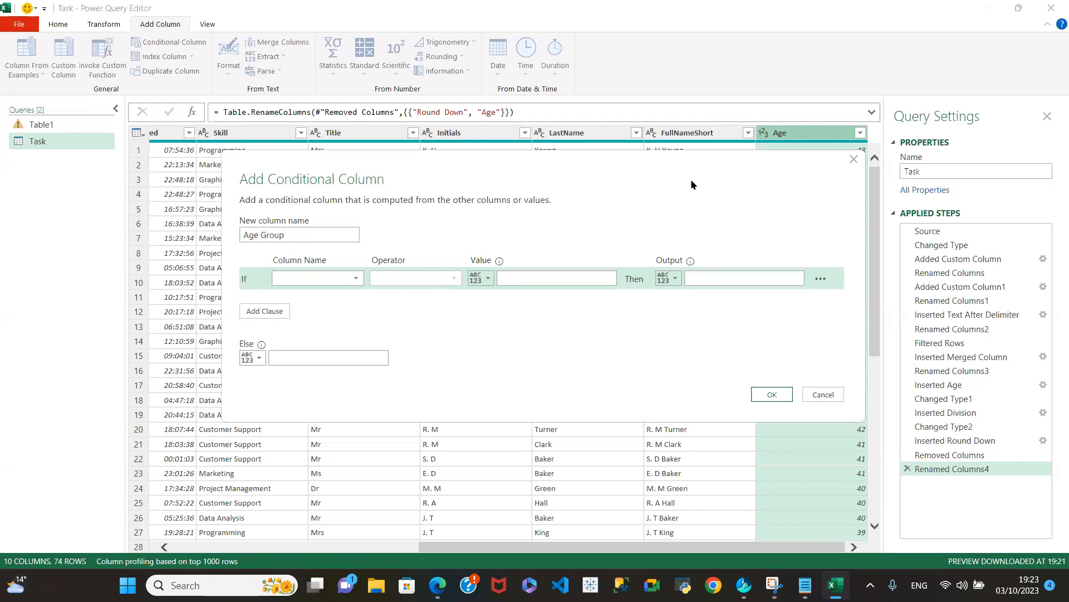
{"action": "left_click_drag", "start_coordinate": [690, 179], "coordinate": [458, 66]}
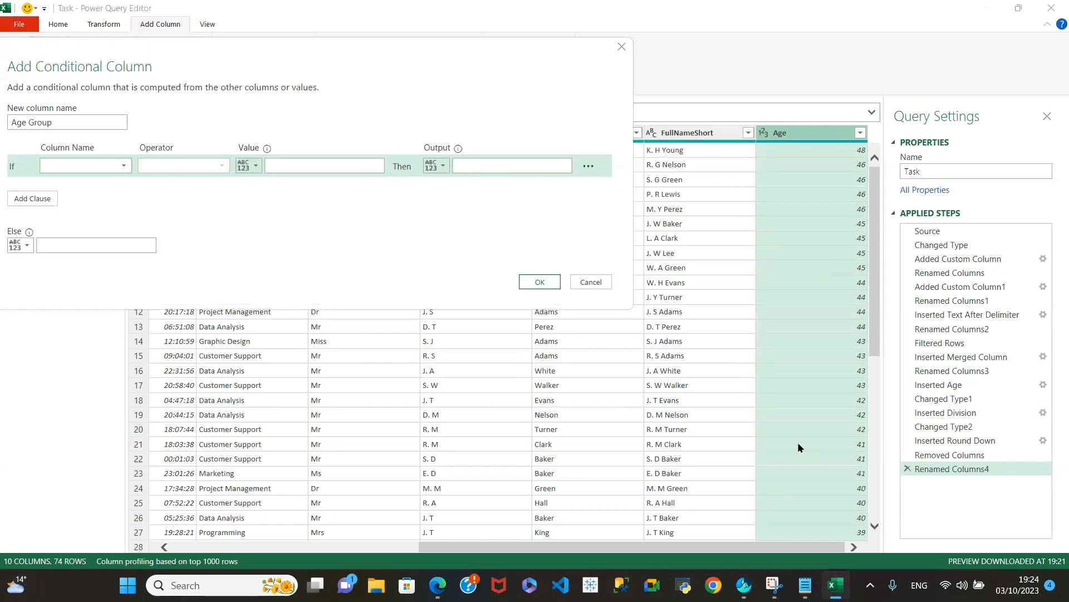
Switch to the Notepad requirements, highlight the listed age group ranges and return to the conditional column setup.
{"action": "mouse_move", "coordinate": [805, 585]}
{"action": "left_click", "coordinate": [776, 500]}
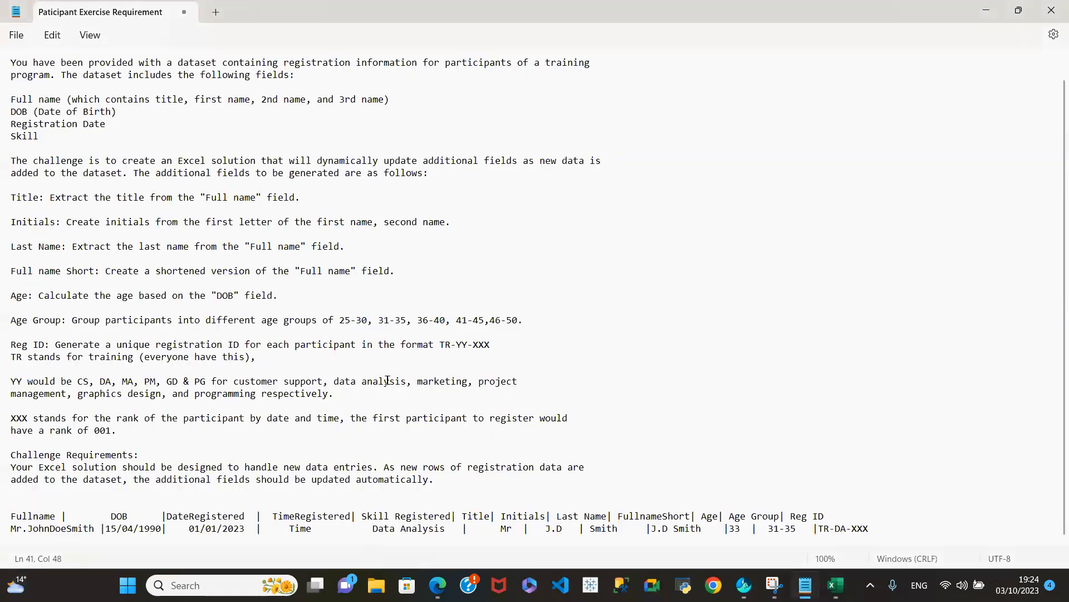
{"action": "left_click", "coordinate": [338, 320]}
{"action": "left_click_drag", "start_coordinate": [355, 321], "coordinate": [524, 326]}
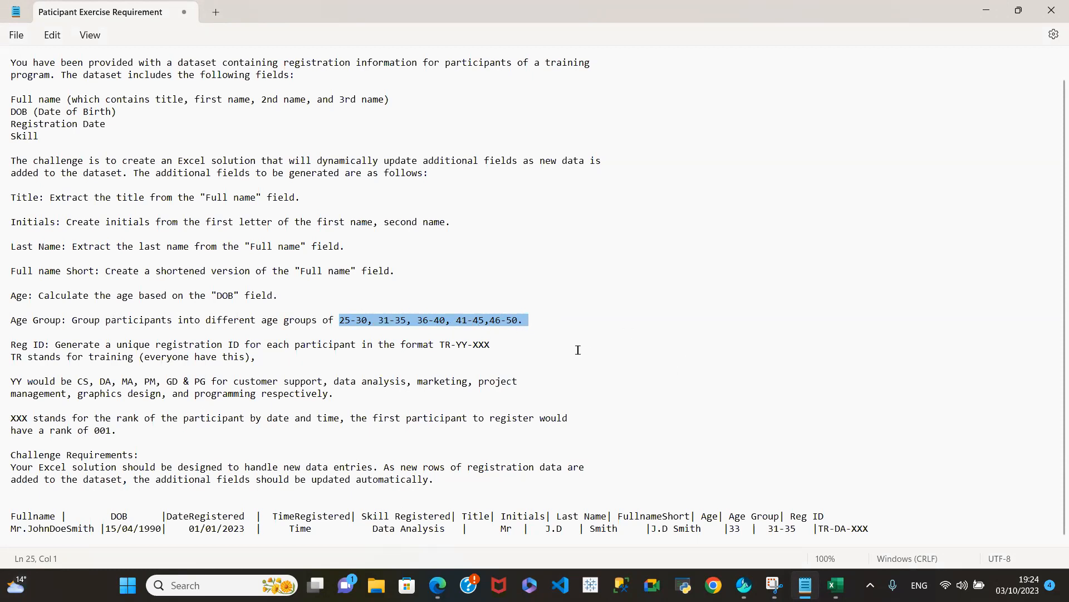
{"action": "left_click", "coordinate": [837, 585]}
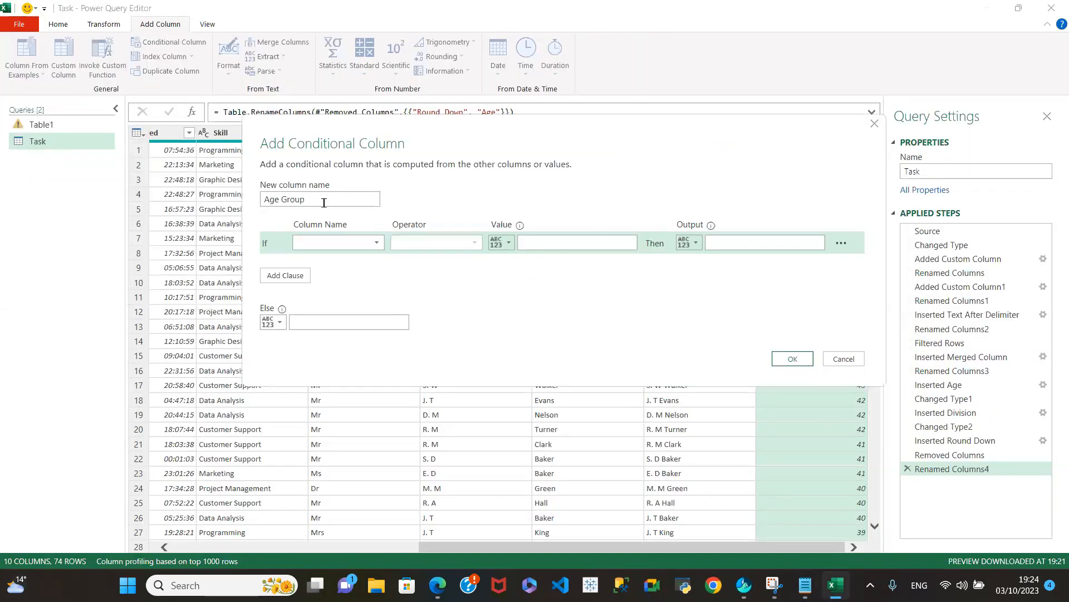
Set the first Age Group clause to output 46-50 when Age is greater than or equal to 46.
{"action": "left_click", "coordinate": [377, 241]}
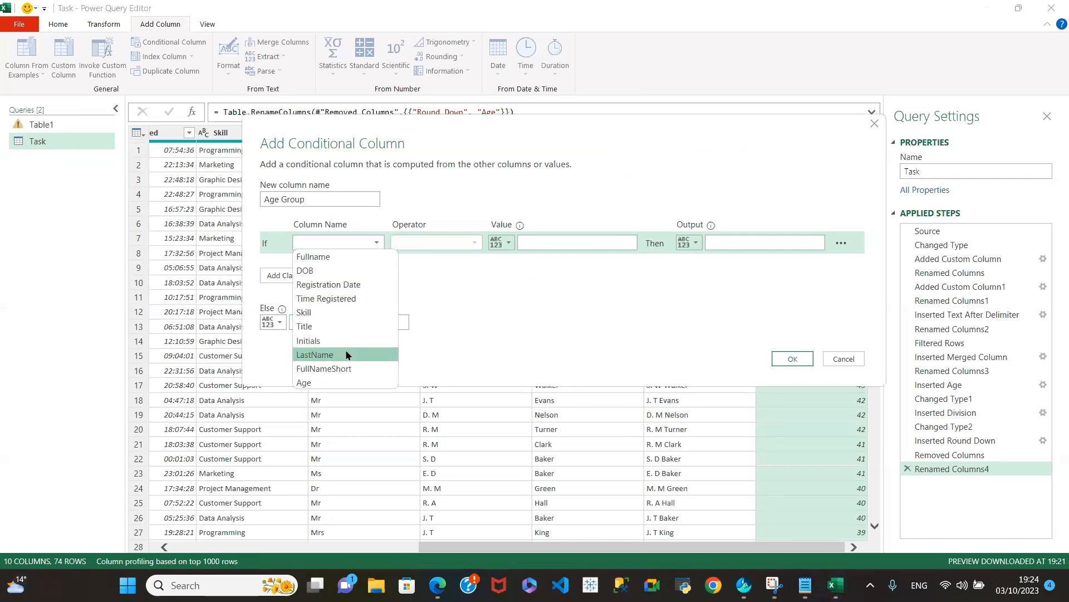
{"action": "left_click", "coordinate": [332, 382]}
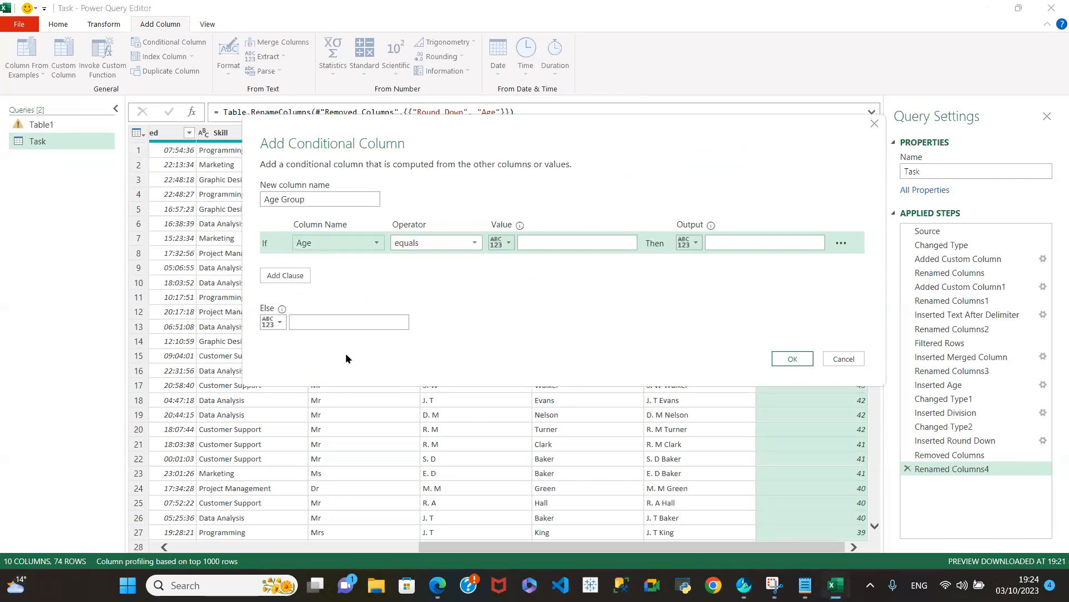
{"action": "left_click", "coordinate": [474, 243]}
{"action": "left_click", "coordinate": [454, 299]}
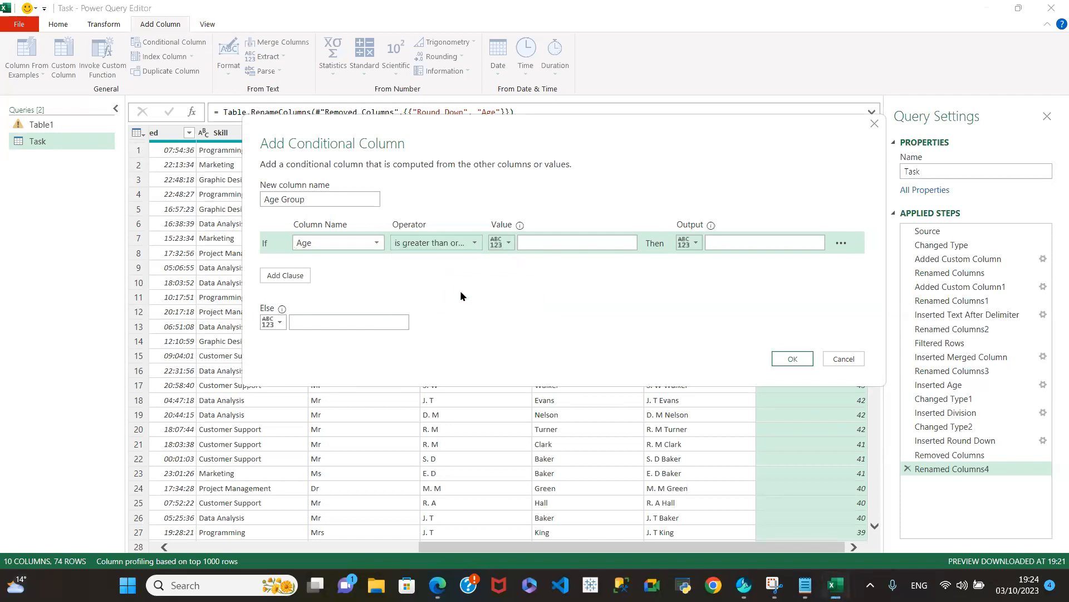
{"action": "left_click", "coordinate": [506, 242]}
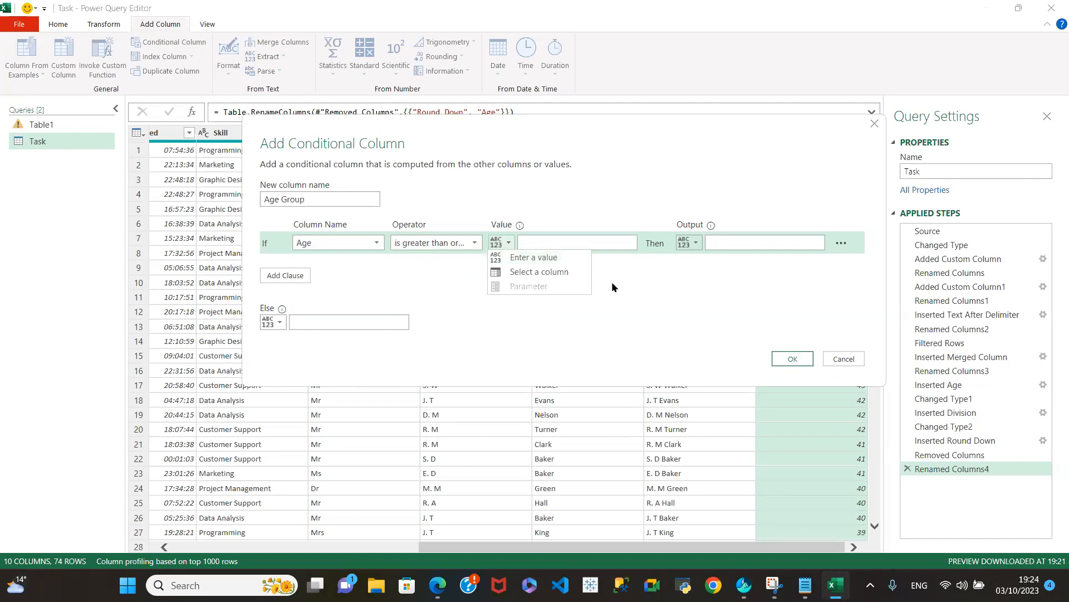
{"action": "left_click", "coordinate": [533, 258]}
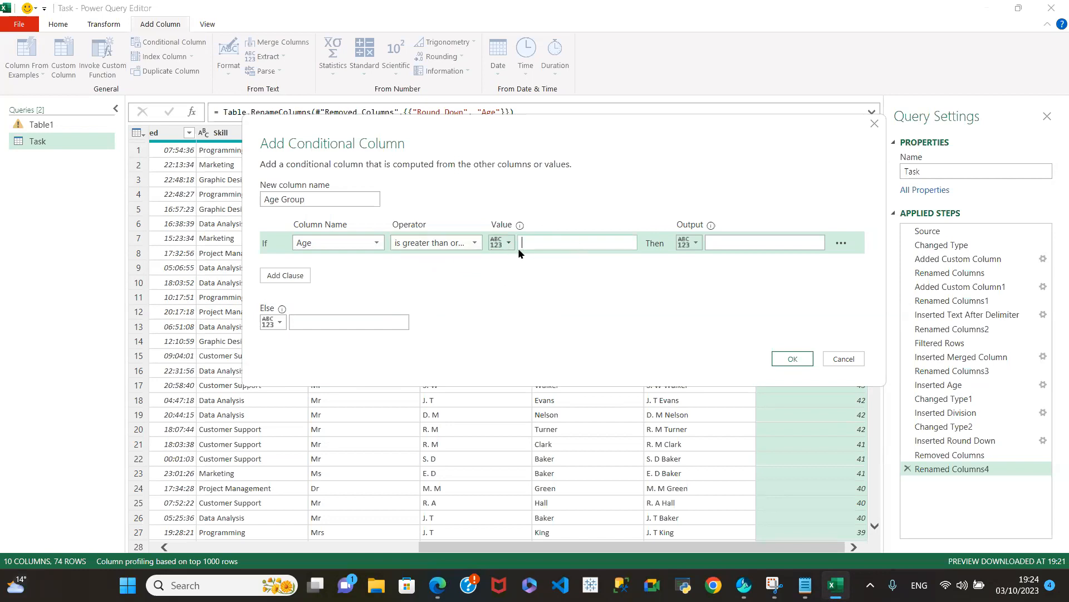
{"action": "type", "text": "46"}
{"action": "left_click", "coordinate": [722, 244]}
{"action": "type", "text": "46-50"}
Add a second clause that tests Age with the is greater than or equal to operator.
{"action": "left_click", "coordinate": [294, 277]}
{"action": "left_click", "coordinate": [376, 269]}
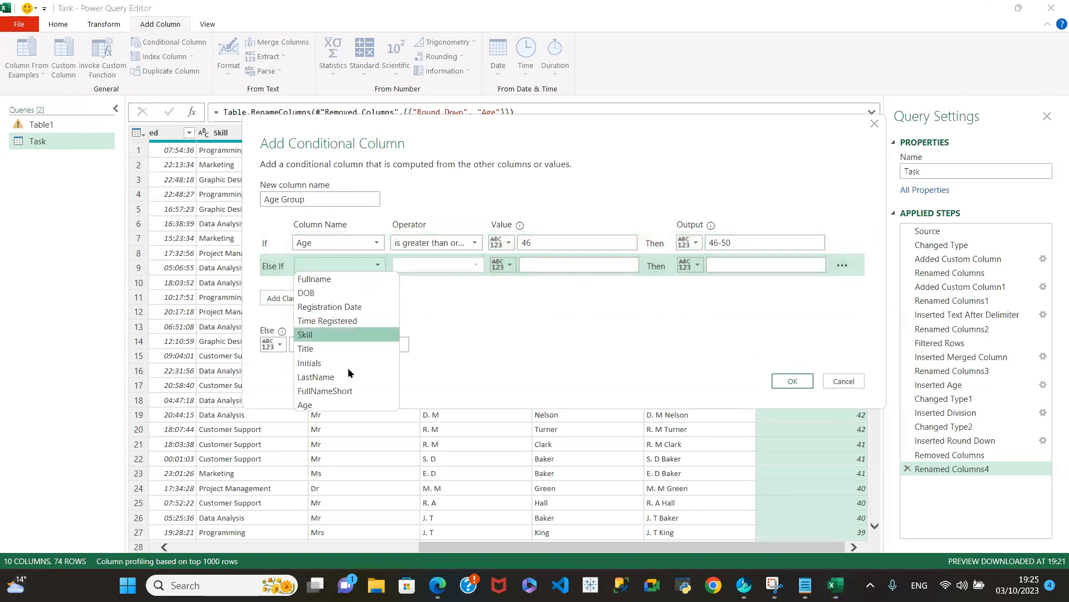
{"action": "left_click", "coordinate": [338, 404]}
{"action": "left_click", "coordinate": [477, 264]}
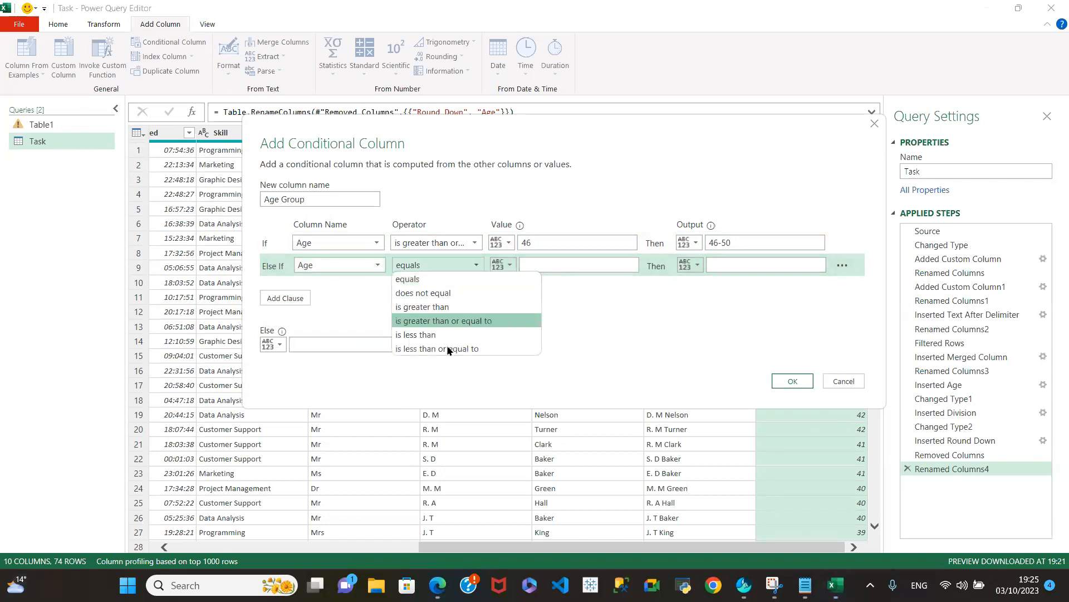
{"action": "left_click", "coordinate": [448, 321]}
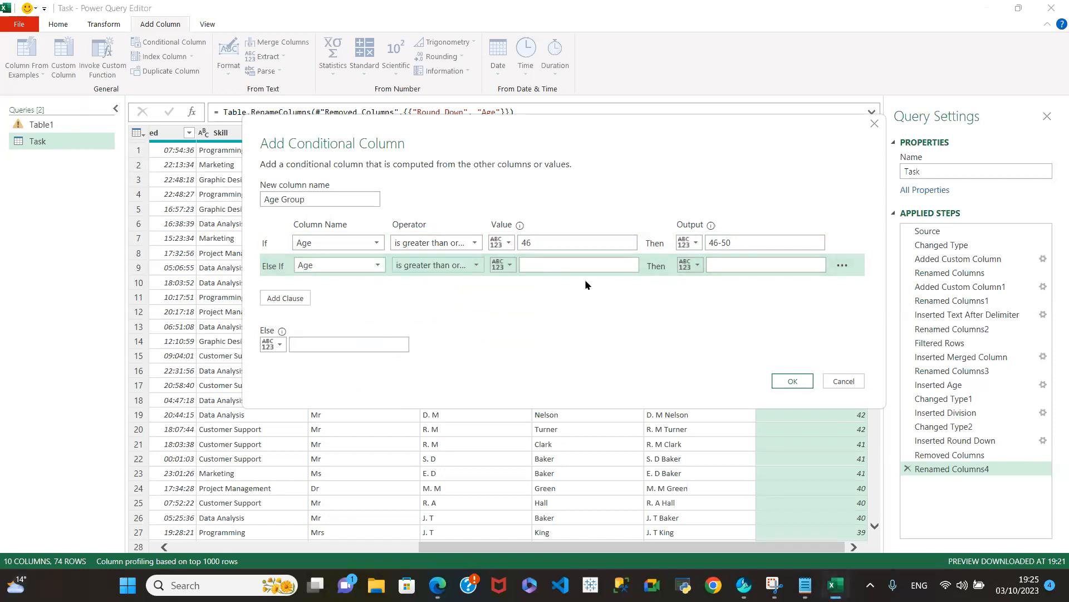
Check the age ranges in the Notepad requirements and complete the second clause with value 41 and output 41-45.
{"action": "mouse_move", "coordinate": [805, 585]}
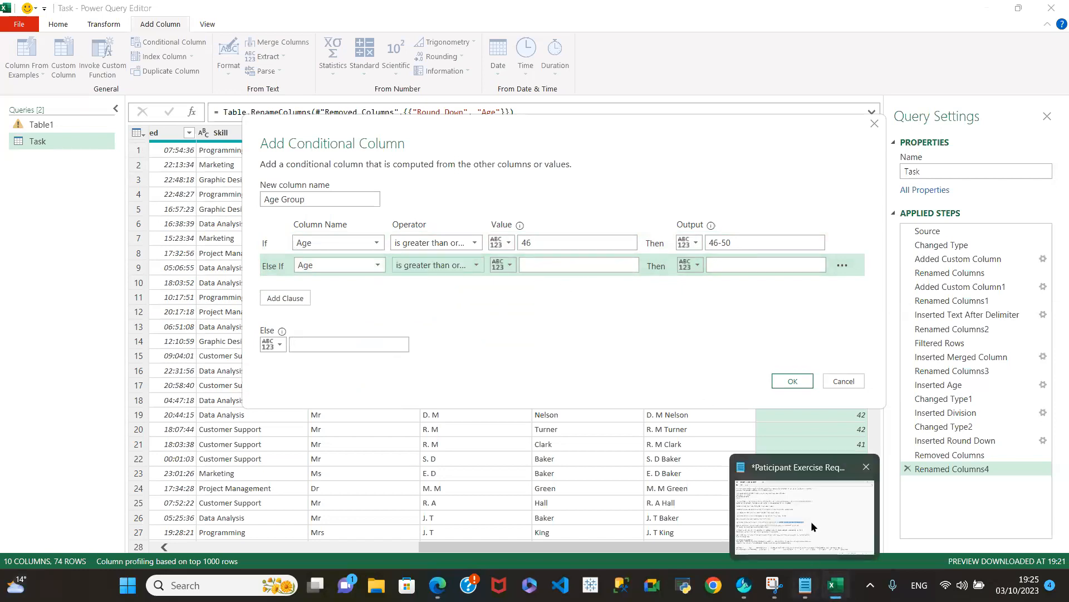
{"action": "left_click", "coordinate": [774, 500]}
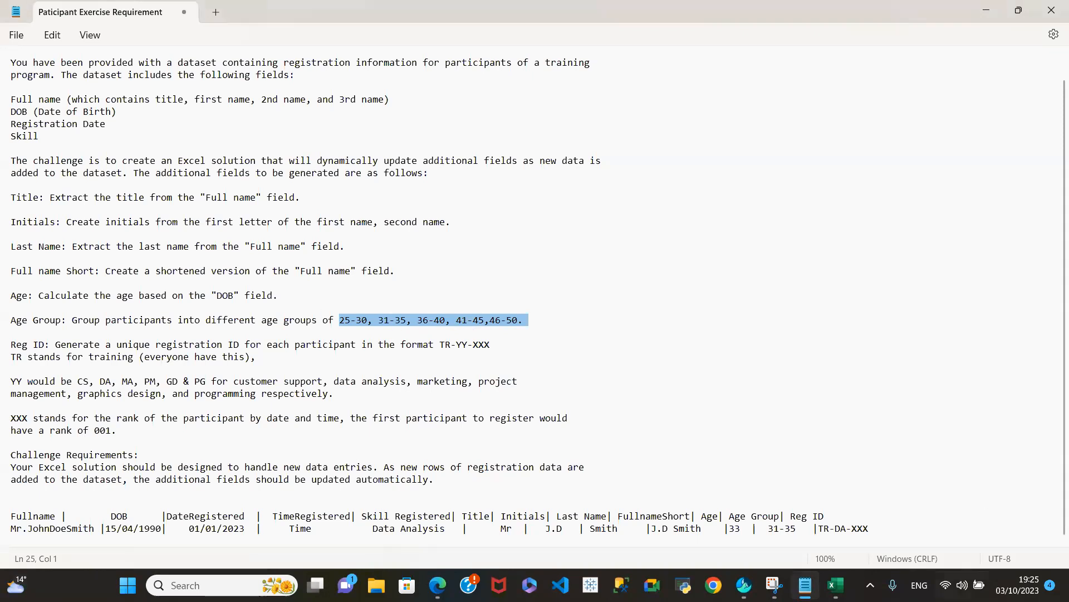
{"action": "mouse_move", "coordinate": [836, 585]}
{"action": "left_click", "coordinate": [849, 509]}
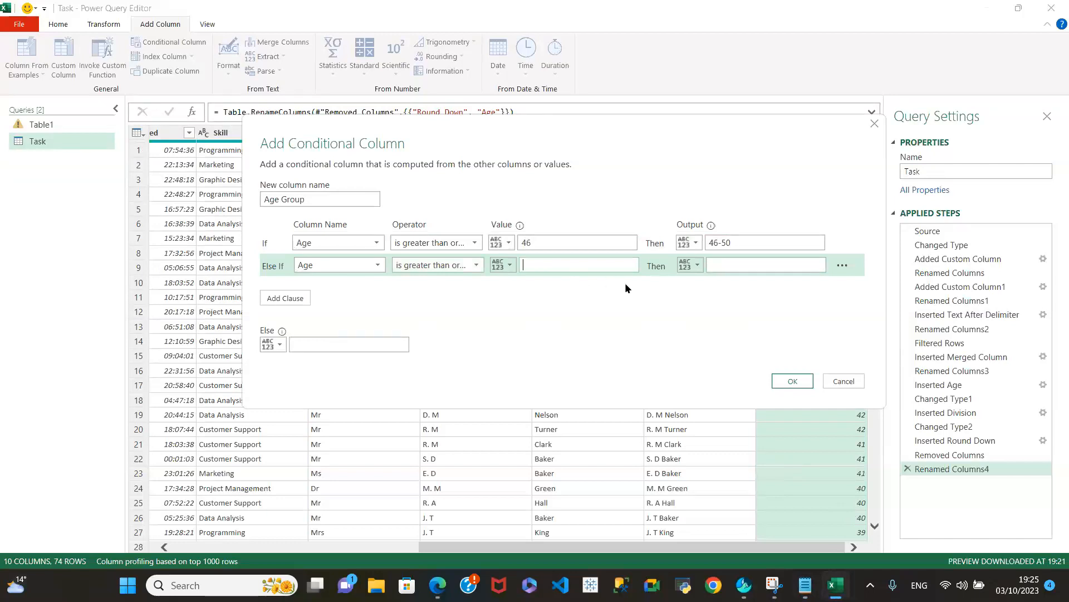
{"action": "type", "text": "41"}
{"action": "left_click", "coordinate": [732, 270]}
{"action": "mouse_move", "coordinate": [836, 585]}
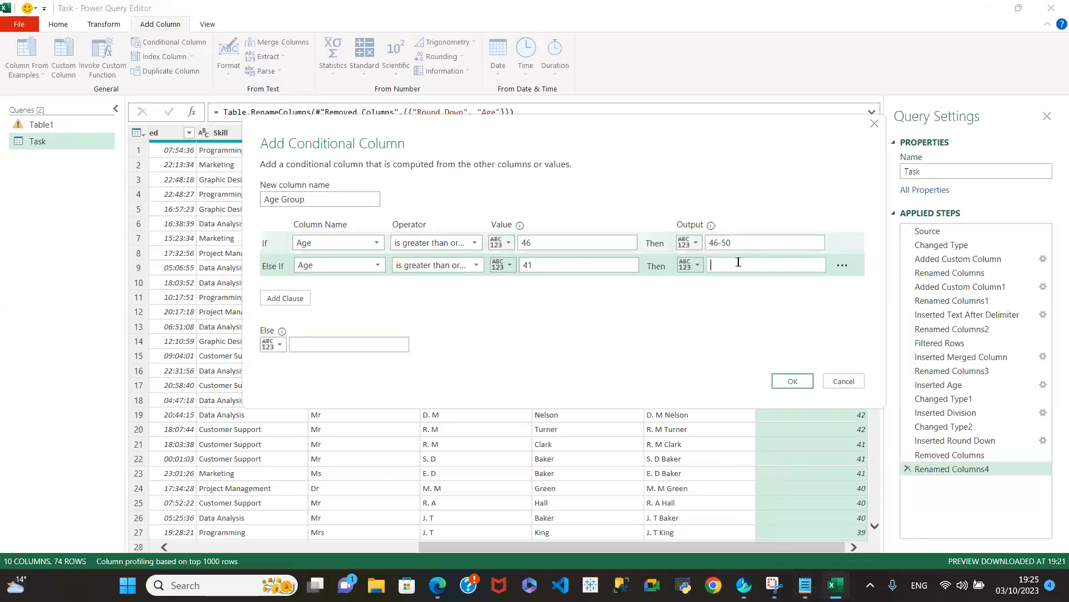
{"action": "type", "text": "41"}
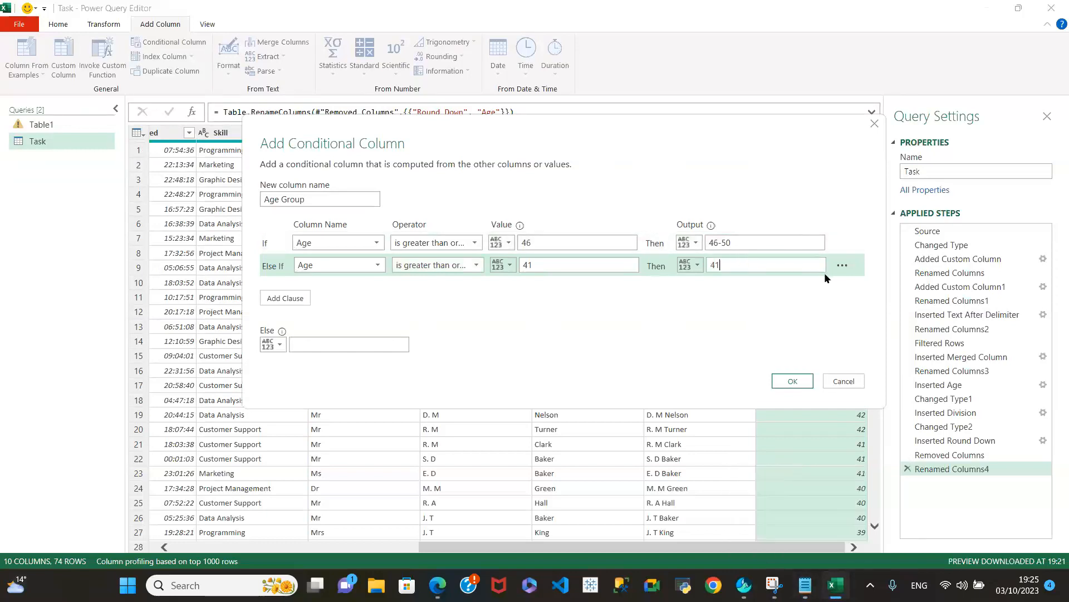
{"action": "type", "text": "-45"}
Add a third clause that outputs 36-40 when Age is greater than or equal to 36.
{"action": "left_click", "coordinate": [287, 298]}
{"action": "left_click", "coordinate": [368, 287]}
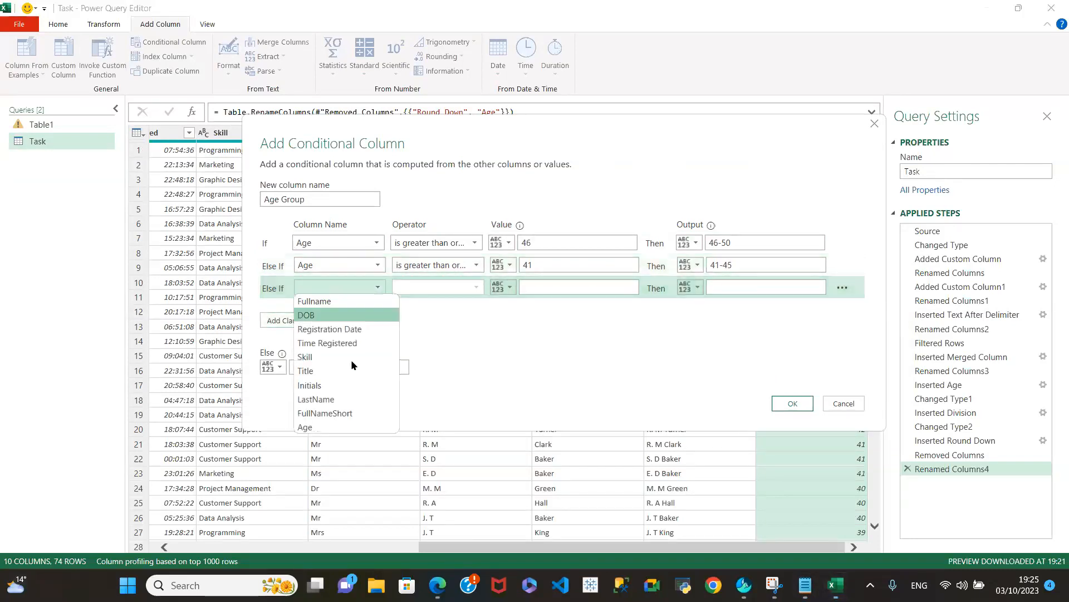
{"action": "left_click", "coordinate": [334, 427]}
{"action": "left_click", "coordinate": [475, 288]}
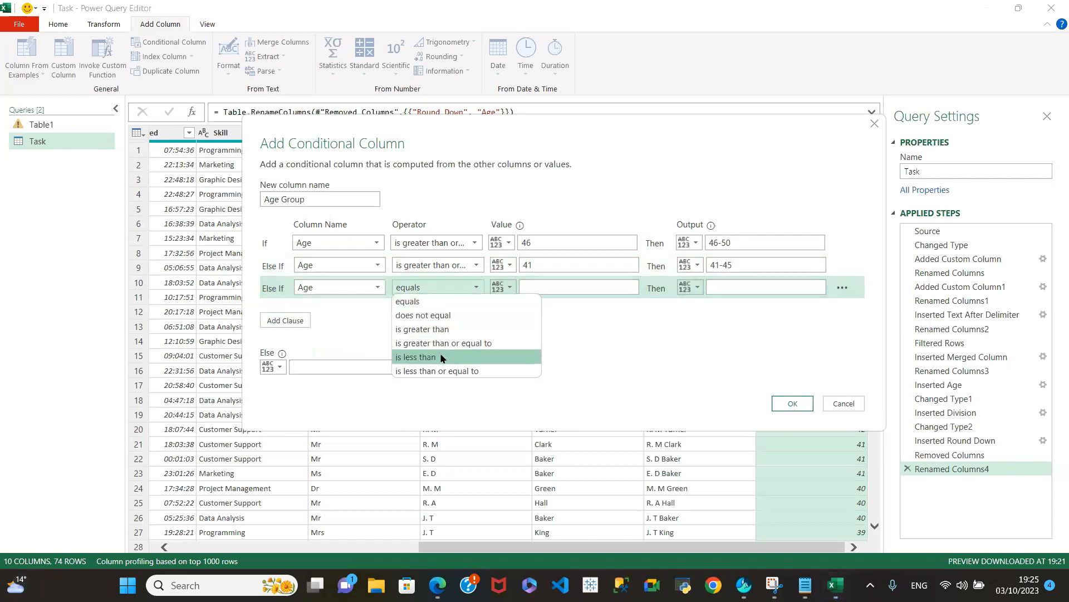
{"action": "left_click", "coordinate": [458, 342]}
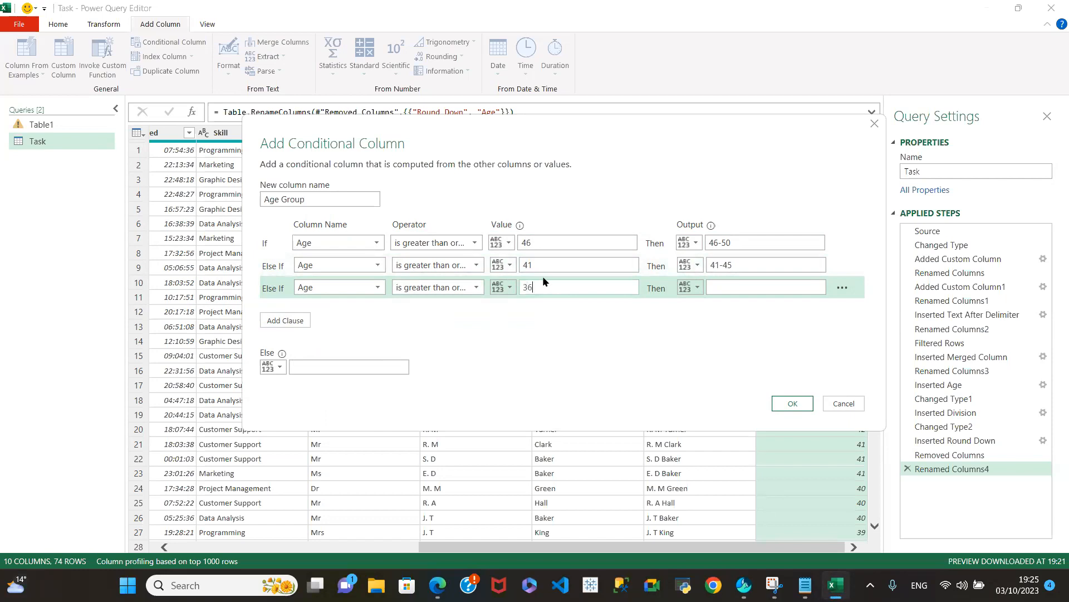
{"action": "left_click", "coordinate": [731, 289]}
{"action": "type", "text": "36-40"}
Add a fourth clause that outputs 31-35 when Age is greater than or equal to 31.
{"action": "left_click", "coordinate": [285, 321]}
{"action": "left_click", "coordinate": [372, 308]}
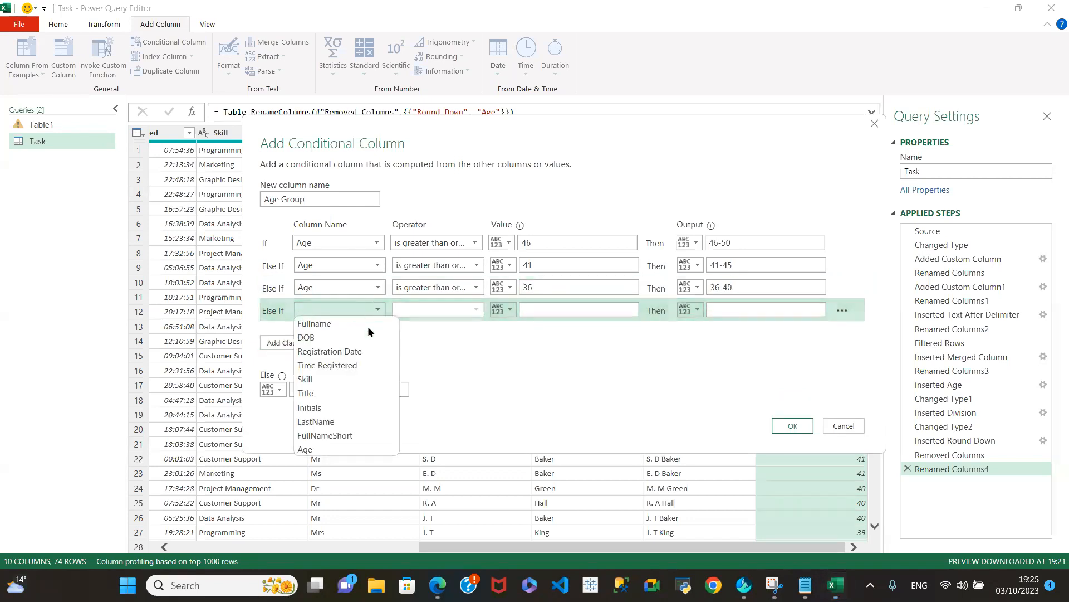
{"action": "left_click", "coordinate": [338, 443]}
{"action": "left_click", "coordinate": [461, 308]}
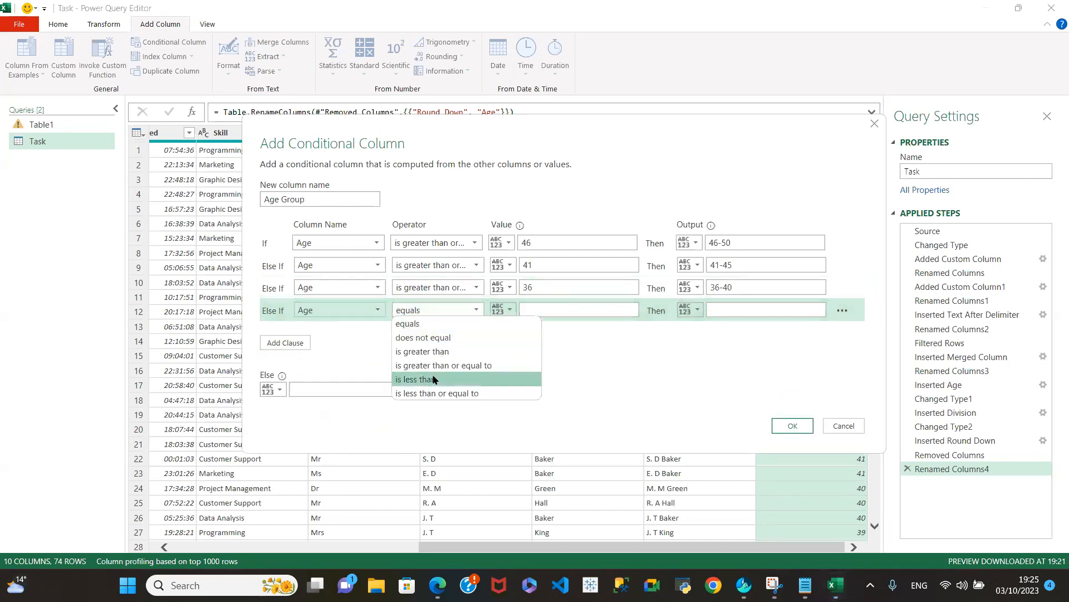
{"action": "left_click", "coordinate": [438, 366]}
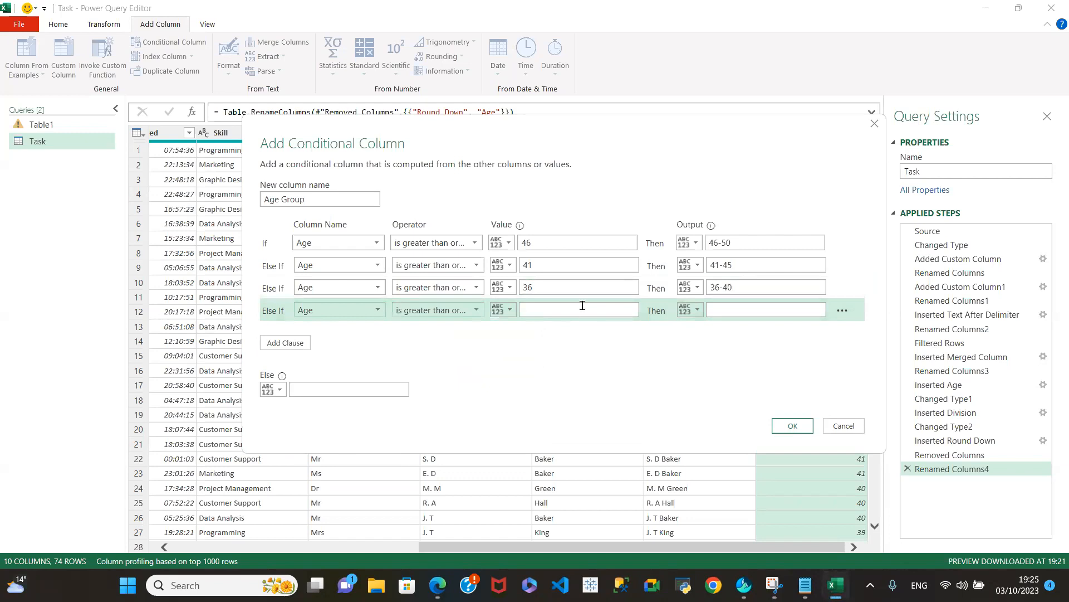
{"action": "left_click", "coordinate": [546, 309]}
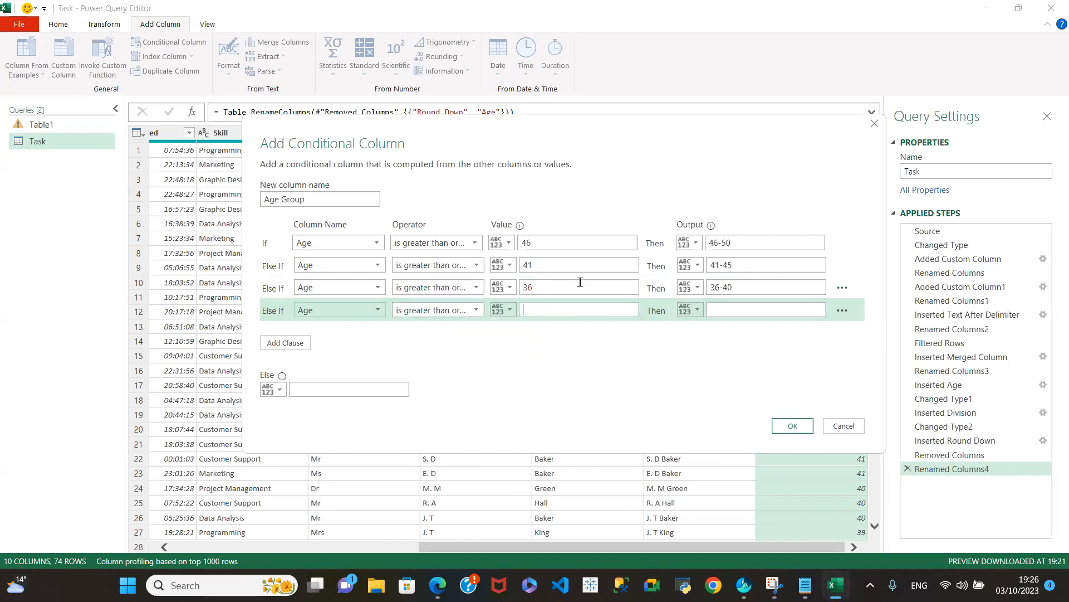
{"action": "type", "text": "31"}
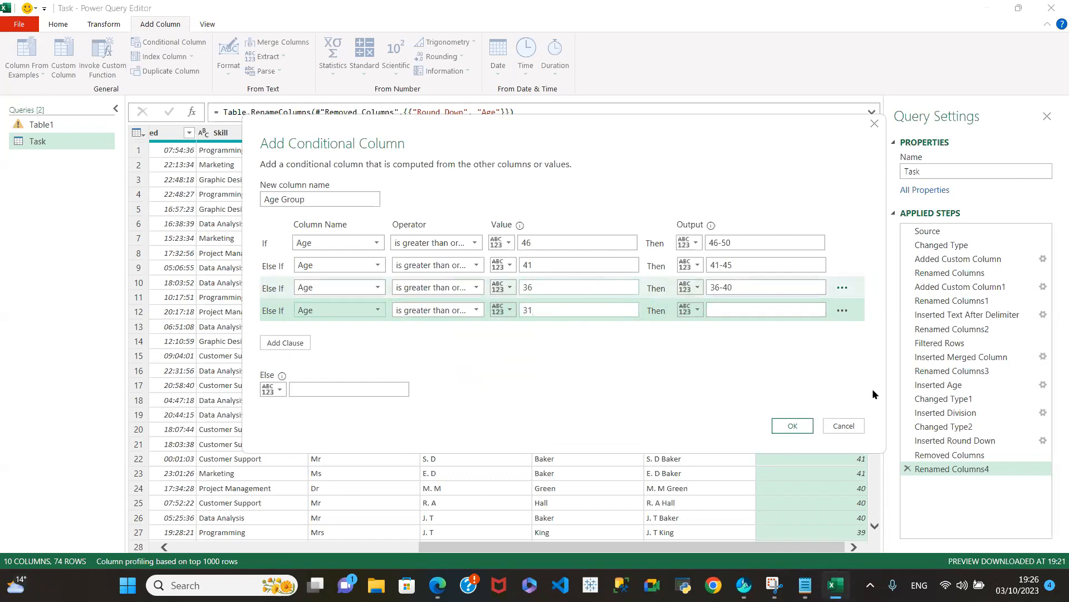
{"action": "left_click", "coordinate": [727, 307]}
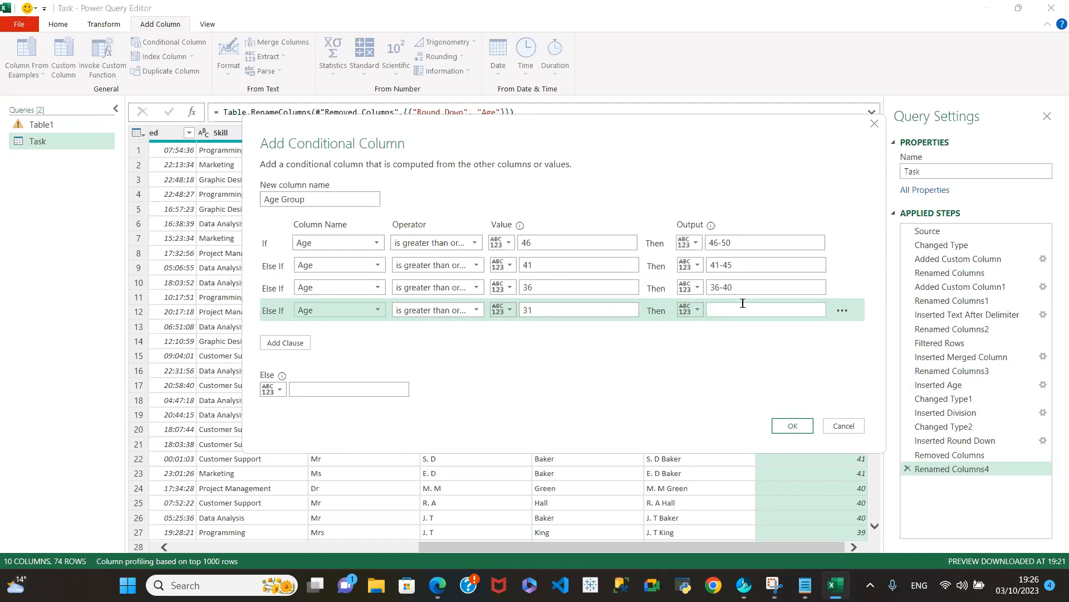
{"action": "type", "text": "31-35"}
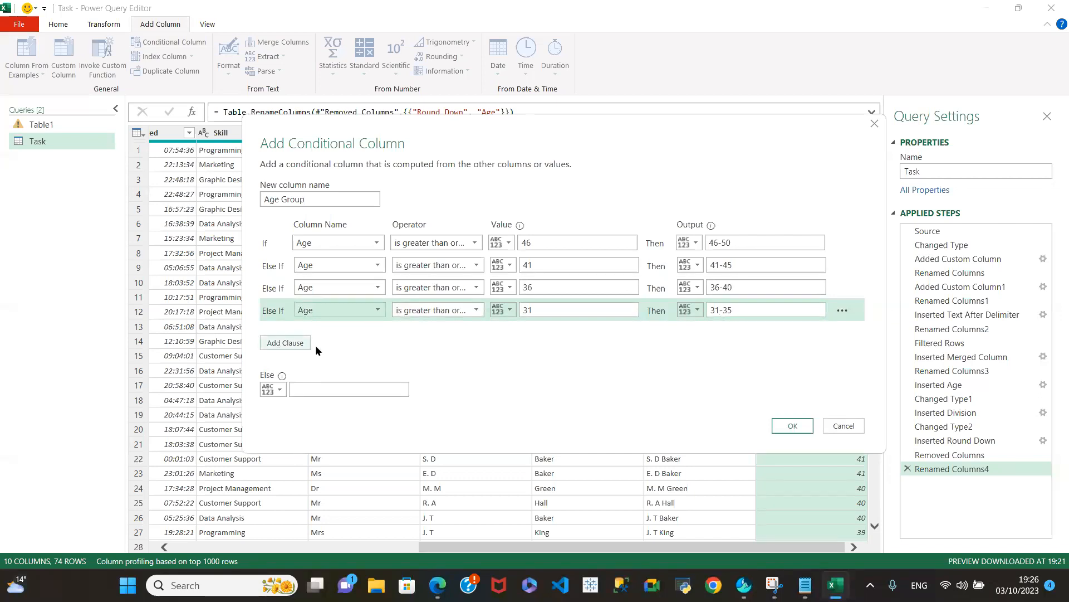
Set the Else output to 25-30 and create the Age Group conditional column.
{"action": "left_click", "coordinate": [327, 384]}
{"action": "type", "text": "25-30"}
{"action": "left_click", "coordinate": [793, 425]}
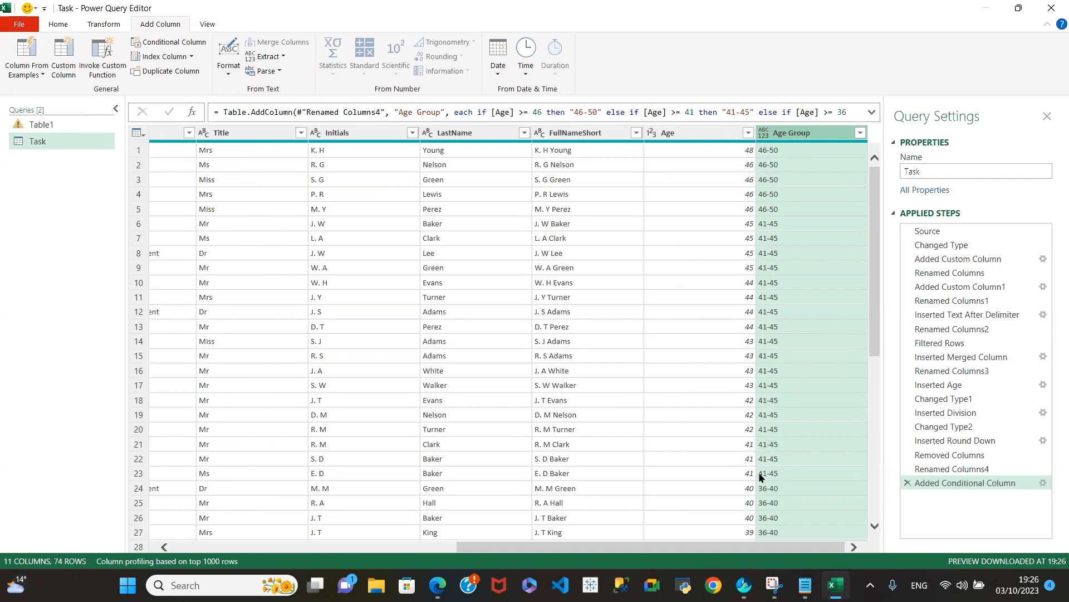
Review the Age Group results against the ages and examine the list of distinct values in the Age column.
{"action": "scroll", "coordinate": [759, 473], "scroll_direction": "down", "scroll_amount": 10}
{"action": "scroll", "coordinate": [774, 454], "scroll_direction": "up", "scroll_amount": 10}
{"action": "left_click", "coordinate": [748, 132]}
{"action": "left_click_drag", "start_coordinate": [739, 363], "coordinate": [748, 303]}
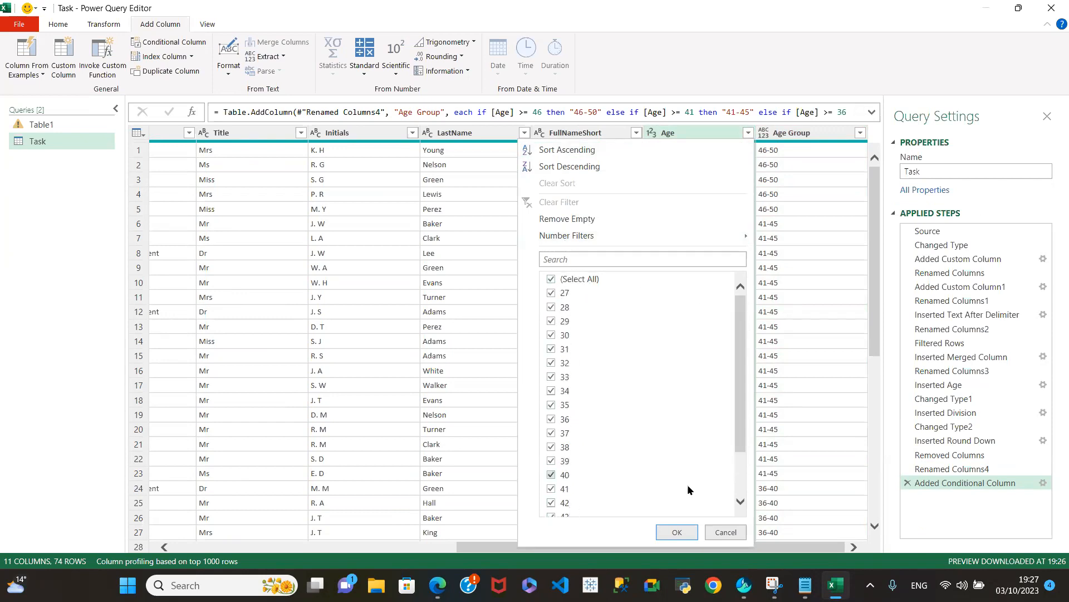
{"action": "left_click", "coordinate": [732, 534]}
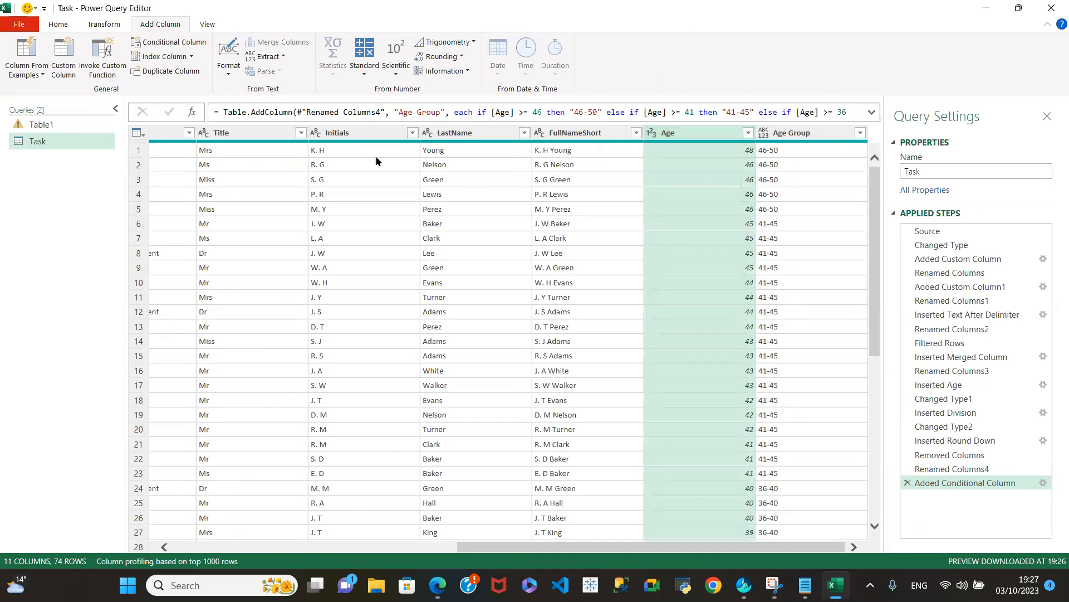
Read the Reg ID format and the skill codes in the Notepad requirements, and return to Power Query Editor.
{"action": "mouse_move", "coordinate": [805, 584]}
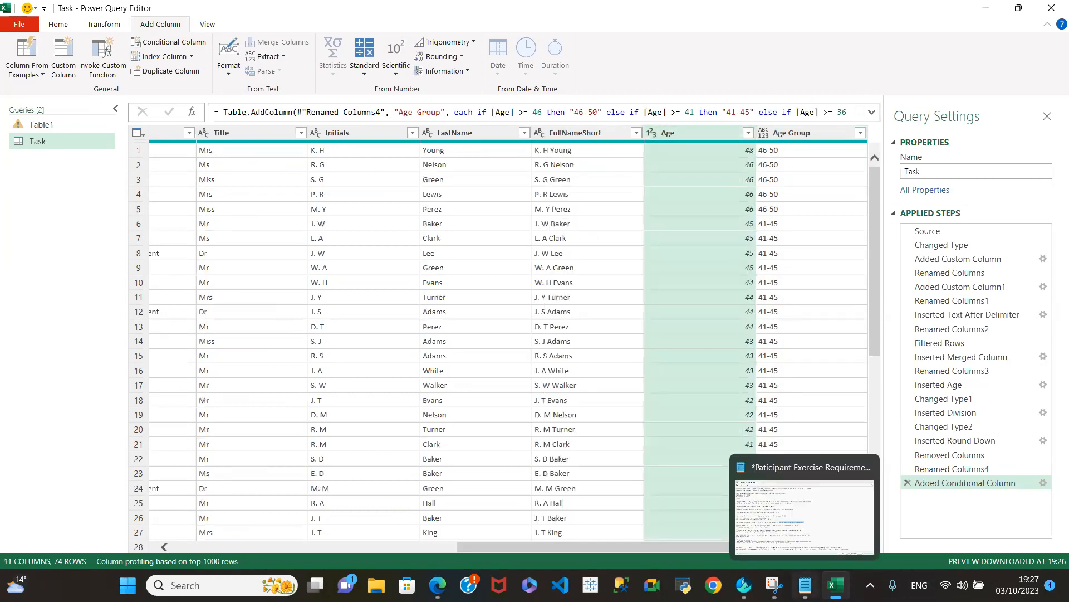
{"action": "left_click", "coordinate": [804, 536]}
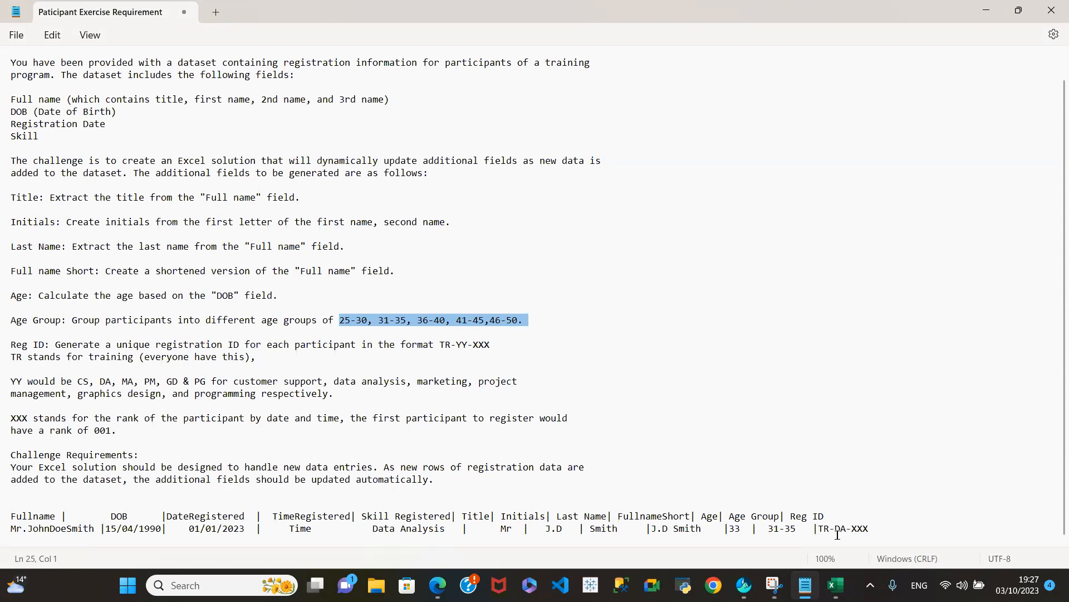
{"action": "left_click_drag", "start_coordinate": [836, 529], "coordinate": [844, 530]}
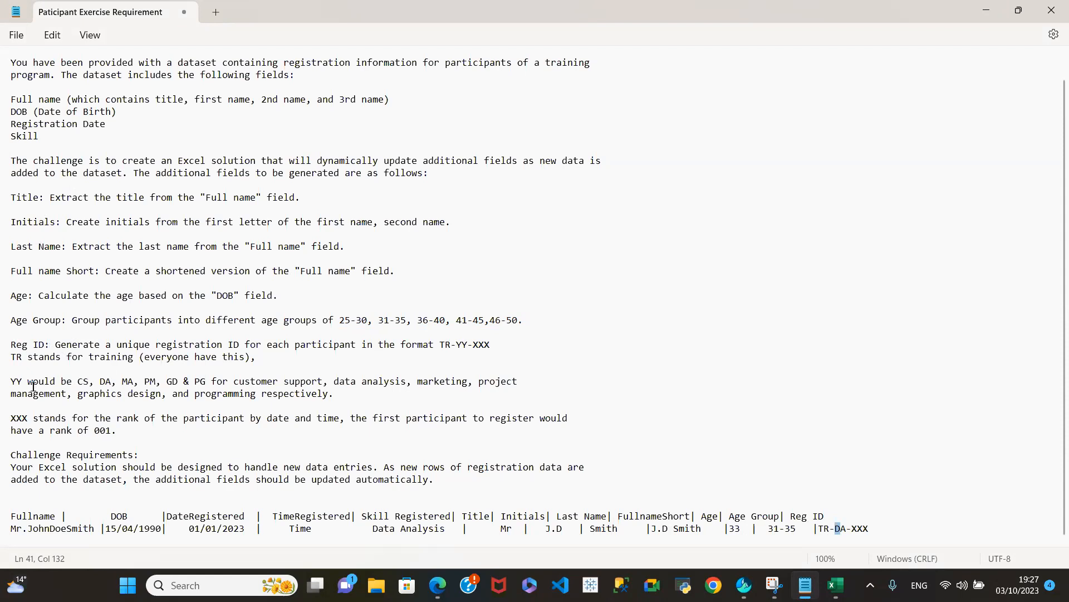
{"action": "left_click_drag", "start_coordinate": [76, 382], "coordinate": [206, 385]}
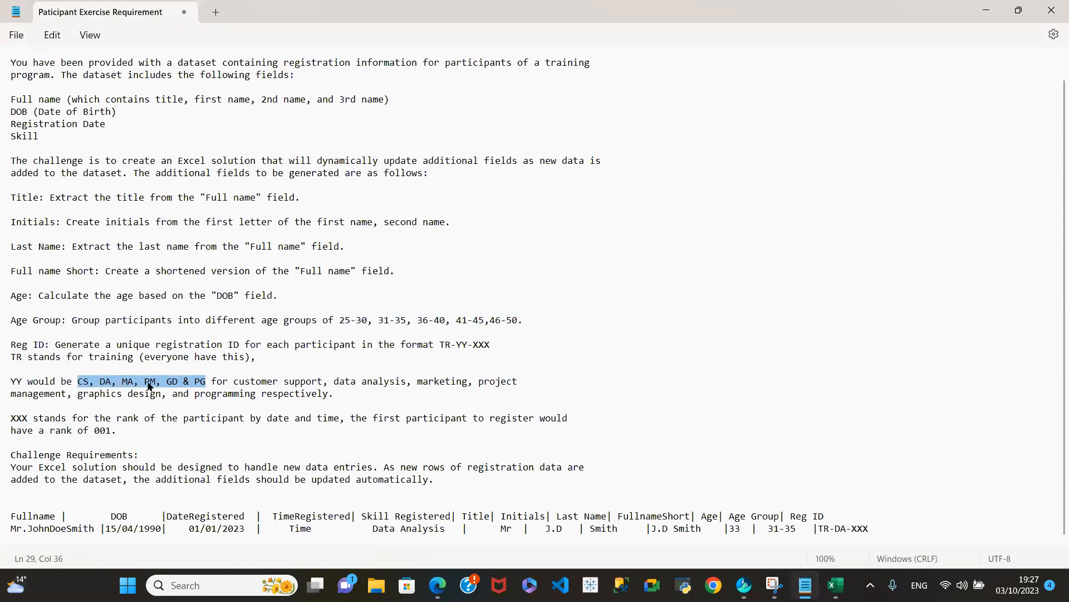
{"action": "mouse_move", "coordinate": [836, 585]}
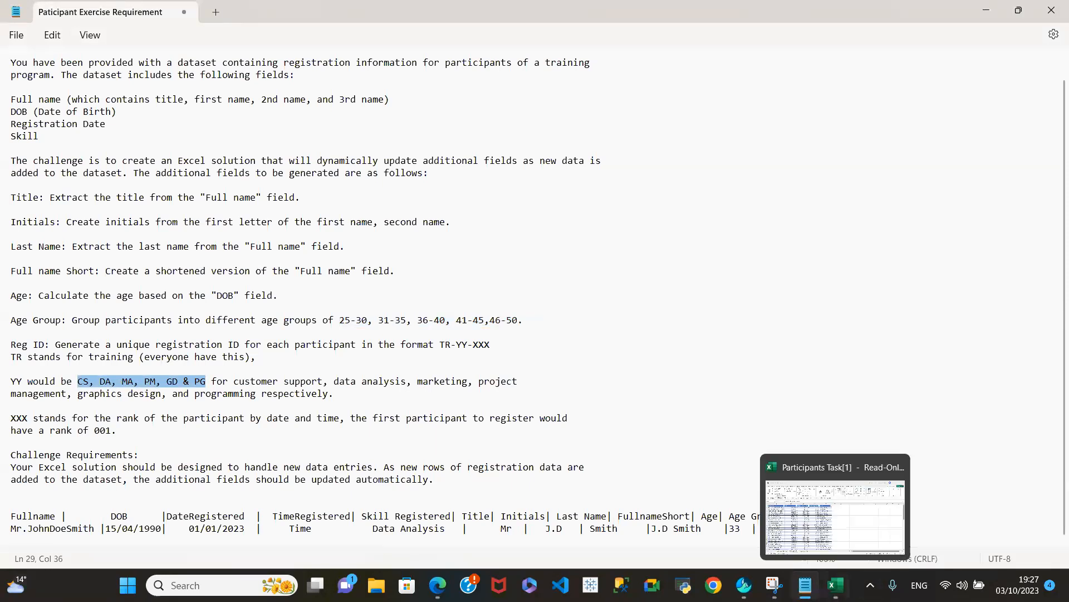
{"action": "left_click", "coordinate": [839, 523]}
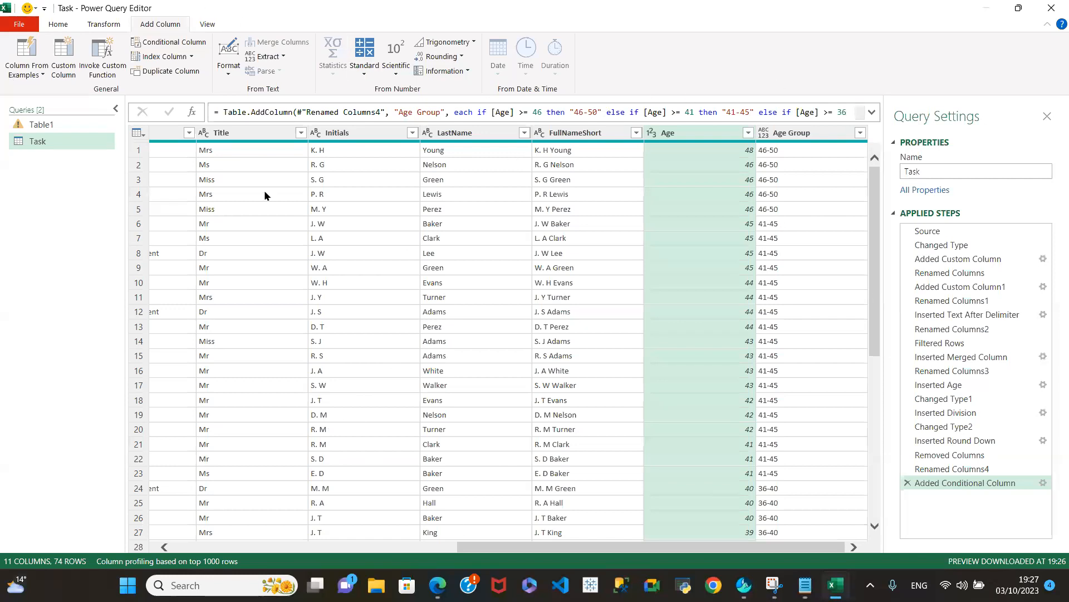
Select the Skill column and start a new conditional column.
{"action": "left_click_drag", "start_coordinate": [517, 547], "coordinate": [341, 560]}
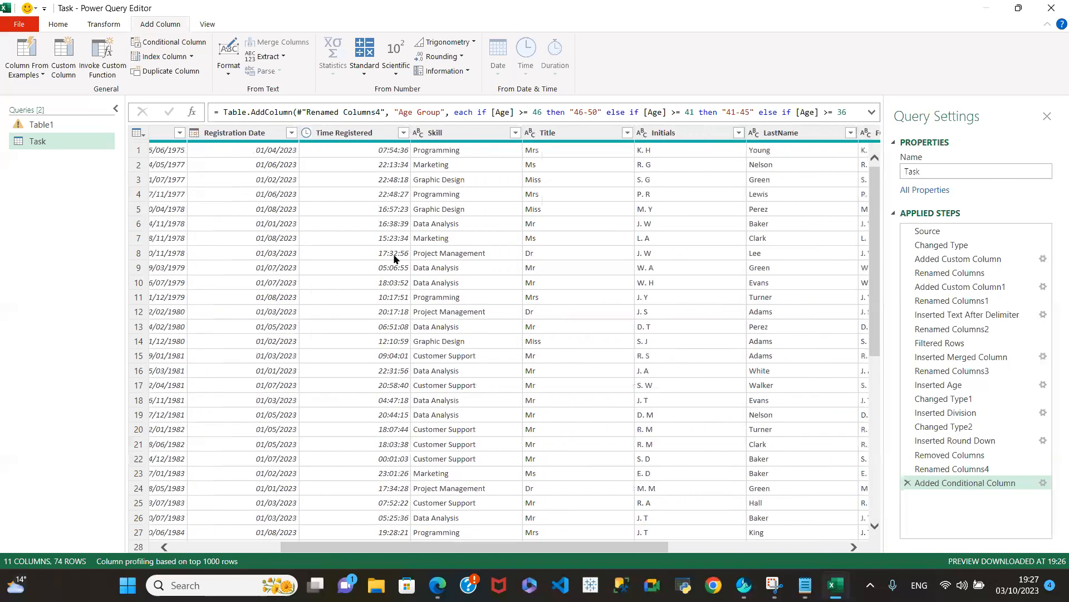
{"action": "left_click", "coordinate": [457, 133]}
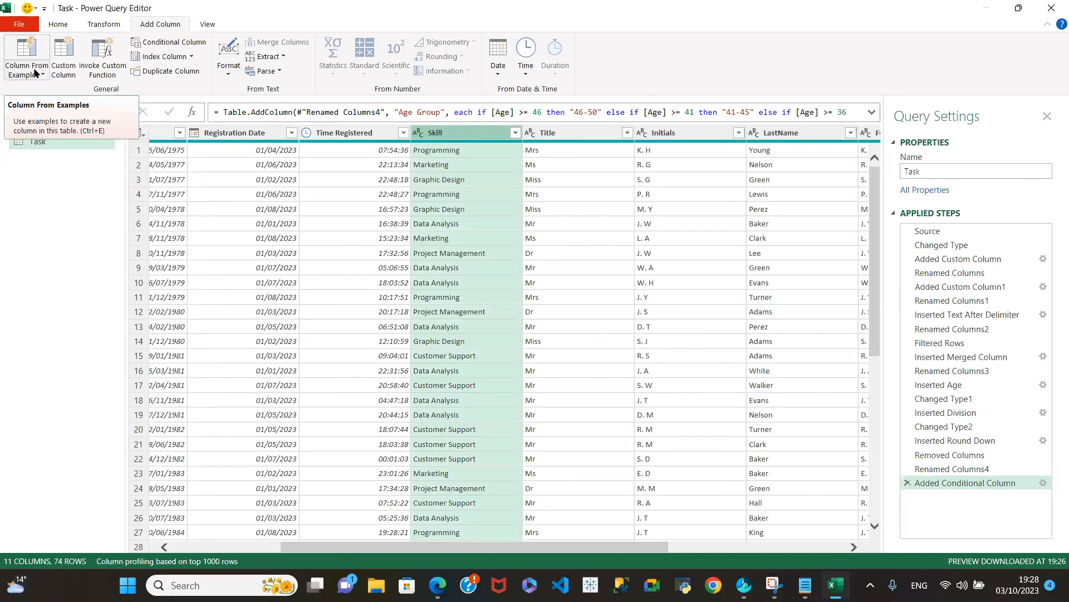
{"action": "left_click", "coordinate": [168, 43]}
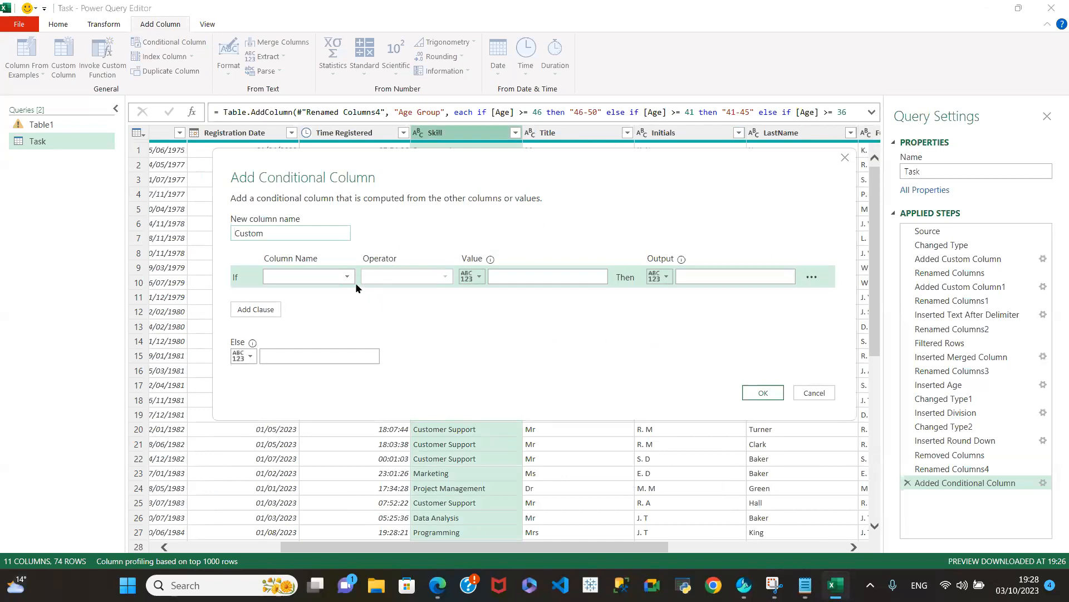
{"action": "left_click", "coordinate": [334, 276]}
{"action": "left_click", "coordinate": [271, 229]}
Check the Reg ID example in the Notepad requirements and name the new conditional column SkillsID.
{"action": "mouse_move", "coordinate": [806, 584]}
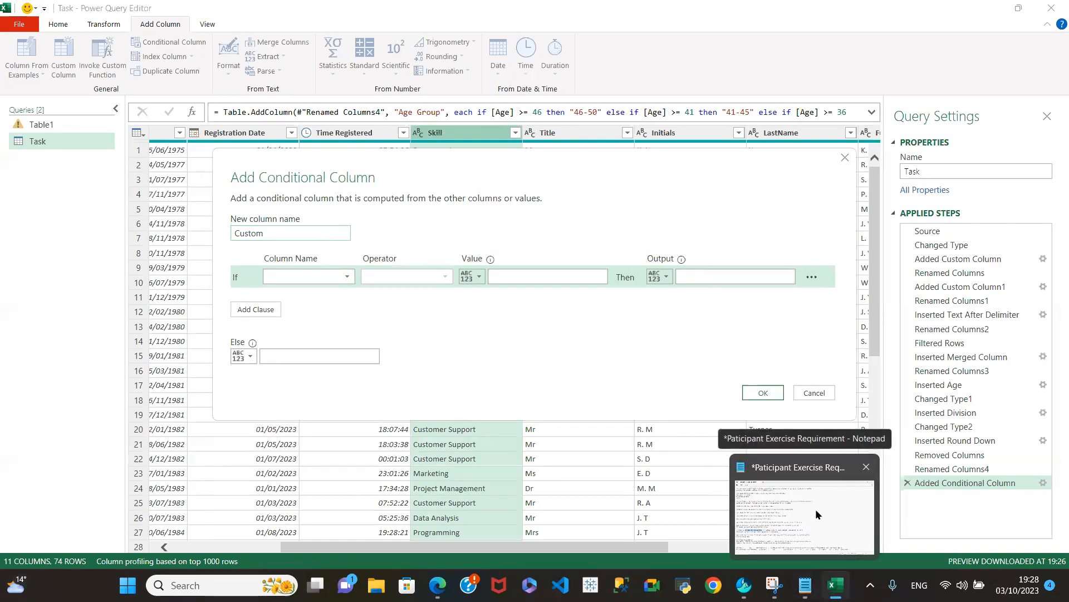
{"action": "left_click", "coordinate": [804, 533]}
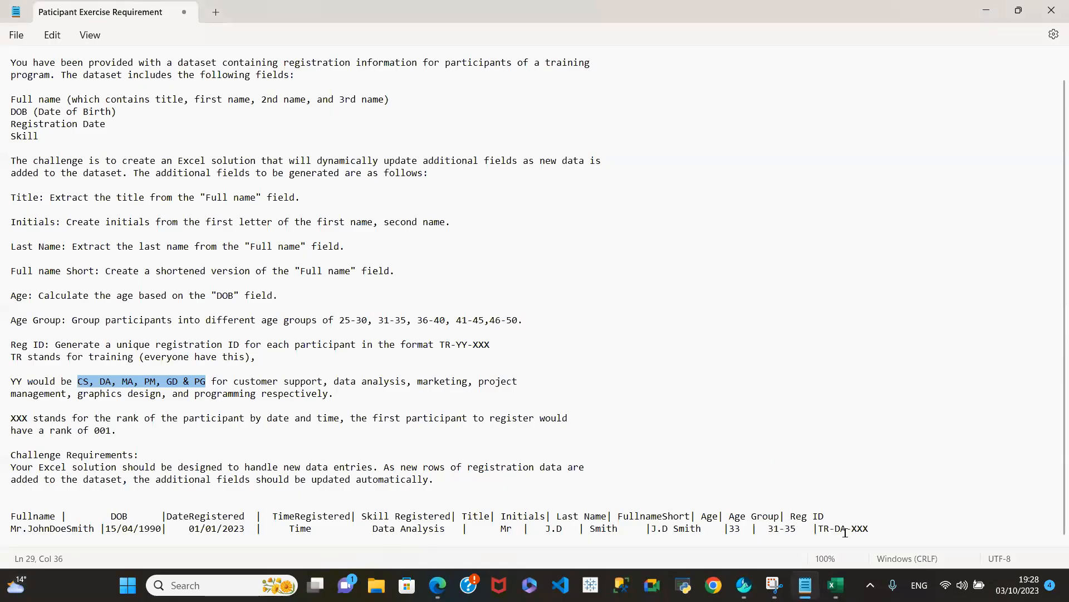
{"action": "mouse_move", "coordinate": [835, 585]}
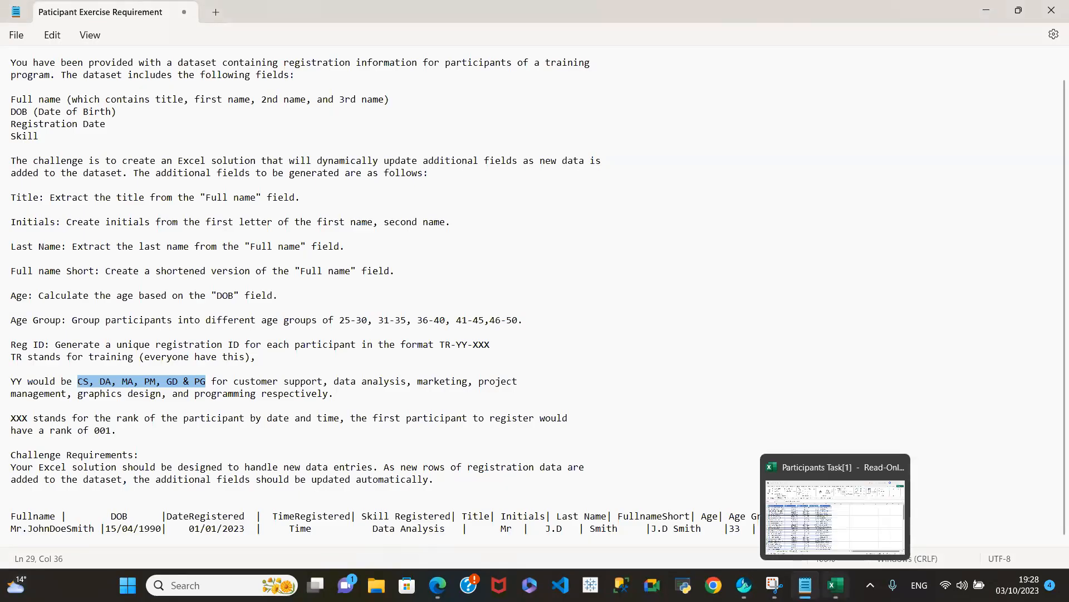
{"action": "left_click", "coordinate": [841, 530]}
{"action": "double_click", "coordinate": [272, 234]}
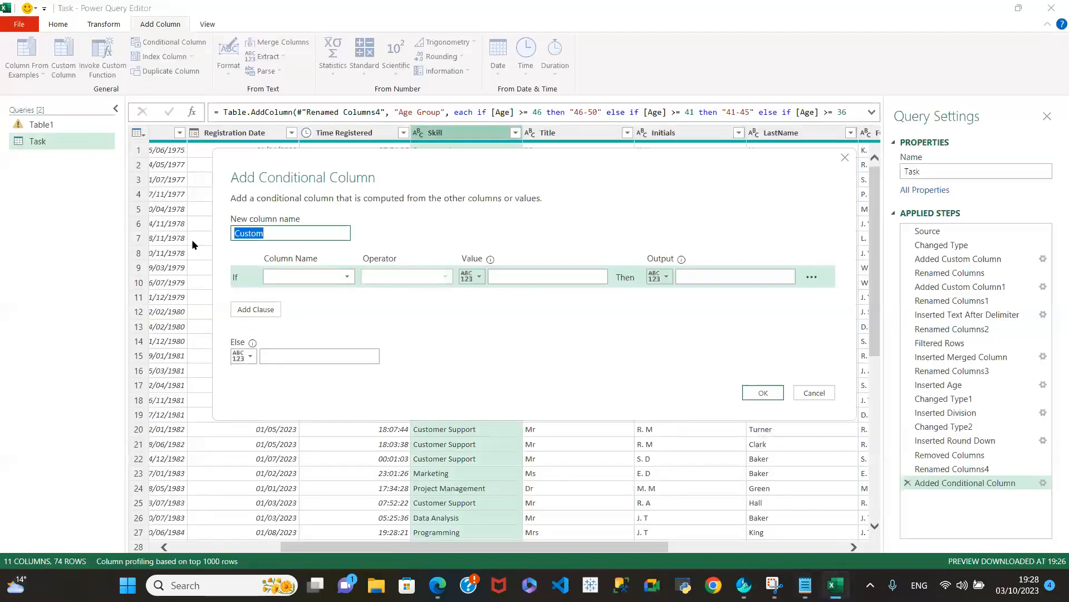
{"action": "type", "text": "S"}
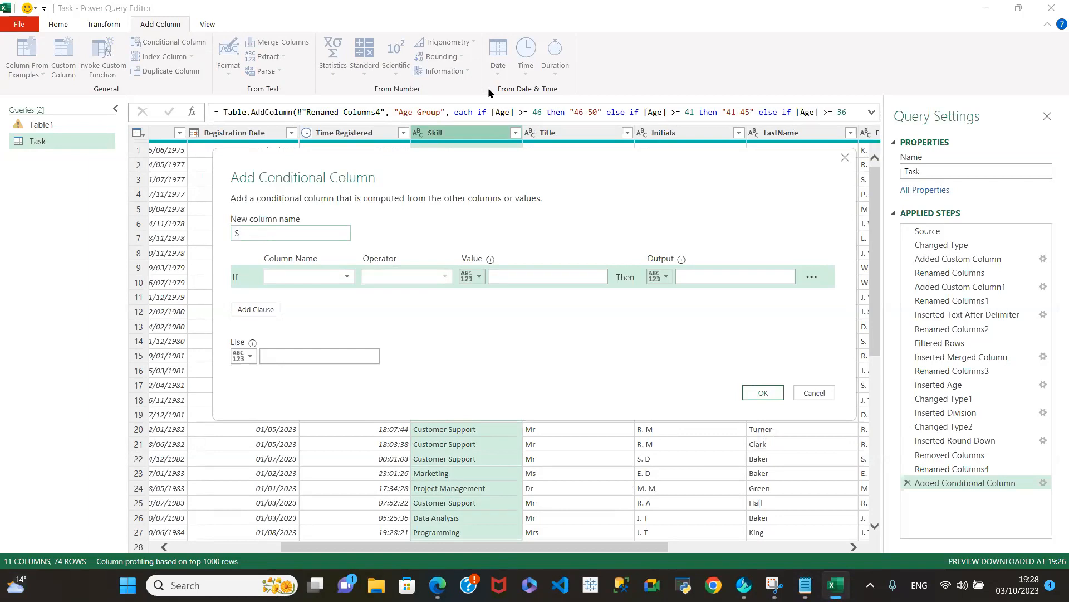
{"action": "type", "text": "killsid"}
{"action": "key", "text": "BackSpace"}
{"action": "key", "text": "BackSpace"}
{"action": "type", "text": "ID"}
Set the first SkillsID clause to output CS when Skill equals Customer Support.
{"action": "left_click", "coordinate": [343, 276]}
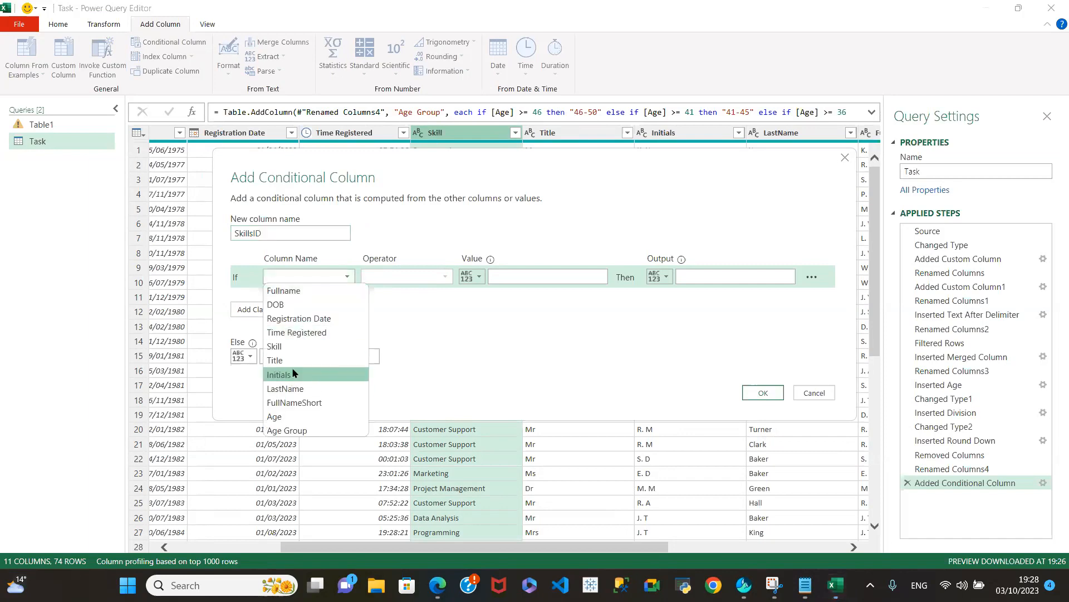
{"action": "left_click", "coordinate": [278, 345]}
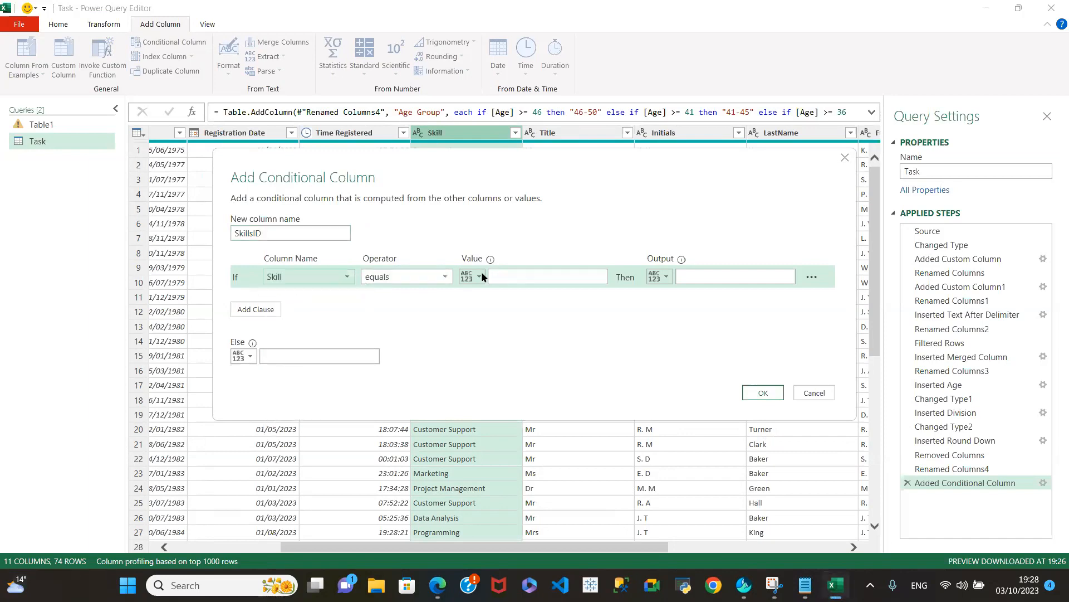
{"action": "left_click", "coordinate": [445, 277]}
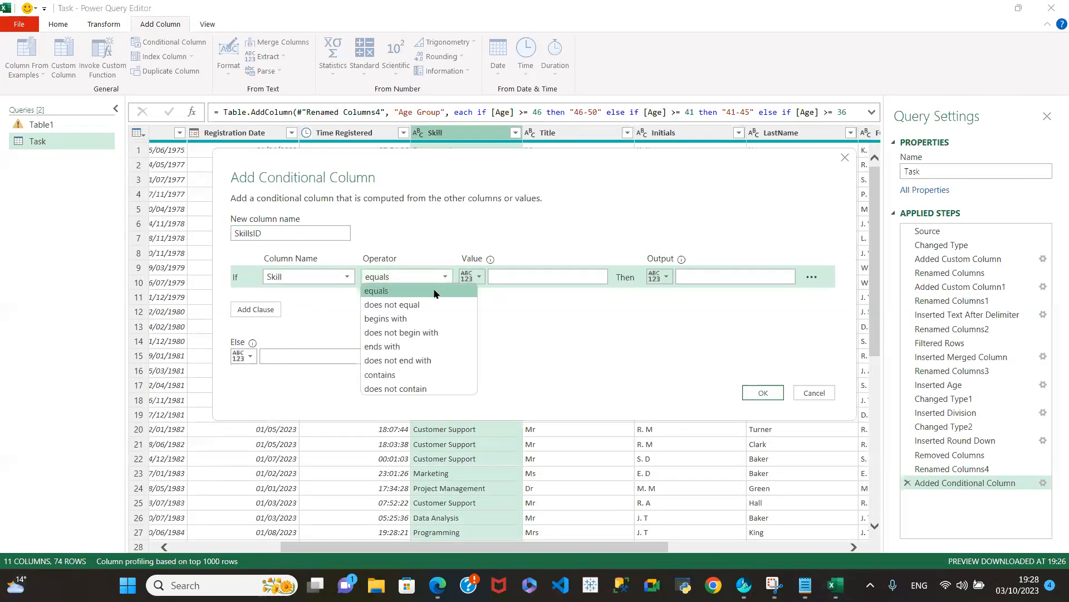
{"action": "left_click", "coordinate": [434, 291]}
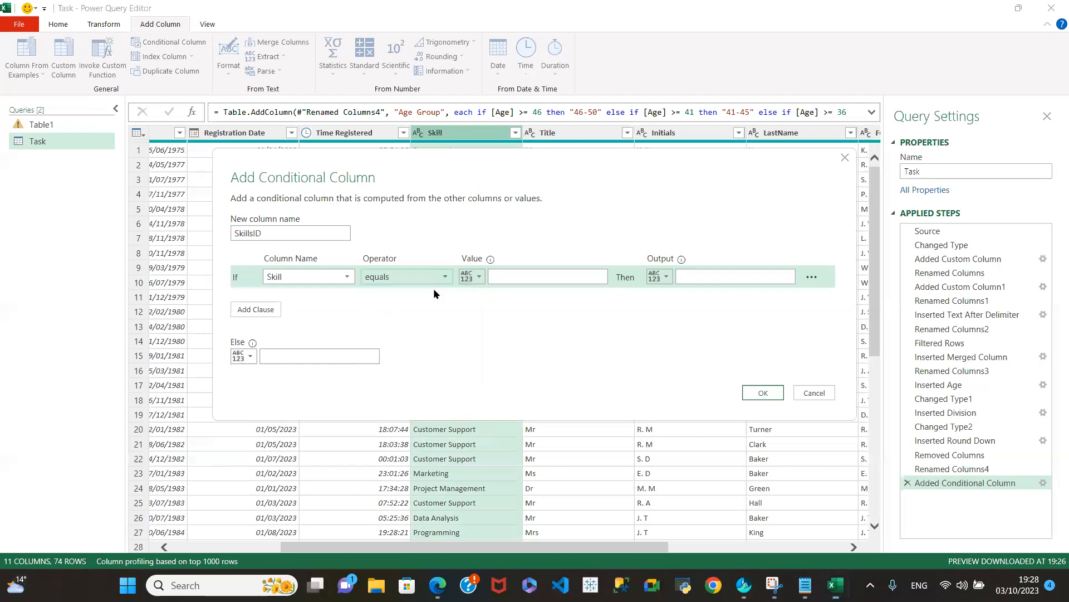
{"action": "left_click", "coordinate": [510, 278]}
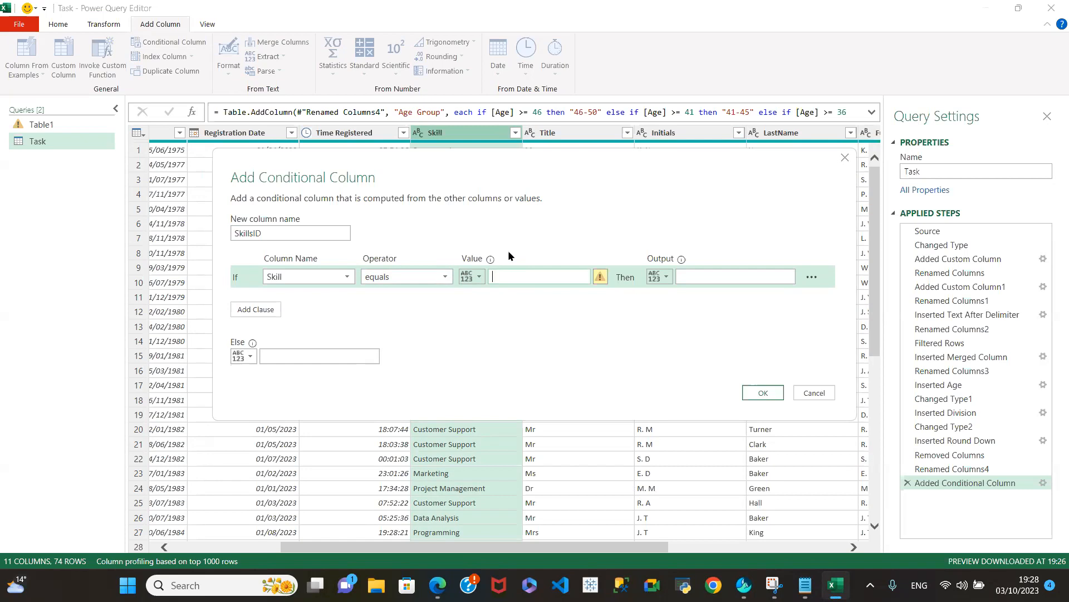
{"action": "type", "text": "C"}
{"action": "type", "text": "ustomer Support"}
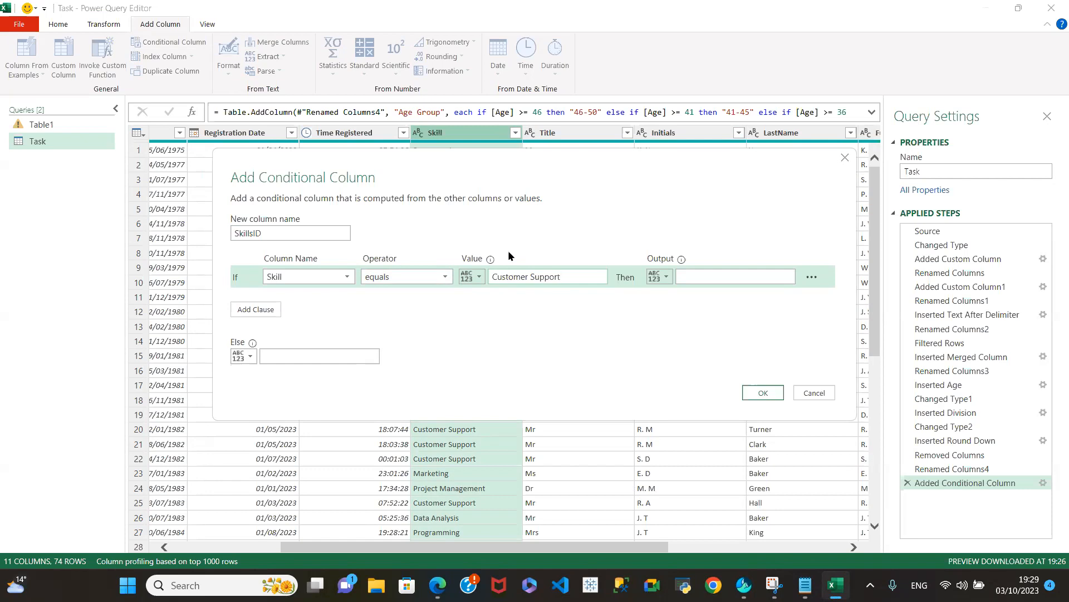
{"action": "left_click", "coordinate": [707, 278]}
{"action": "type", "text": "CS"}
Add a second clause that outputs DA when Skill equals Data Analysis.
{"action": "left_click", "coordinate": [276, 308]}
{"action": "left_click", "coordinate": [312, 299]}
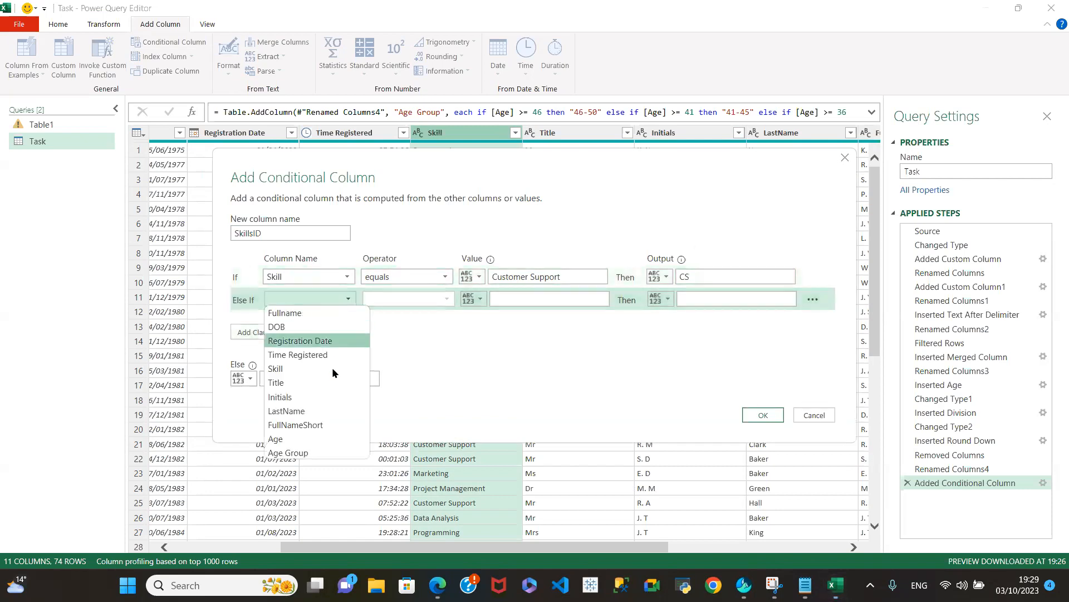
{"action": "left_click", "coordinate": [289, 368]}
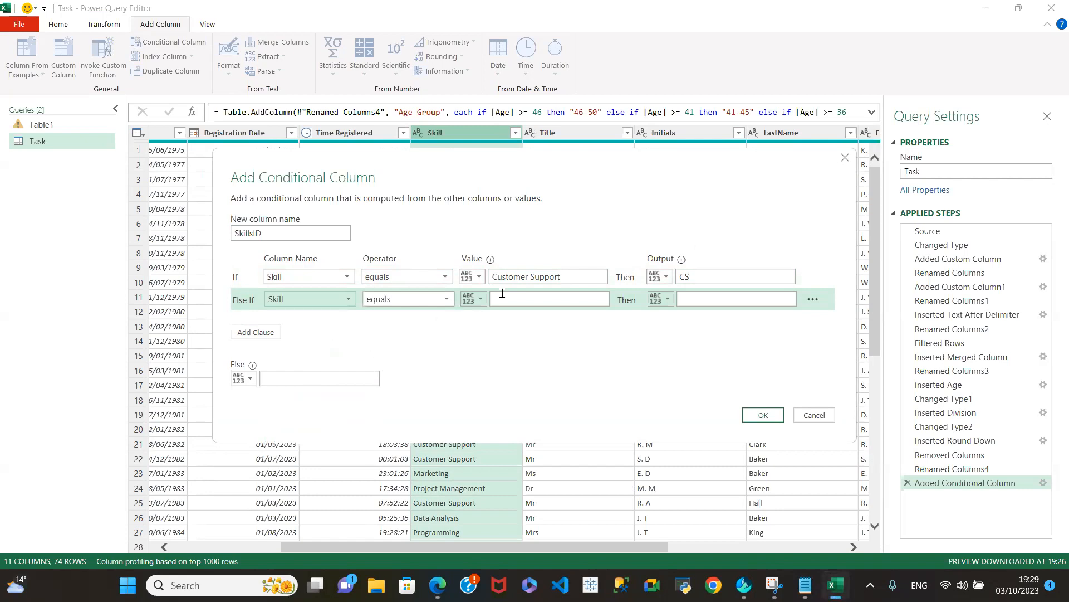
{"action": "left_click", "coordinate": [542, 298]}
{"action": "type", "text": "Data Analysis"}
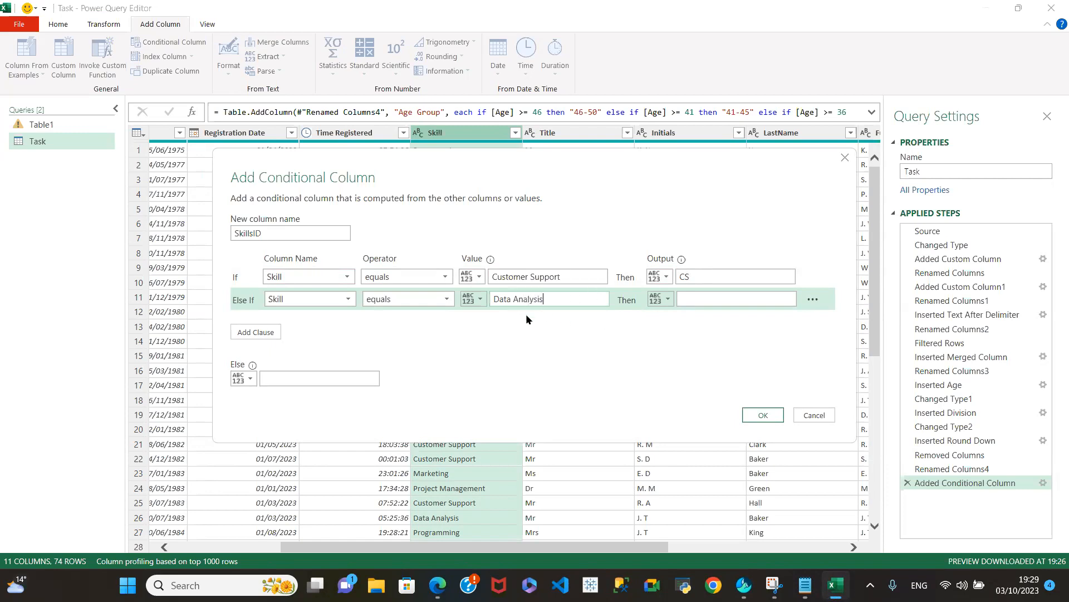
{"action": "left_click", "coordinate": [705, 296]}
{"action": "type", "text": "DA"}
Add a third SkillsID clause that outputs MA when Skill equals Marketing.
{"action": "left_click", "coordinate": [256, 332]}
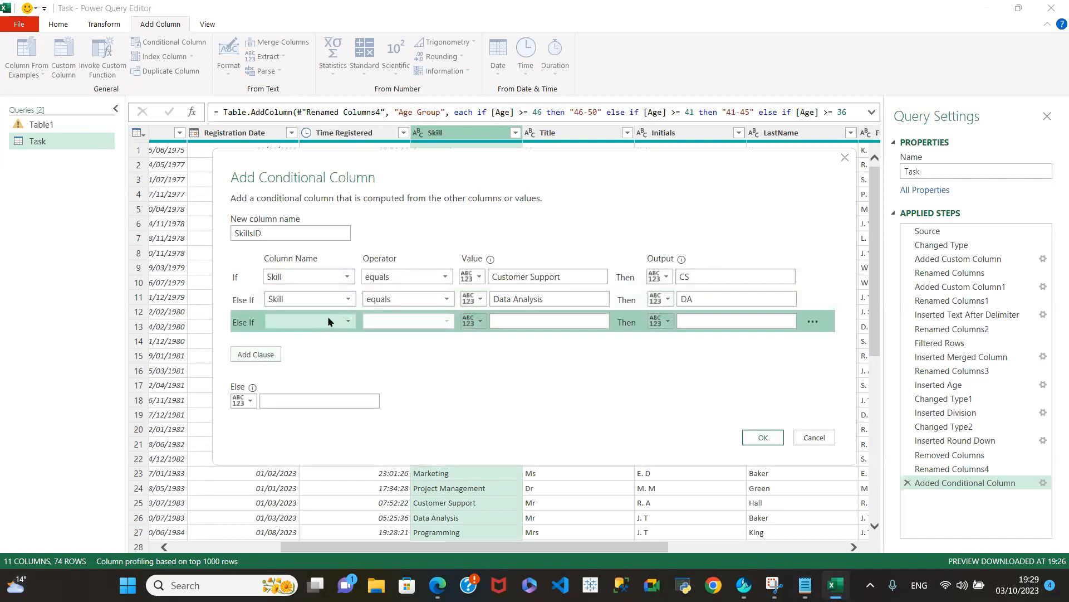
{"action": "left_click", "coordinate": [329, 317]}
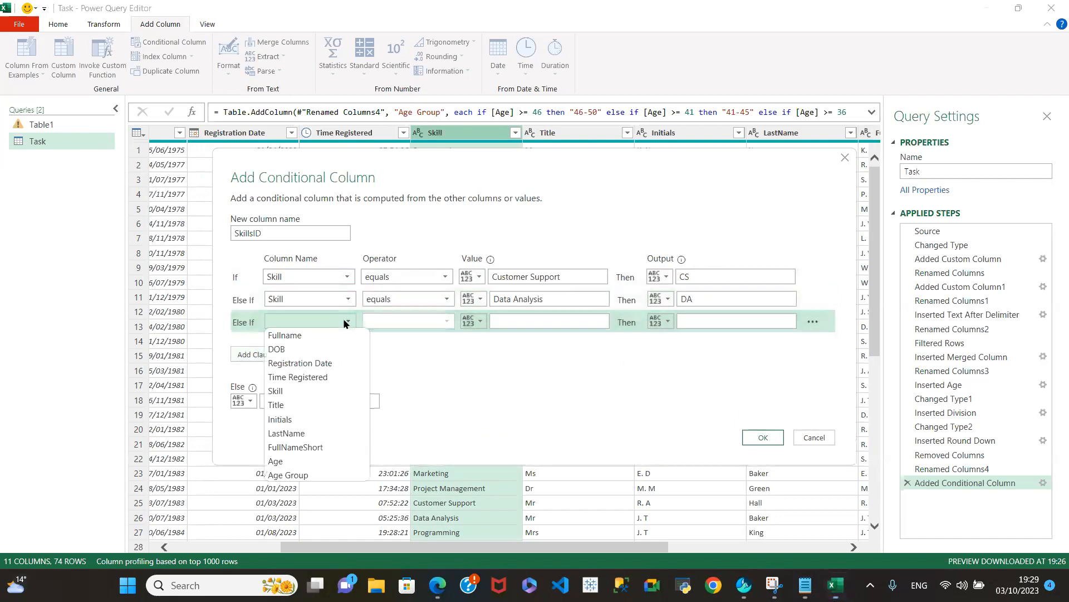
{"action": "left_click", "coordinate": [304, 391]}
{"action": "type", "text": "Marketing"}
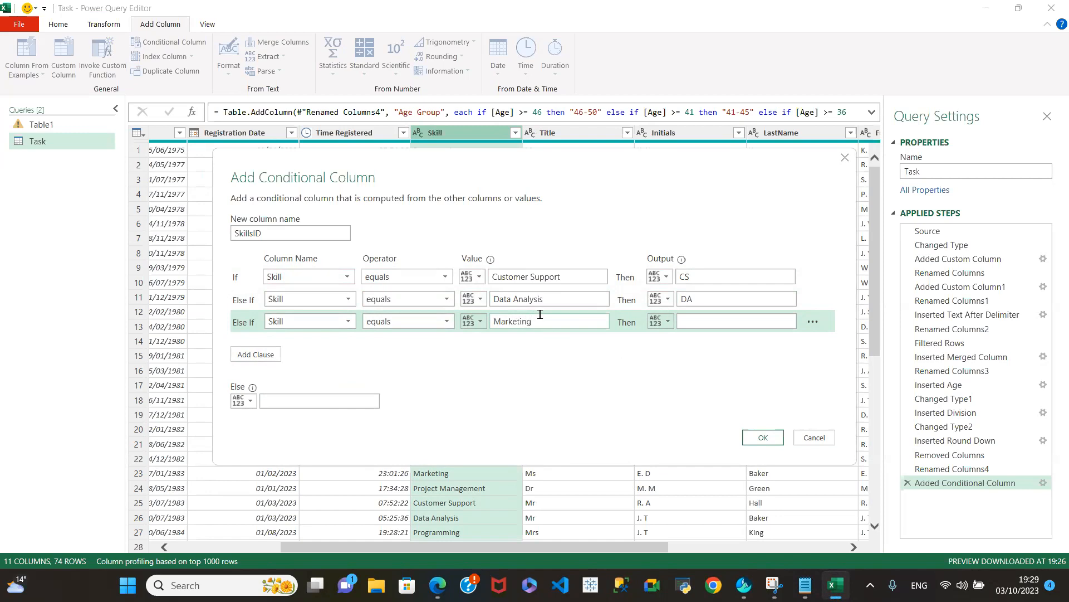
{"action": "left_click", "coordinate": [682, 321]}
{"action": "type", "text": "MA"}
Add a fourth SkillsID clause that outputs PM when Skill equals Project Management.
{"action": "left_click", "coordinate": [261, 356]}
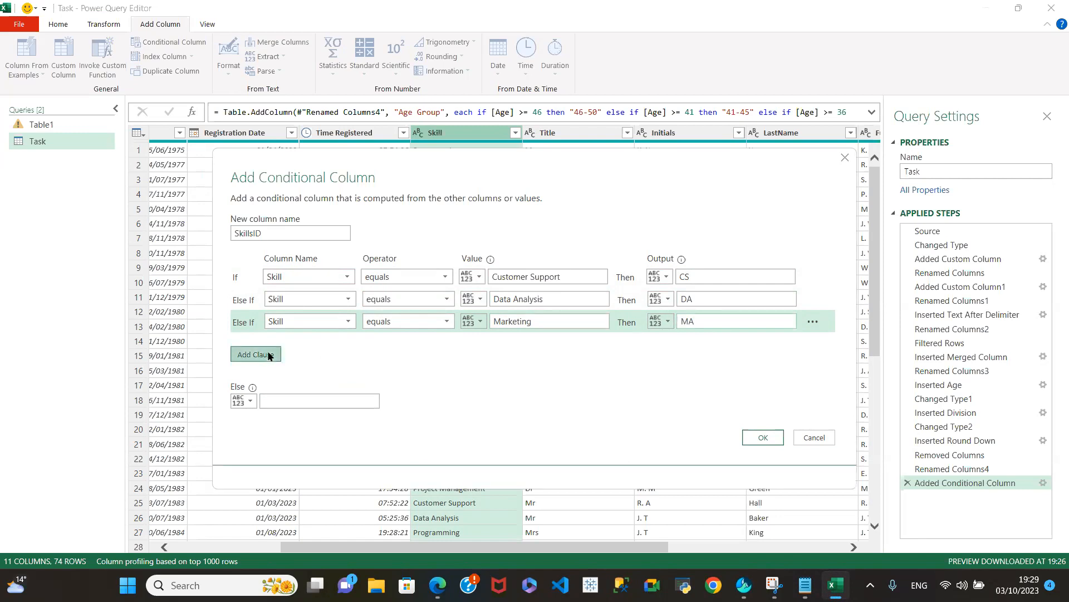
{"action": "left_click", "coordinate": [340, 344]}
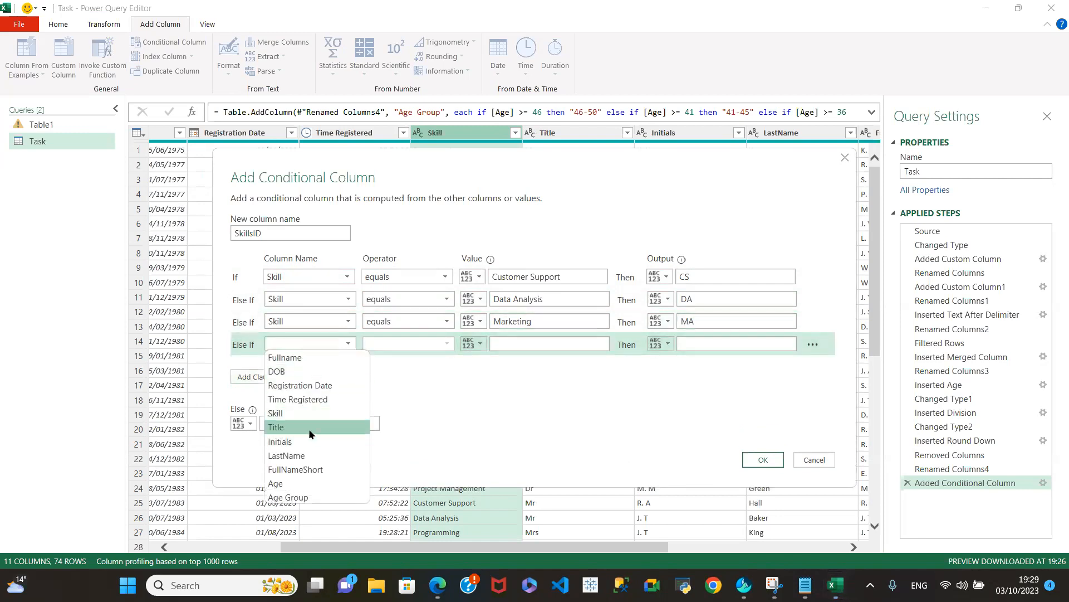
{"action": "left_click", "coordinate": [302, 414]}
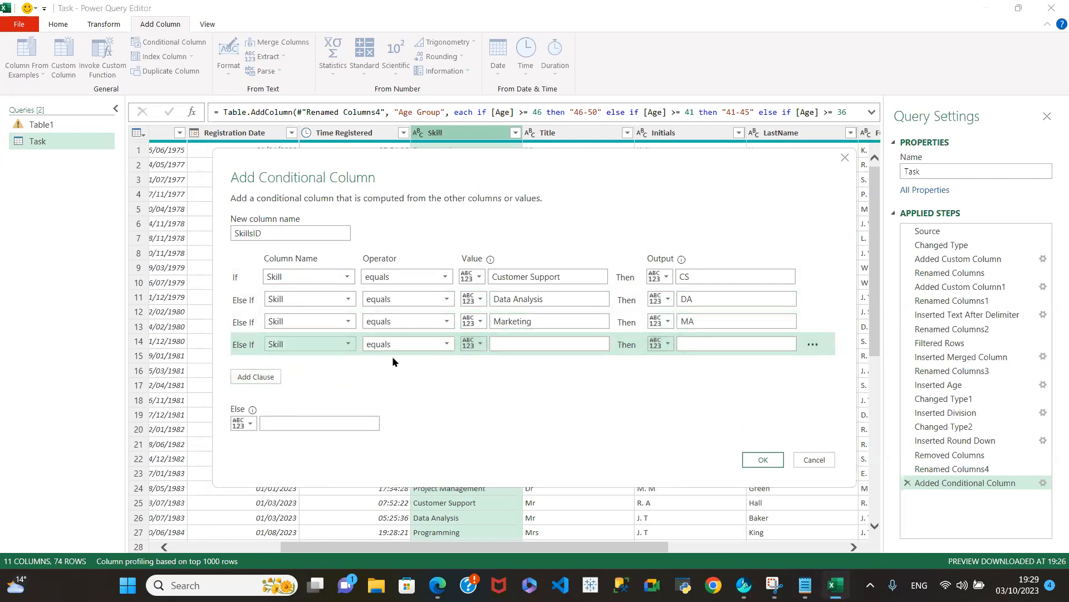
{"action": "left_click", "coordinate": [529, 341]}
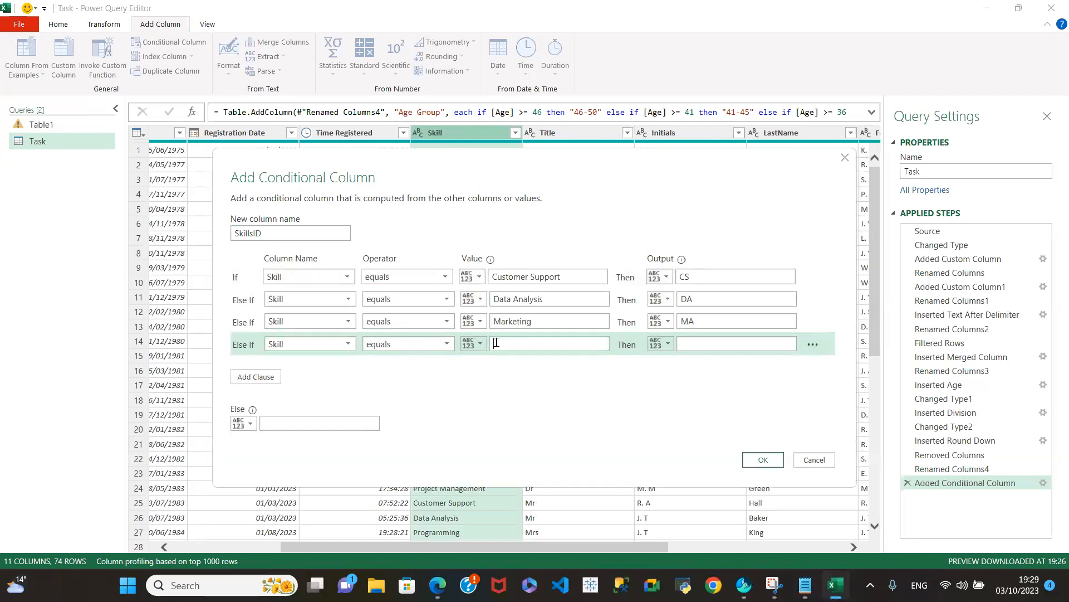
{"action": "type", "text": "Project Management"}
{"action": "left_click", "coordinate": [690, 343]}
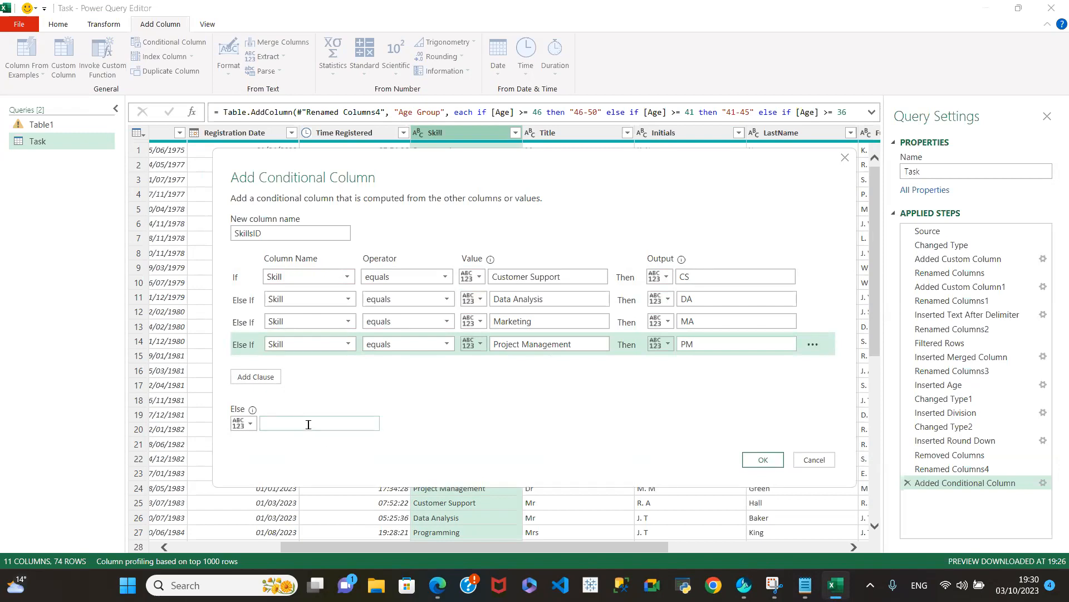
Add a fifth SkillsID clause that outputs GD when Skill equals Graphic Design.
{"action": "left_click", "coordinate": [255, 376]}
{"action": "left_click", "coordinate": [343, 368]}
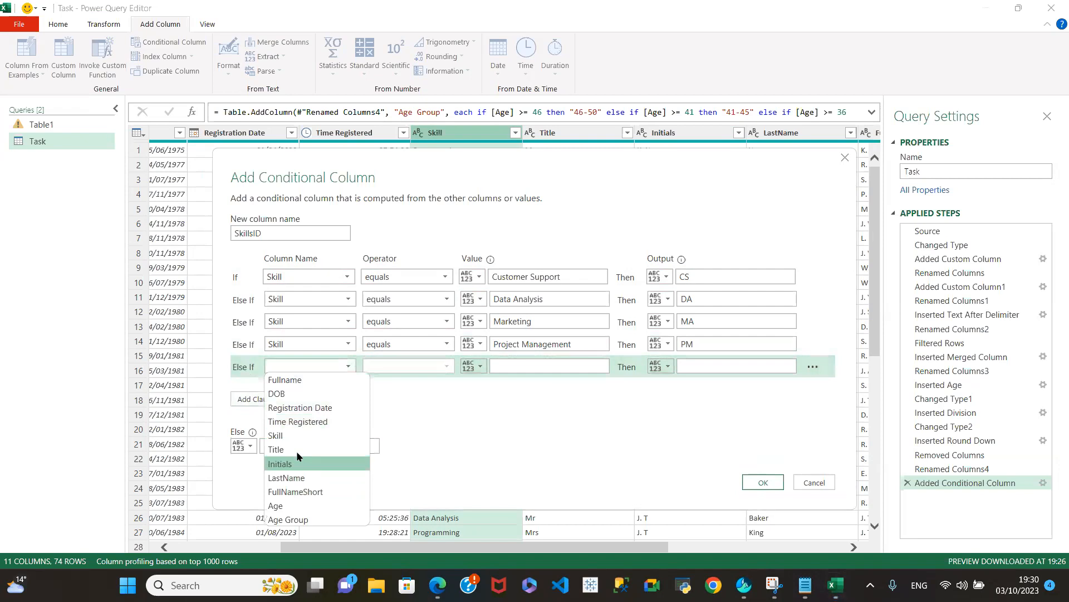
{"action": "left_click", "coordinate": [303, 435]}
{"action": "left_click", "coordinate": [538, 362]}
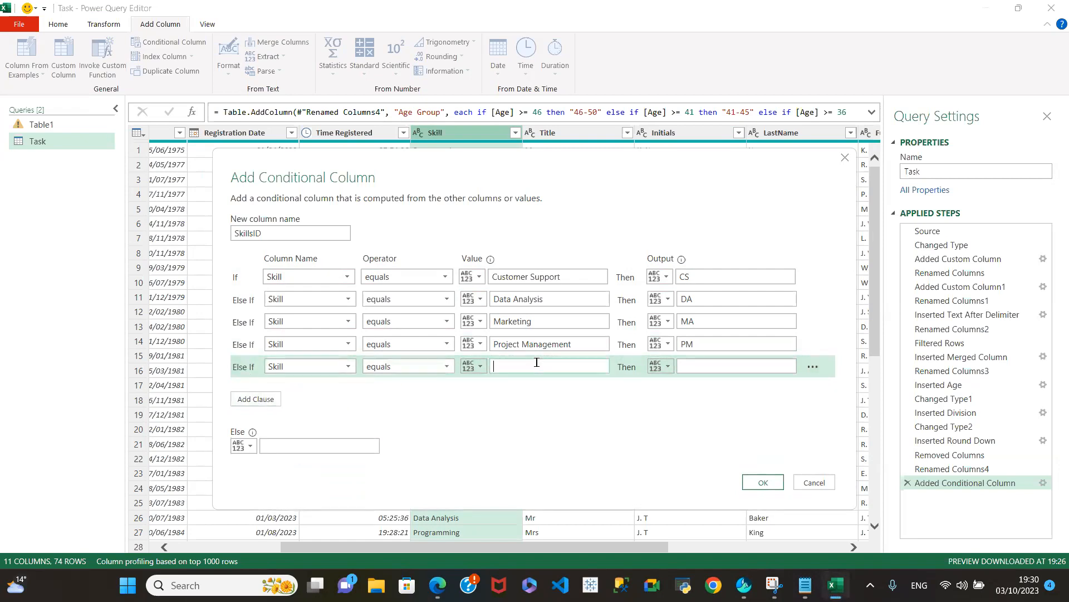
{"action": "type", "text": "Graphic DesignGD"}
Set PG as the output for all remaining skills and create the SkillsID column.
{"action": "left_click", "coordinate": [269, 444]}
{"action": "type", "text": "PG"}
{"action": "left_click", "coordinate": [754, 478]}
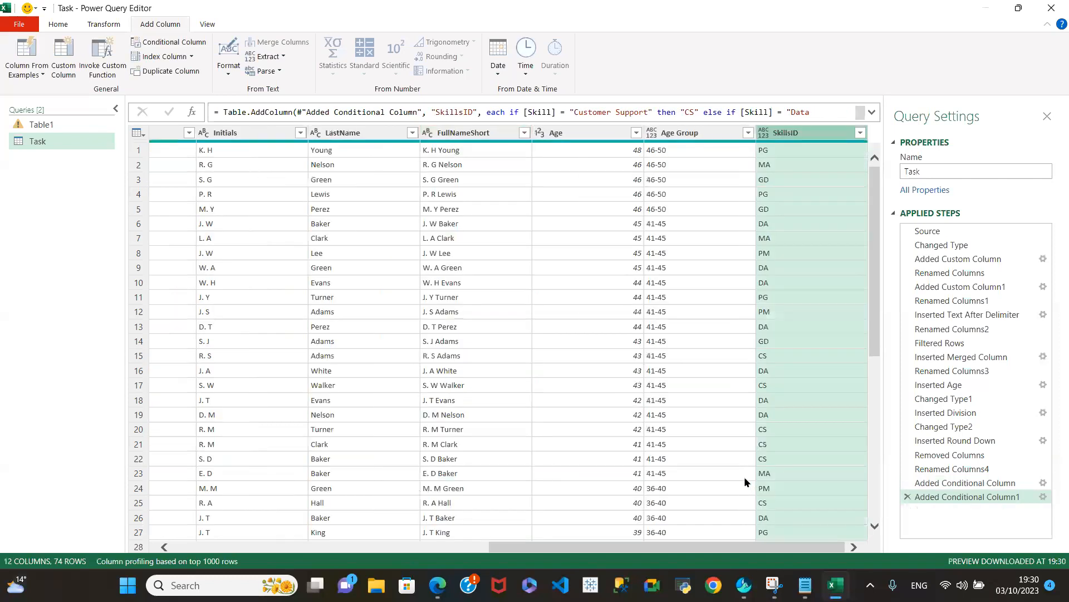
Check the distinct codes in the SkillsID column and reread the Reg ID format in the Notepad requirements.
{"action": "left_click", "coordinate": [860, 133]}
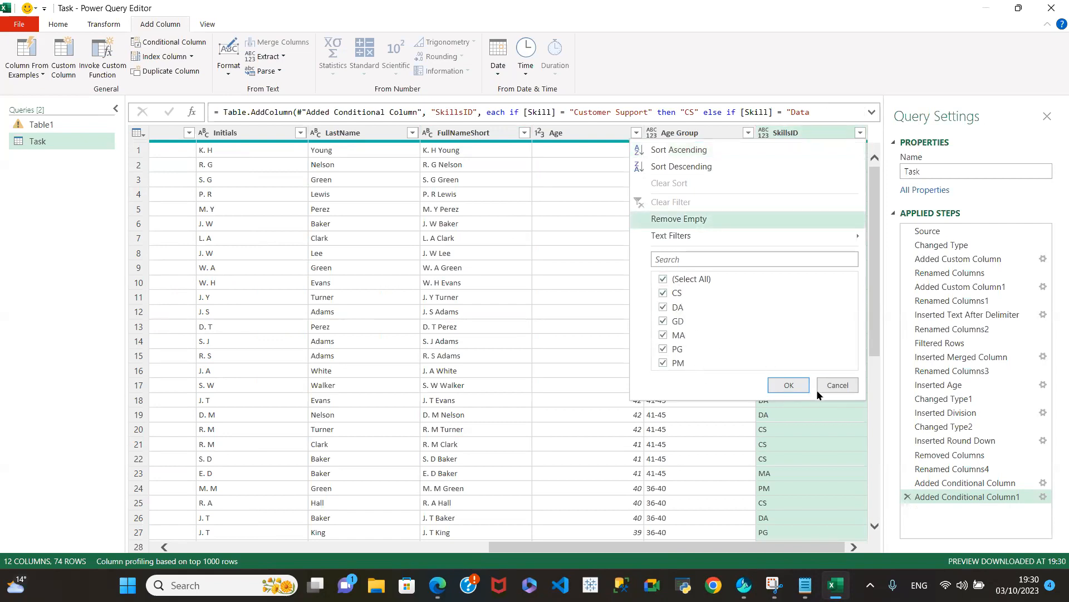
{"action": "left_click", "coordinate": [838, 385]}
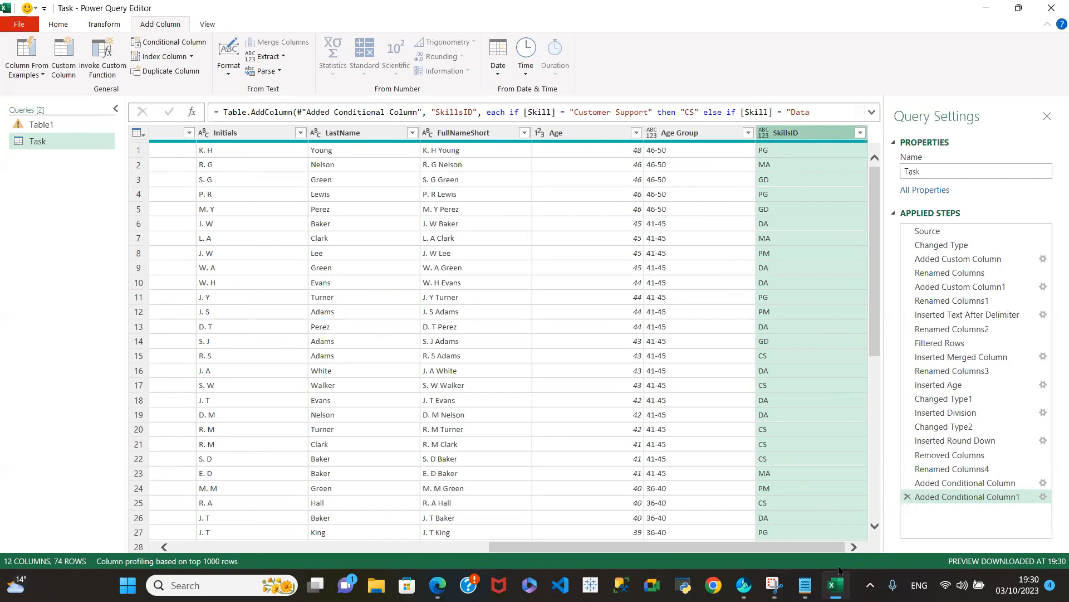
{"action": "left_click", "coordinate": [805, 585]}
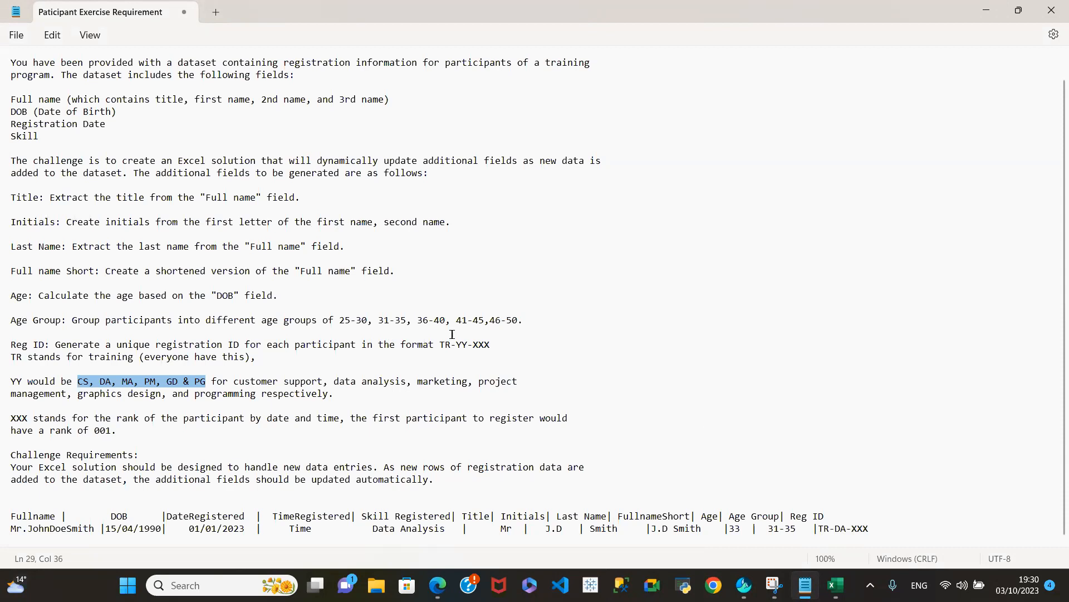
{"action": "left_click", "coordinate": [467, 345]}
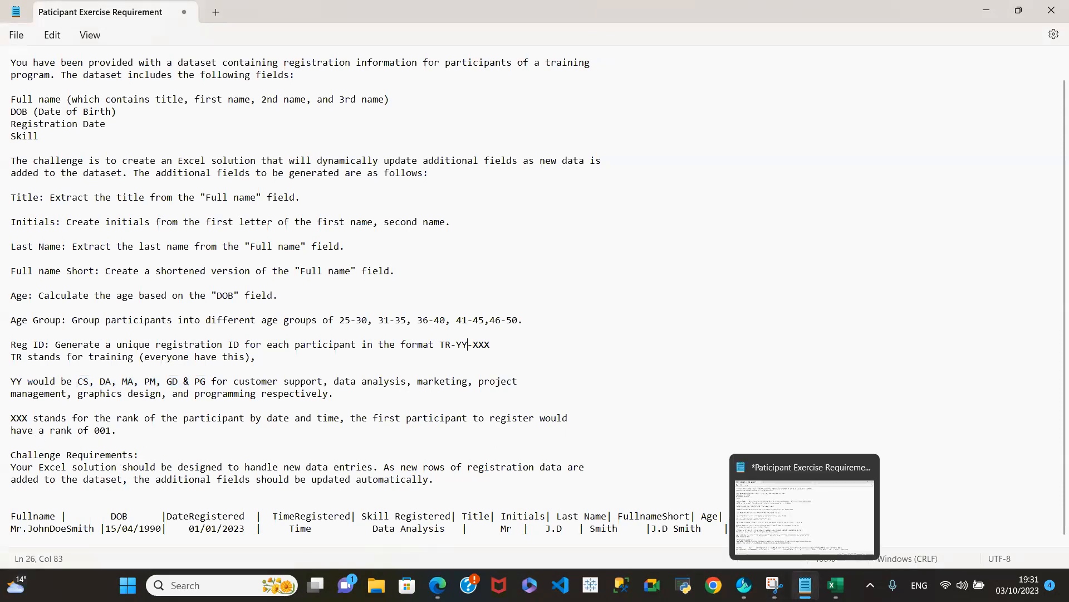
{"action": "left_click", "coordinate": [813, 500]}
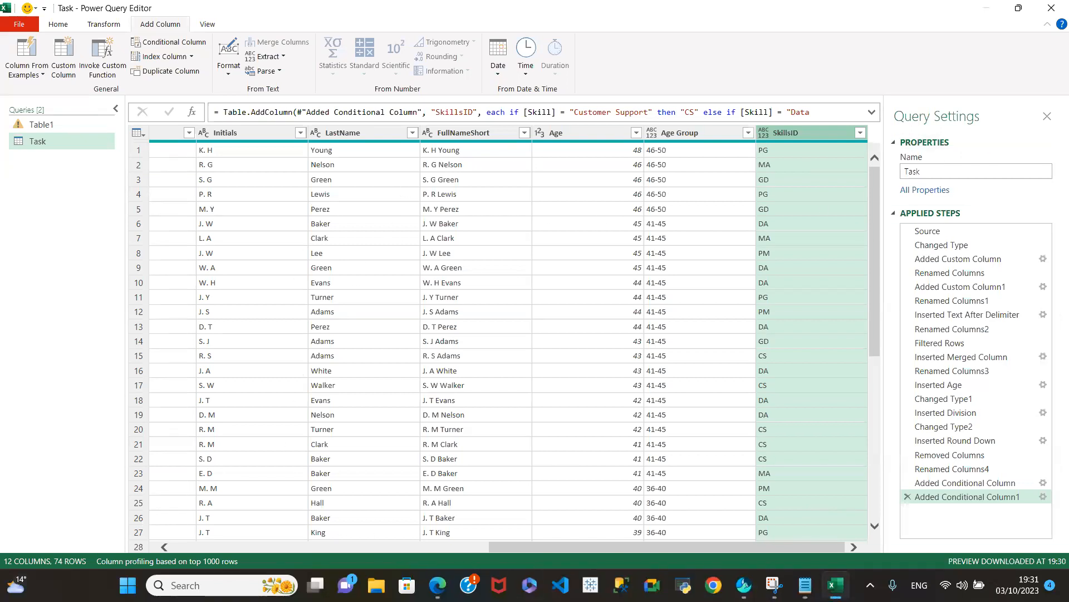
Select the Registration Date and Time Registered columns together, in that order, and start merging them.
{"action": "left_click_drag", "start_coordinate": [752, 552], "coordinate": [401, 554]}
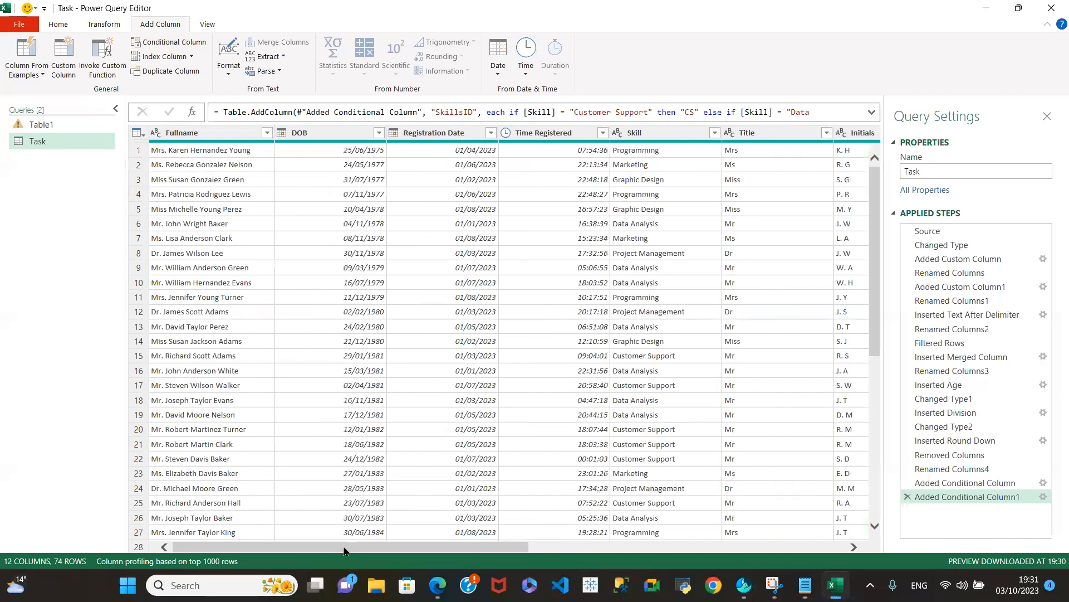
{"action": "left_click", "coordinate": [448, 136]}
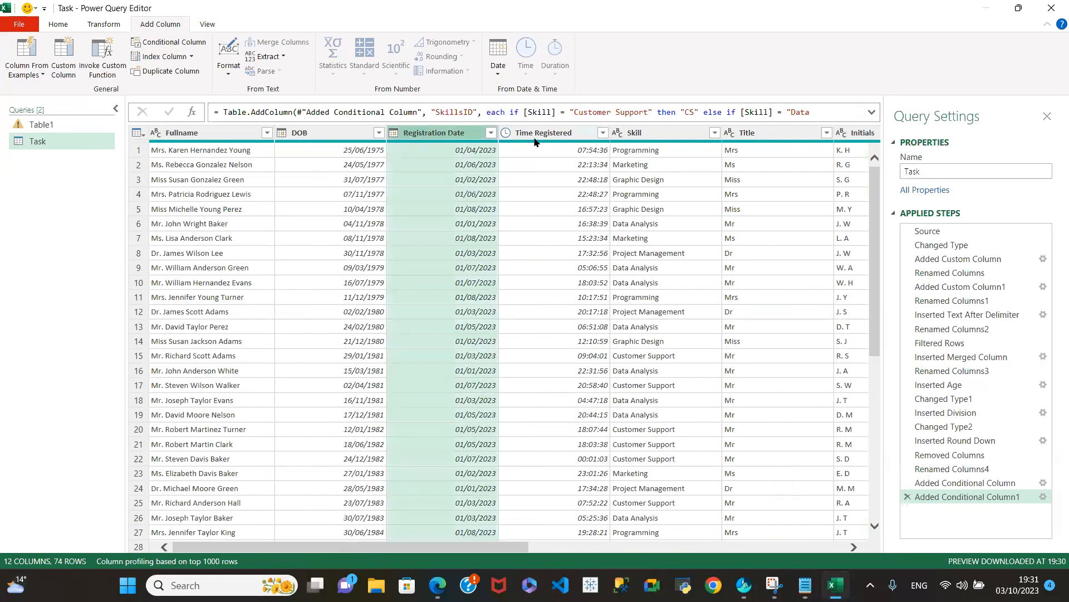
{"action": "left_click", "coordinate": [564, 137]}
{"action": "left_click", "coordinate": [458, 138]}
{"action": "left_click", "coordinate": [546, 135]}
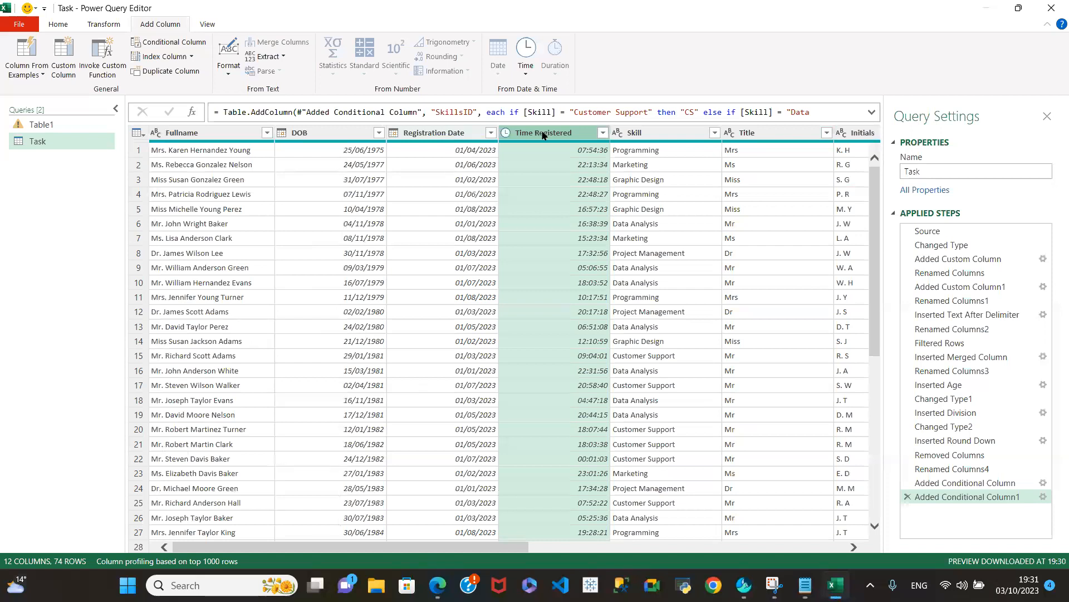
{"action": "left_click", "coordinate": [445, 138]}
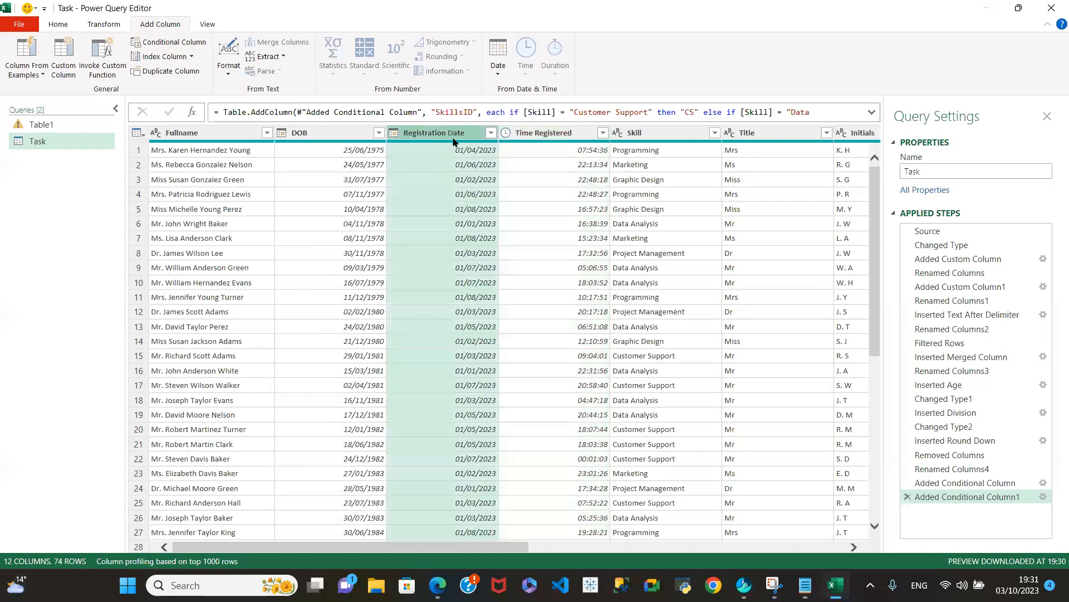
{"action": "left_click", "coordinate": [560, 135], "text": "ctrl"}
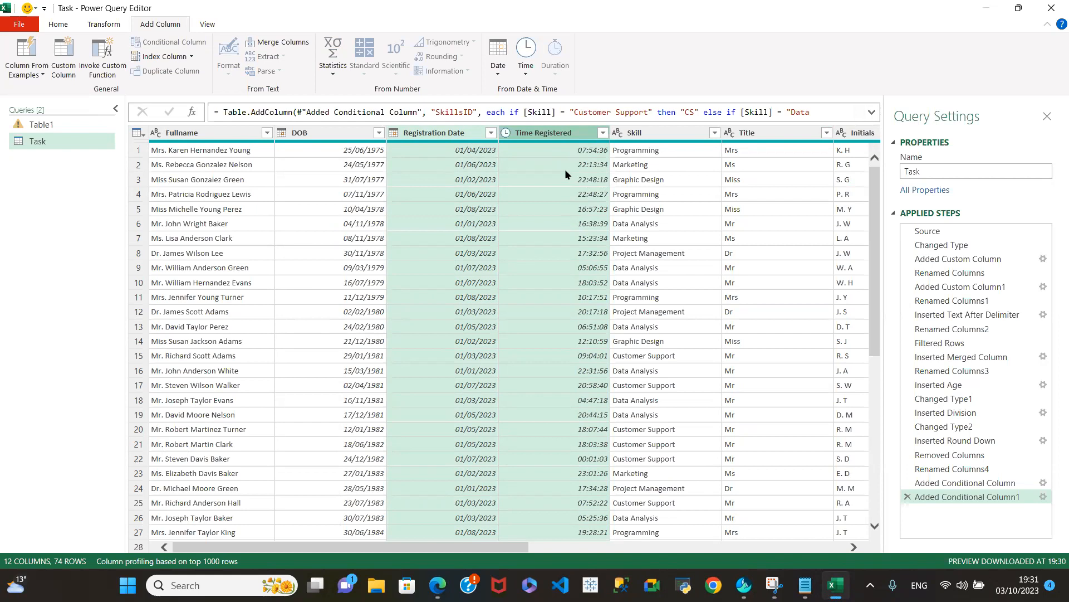
{"action": "right_click", "coordinate": [466, 136]}
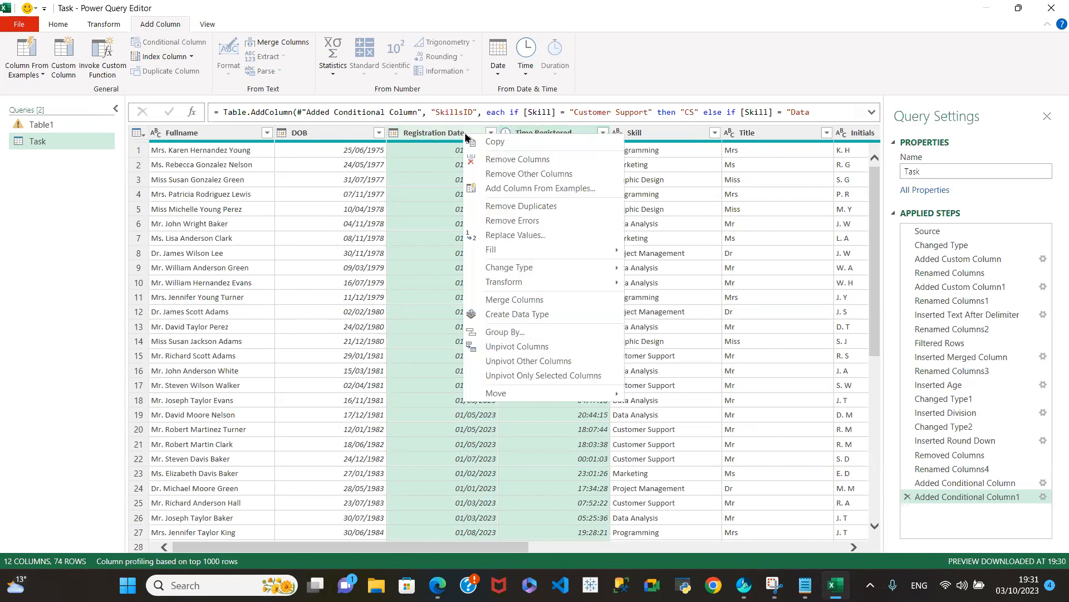
{"action": "left_click", "coordinate": [515, 301]}
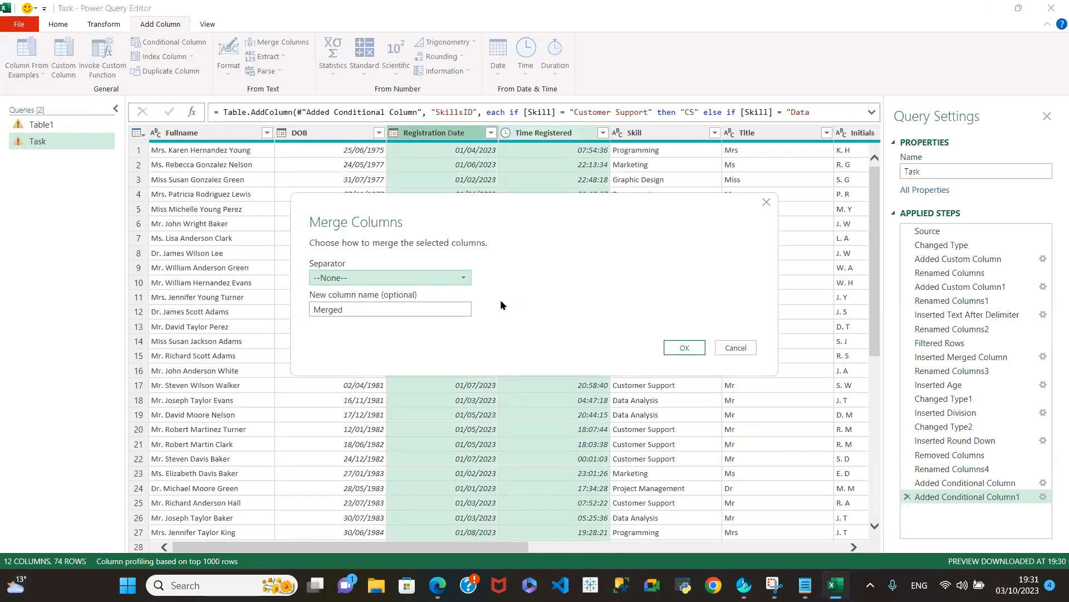
Merge the two selected columns with a space separator into a column named Date/Time Registered.
{"action": "left_click", "coordinate": [462, 278]}
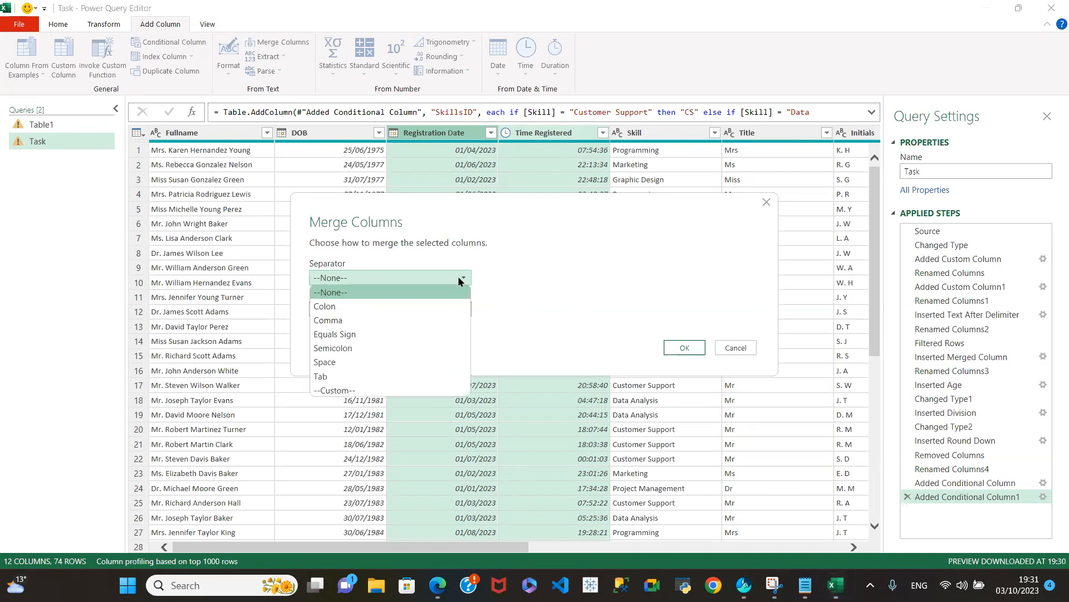
{"action": "left_click", "coordinate": [348, 363]}
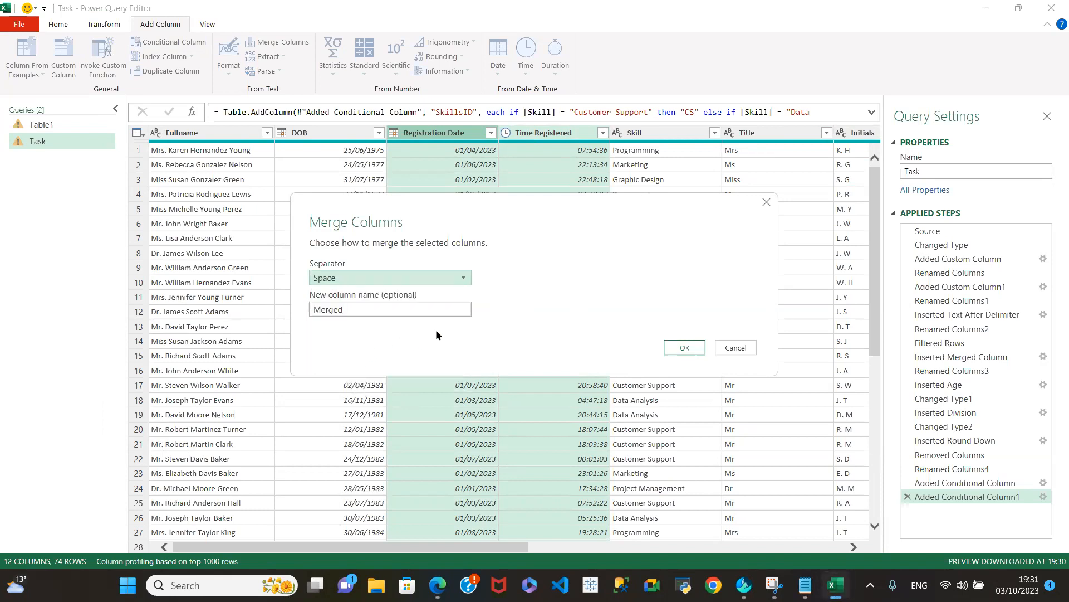
{"action": "left_click_drag", "start_coordinate": [354, 307], "coordinate": [282, 306]}
{"action": "type", "text": "Date/Time Registere"}
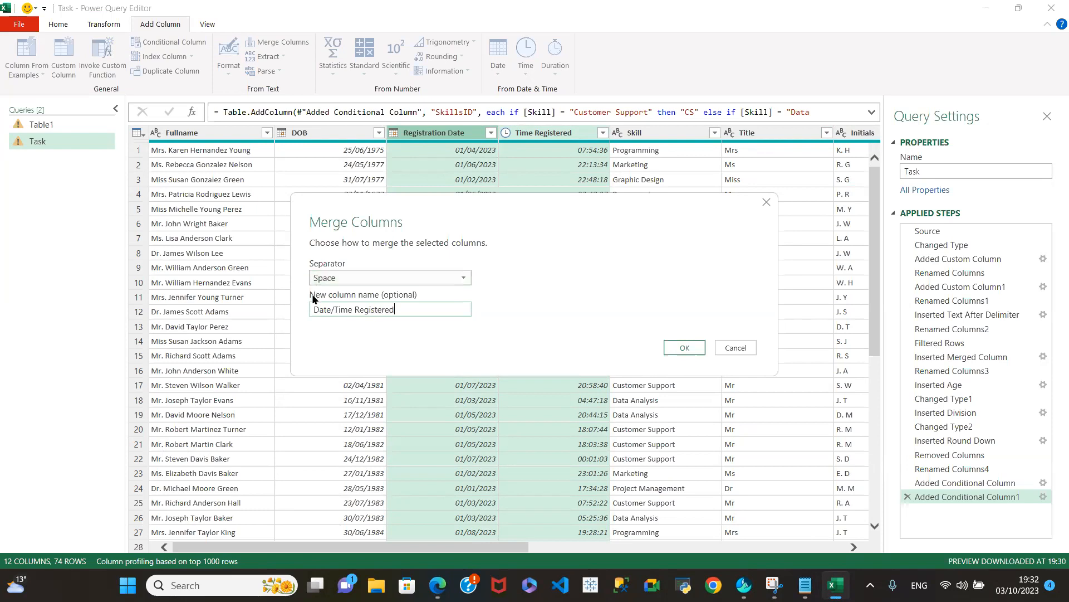
{"action": "left_click", "coordinate": [689, 344]}
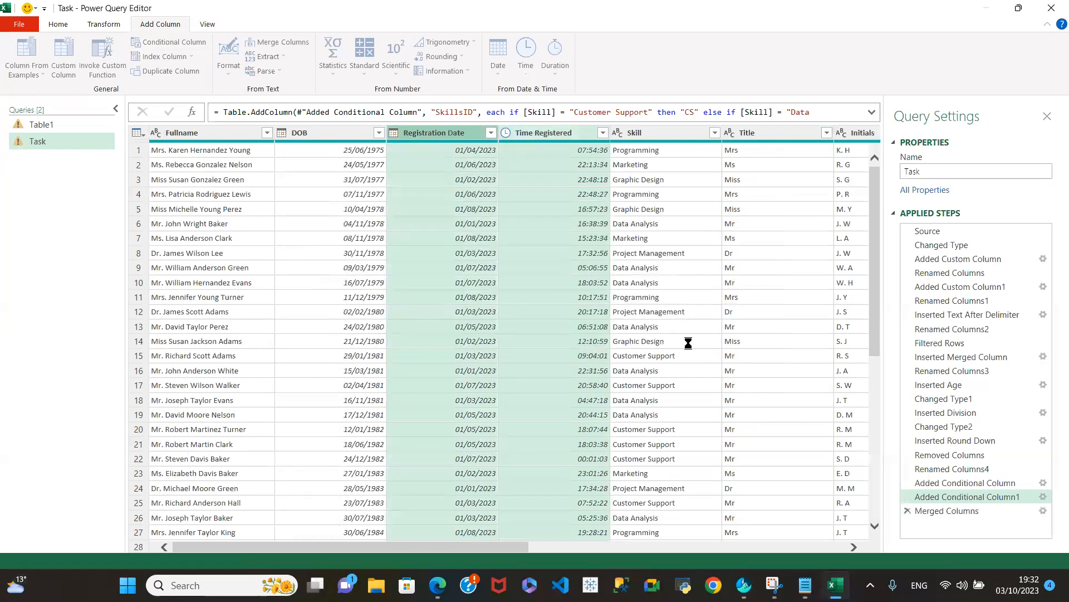
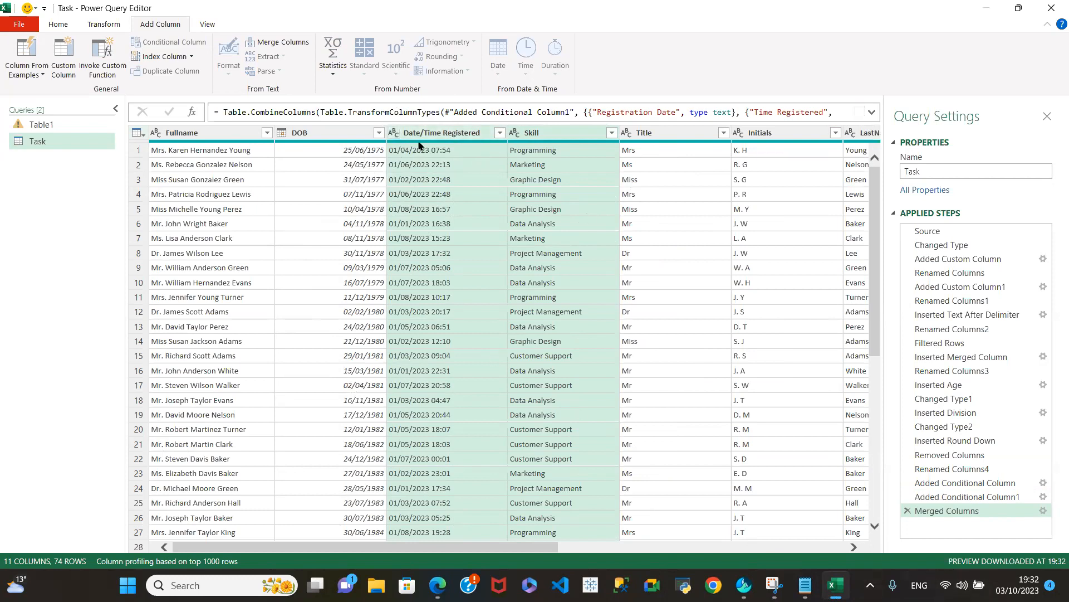
Sort the table by Date/Time Registered in ascending order and look over the sorted rows.
{"action": "left_click", "coordinate": [499, 133]}
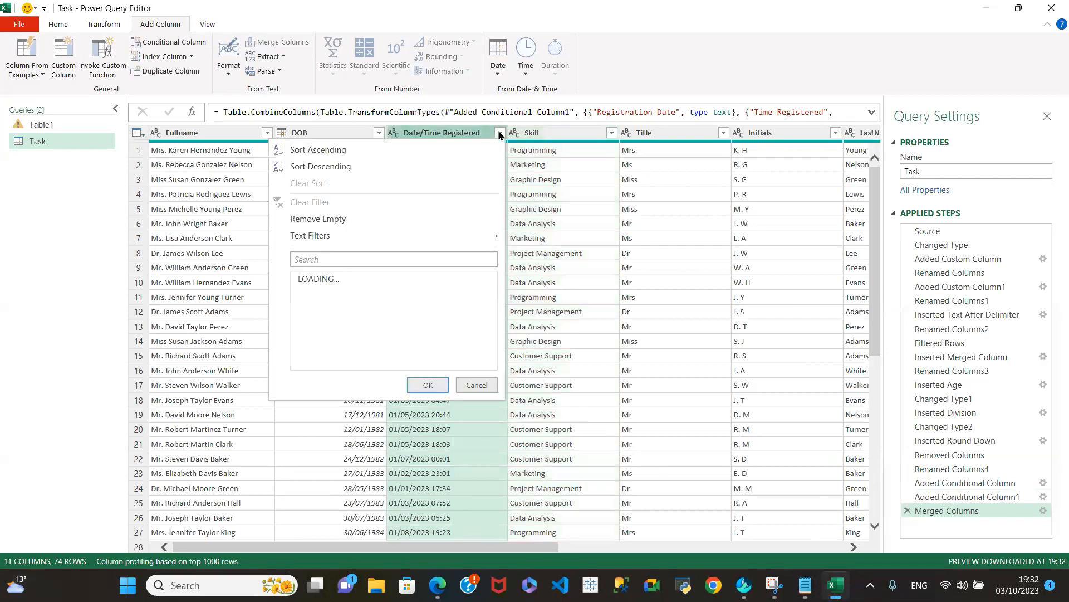
{"action": "left_click", "coordinate": [358, 148]}
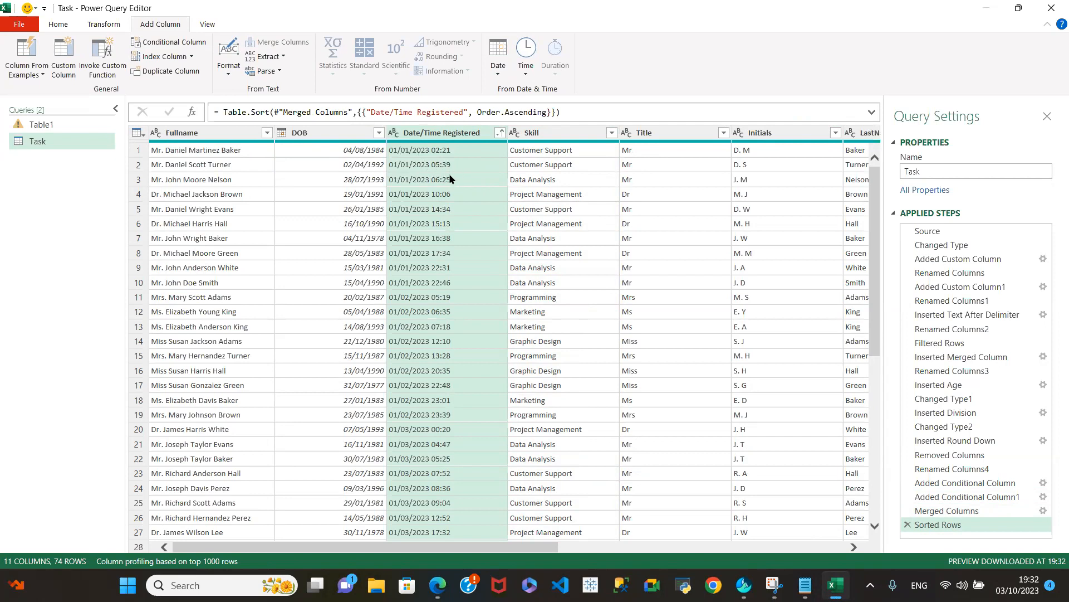
{"action": "scroll", "coordinate": [450, 374], "scroll_direction": "down", "scroll_amount": 5}
{"action": "scroll", "coordinate": [453, 372], "scroll_direction": "up", "scroll_amount": 6}
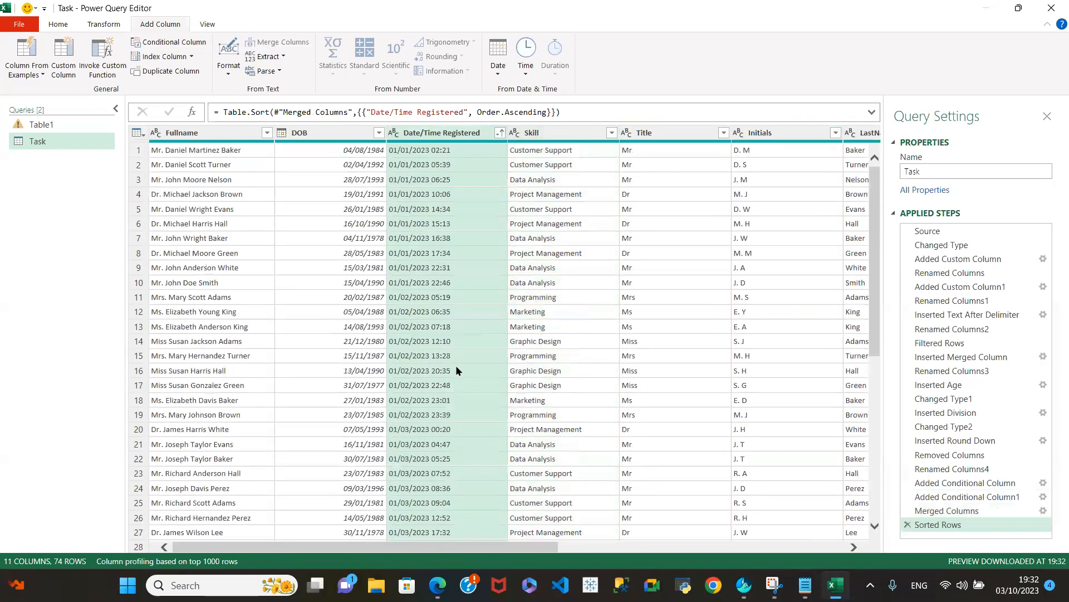
Add a custom index column starting at 001 with an increment of 1, and change its data type to text.
{"action": "left_click", "coordinate": [453, 137]}
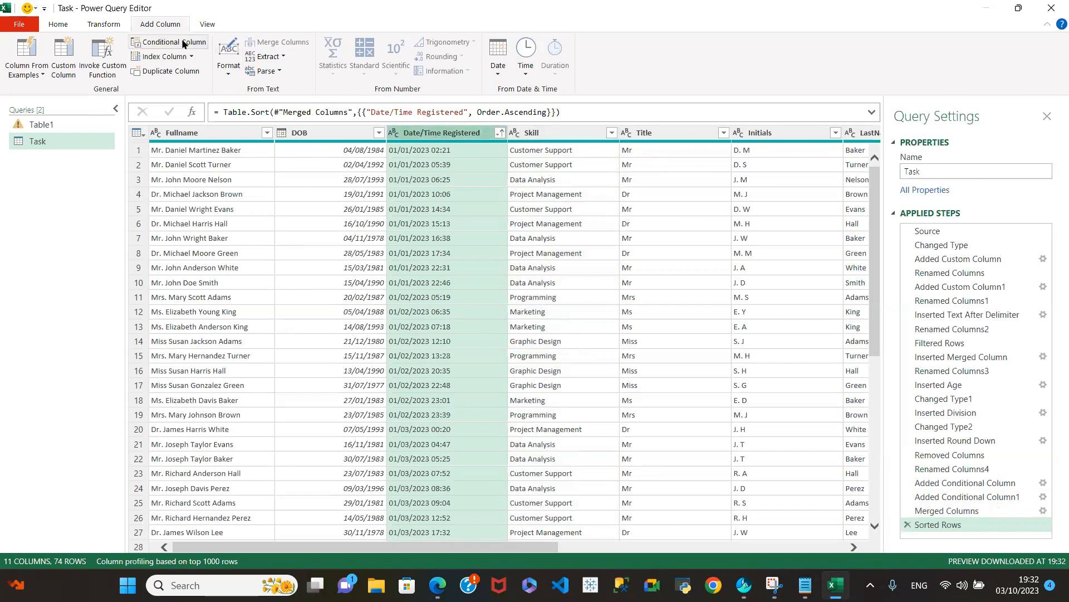
{"action": "left_click", "coordinate": [192, 57]}
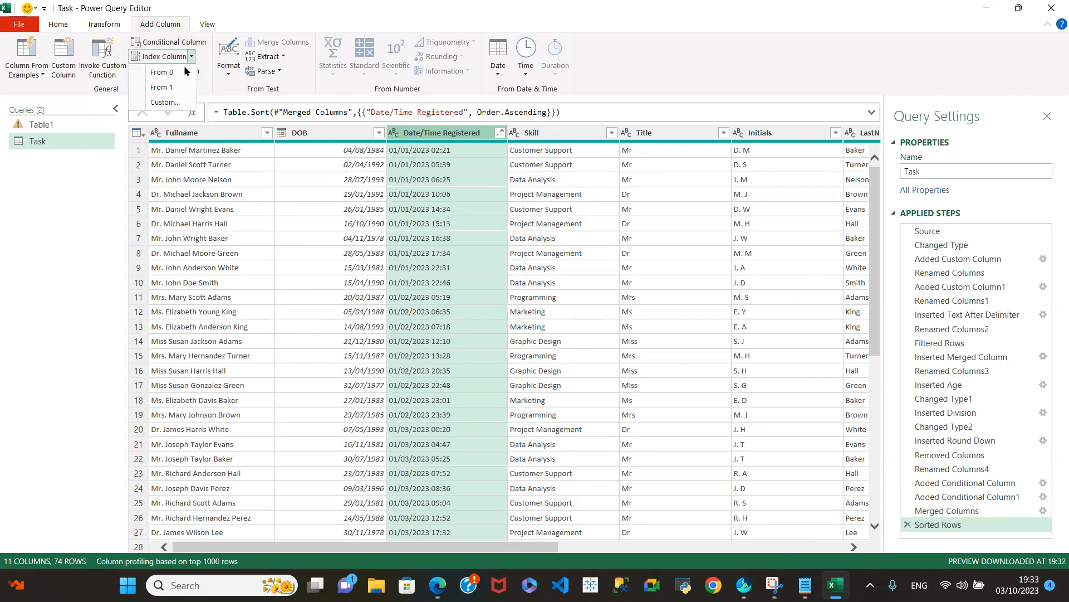
{"action": "left_click", "coordinate": [164, 102]}
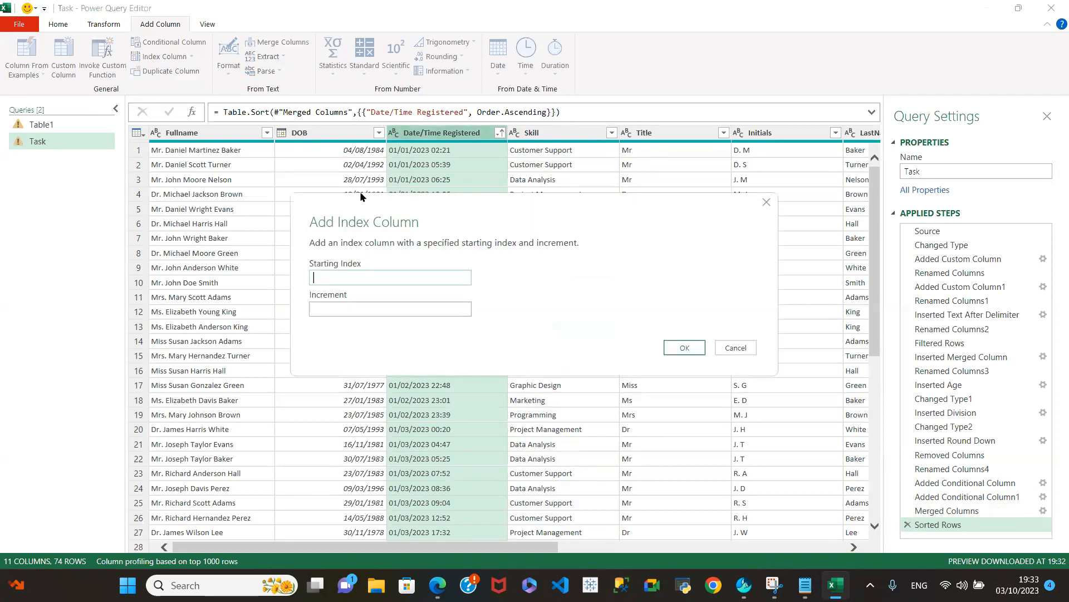
{"action": "left_click", "coordinate": [357, 281]}
{"action": "type", "text": "00"}
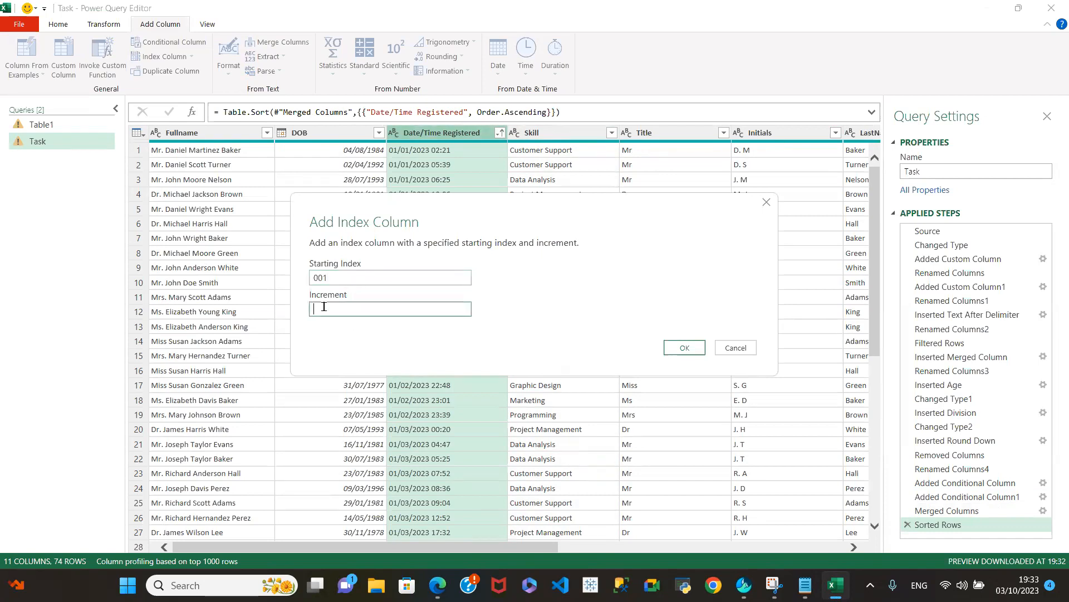
{"action": "type", "text": "1"}
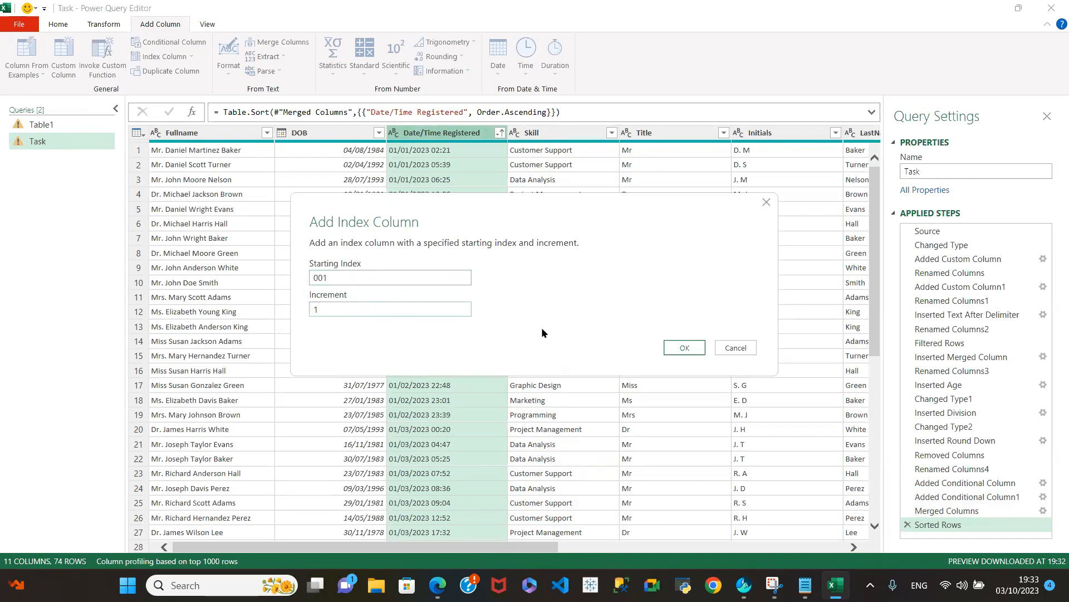
{"action": "left_click", "coordinate": [685, 345]}
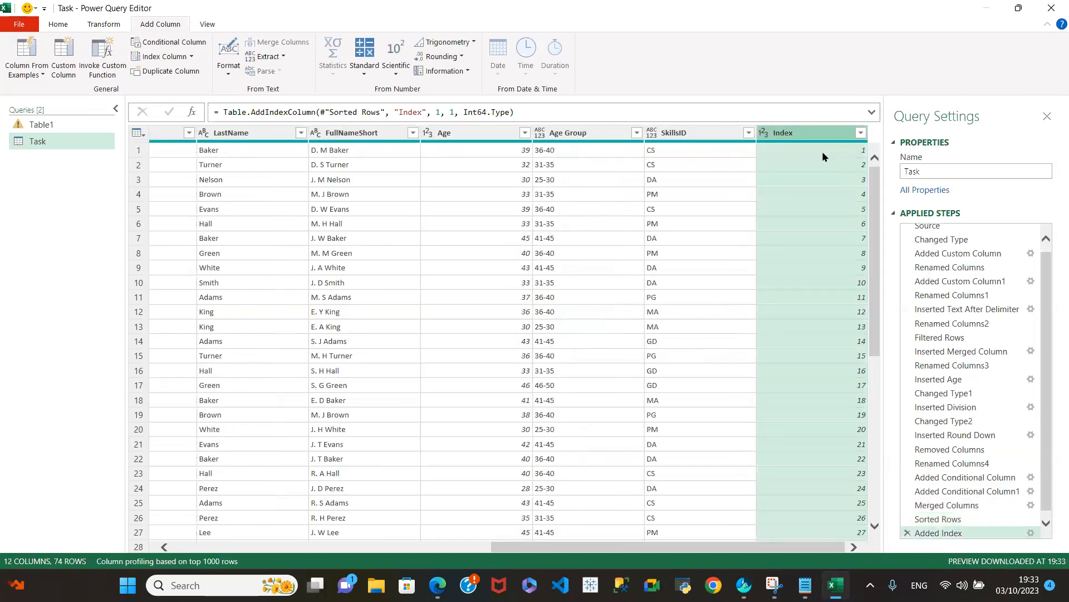
{"action": "left_click", "coordinate": [764, 134]}
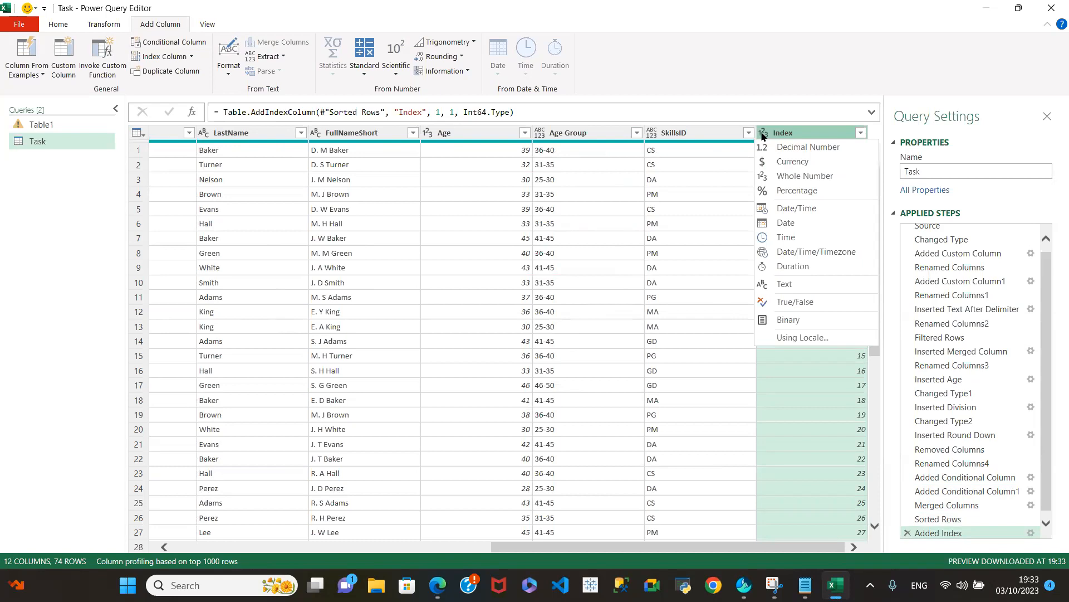
{"action": "left_click", "coordinate": [793, 283]}
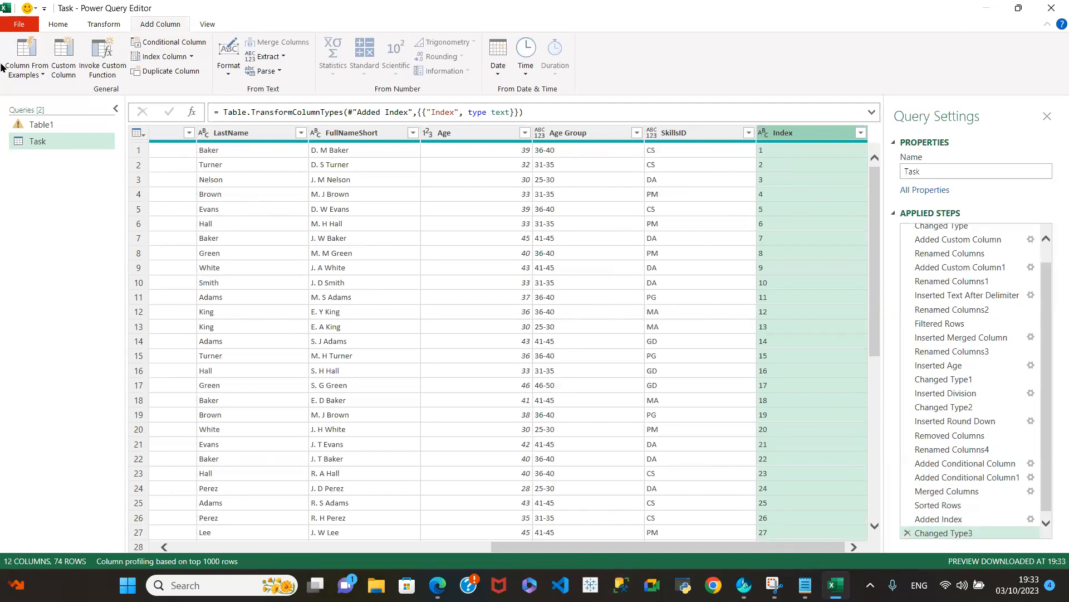
Add a column from examples based on the Index column, using 001 as the sample value for the first row.
{"action": "left_click", "coordinate": [33, 73]}
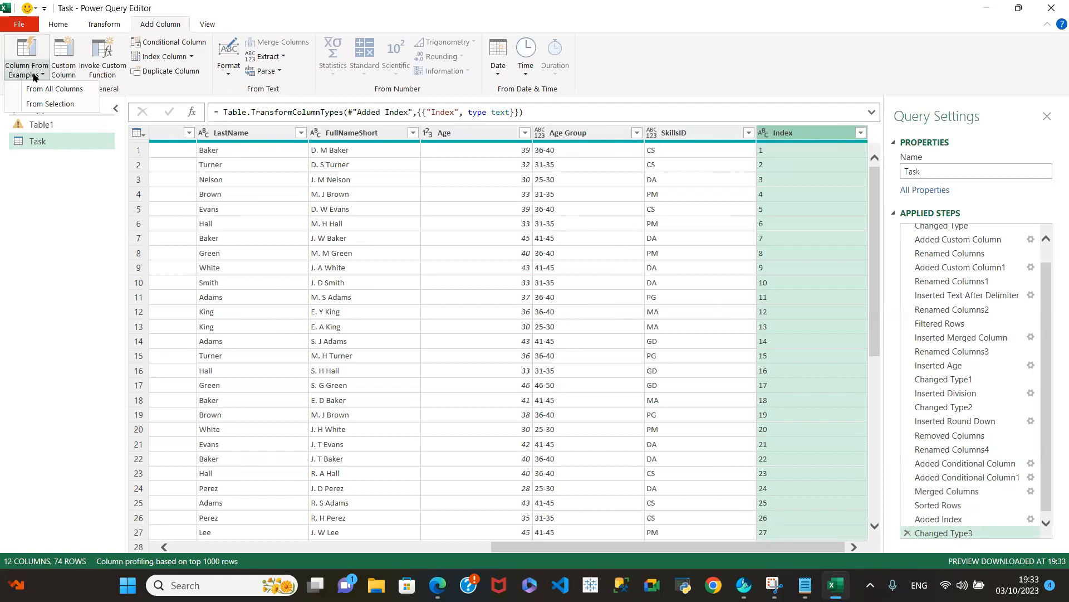
{"action": "left_click", "coordinate": [48, 103]}
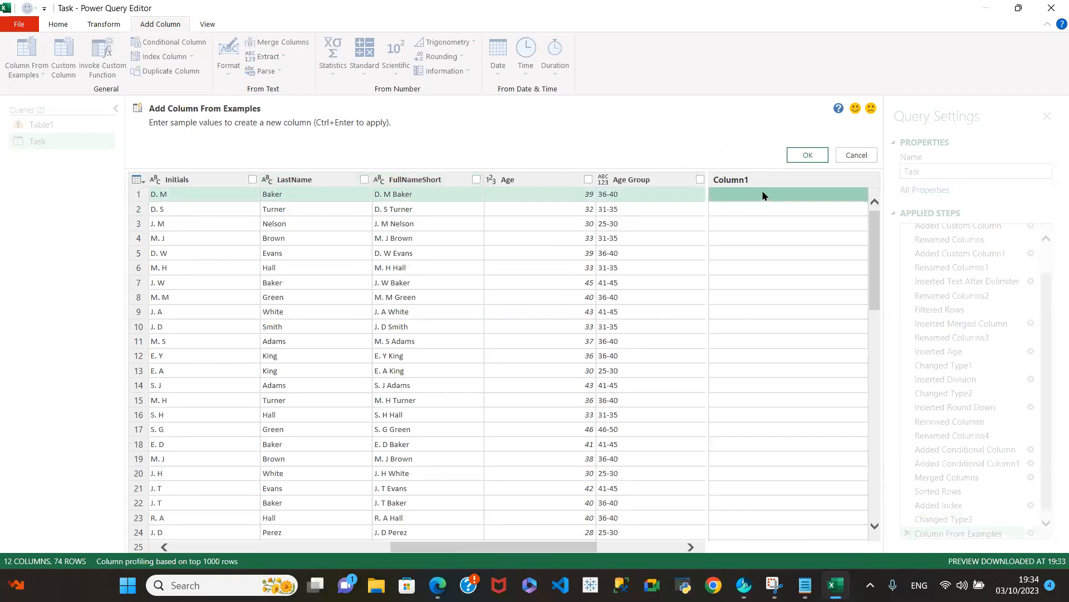
{"action": "left_click", "coordinate": [764, 195]}
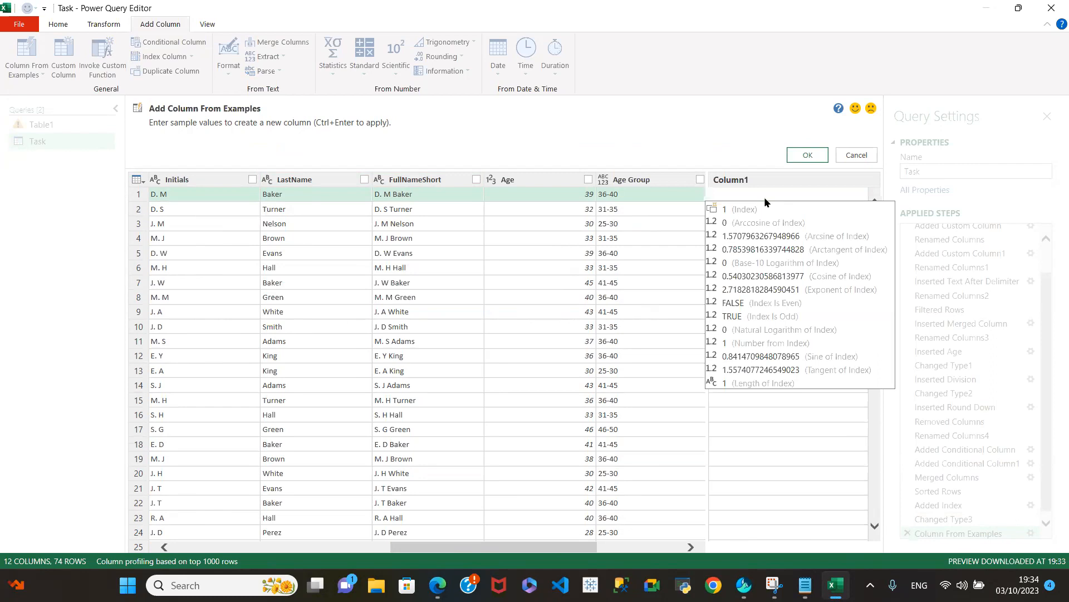
{"action": "type", "text": "001"}
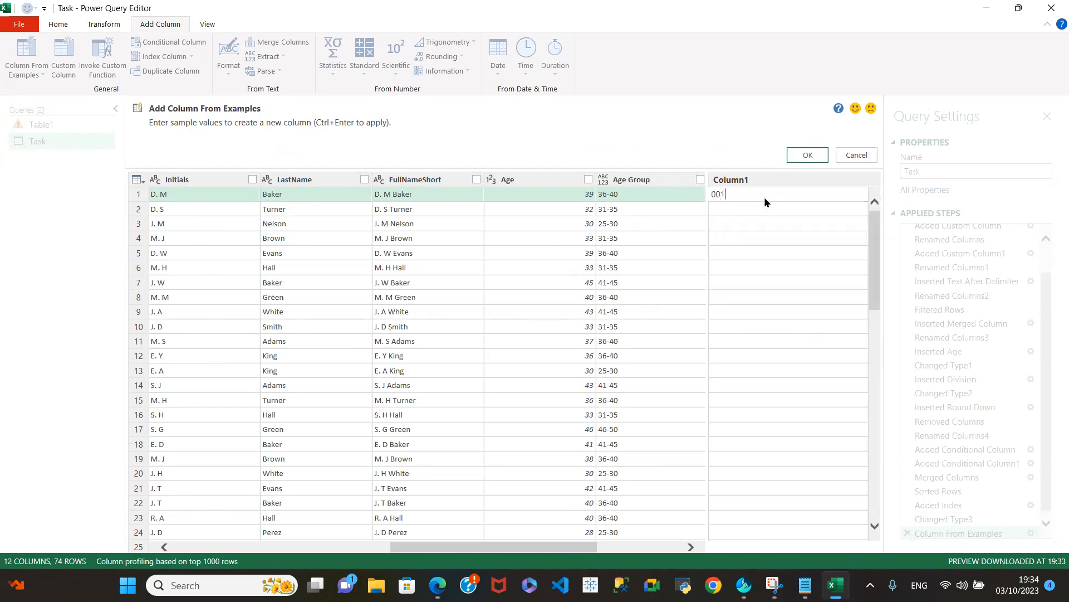
{"action": "key", "text": "Return"}
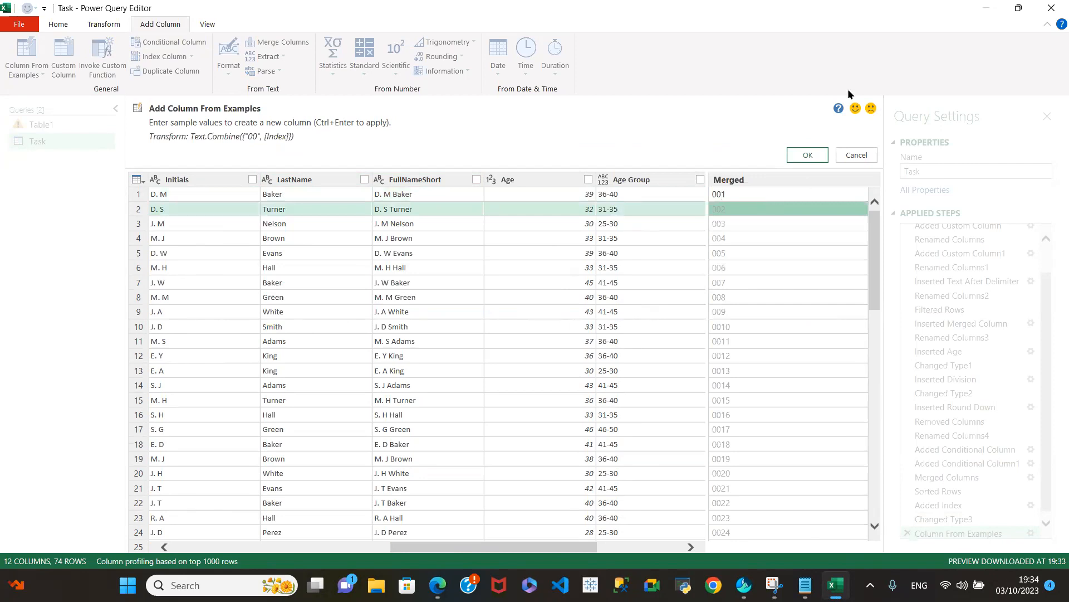
{"action": "left_click", "coordinate": [808, 156]}
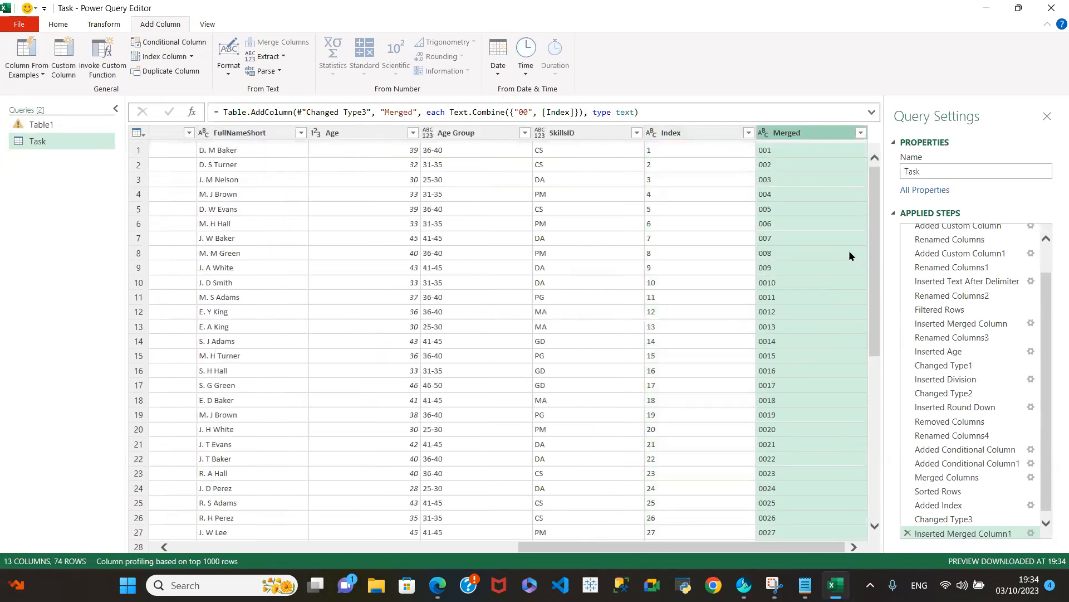
Change the Merged column's data type to whole number and look over its values.
{"action": "left_click", "coordinate": [706, 136]}
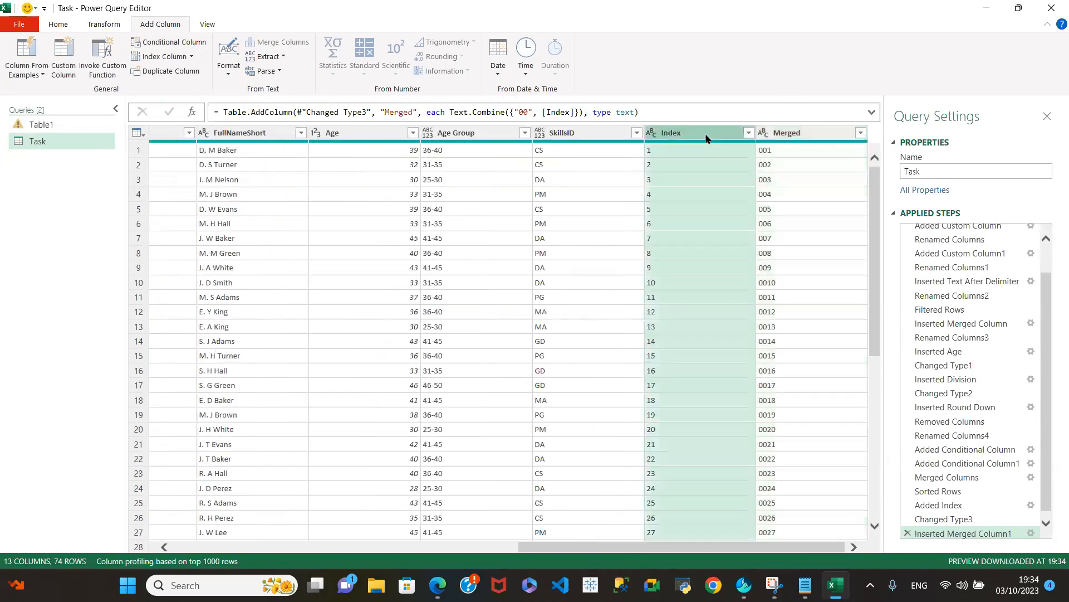
{"action": "left_click", "coordinate": [763, 132]}
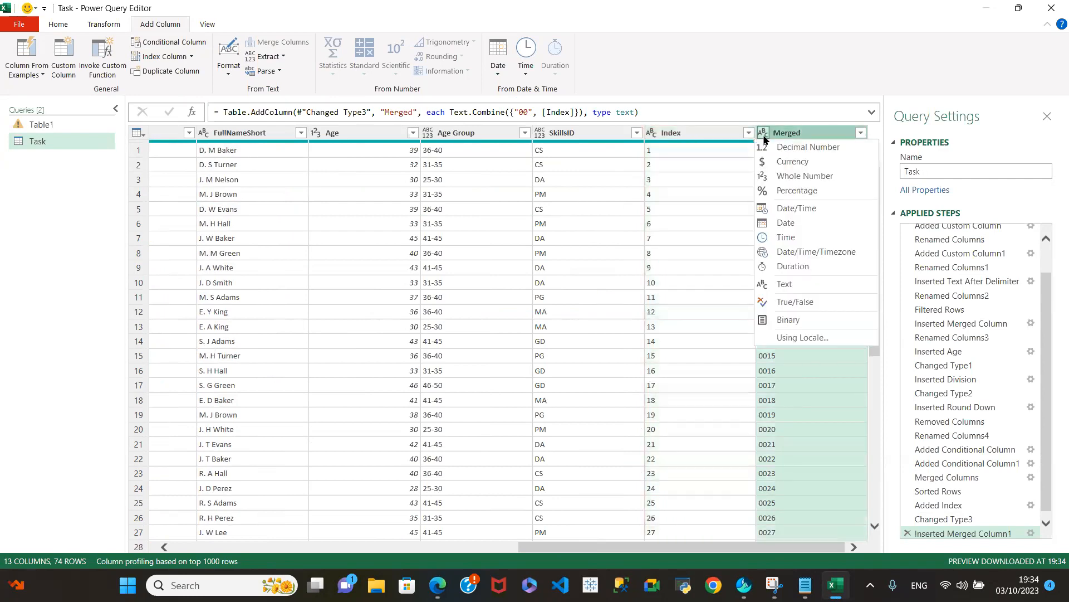
{"action": "left_click", "coordinate": [794, 177]}
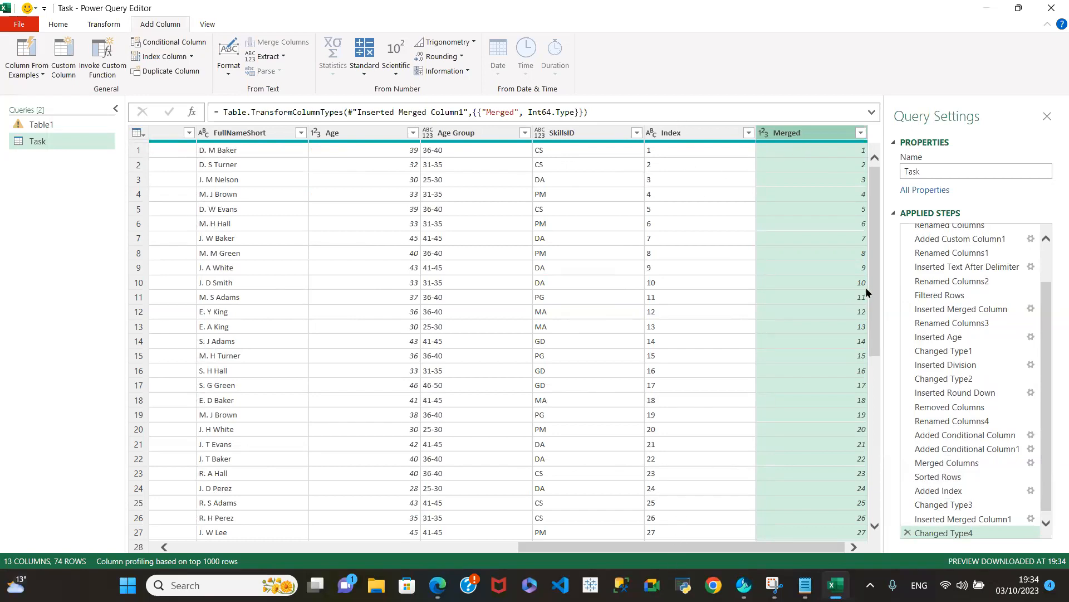
{"action": "left_click_drag", "start_coordinate": [876, 295], "coordinate": [867, 153]}
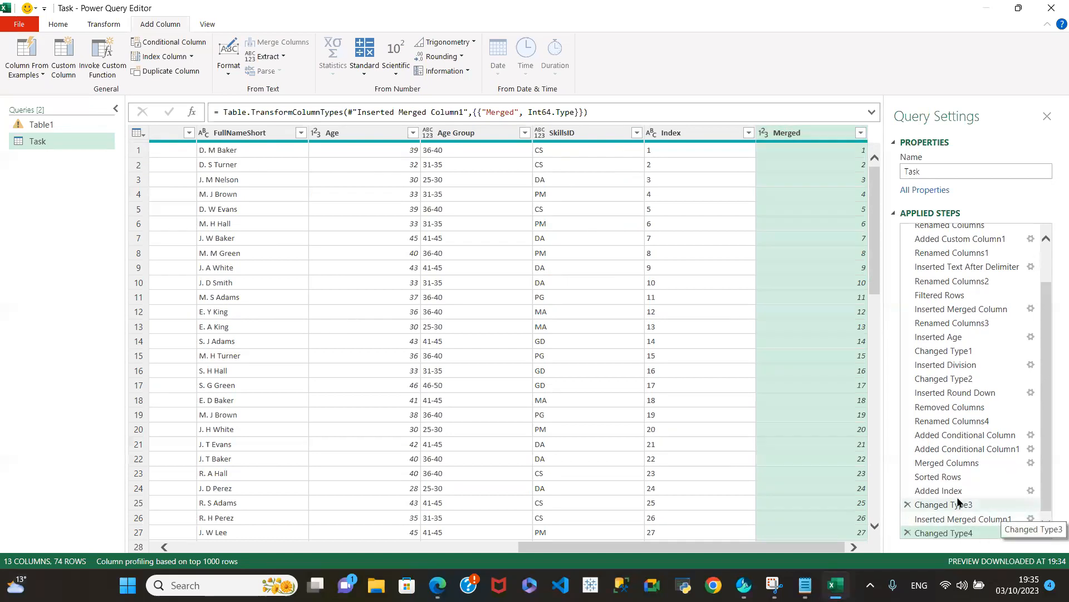
Try to change the starting index of the Added Index step to '001.
{"action": "left_click", "coordinate": [1031, 489]}
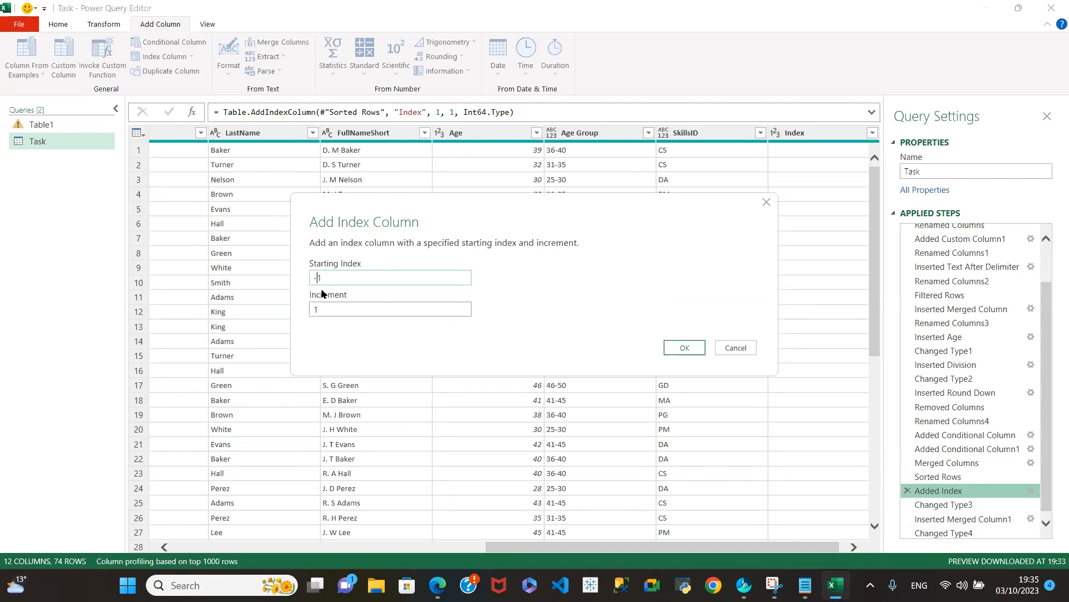
{"action": "key", "text": "BackSpace"}
{"action": "key", "text": "Delete"}
{"action": "type", "text": "1"}
{"action": "type", "text": "'"}
{"action": "type", "text": "00"}
{"action": "key", "text": "Delete"}
{"action": "type", "text": "1"}
{"action": "left_click_drag", "start_coordinate": [336, 278], "coordinate": [298, 282]}
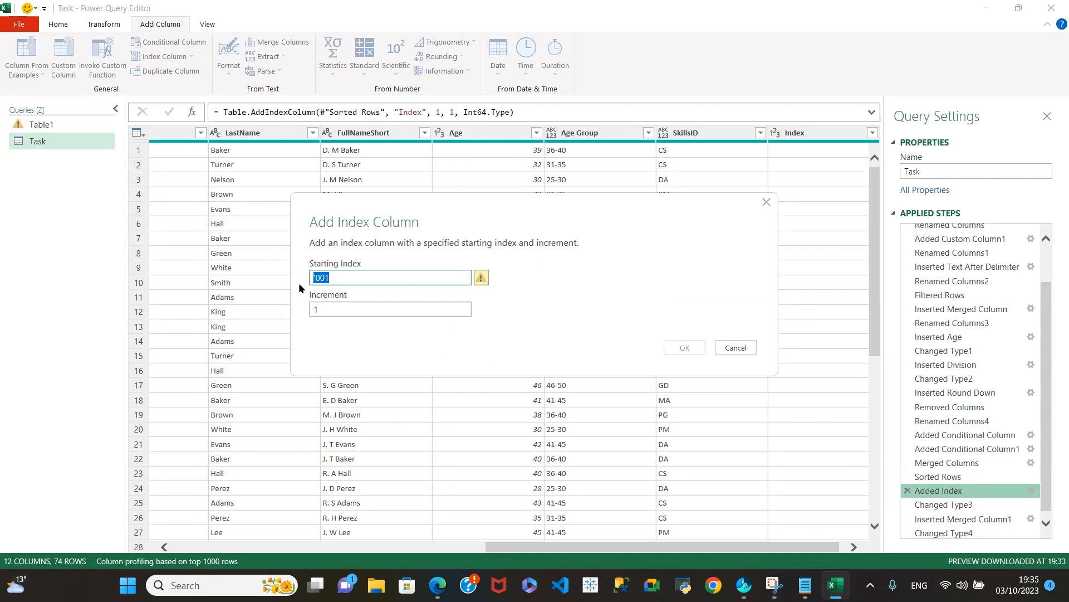
{"action": "type", "text": "1"}
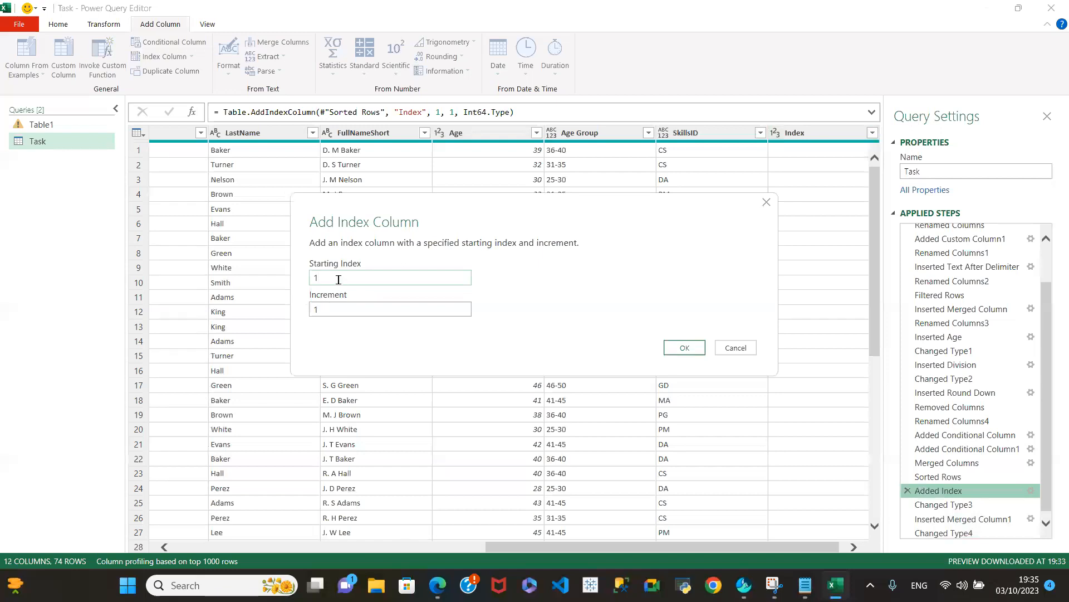
{"action": "left_click", "coordinate": [736, 348]}
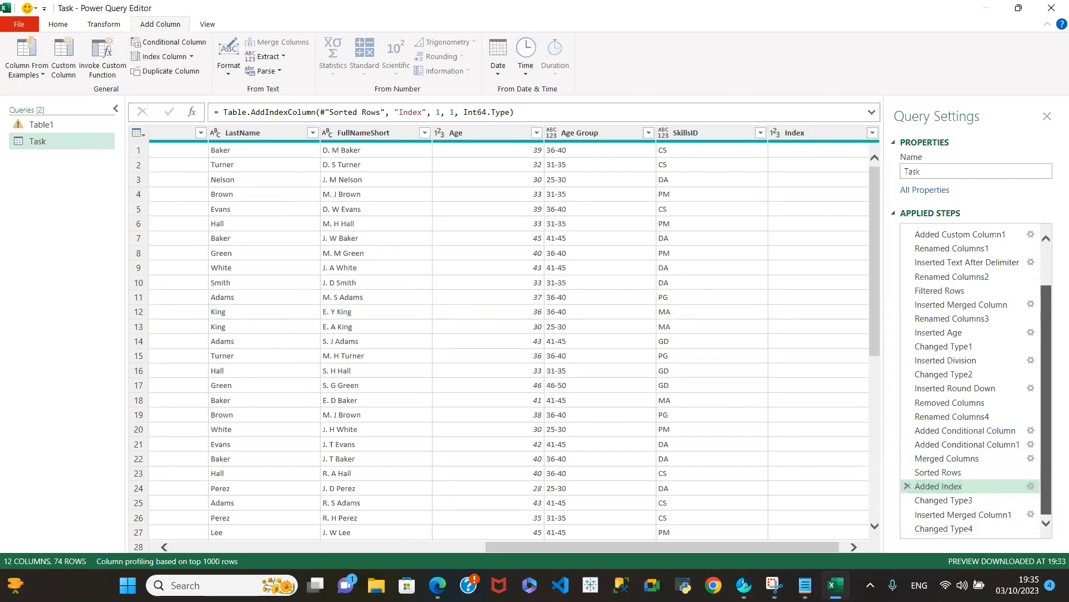
Return to the last applied step, Changed Type4, and remove the Merged column from the table.
{"action": "left_click", "coordinate": [955, 531]}
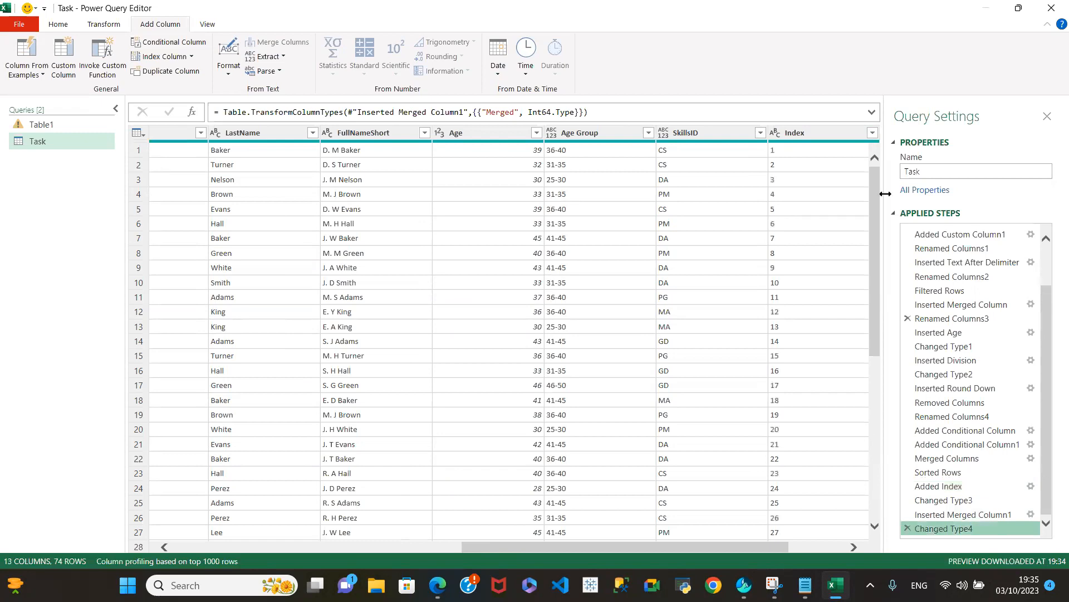
{"action": "left_click_drag", "start_coordinate": [756, 548], "coordinate": [882, 546]}
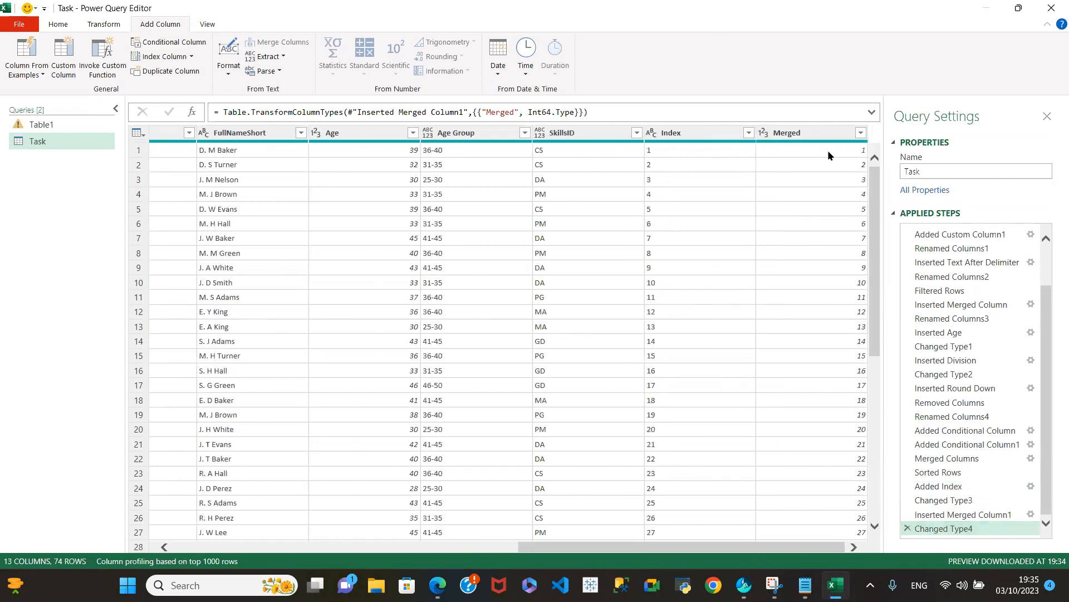
{"action": "left_click", "coordinate": [828, 134]}
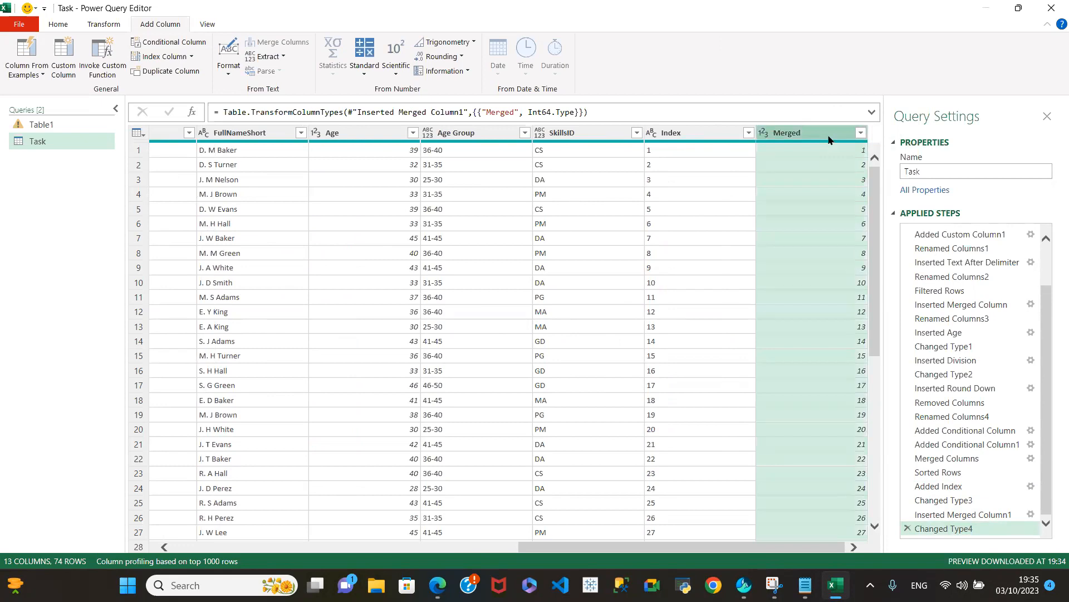
{"action": "right_click", "coordinate": [827, 137]}
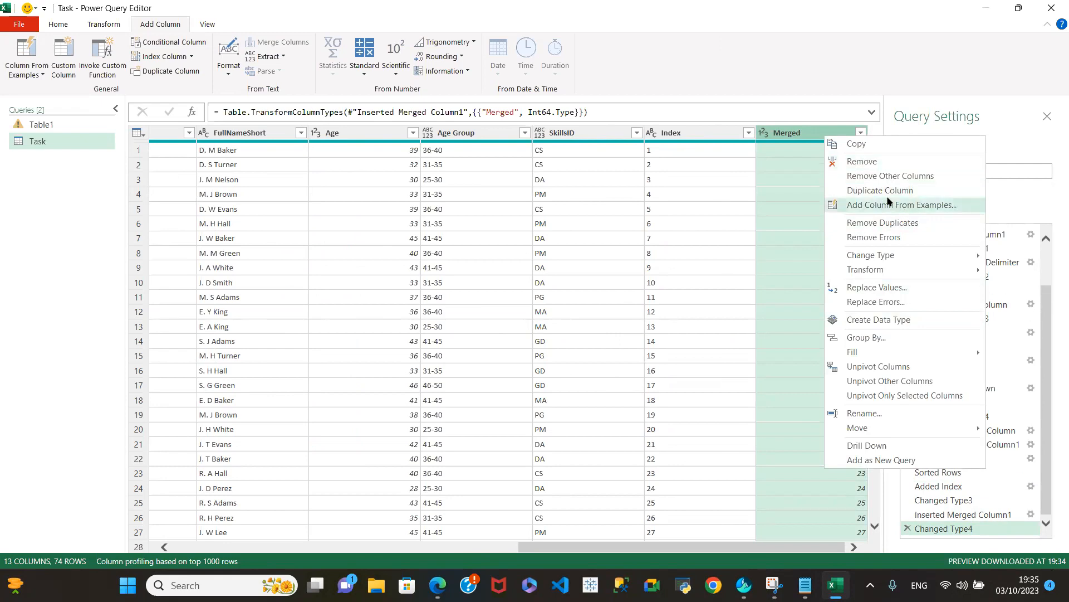
{"action": "left_click", "coordinate": [873, 166]}
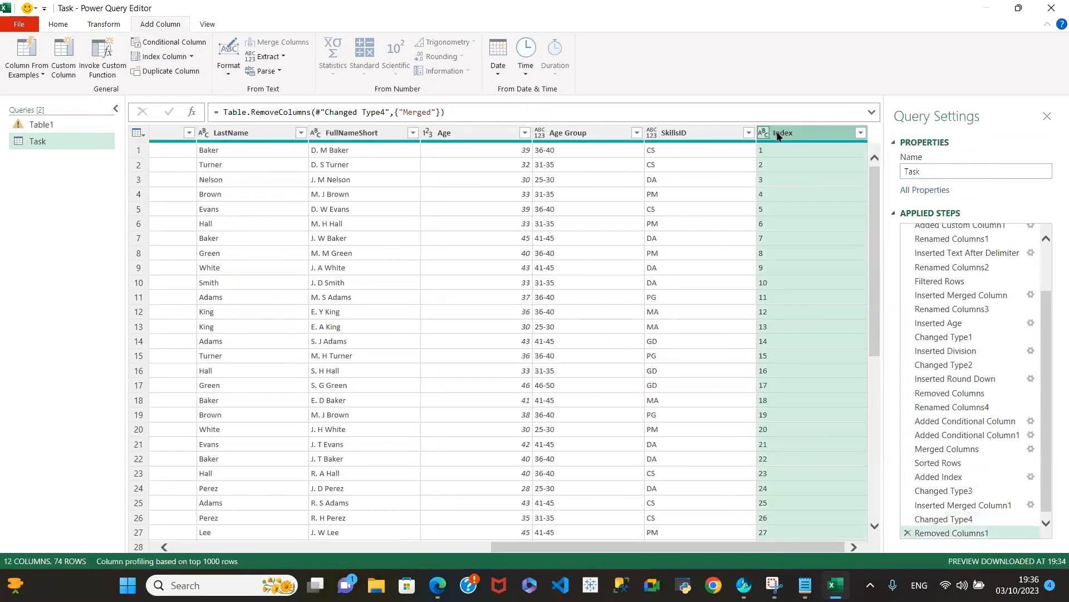
Add the prefix '00 to the values in the Index column and set the column's data type to whole number.
{"action": "right_click", "coordinate": [810, 136]}
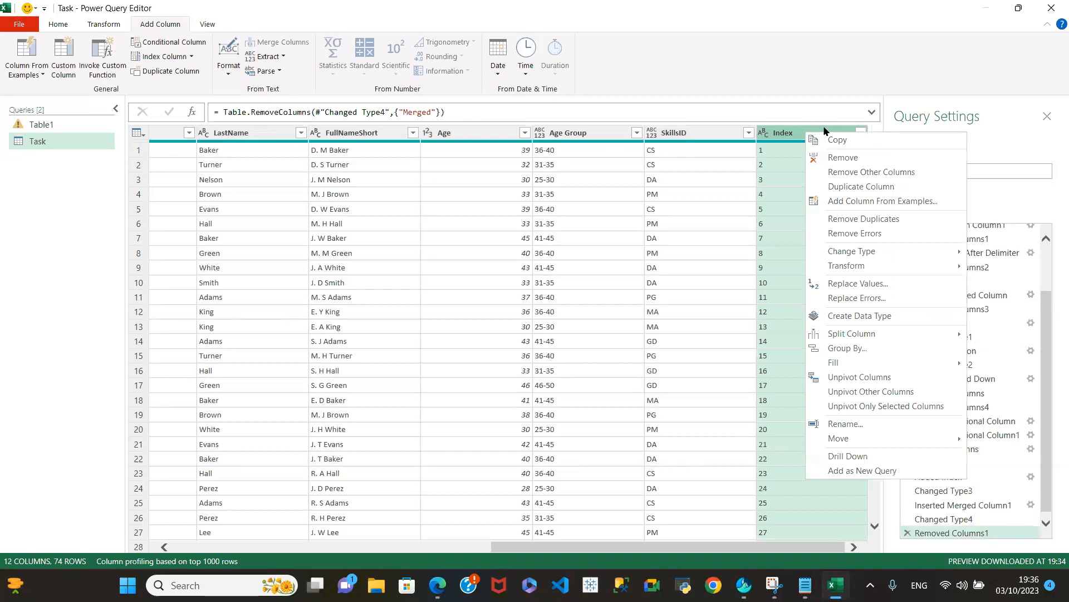
{"action": "mouse_move", "coordinate": [862, 266]}
{"action": "left_click", "coordinate": [229, 65]}
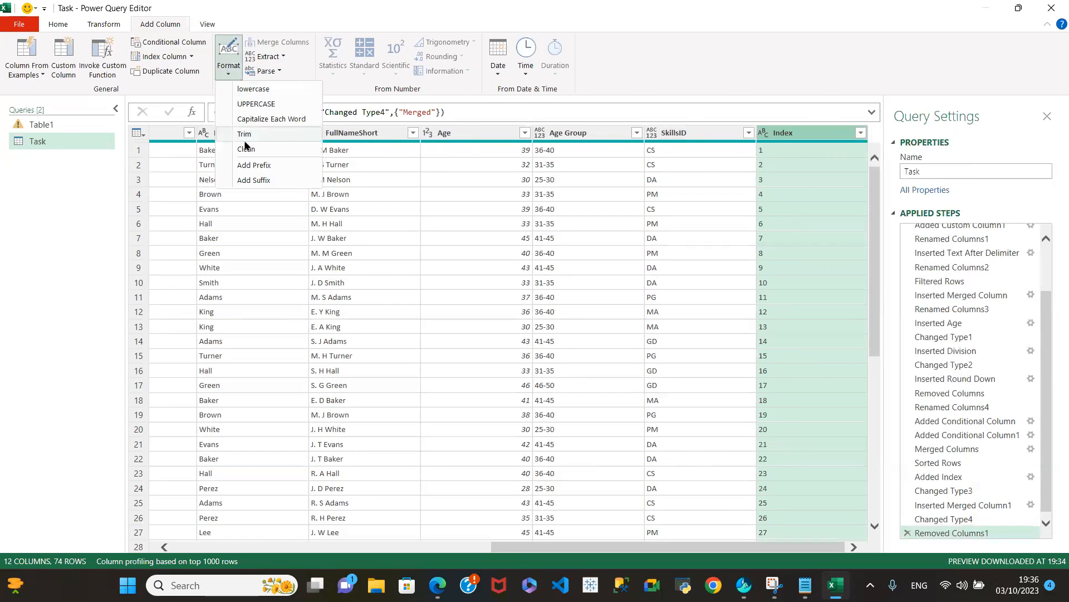
{"action": "left_click", "coordinate": [104, 24]}
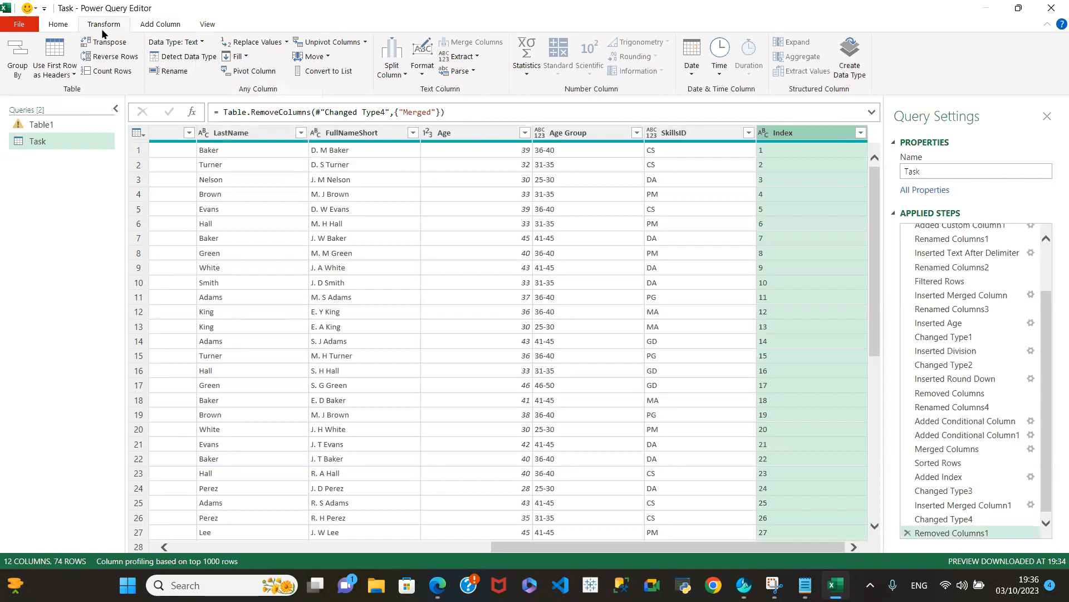
{"action": "left_click", "coordinate": [422, 61]}
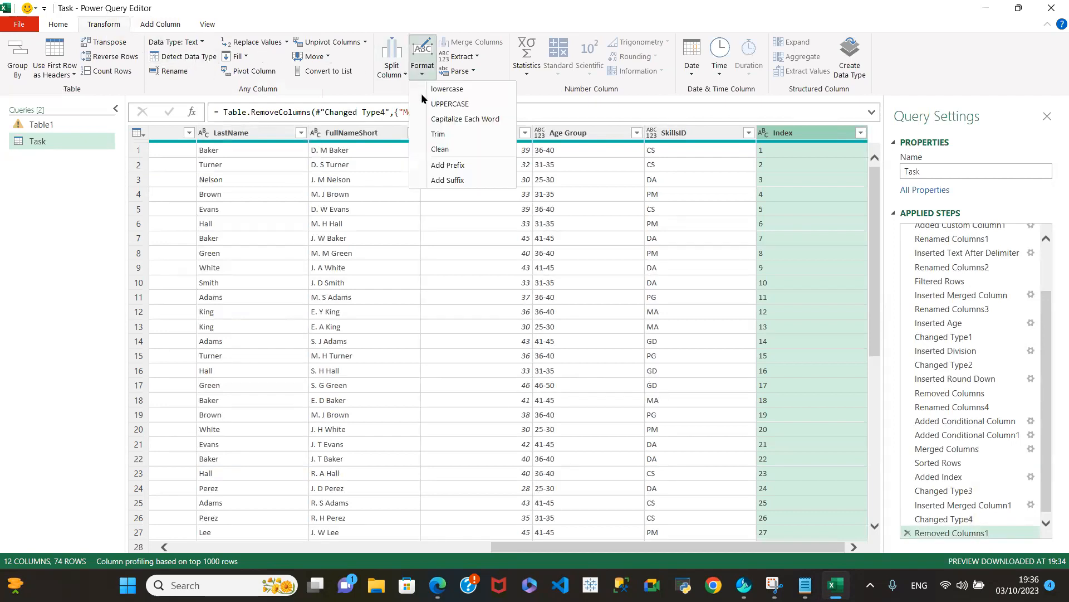
{"action": "left_click", "coordinate": [455, 166]}
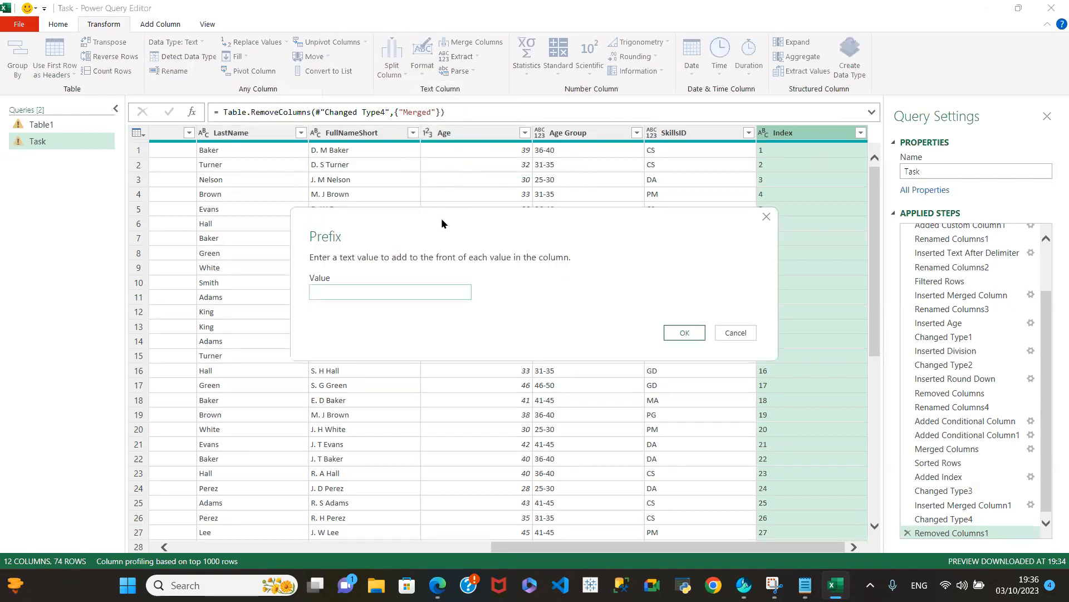
{"action": "type", "text": "00"}
{"action": "key", "text": "BackSpace"}
{"action": "key", "text": "BackSpace"}
{"action": "type", "text": "'00"}
{"action": "left_click", "coordinate": [679, 333]}
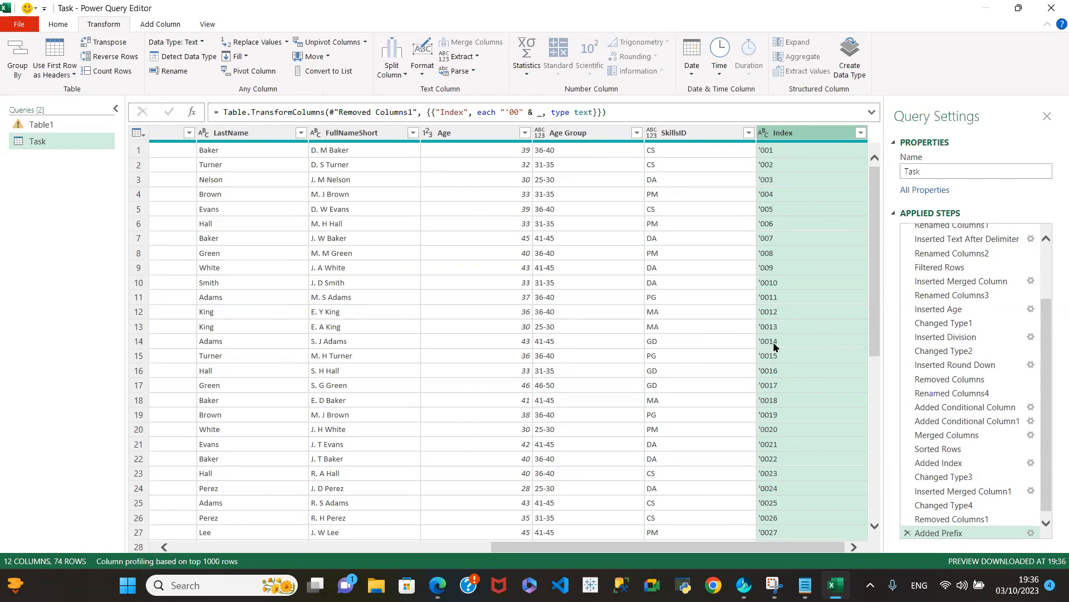
{"action": "left_click", "coordinate": [763, 133]}
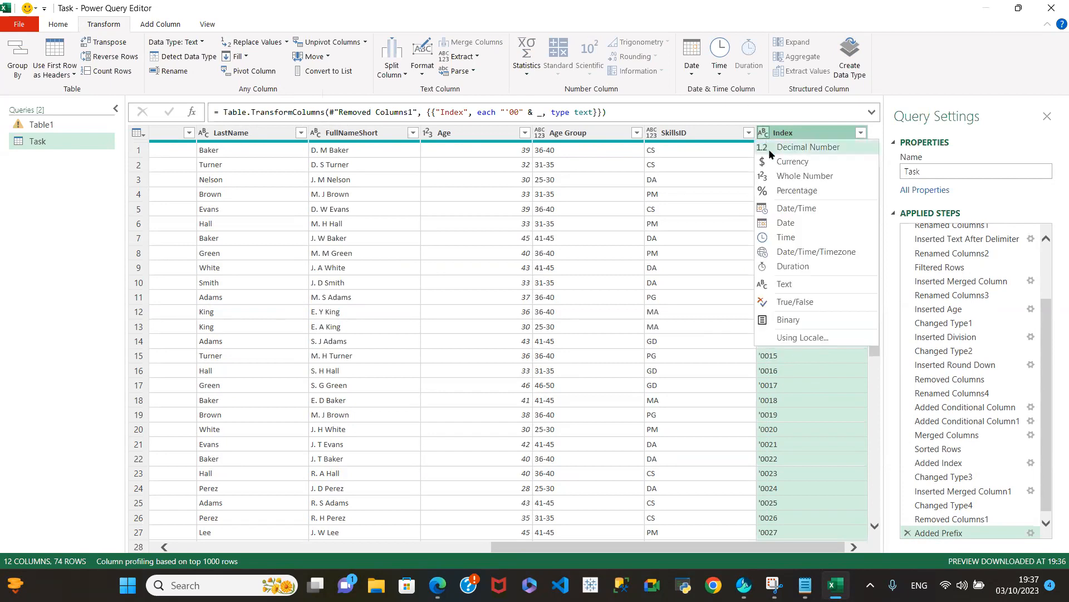
{"action": "left_click", "coordinate": [803, 175]}
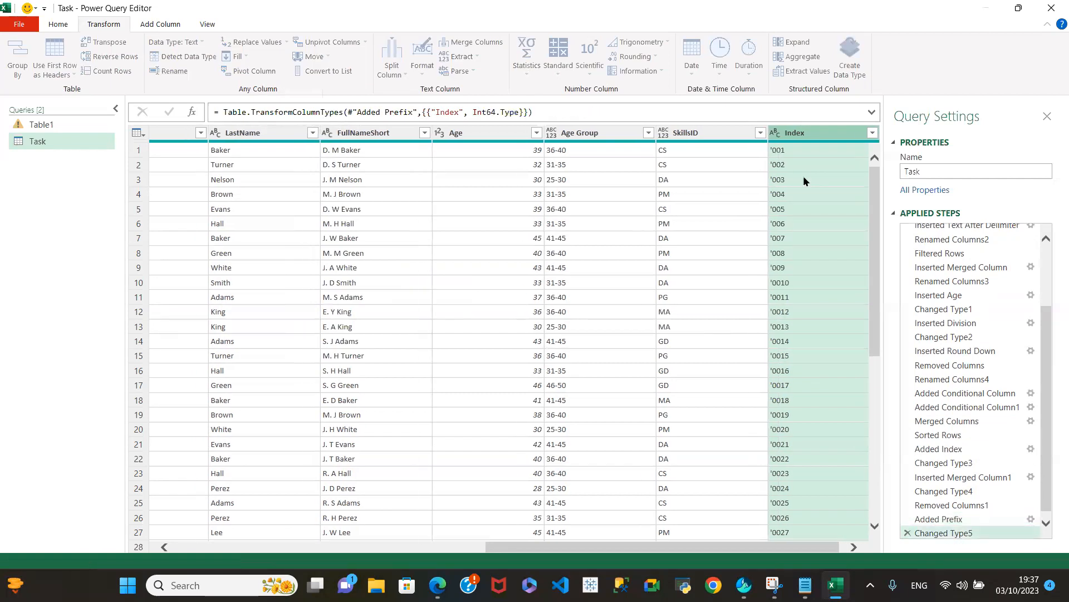
Delete the Changed Type5 step from the query's applied steps.
{"action": "left_click", "coordinate": [765, 137]}
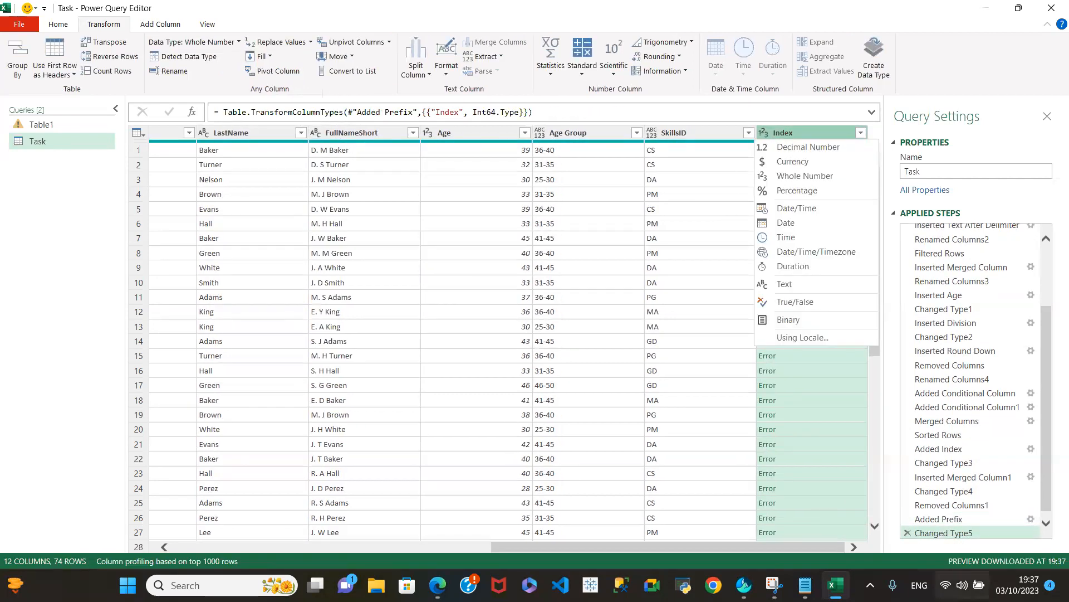
{"action": "left_click_drag", "start_coordinate": [1044, 434], "coordinate": [1044, 457]}
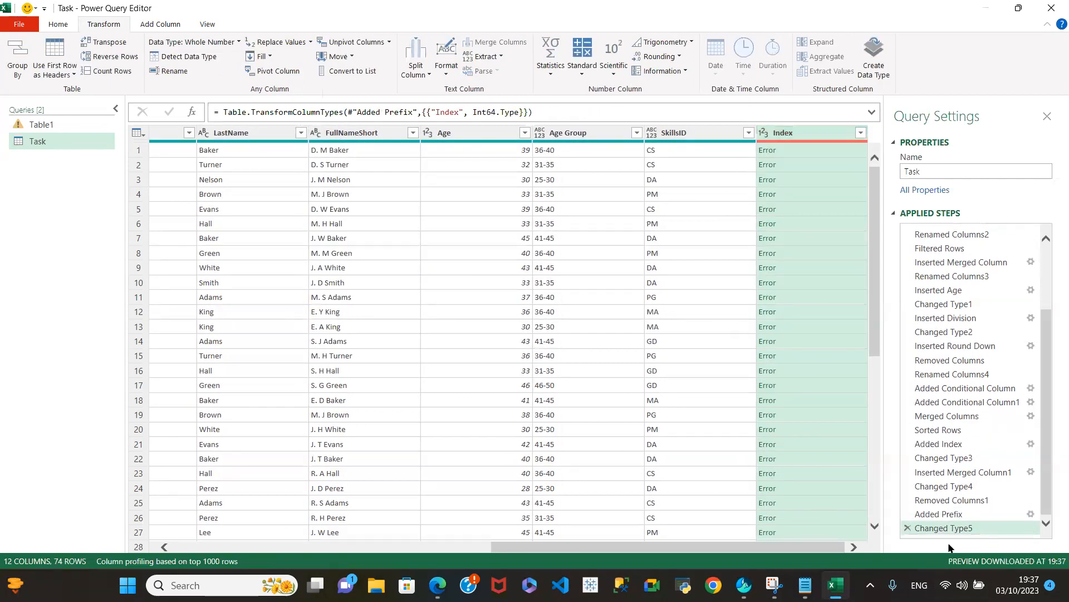
{"action": "left_click", "coordinate": [908, 528]}
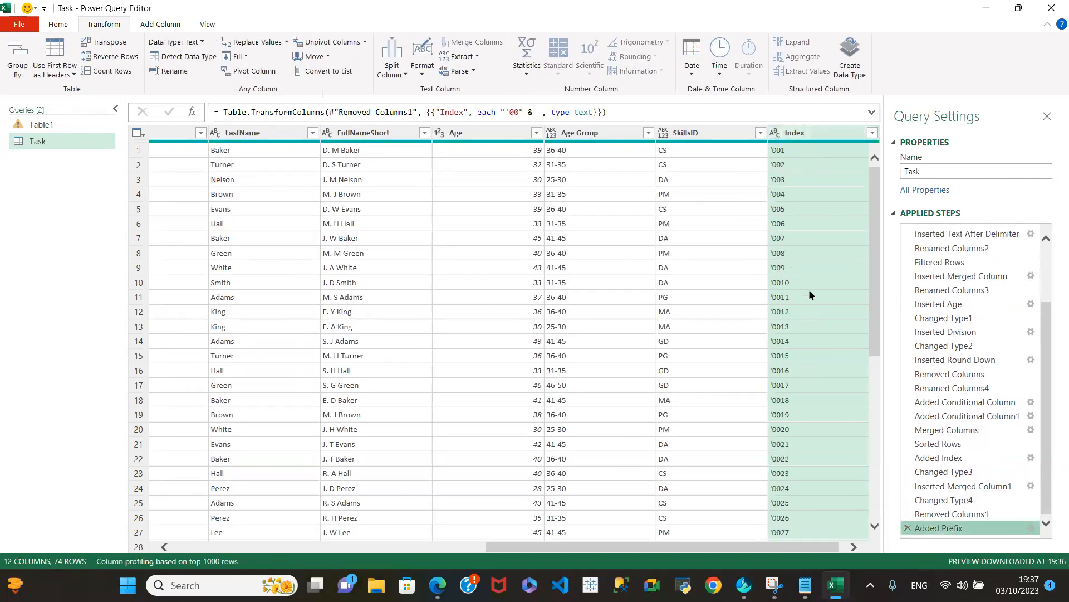
Look over the prefixed Index values and delete the Added Prefix step from the applied steps.
{"action": "scroll", "coordinate": [803, 520], "scroll_direction": "down", "scroll_amount": 5}
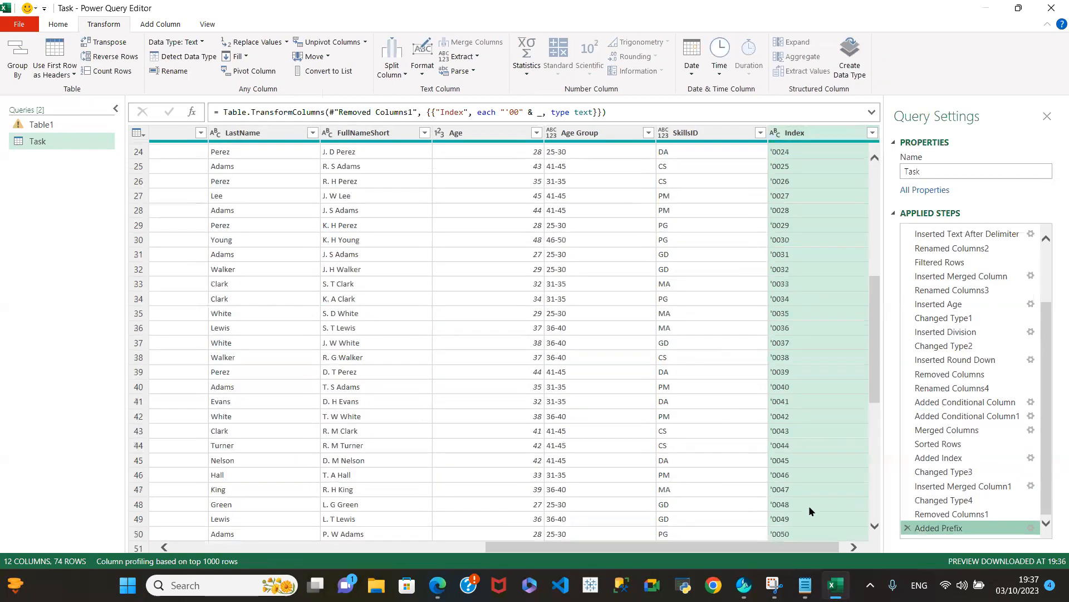
{"action": "scroll", "coordinate": [813, 481], "scroll_direction": "up", "scroll_amount": 1}
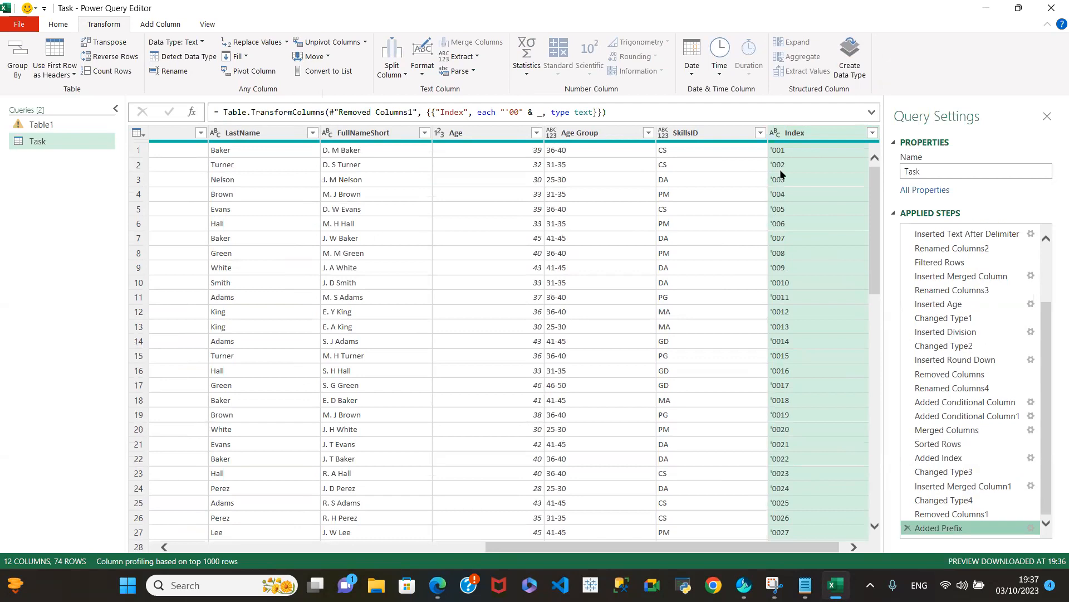
{"action": "scroll", "coordinate": [819, 223], "scroll_direction": "down", "scroll_amount": 5}
{"action": "scroll", "coordinate": [821, 232], "scroll_direction": "down", "scroll_amount": 15}
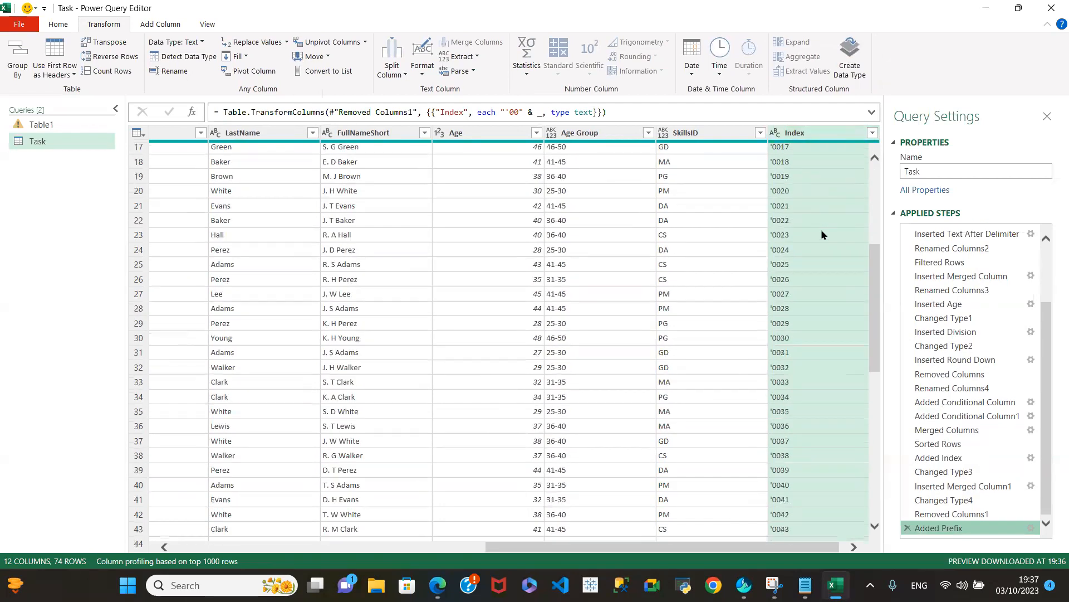
{"action": "scroll", "coordinate": [823, 262], "scroll_direction": "up", "scroll_amount": 15}
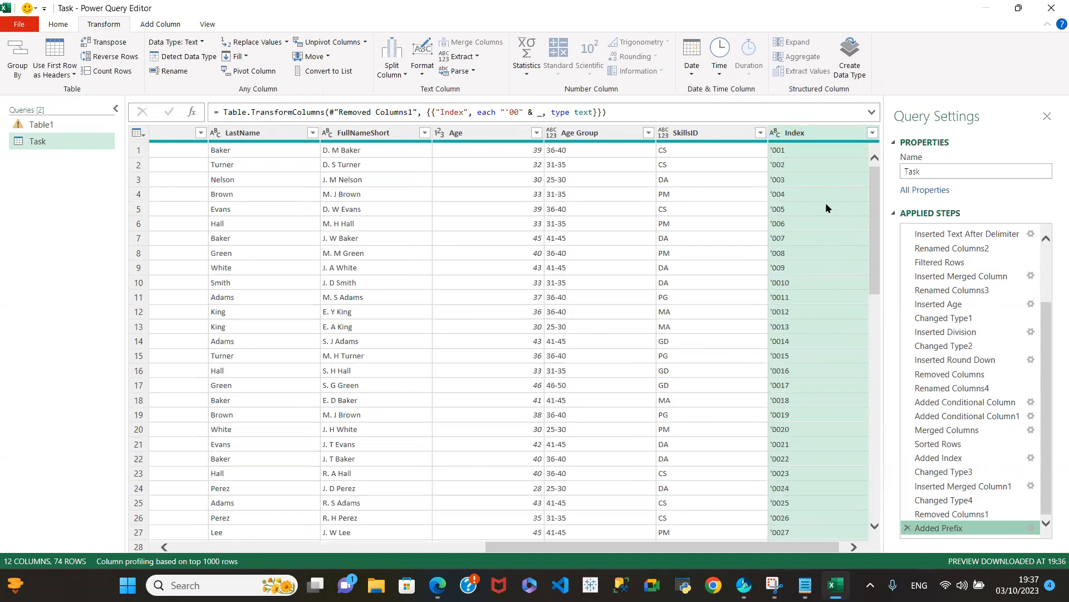
{"action": "left_click", "coordinate": [817, 137]}
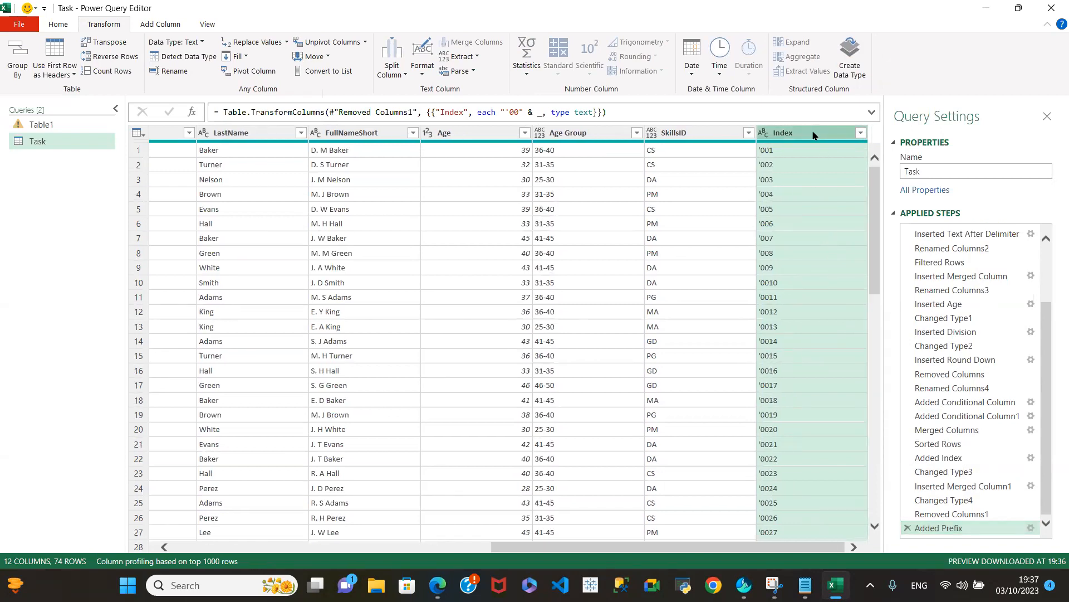
{"action": "left_click_drag", "start_coordinate": [767, 551], "coordinate": [920, 568]}
{"action": "left_click", "coordinate": [908, 527]}
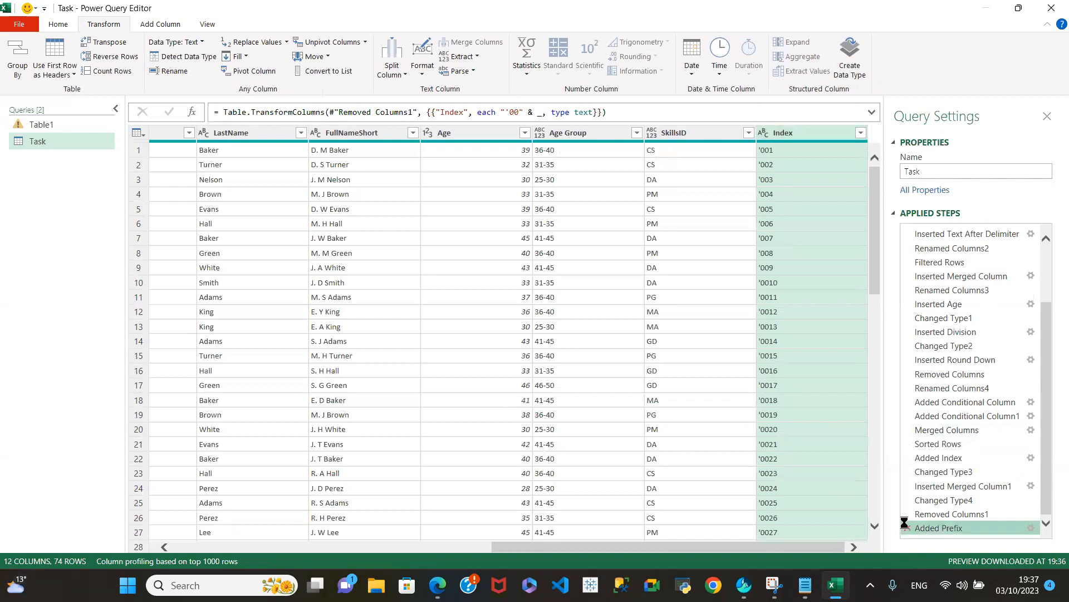
Start a new column from examples based only on the Index column, giving 001 as the example for row 1.
{"action": "left_click", "coordinate": [814, 133]}
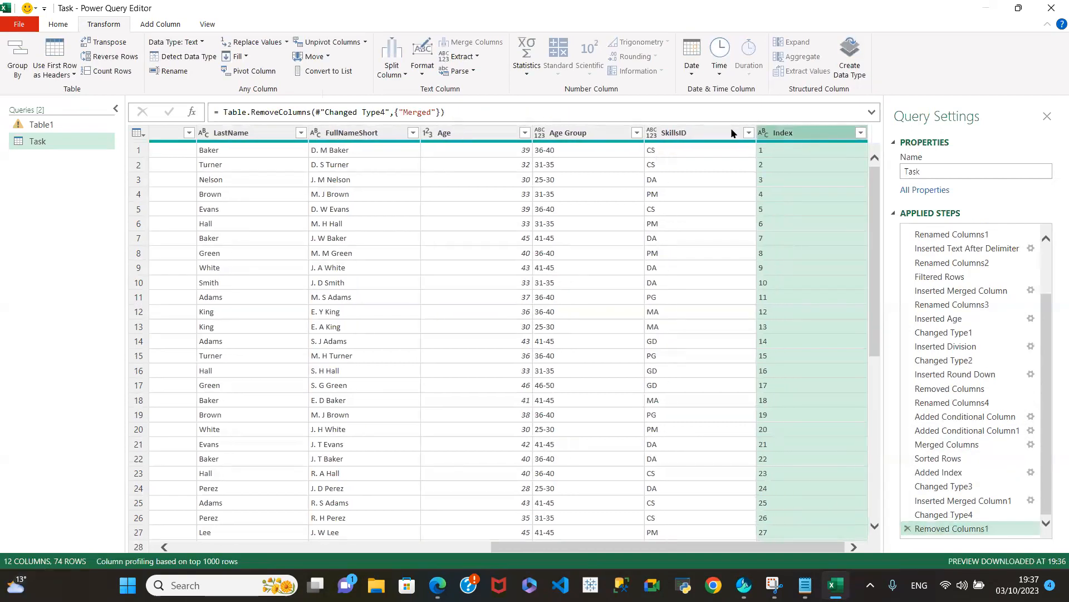
{"action": "left_click", "coordinate": [60, 25]}
{"action": "left_click", "coordinate": [116, 26]}
{"action": "left_click", "coordinate": [159, 25]}
{"action": "left_click", "coordinate": [43, 78]}
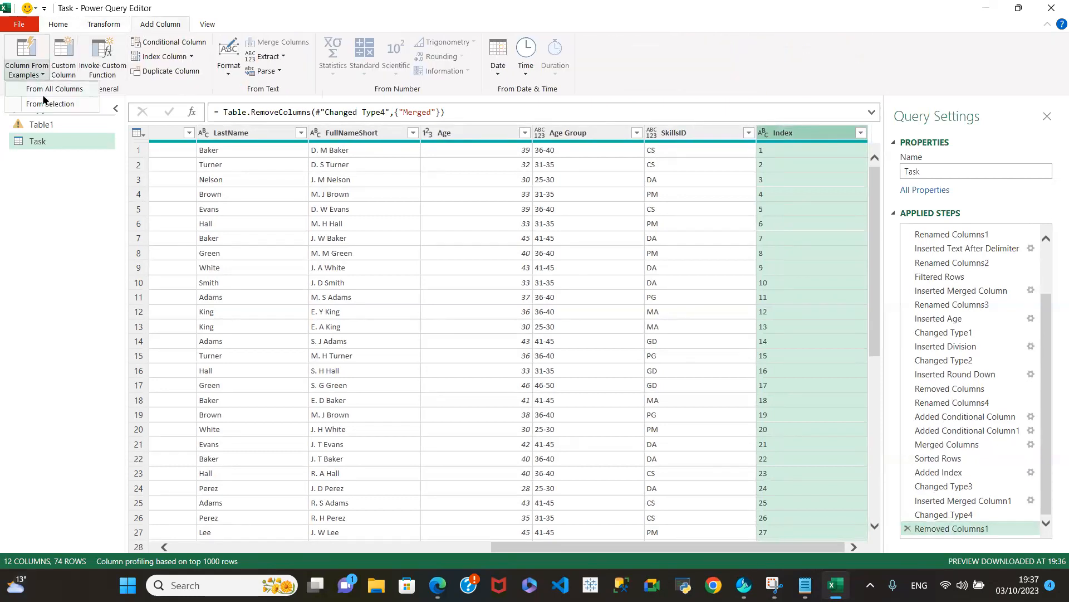
{"action": "left_click", "coordinate": [50, 105]}
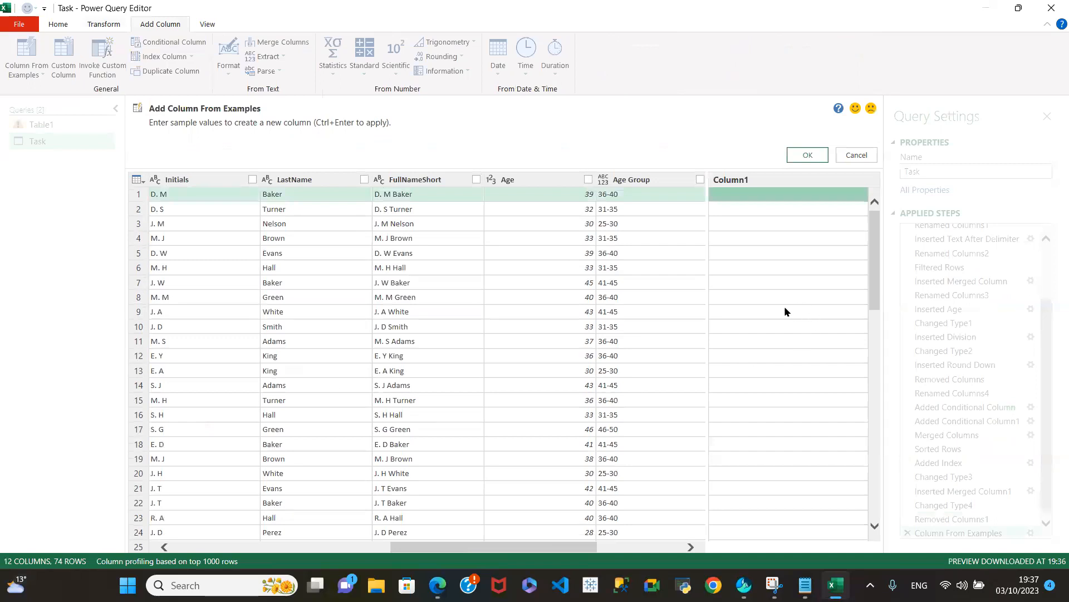
{"action": "type", "text": "00"}
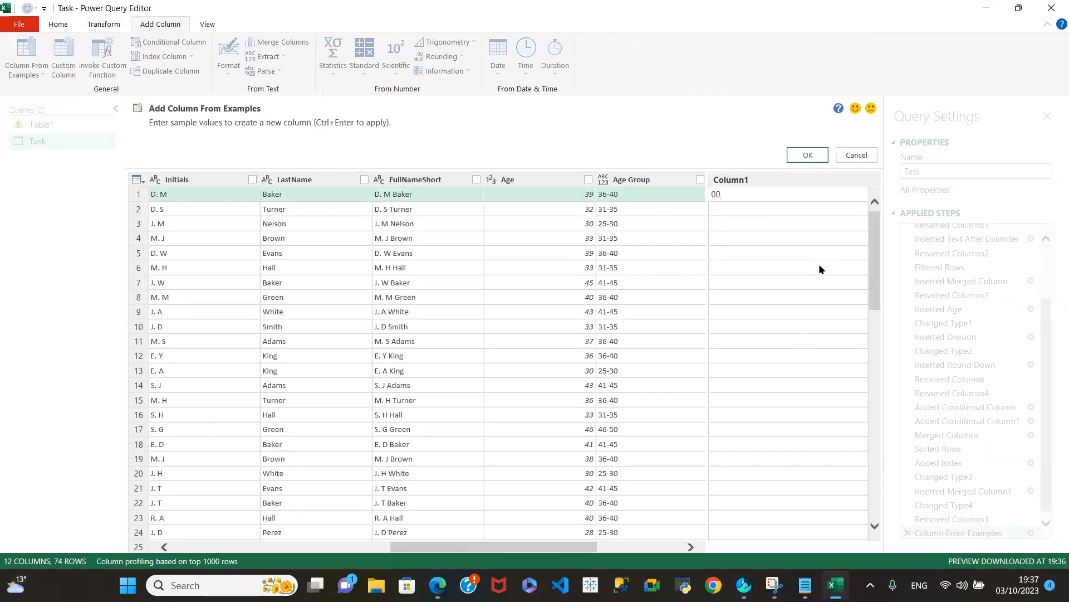
{"action": "type", "text": "1"}
{"action": "key", "text": "Return"}
Enter the examples 002 through 010 for rows 2 to 10 and create the column.
{"action": "type", "text": "002"}
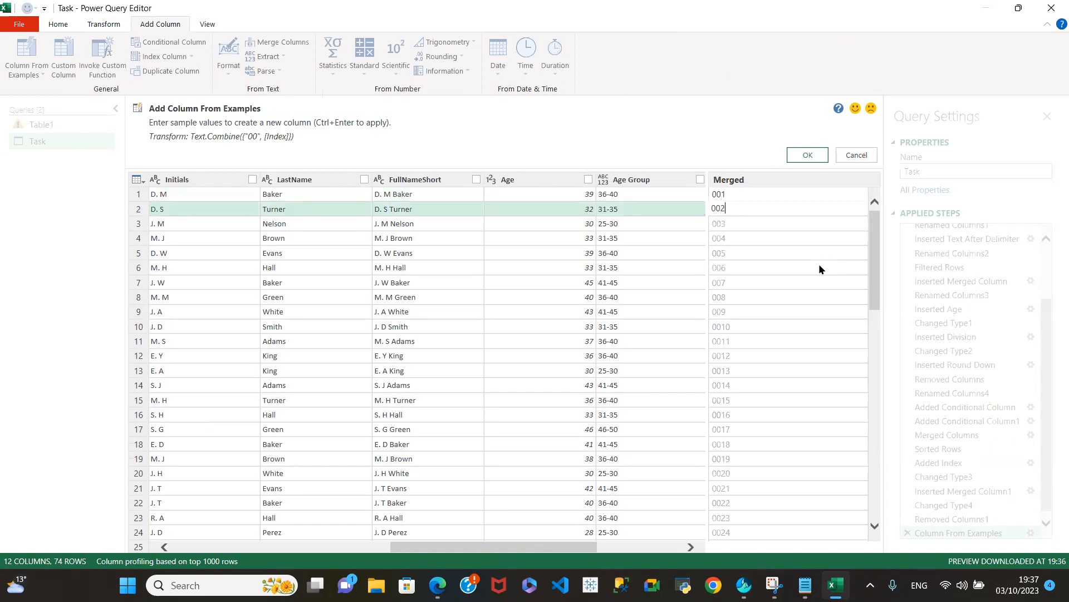
{"action": "key", "text": "Return"}
{"action": "type", "text": "003"}
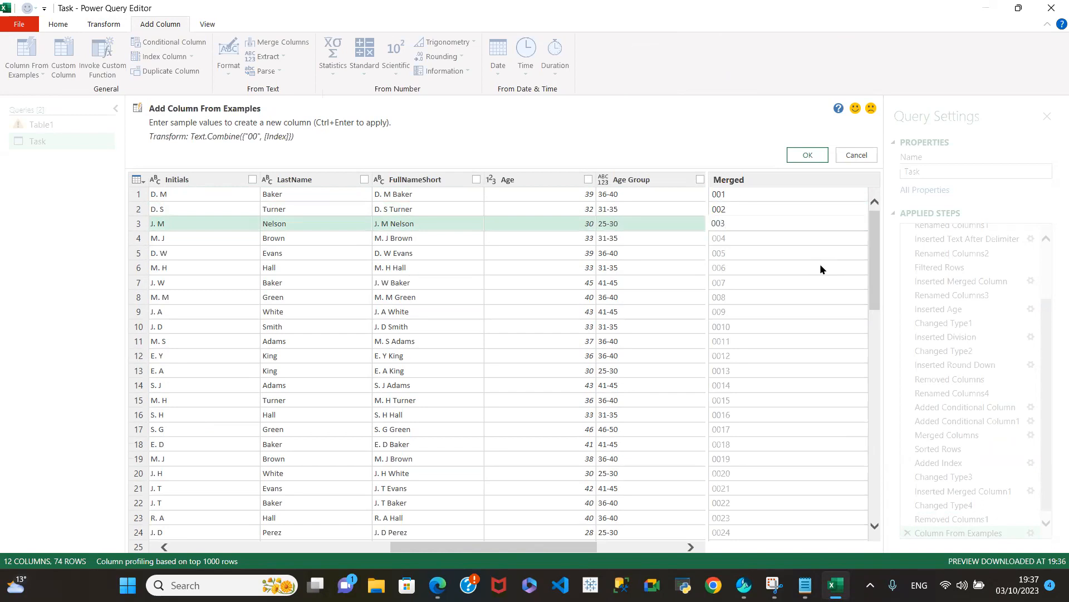
{"action": "key", "text": "Return"}
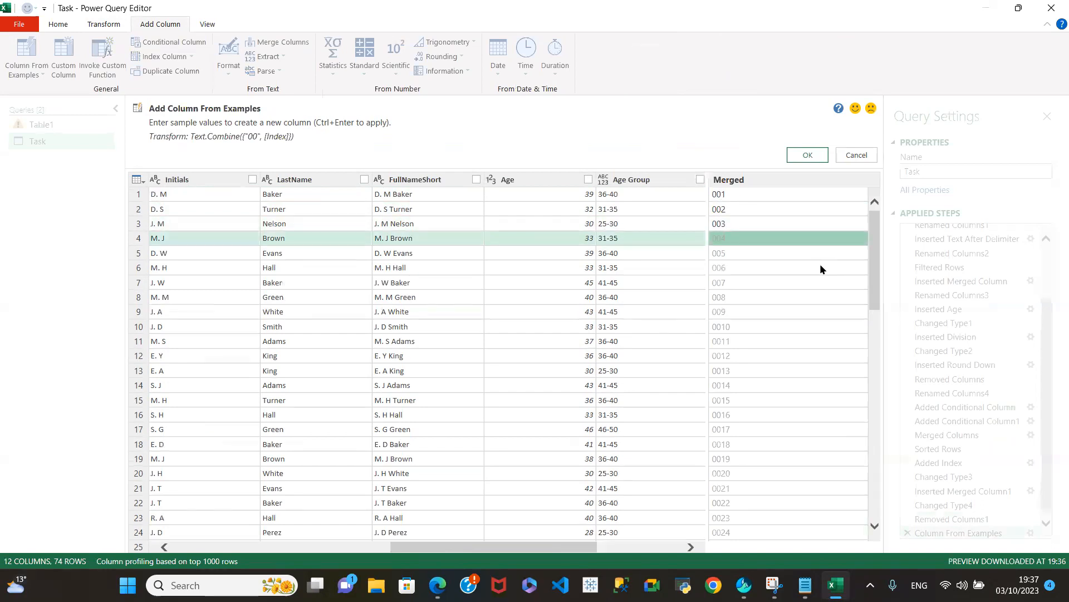
{"action": "type", "text": "004"}
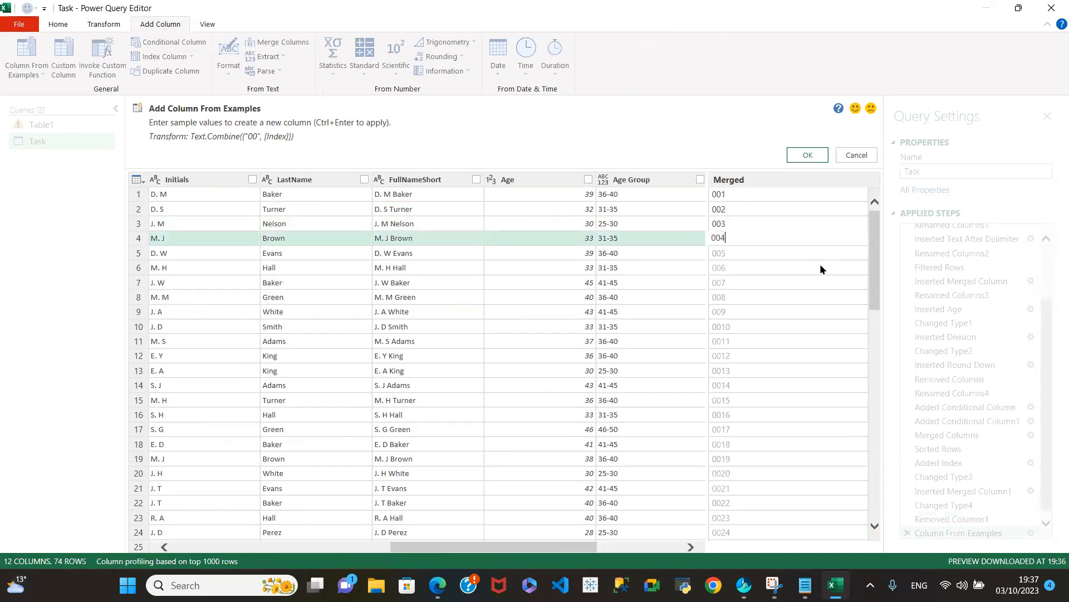
{"action": "key", "text": "Return"}
{"action": "type", "text": "005"}
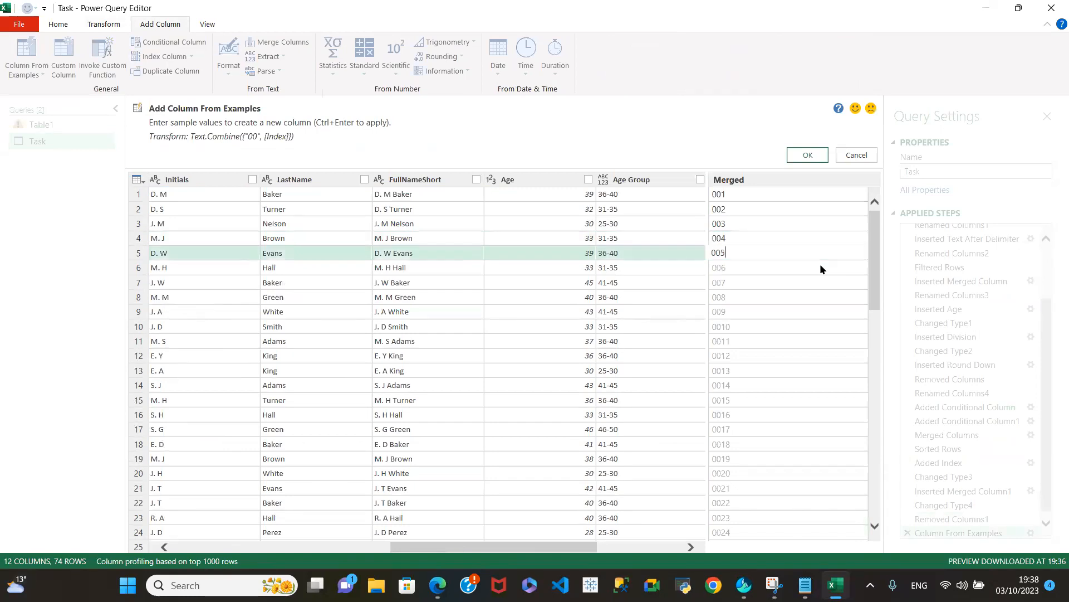
{"action": "key", "text": "Return"}
{"action": "type", "text": "006"}
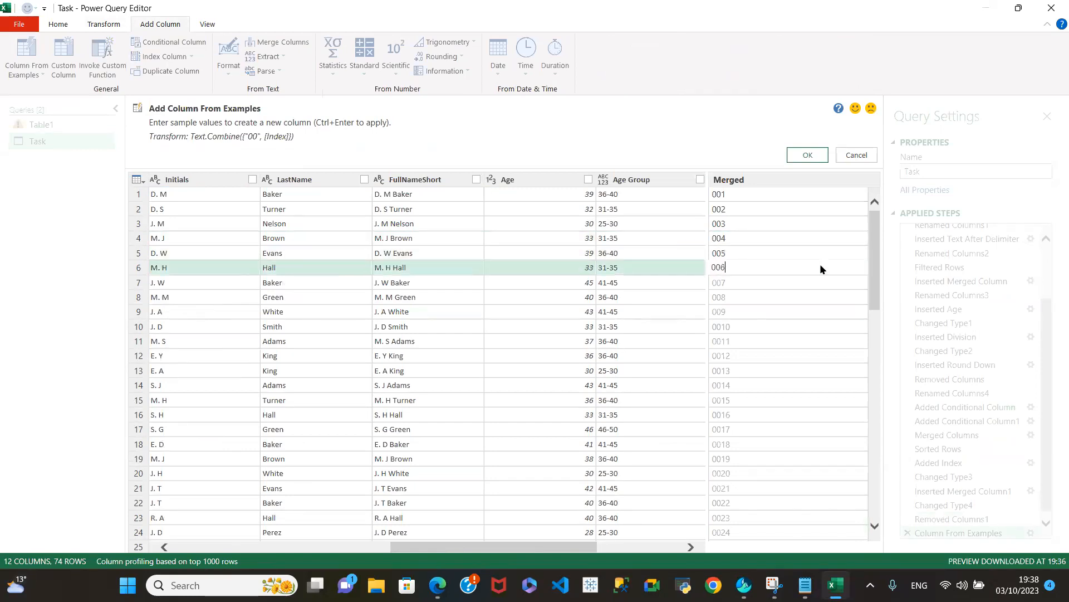
{"action": "key", "text": "Return"}
{"action": "type", "text": "007"}
{"action": "key", "text": "Return"}
{"action": "type", "text": "008"}
{"action": "key", "text": "Return"}
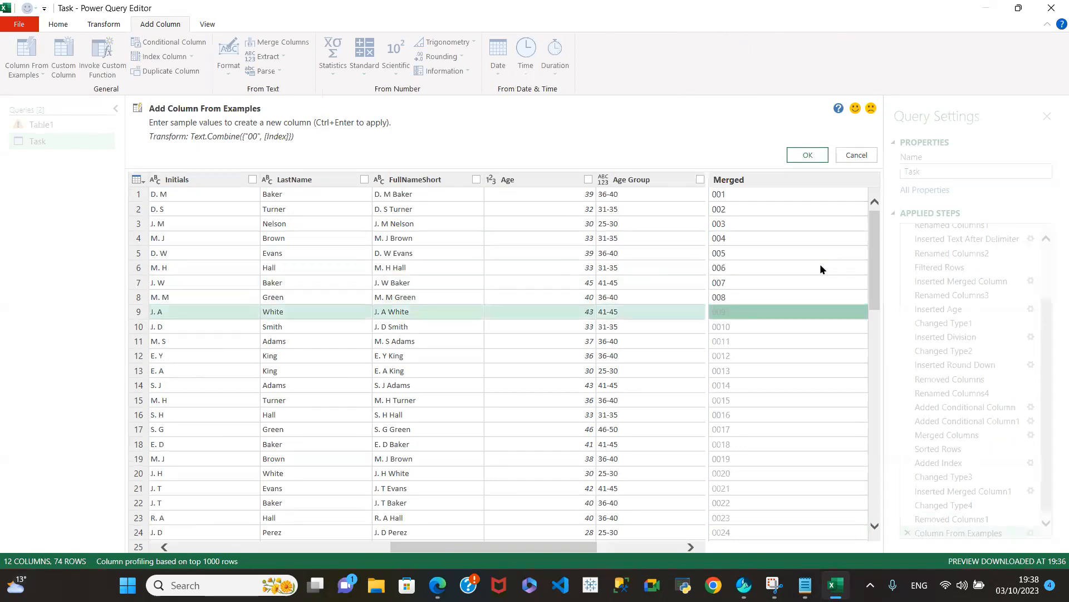
{"action": "type", "text": "009"}
{"action": "key", "text": "Return"}
{"action": "type", "text": "010"}
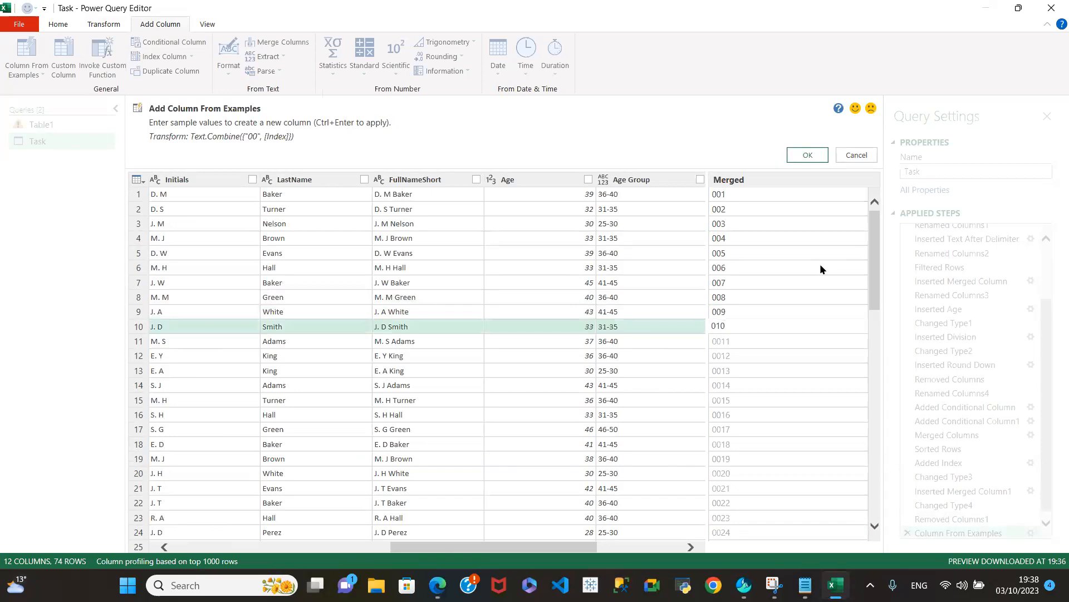
{"action": "key", "text": "Return"}
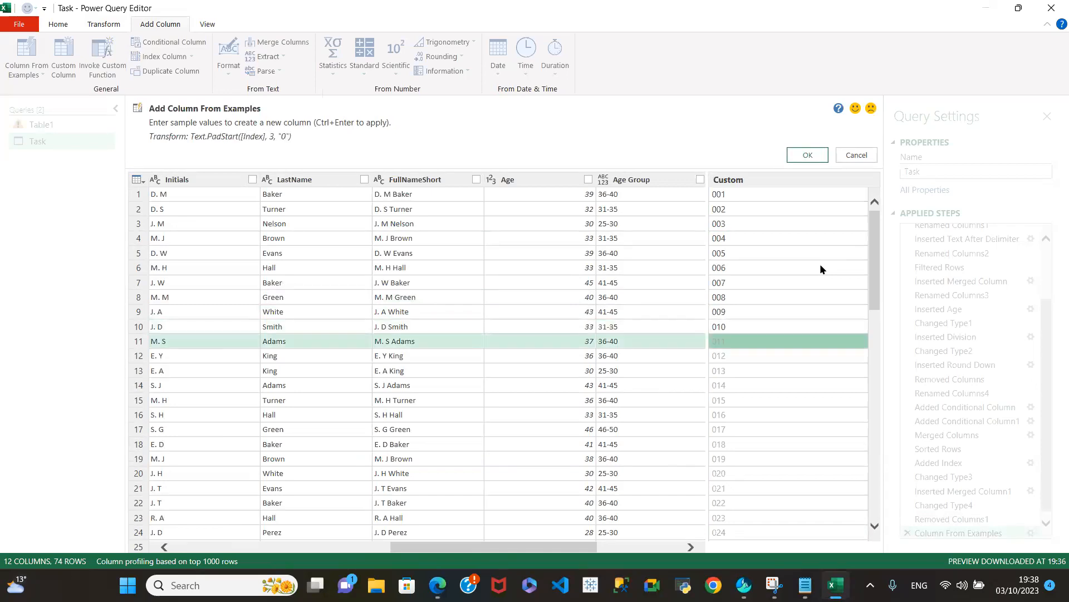
{"action": "left_click", "coordinate": [807, 154]}
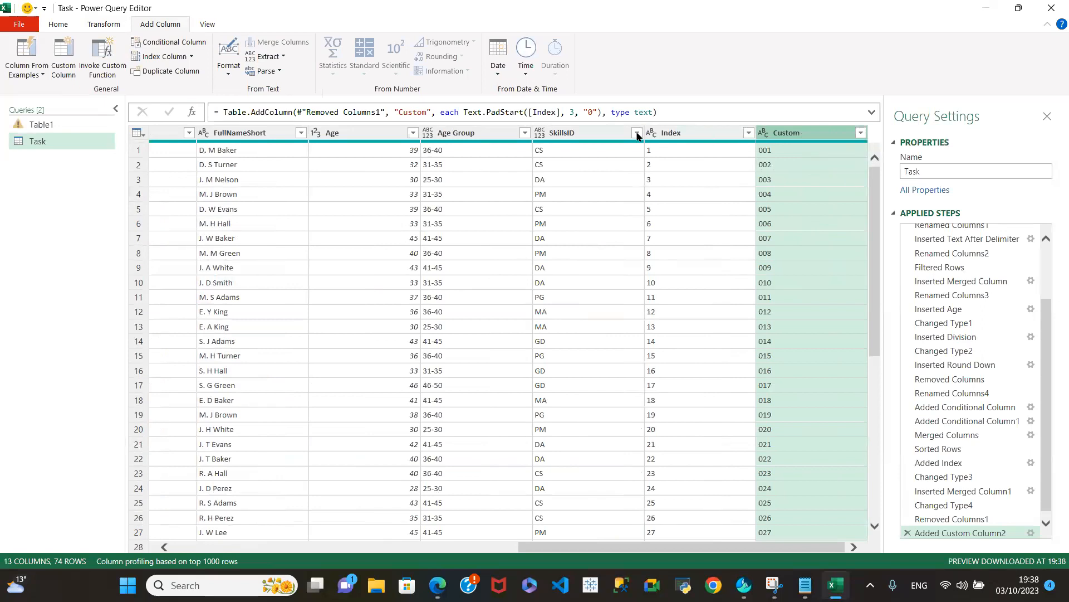
{"action": "left_click", "coordinate": [861, 133]}
{"action": "mouse_move", "coordinate": [849, 323]}
{"action": "left_mouse_down"}
{"action": "mouse_move", "coordinate": [836, 510]}
{"action": "mouse_move", "coordinate": [843, 312]}
{"action": "left_mouse_up"}
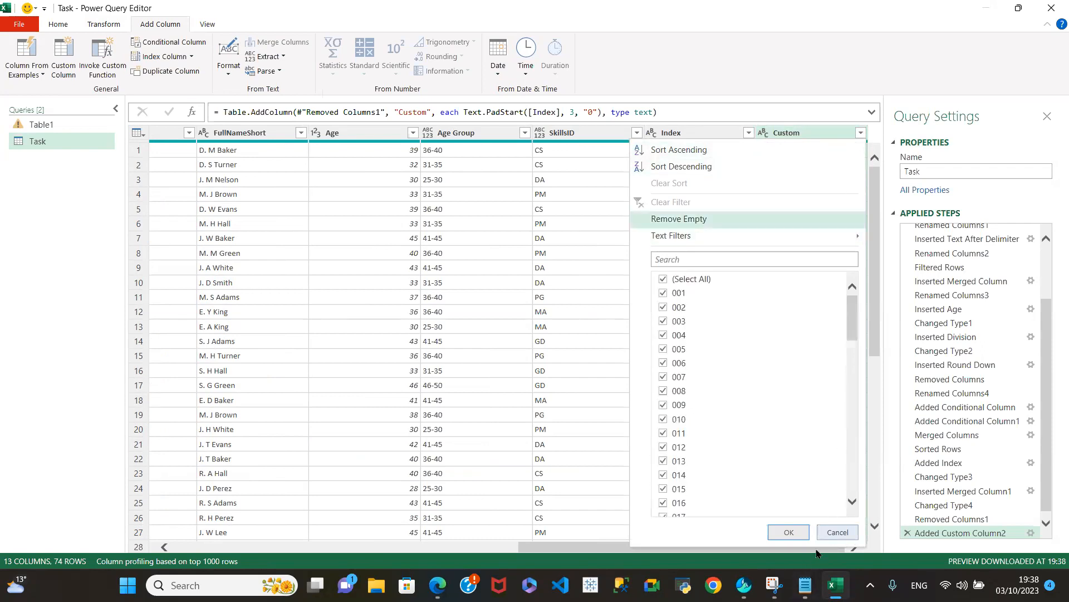
{"action": "left_click", "coordinate": [836, 533]}
Remove the Index column from the table and rename the Custom column to ID.
{"action": "left_click", "coordinate": [694, 134]}
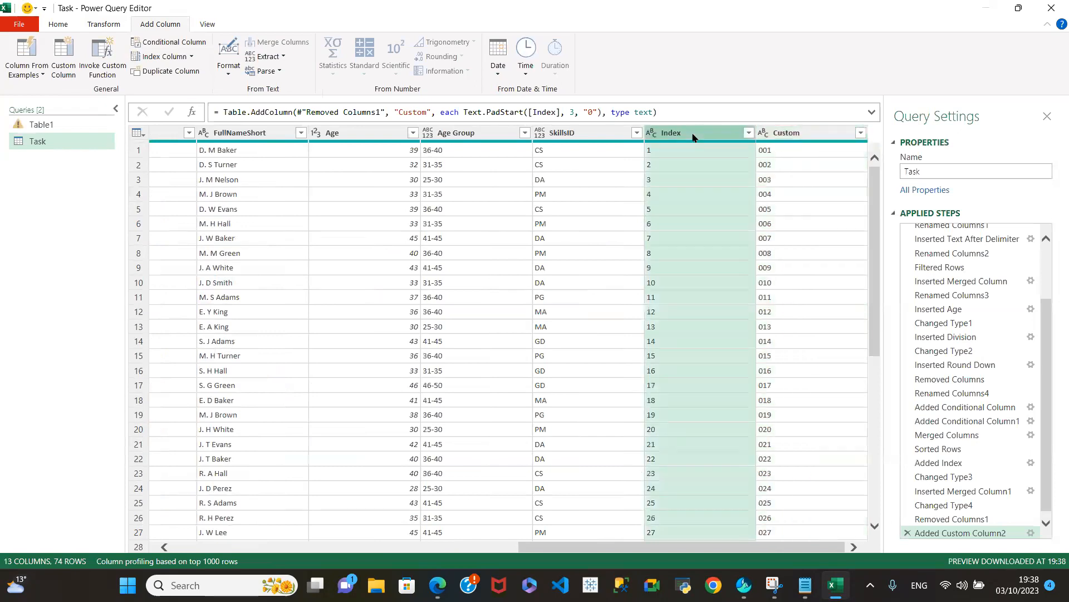
{"action": "right_click", "coordinate": [694, 137]}
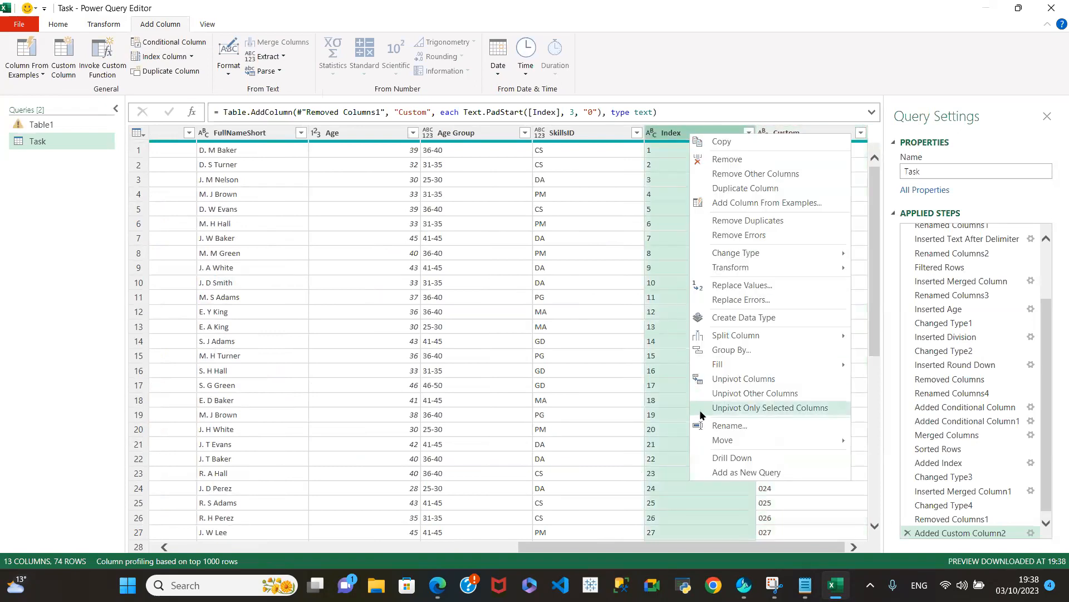
{"action": "left_click", "coordinate": [727, 160]}
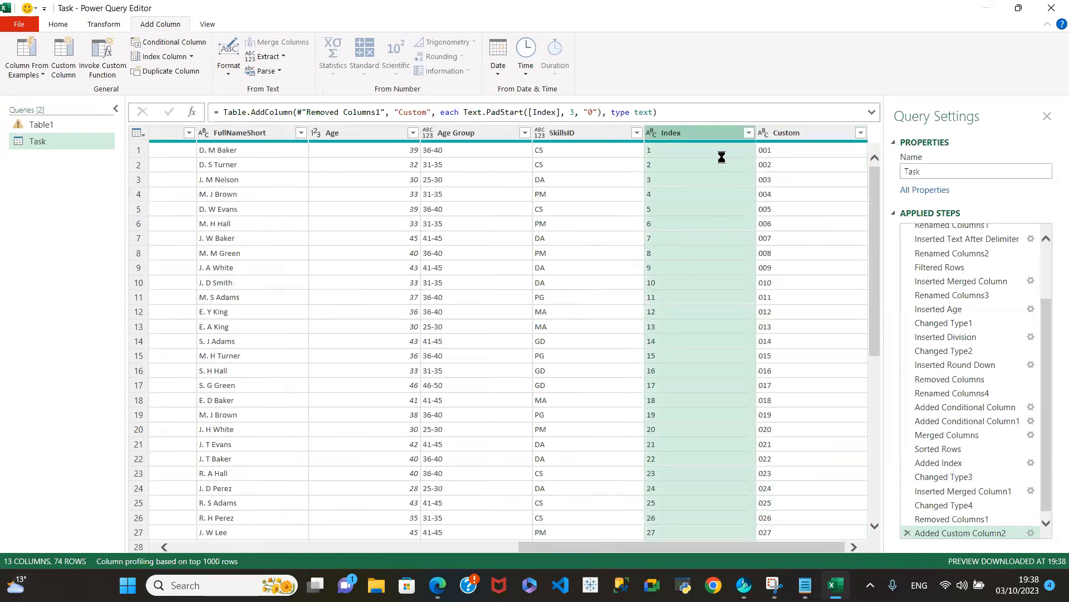
{"action": "double_click", "coordinate": [807, 137]}
{"action": "type", "text": "ID"}
{"action": "key", "text": "Return"}
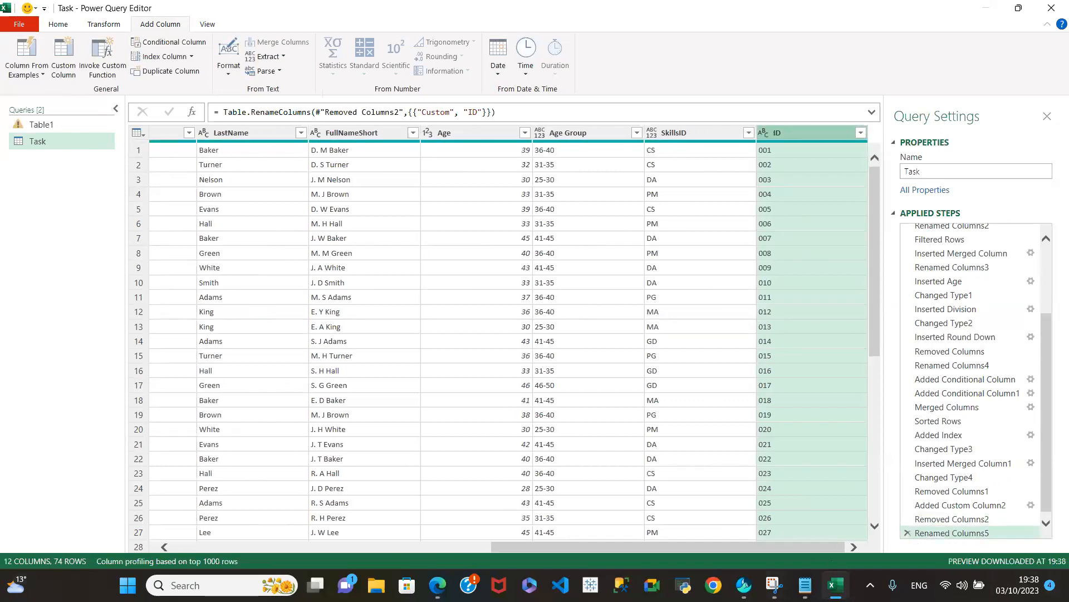
Switch to the Paticipant Exercise Requirement notes, review the parts of the Reg ID format, and return to the Power Query Editor.
{"action": "mouse_move", "coordinate": [835, 585]}
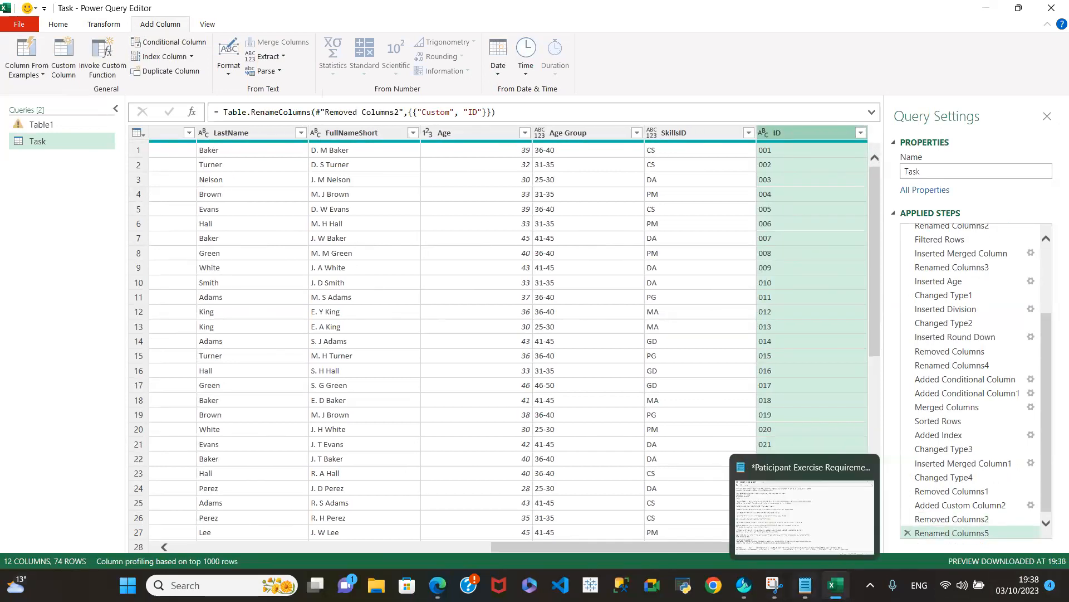
{"action": "left_click", "coordinate": [781, 519]}
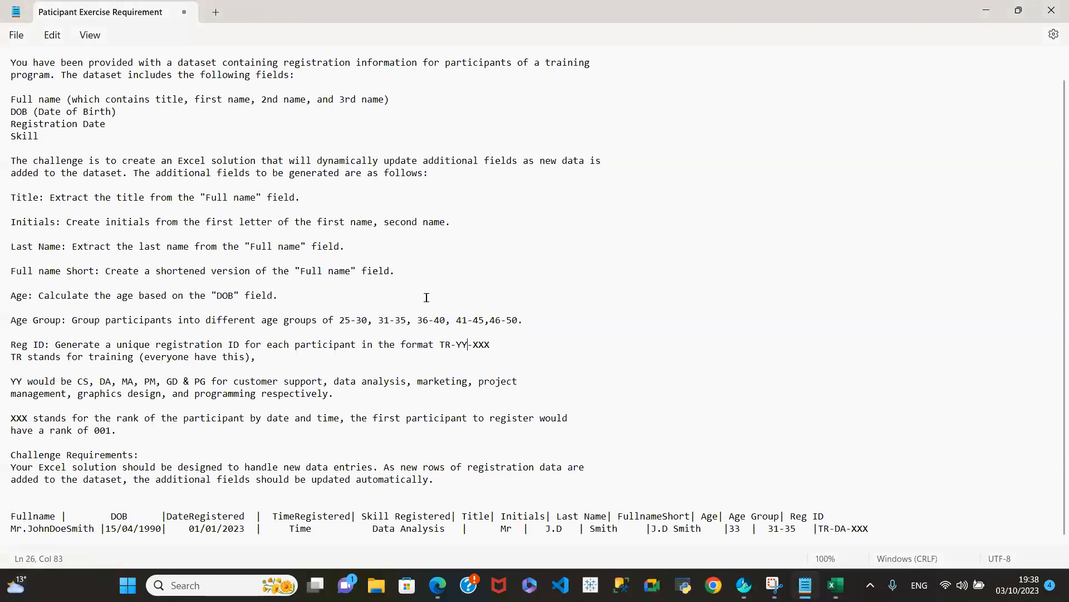
{"action": "left_click", "coordinate": [449, 347]}
{"action": "left_click_drag", "start_coordinate": [449, 347], "coordinate": [453, 348]}
{"action": "left_click", "coordinate": [440, 347]}
{"action": "left_click_drag", "start_coordinate": [473, 346], "coordinate": [483, 347]}
{"action": "mouse_move", "coordinate": [835, 585]}
{"action": "left_click", "coordinate": [829, 523]}
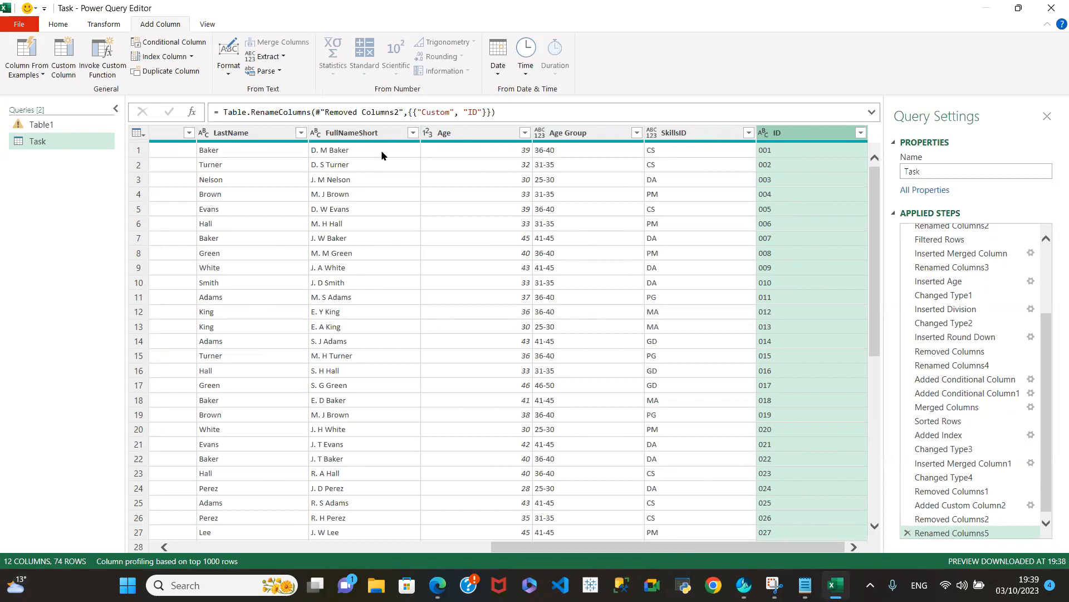
Start a new column from examples based on the SkillsID and ID columns, giving TR-CS-001 as the example for row 1.
{"action": "left_click", "coordinate": [687, 136]}
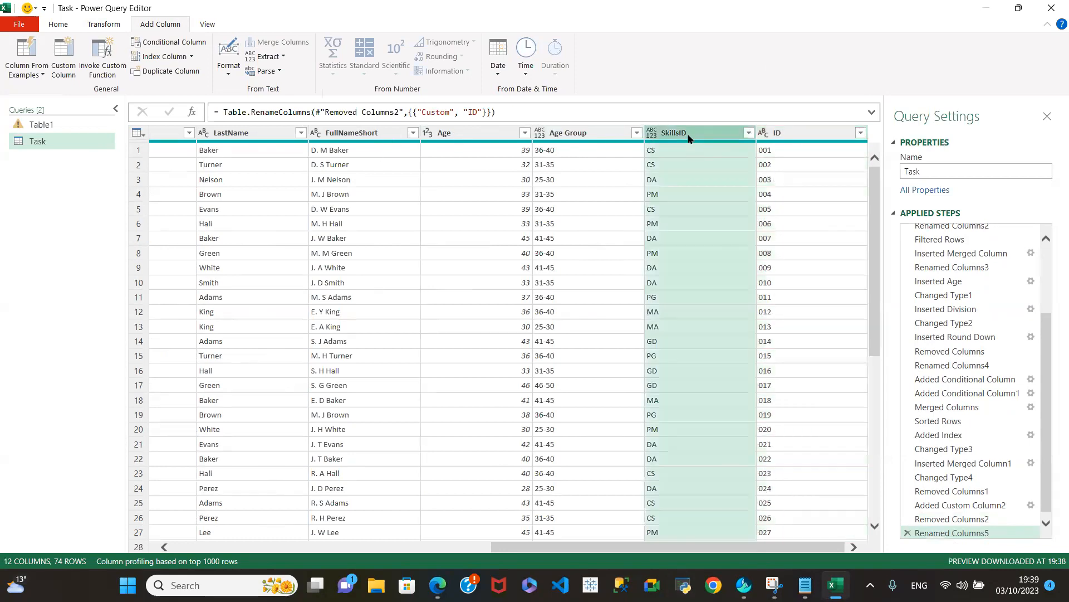
{"action": "left_click", "coordinate": [808, 136], "text": "ctrl"}
{"action": "left_click", "coordinate": [33, 74]}
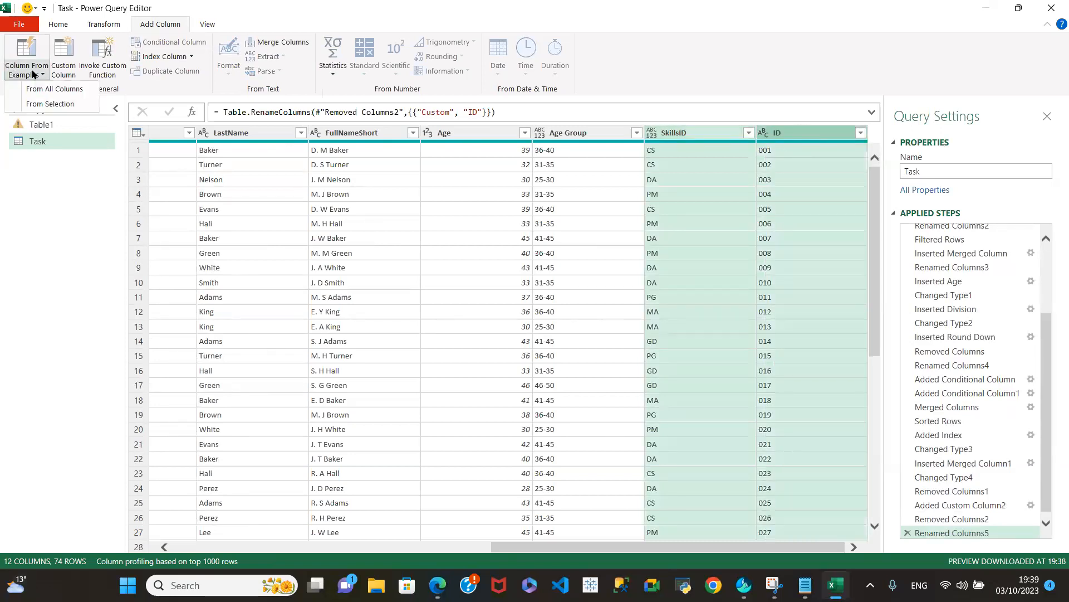
{"action": "left_click", "coordinate": [52, 106]}
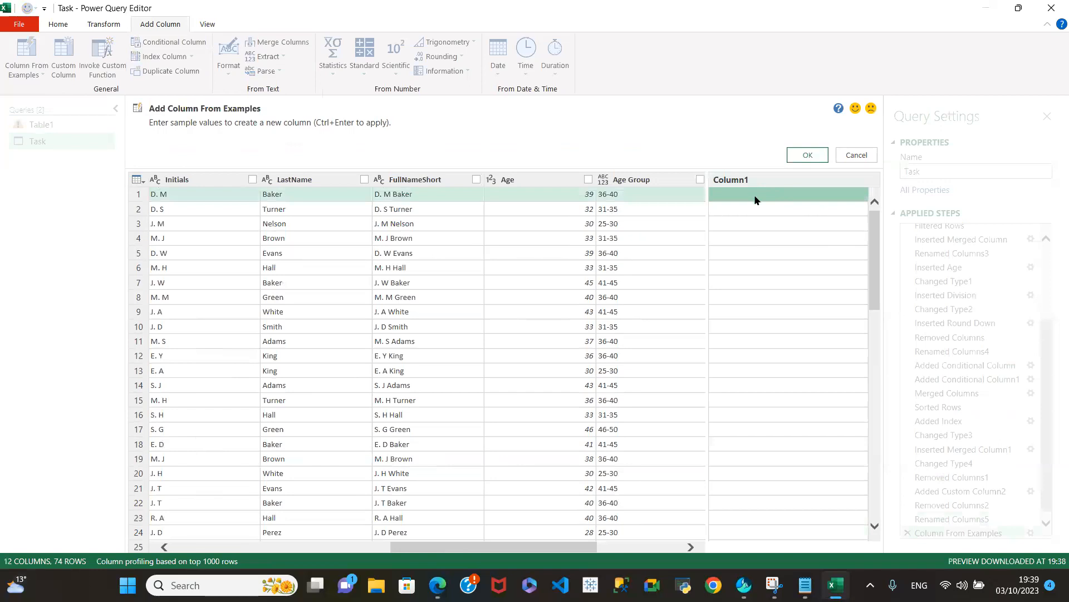
{"action": "left_click", "coordinate": [750, 198]}
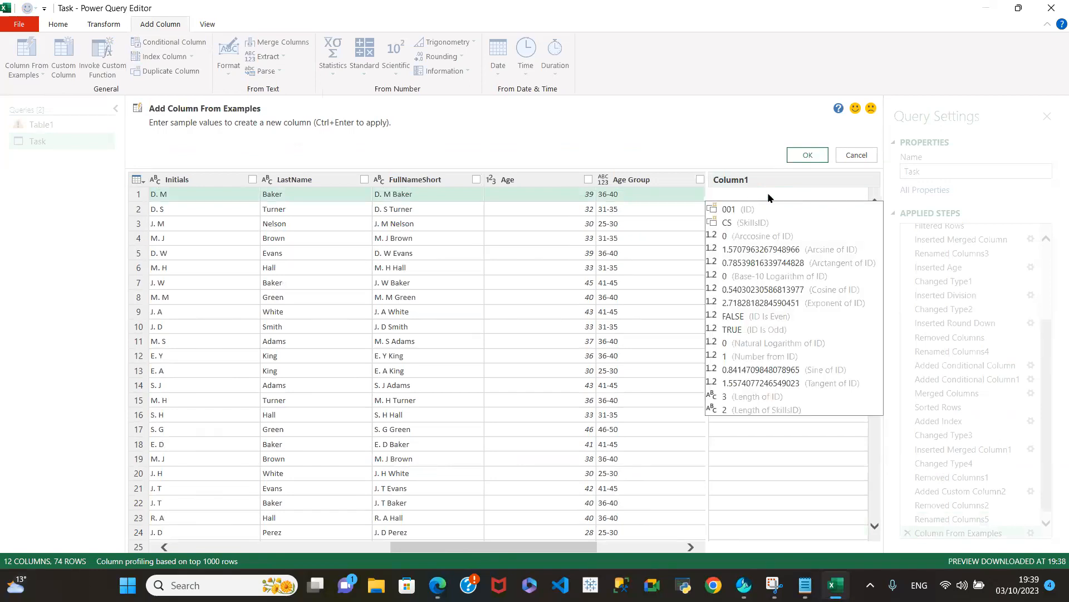
{"action": "type", "text": "TR"}
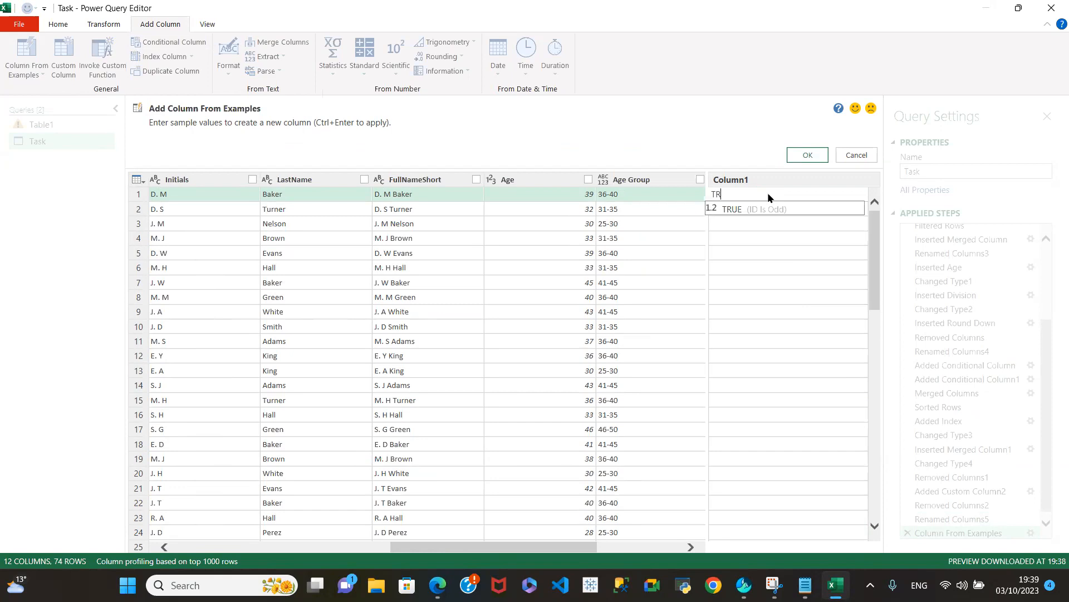
{"action": "type", "text": "-"}
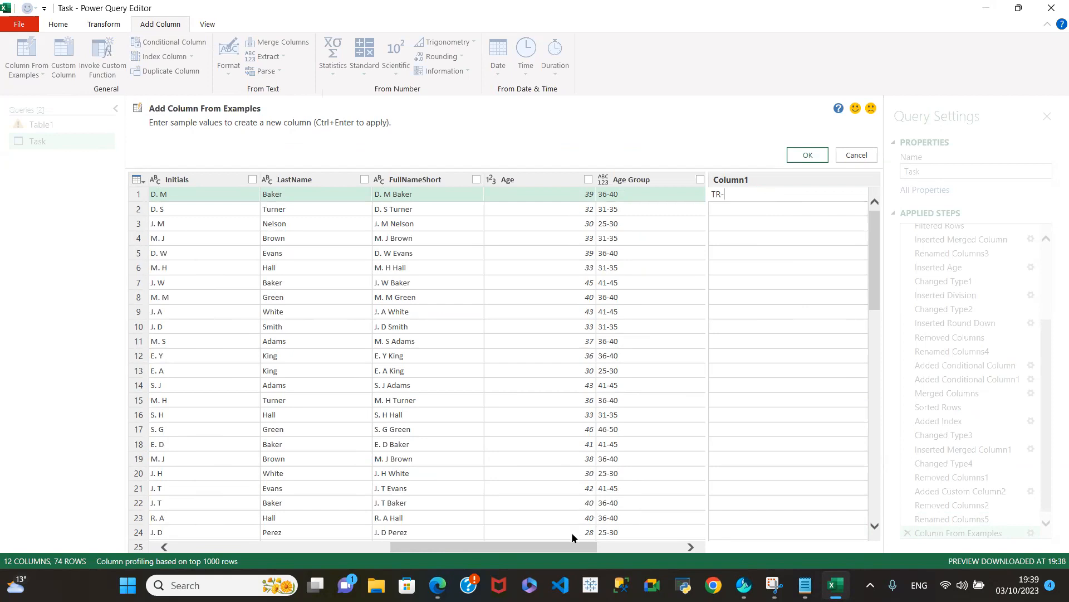
{"action": "left_click_drag", "start_coordinate": [567, 552], "coordinate": [751, 557]}
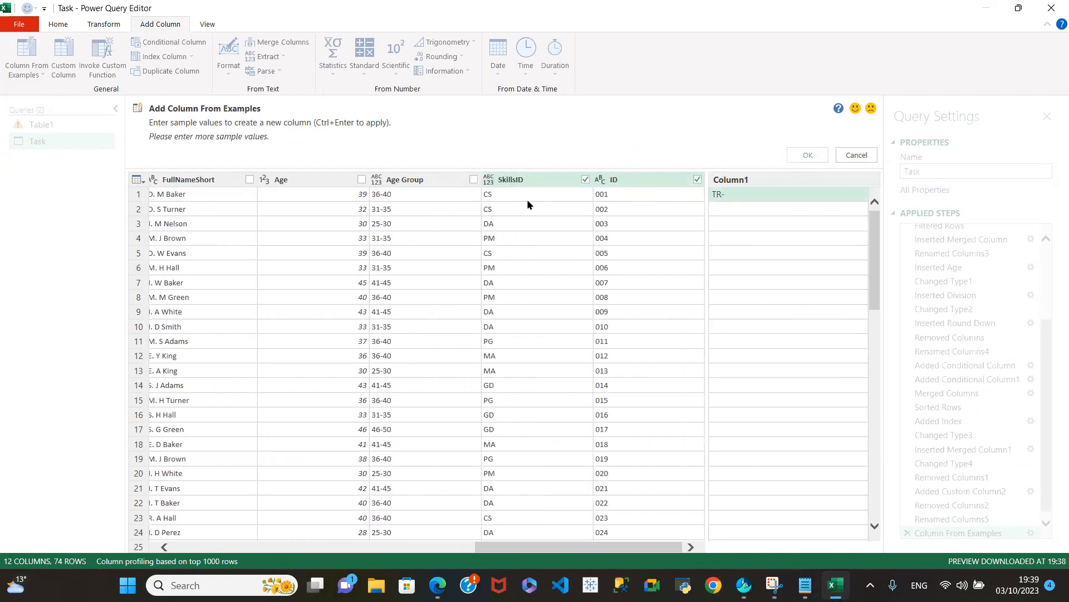
{"action": "double_click", "coordinate": [734, 192]}
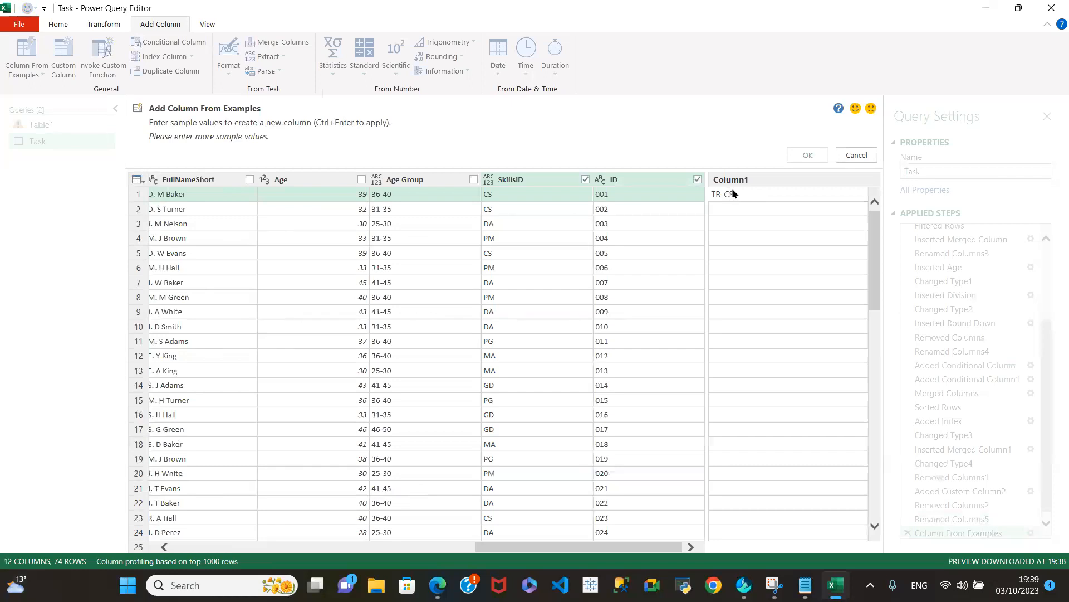
{"action": "type", "text": "CS-001"}
{"action": "key", "text": "Return"}
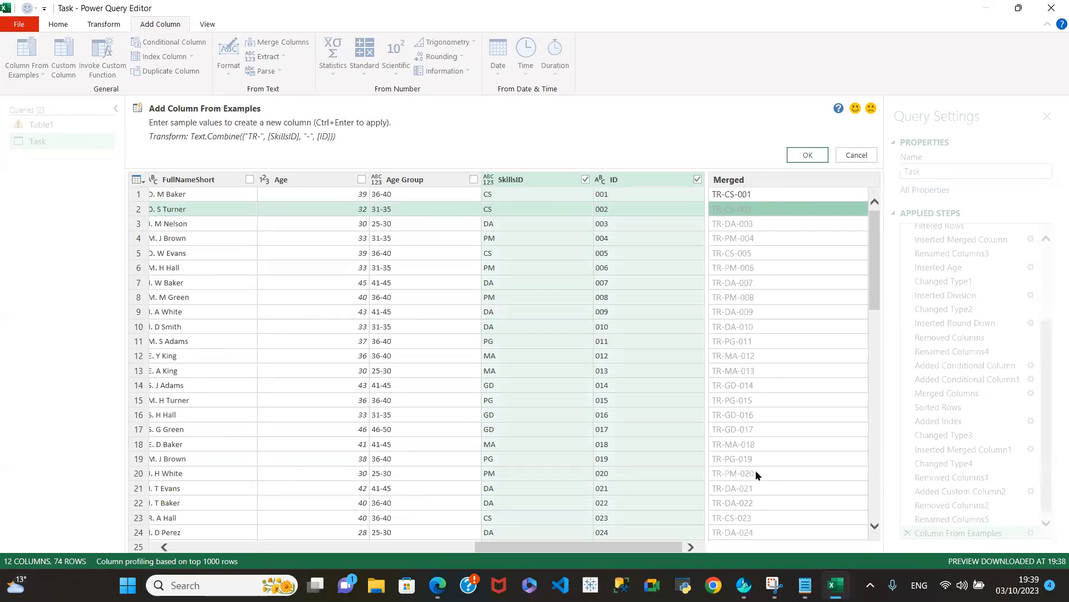
Check the suggested registration IDs down to the last row and create the column.
{"action": "scroll", "coordinate": [756, 470], "scroll_direction": "down", "scroll_amount": 4}
{"action": "scroll", "coordinate": [756, 470], "scroll_direction": "down", "scroll_amount": 13}
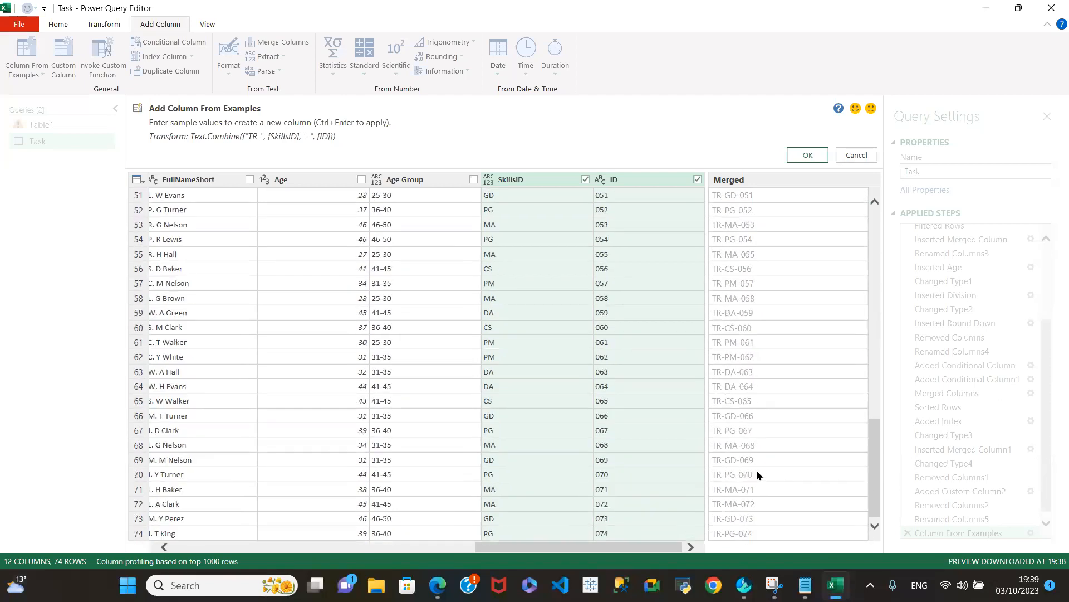
{"action": "scroll", "coordinate": [756, 469], "scroll_direction": "up", "scroll_amount": 13}
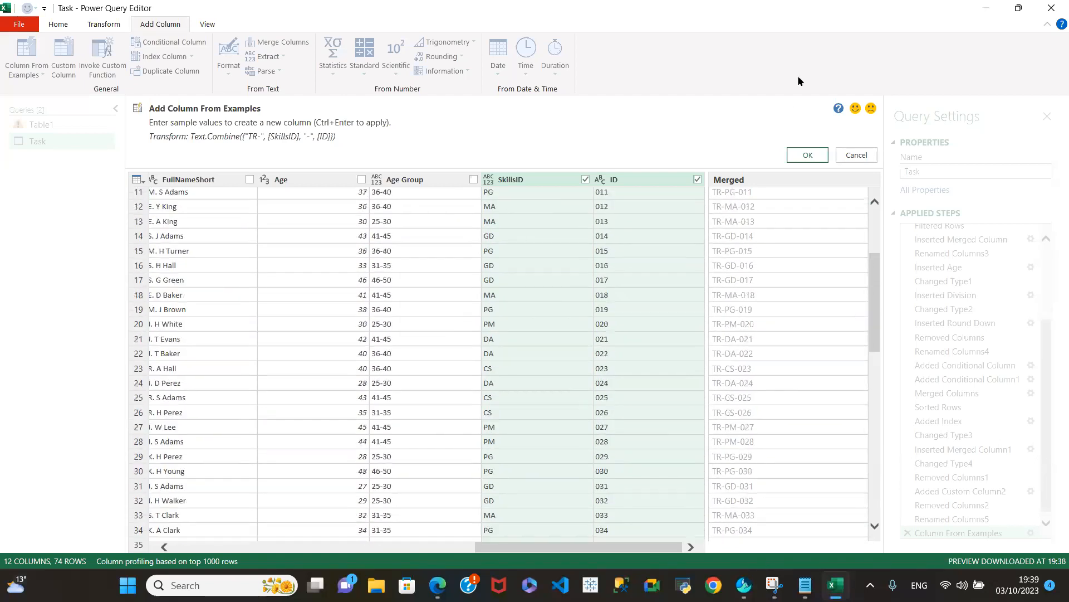
{"action": "left_click", "coordinate": [808, 154]}
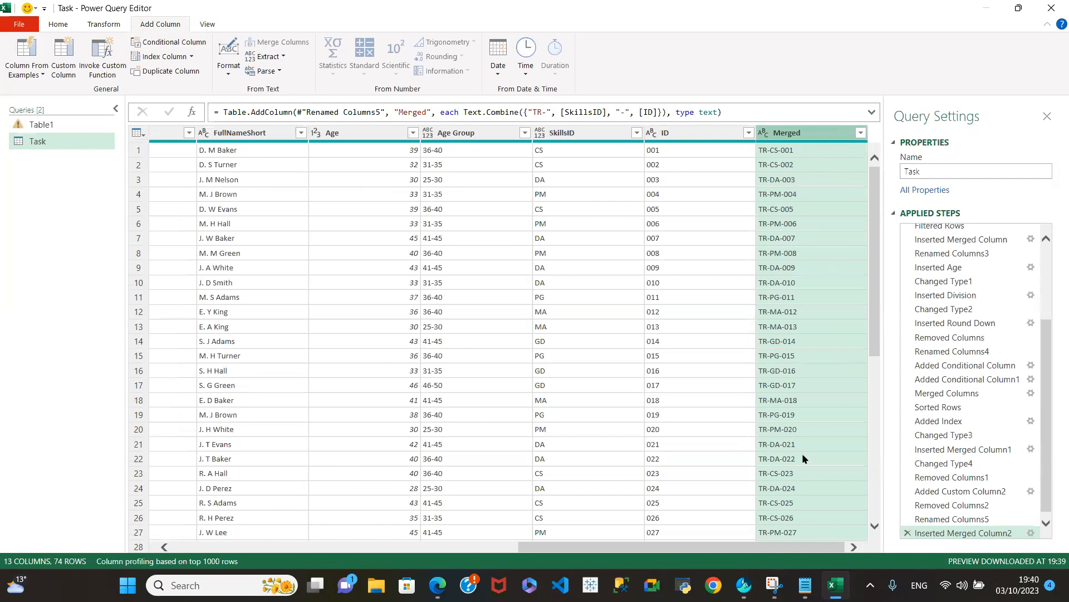
Rename the Merged column to Reg ID, checking the field name in the Paticipant Exercise Requirement notes.
{"action": "double_click", "coordinate": [798, 130]}
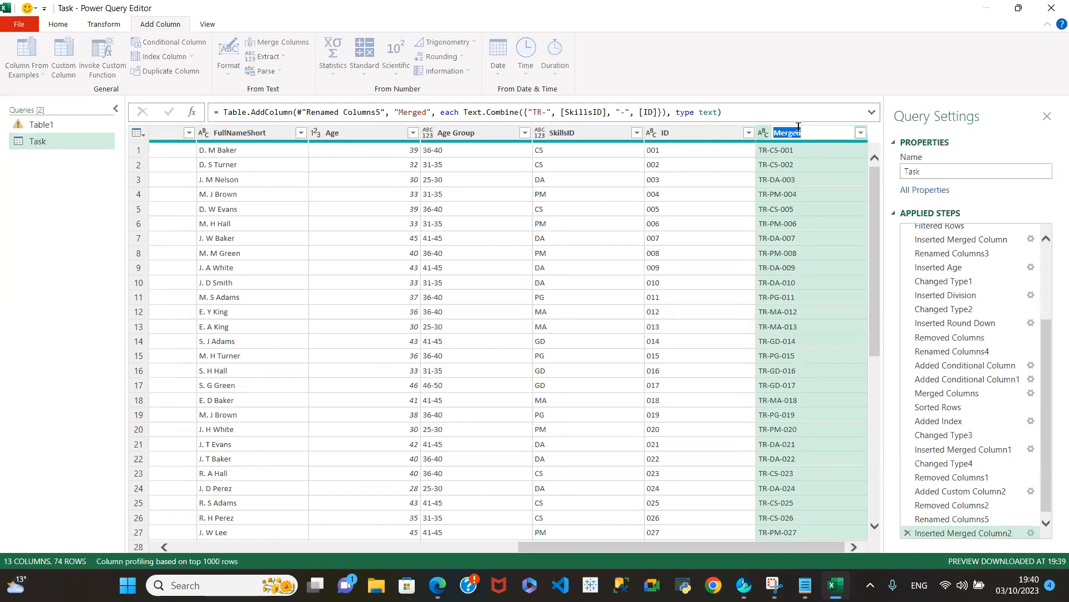
{"action": "type", "text": "Reg"}
{"action": "mouse_move", "coordinate": [806, 585]}
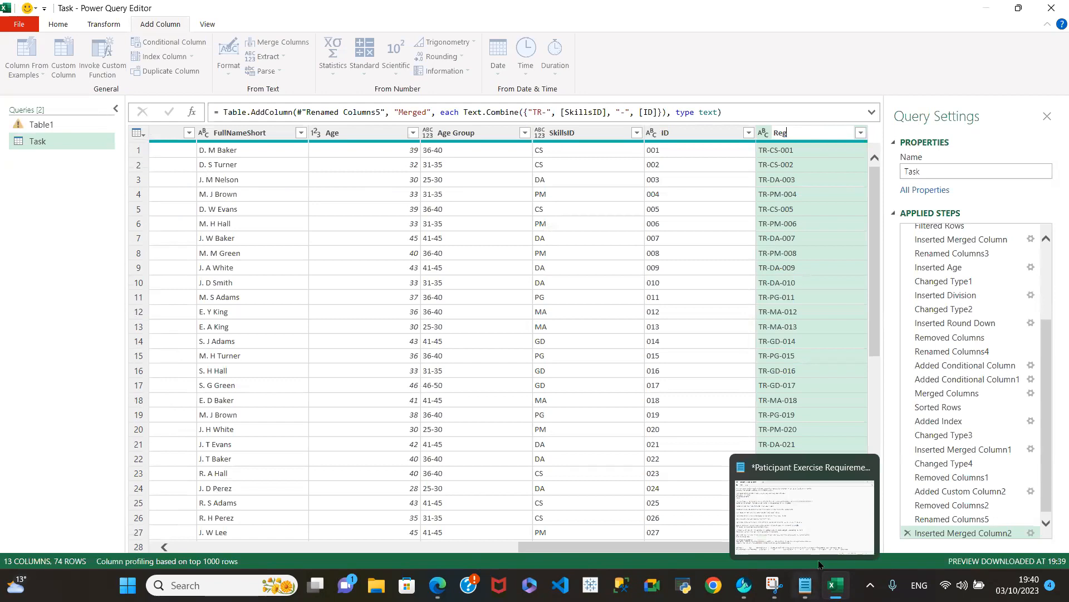
{"action": "left_click", "coordinate": [830, 500]}
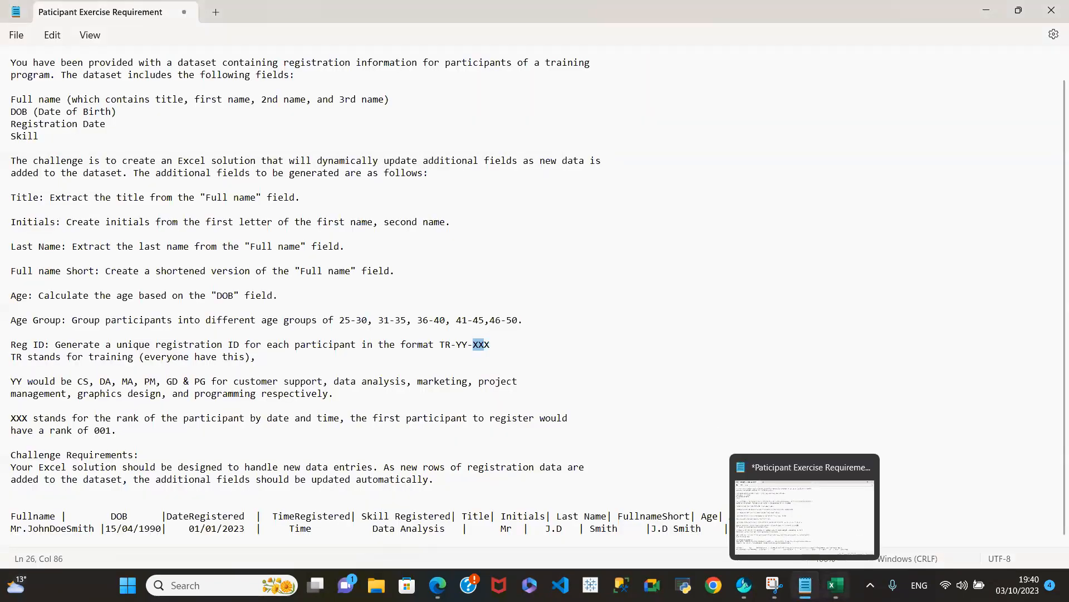
{"action": "mouse_move", "coordinate": [835, 585]}
{"action": "left_click", "coordinate": [811, 510]}
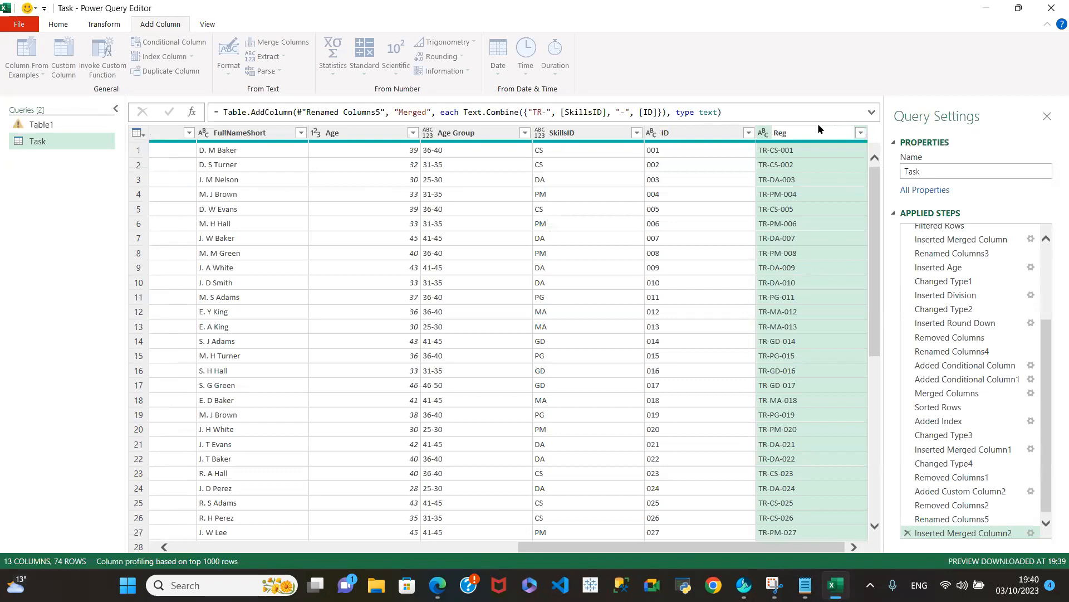
{"action": "double_click", "coordinate": [798, 134]}
{"action": "left_click", "coordinate": [798, 135]}
{"action": "type", "text": "ID"}
{"action": "key", "text": "Return"}
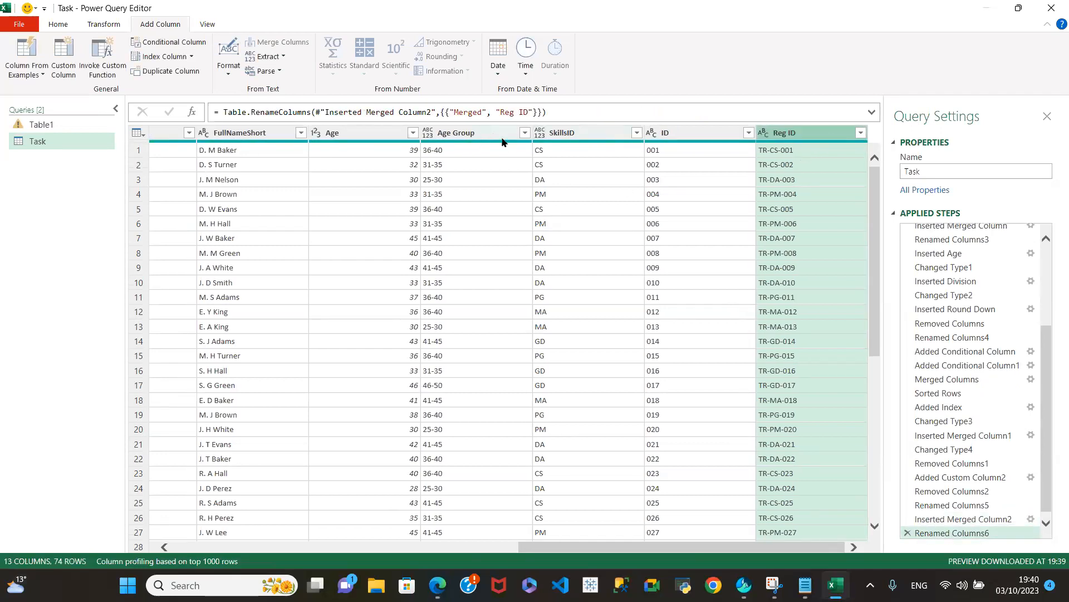
Remove the SkillsID and ID columns from the table.
{"action": "left_click", "coordinate": [579, 138]}
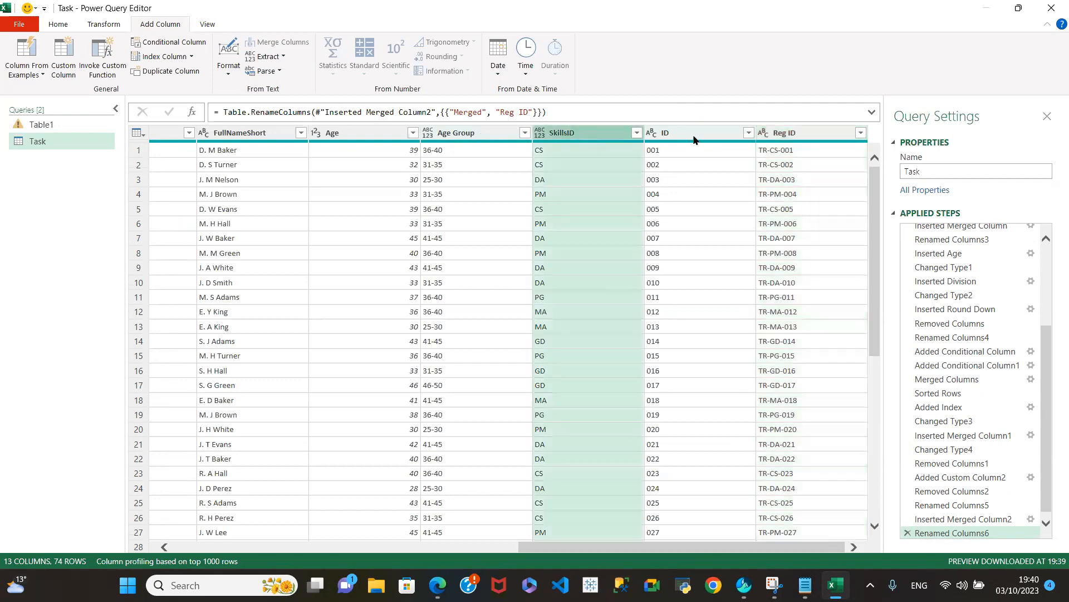
{"action": "left_click", "coordinate": [691, 138], "text": "ctrl"}
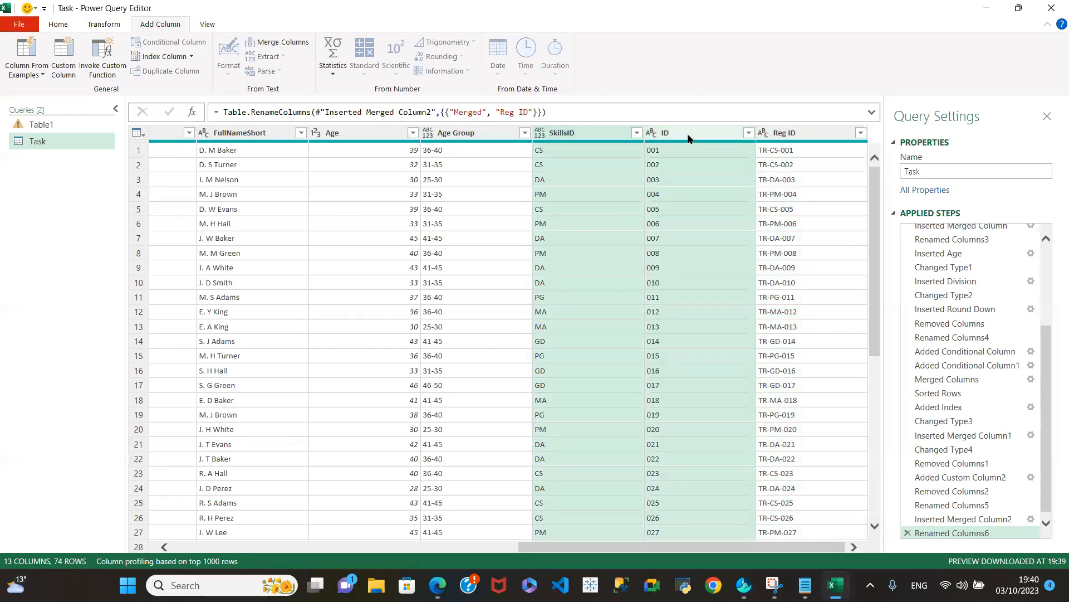
{"action": "right_click", "coordinate": [687, 138]}
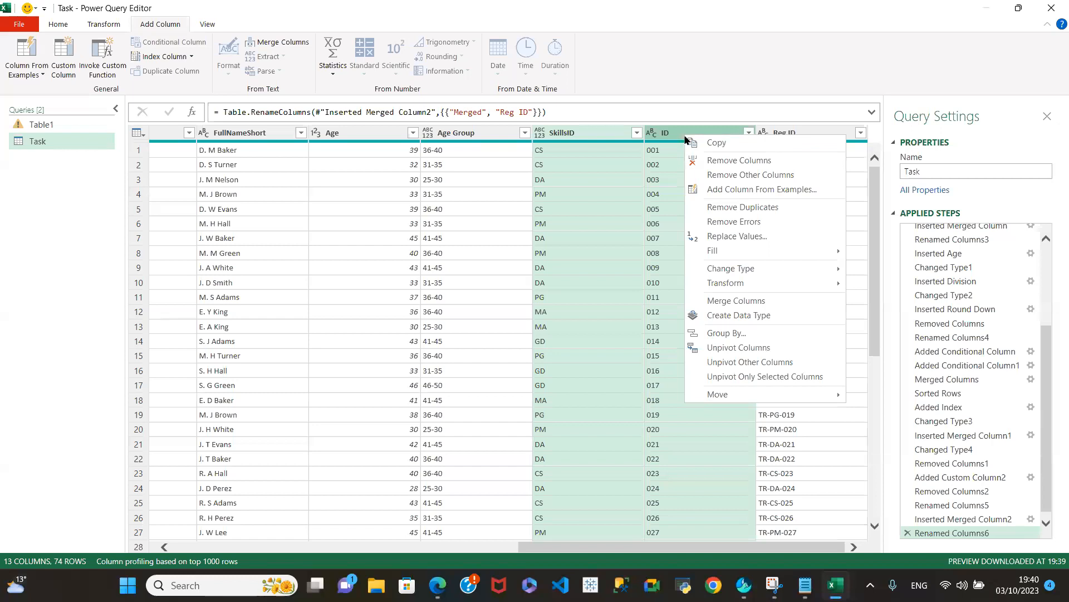
{"action": "left_click", "coordinate": [710, 161]}
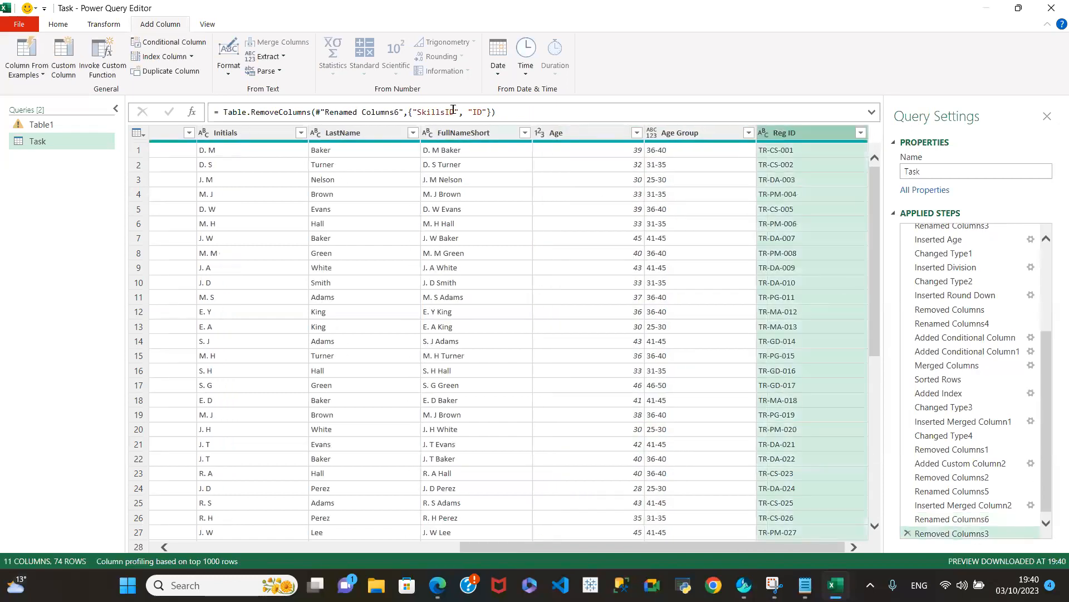
{"action": "left_click_drag", "start_coordinate": [484, 549], "coordinate": [126, 566]}
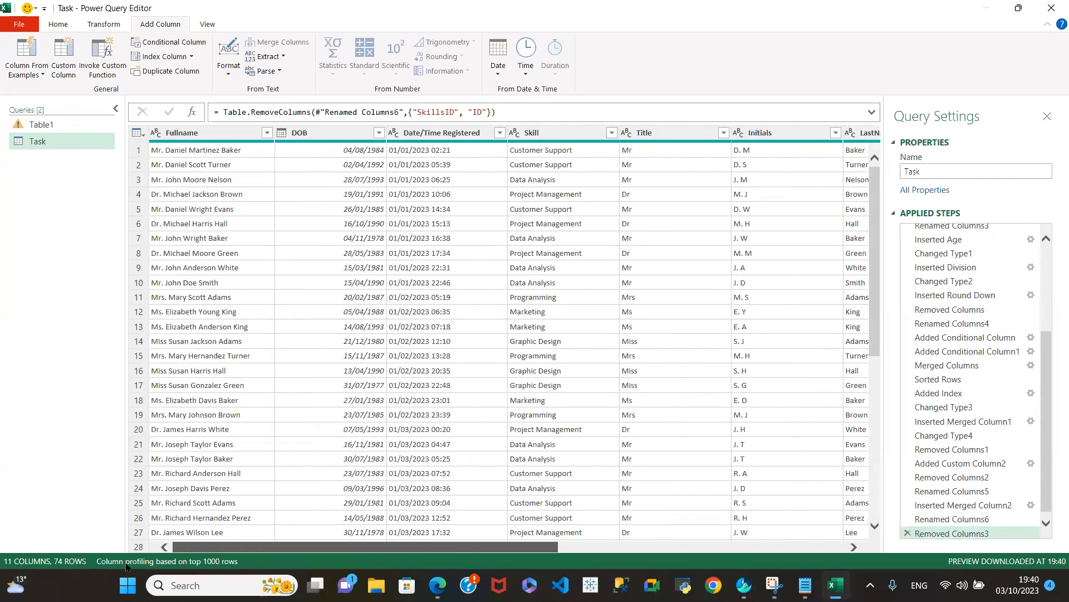
{"action": "scroll", "coordinate": [572, 319], "scroll_direction": "right", "scroll_amount": 10}
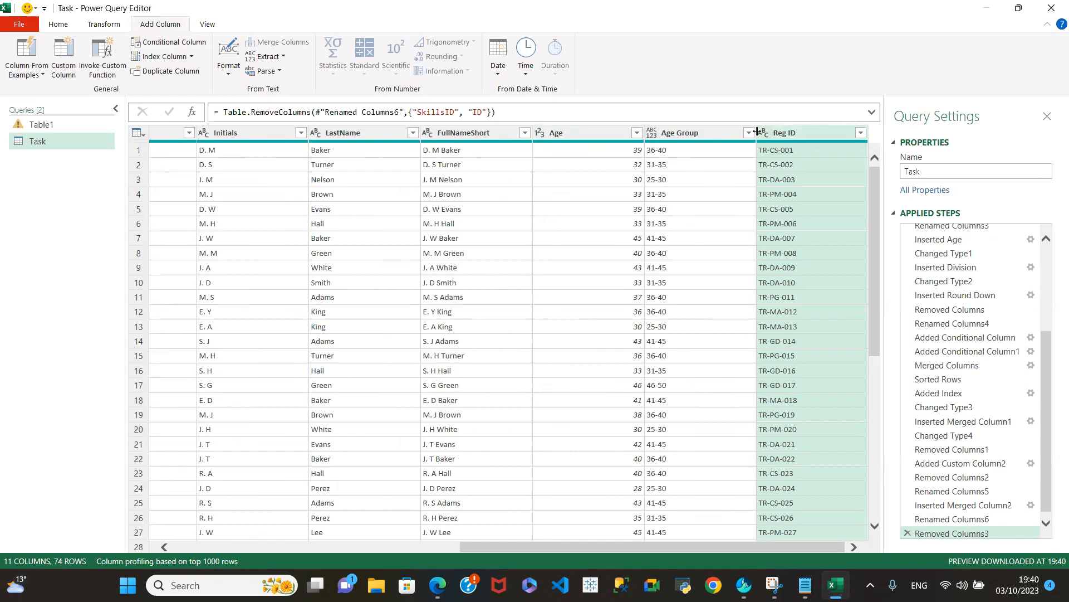
{"action": "left_click_drag", "start_coordinate": [872, 285], "coordinate": [862, 189]}
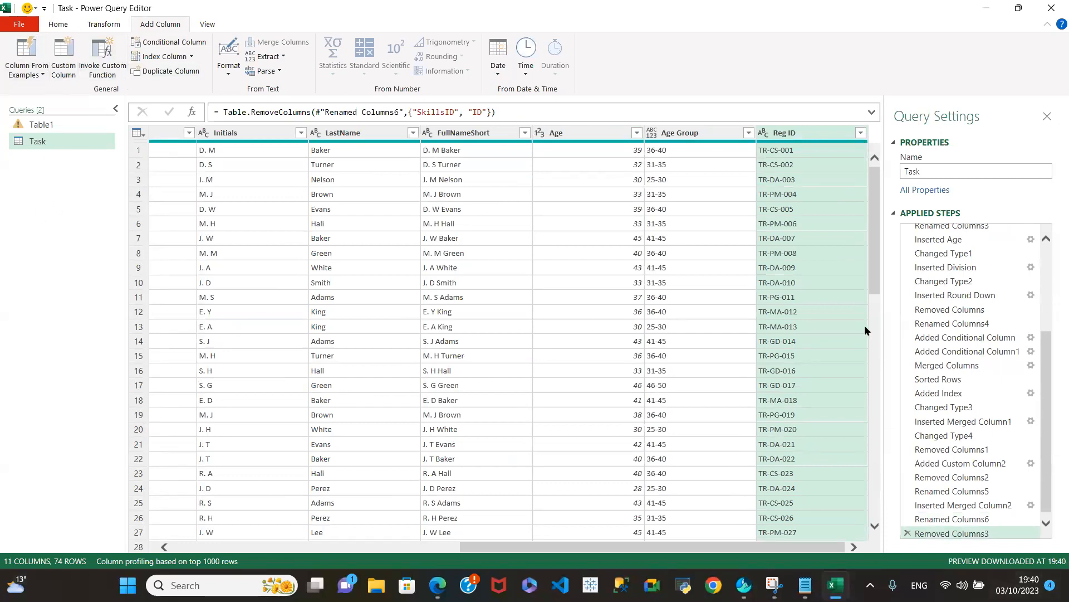
{"action": "left_click_drag", "start_coordinate": [877, 240], "coordinate": [881, 174]}
Split the Date/Time Registered column by the space delimiter at the left-most occurrence.
{"action": "left_click_drag", "start_coordinate": [500, 546], "coordinate": [212, 546]}
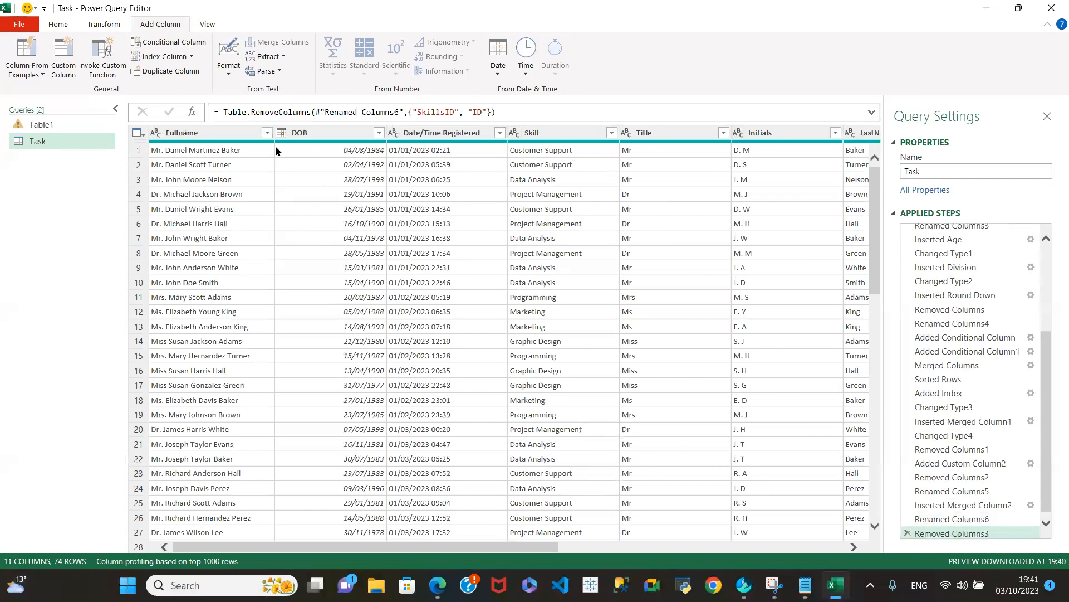
{"action": "left_click", "coordinate": [61, 24]}
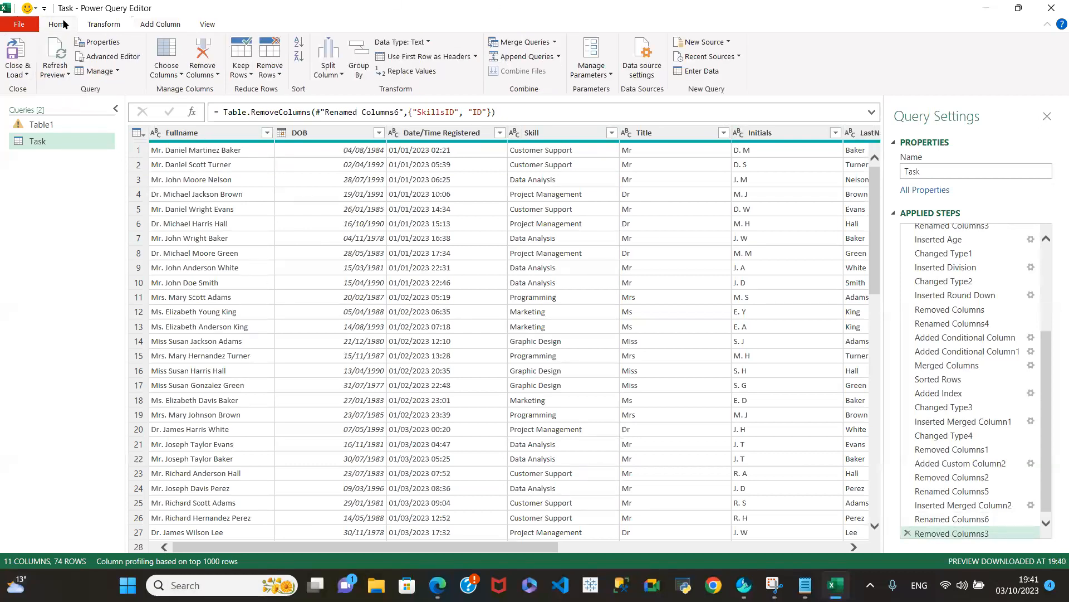
{"action": "left_click", "coordinate": [445, 135]}
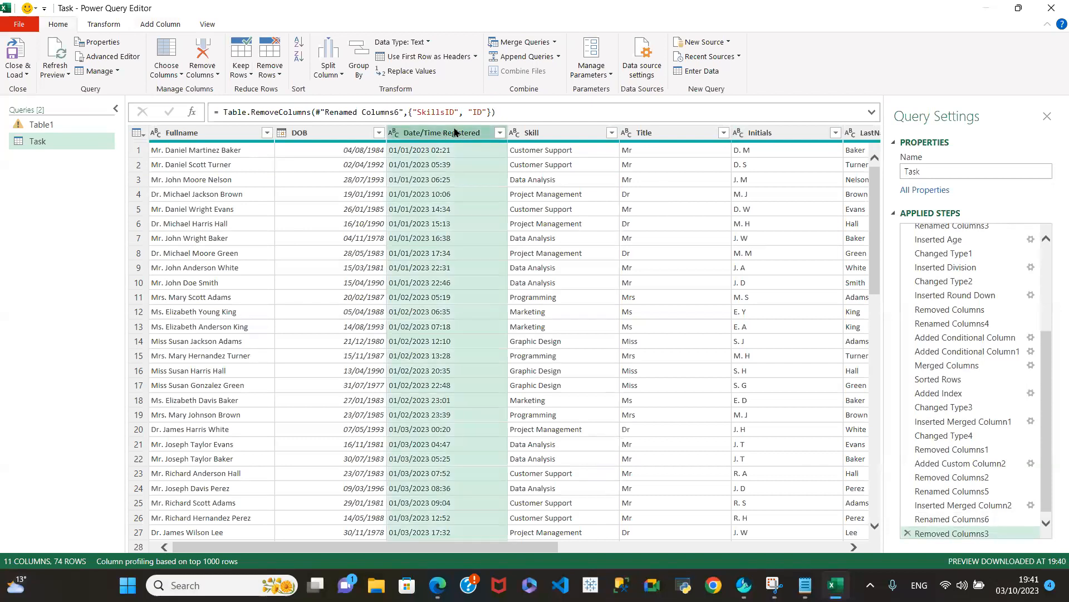
{"action": "right_click", "coordinate": [446, 135]}
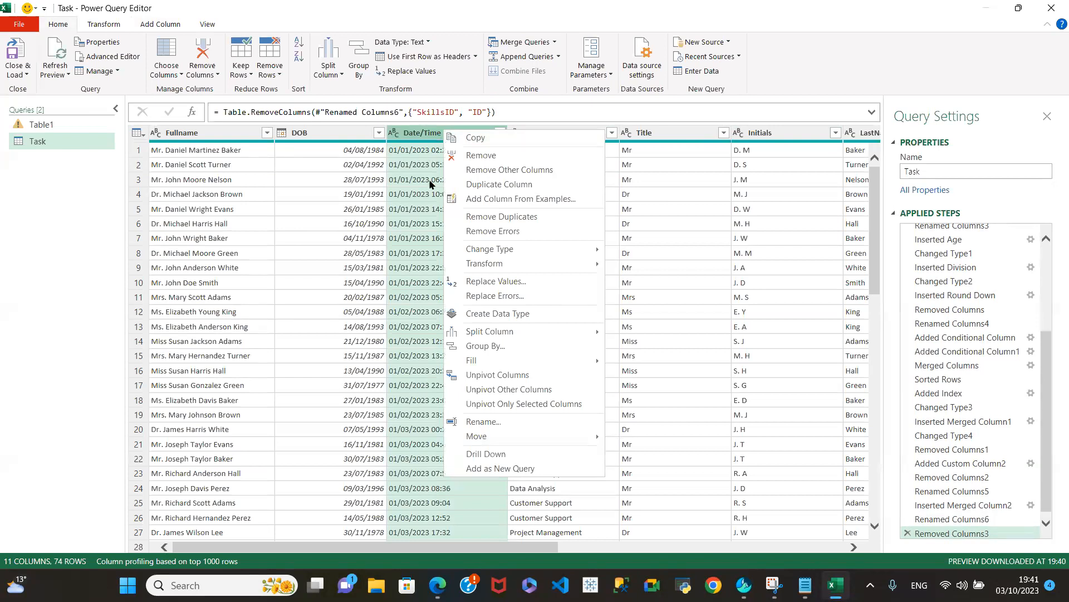
{"action": "mouse_move", "coordinate": [544, 334]}
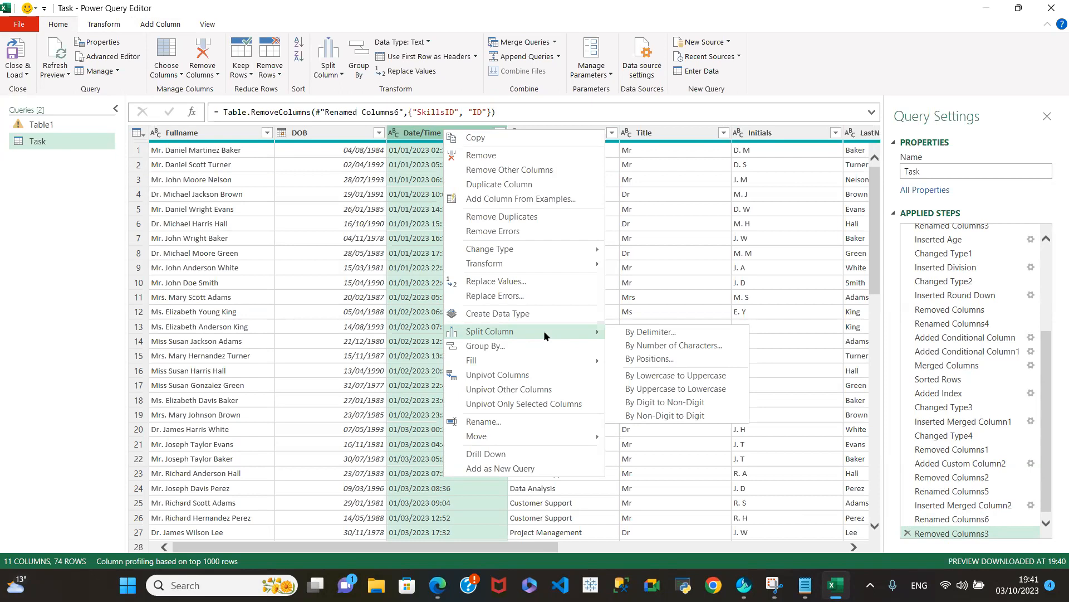
{"action": "left_click", "coordinate": [638, 332]}
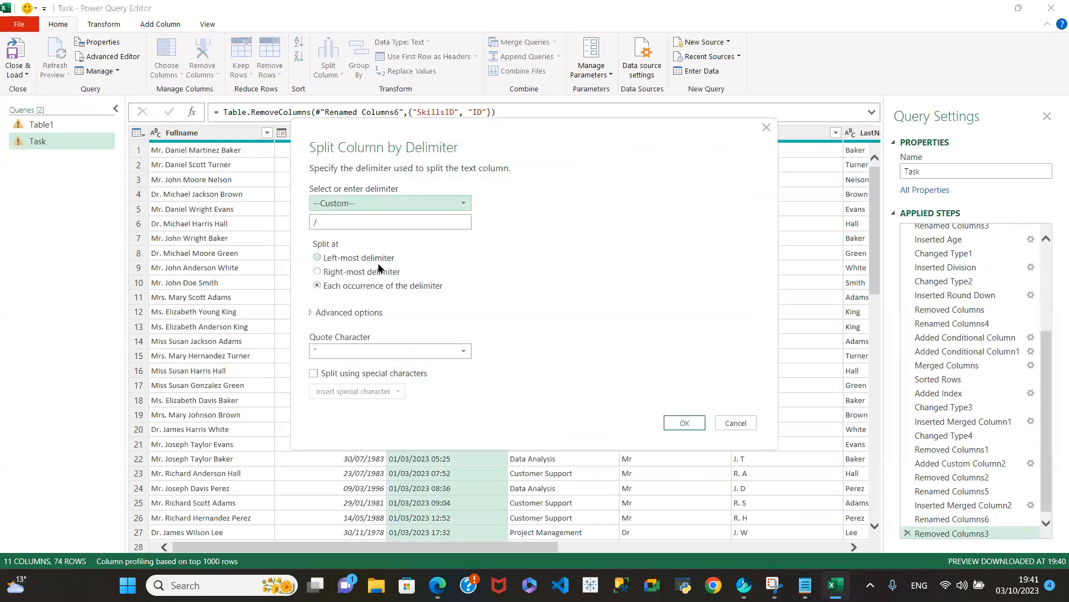
{"action": "left_click", "coordinate": [462, 199]}
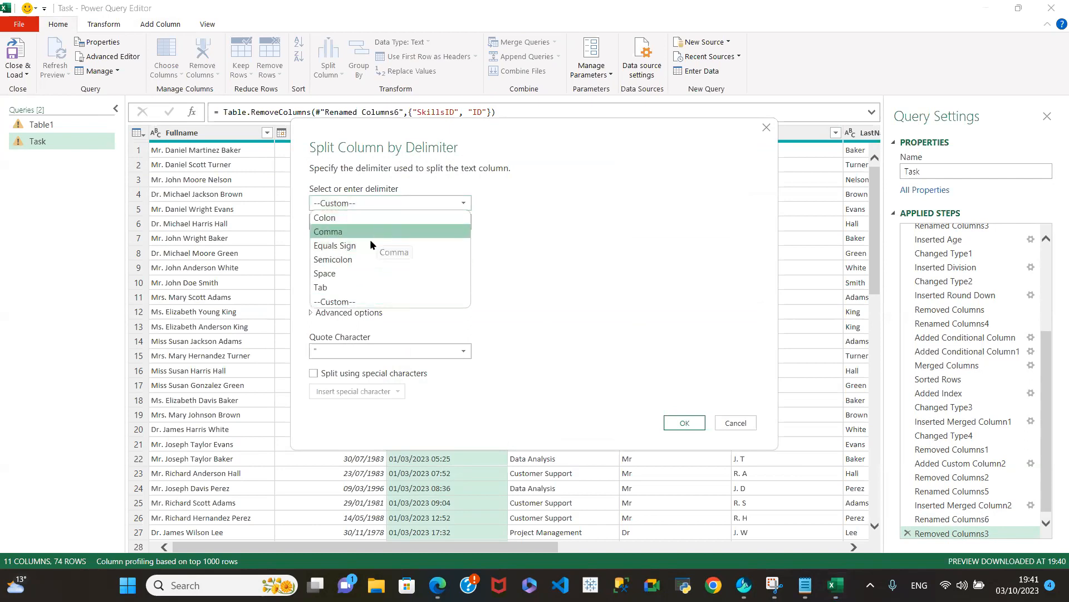
{"action": "left_click", "coordinate": [407, 273]}
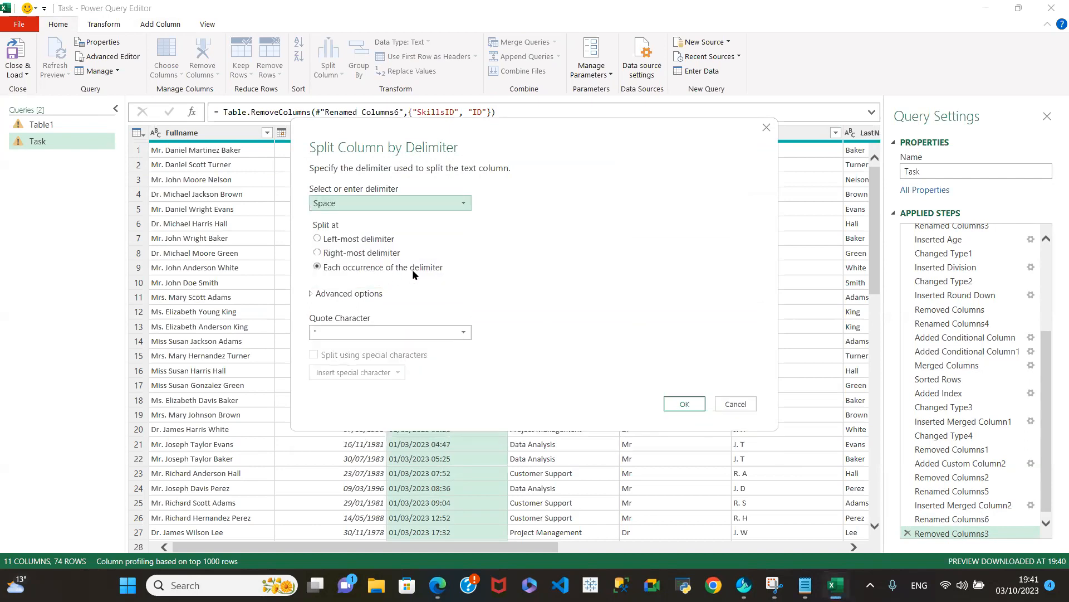
{"action": "left_click", "coordinate": [321, 254]}
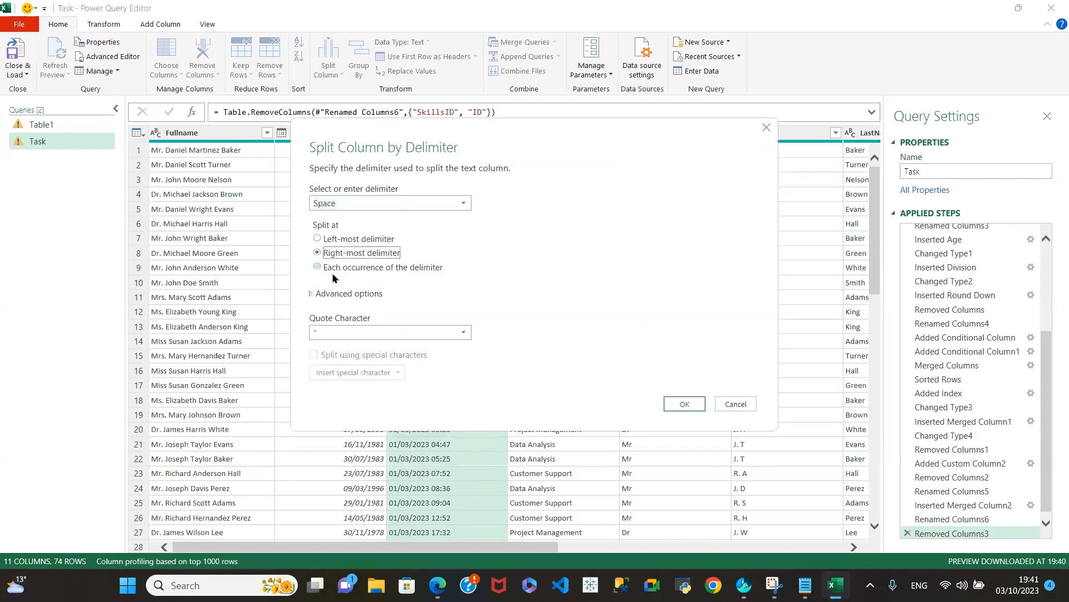
{"action": "left_click", "coordinate": [316, 239]}
{"action": "left_click", "coordinate": [671, 401]}
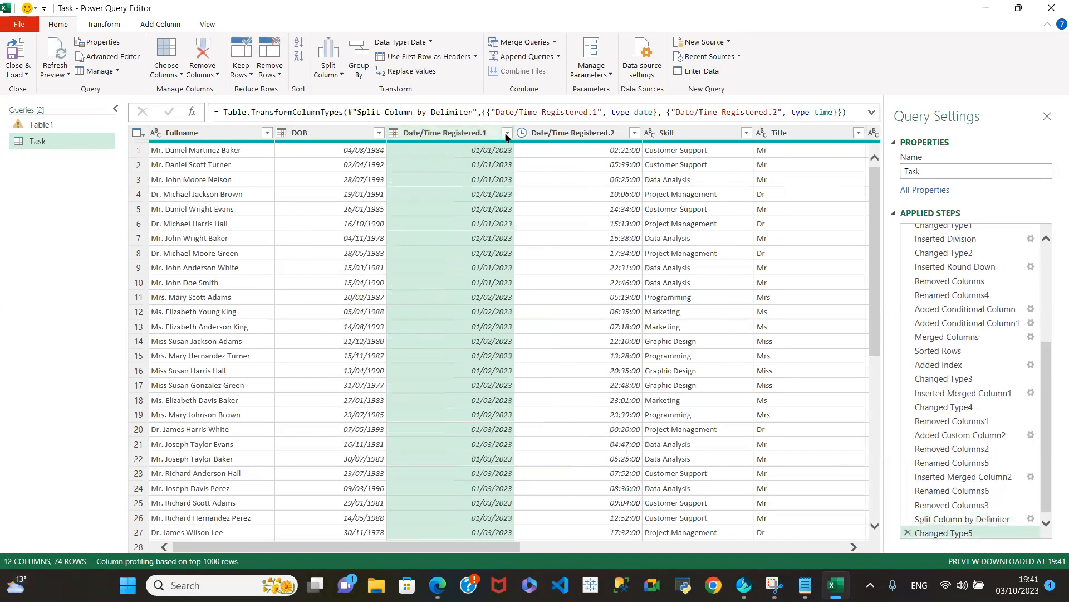
Rename the Date/Time Registered.1 column to Date.
{"action": "double_click", "coordinate": [459, 134]}
{"action": "left_click", "coordinate": [498, 136]}
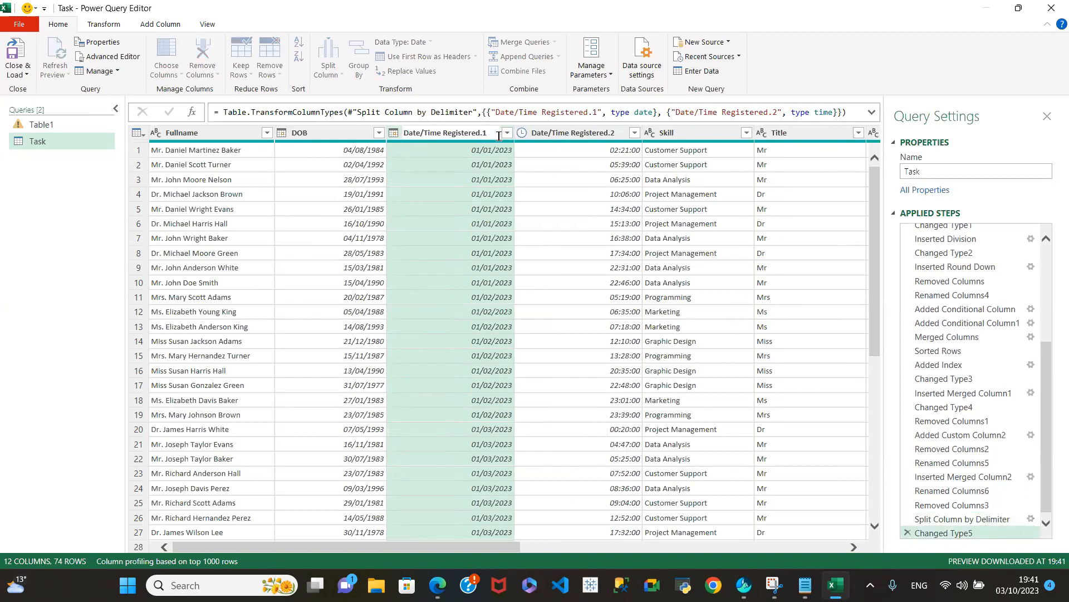
{"action": "key", "text": "BackSpace"}
{"action": "key", "text": "BackSpace"}
{"action": "key", "text": "BackSpace"}
{"action": "key", "text": "BackSpace"}
{"action": "key", "text": "BackSpace"}
{"action": "key", "text": "BackSpace"}
{"action": "key", "text": "BackSpace"}
{"action": "key", "text": "BackSpace"}
{"action": "key", "text": "BackSpace"}
{"action": "key", "text": "BackSpace"}
{"action": "key", "text": "BackSpace"}
{"action": "key", "text": "BackSpace"}
{"action": "key", "text": "BackSpace"}
{"action": "key", "text": "BackSpace"}
{"action": "key", "text": "BackSpace"}
{"action": "key", "text": "BackSpace"}
{"action": "key", "text": "BackSpace"}
{"action": "key", "text": "BackSpace"}
{"action": "key", "text": "Return"}
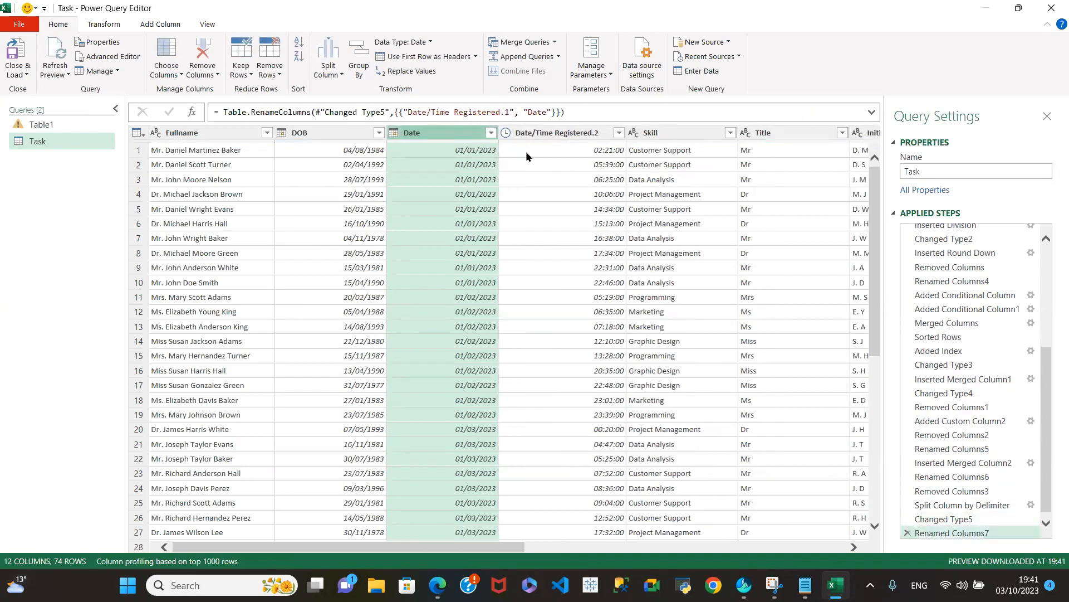
Rename the Date/Time Registered.2 column to Time Registered.
{"action": "left_click", "coordinate": [569, 134]}
{"action": "double_click", "coordinate": [601, 134]}
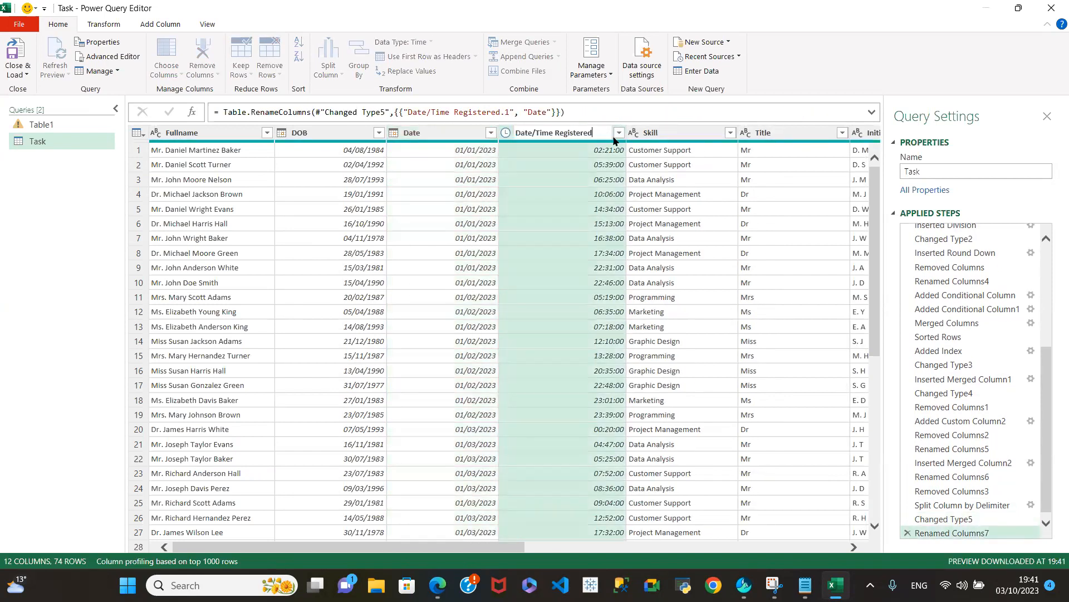
{"action": "left_click", "coordinate": [540, 133]}
{"action": "key", "text": "BackSpace"}
{"action": "key", "text": "BackSpace"}
{"action": "key", "text": "BackSpace"}
{"action": "key", "text": "BackSpace"}
{"action": "key", "text": "BackSpace"}
{"action": "key", "text": "Return"}
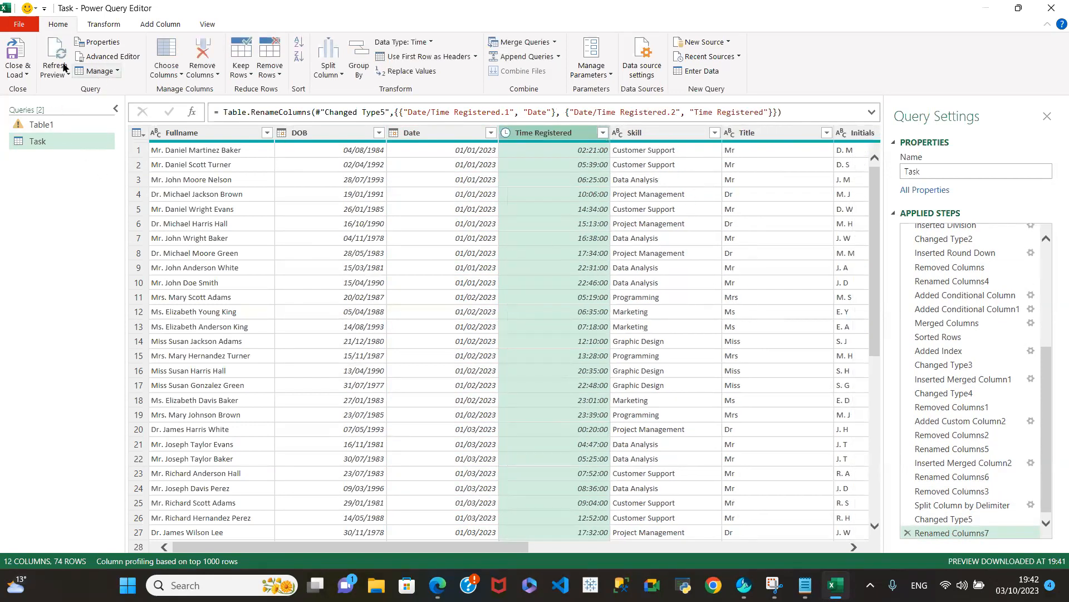
Close and load the query into the workbook, and look through the source rows on the Participant list sheet.
{"action": "left_click", "coordinate": [27, 74]}
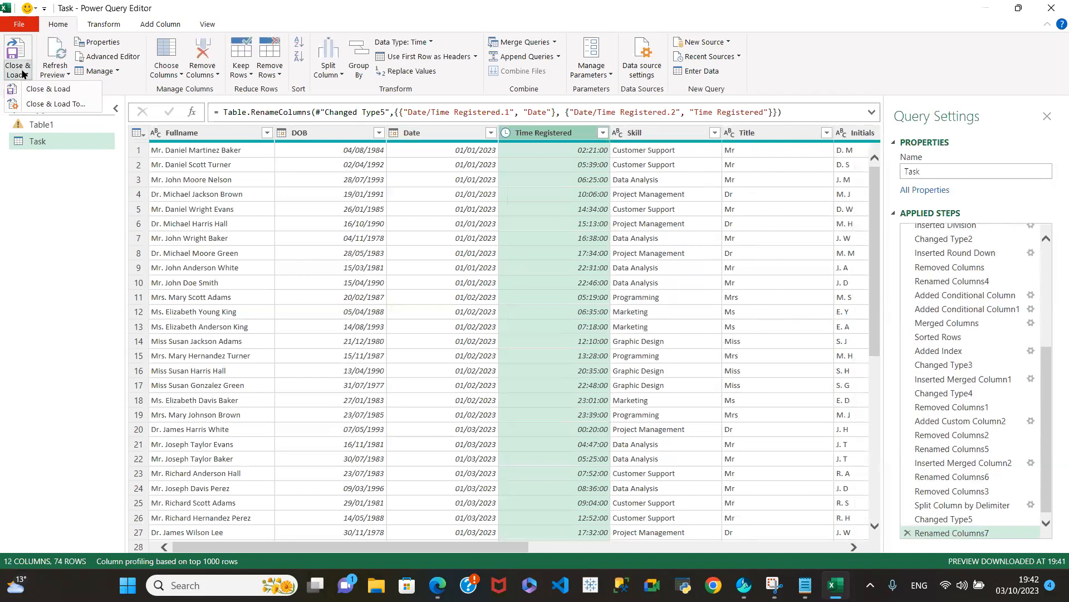
{"action": "left_click", "coordinate": [59, 90]}
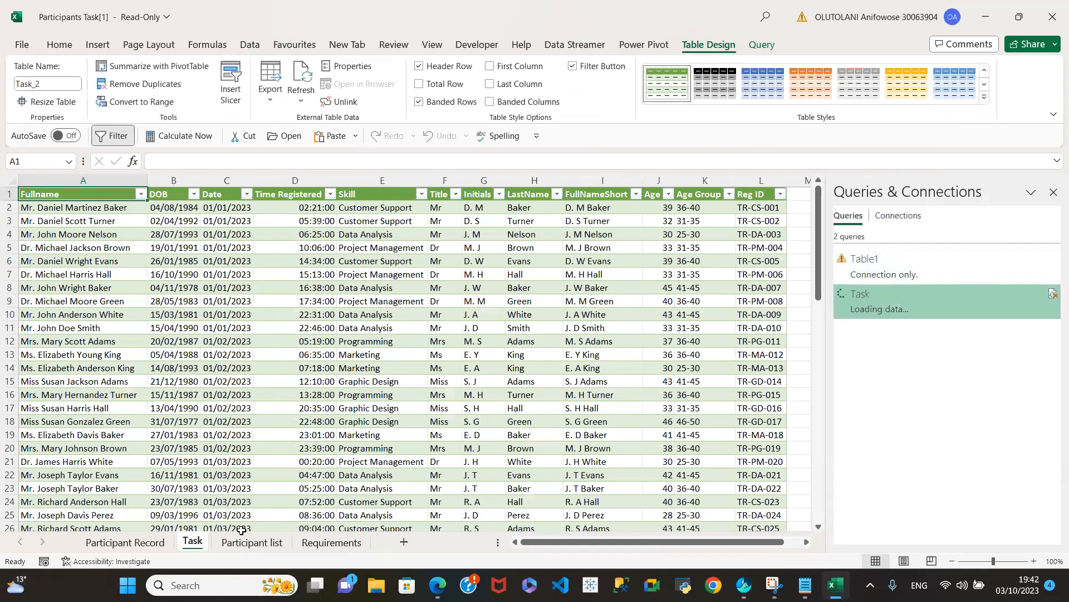
{"action": "left_click", "coordinate": [256, 542]}
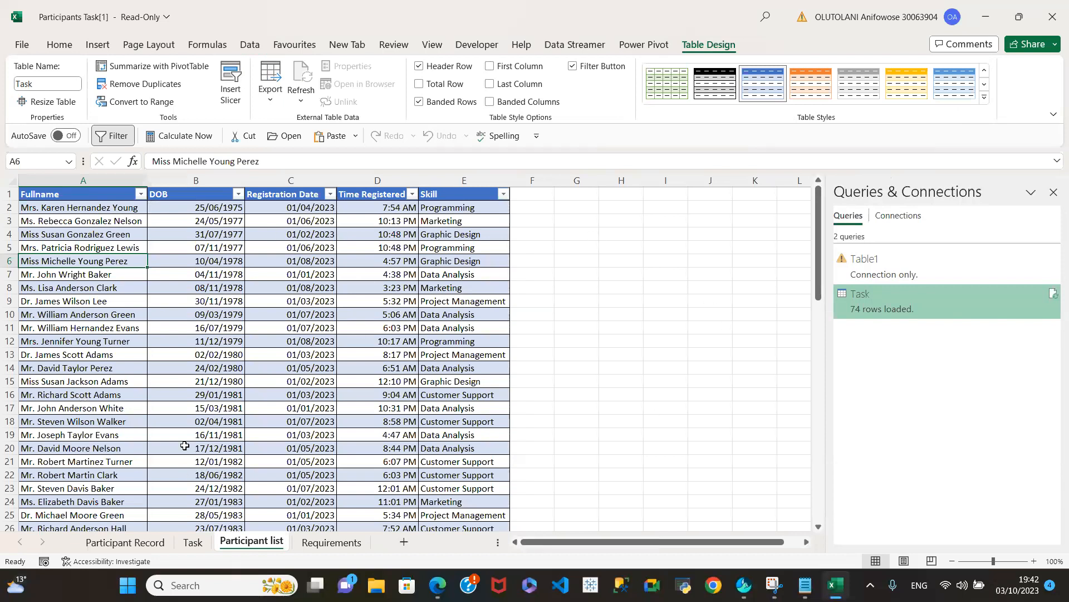
{"action": "scroll", "coordinate": [217, 423], "scroll_direction": "down", "scroll_amount": 13}
{"action": "scroll", "coordinate": [220, 490], "scroll_direction": "down", "scroll_amount": 9}
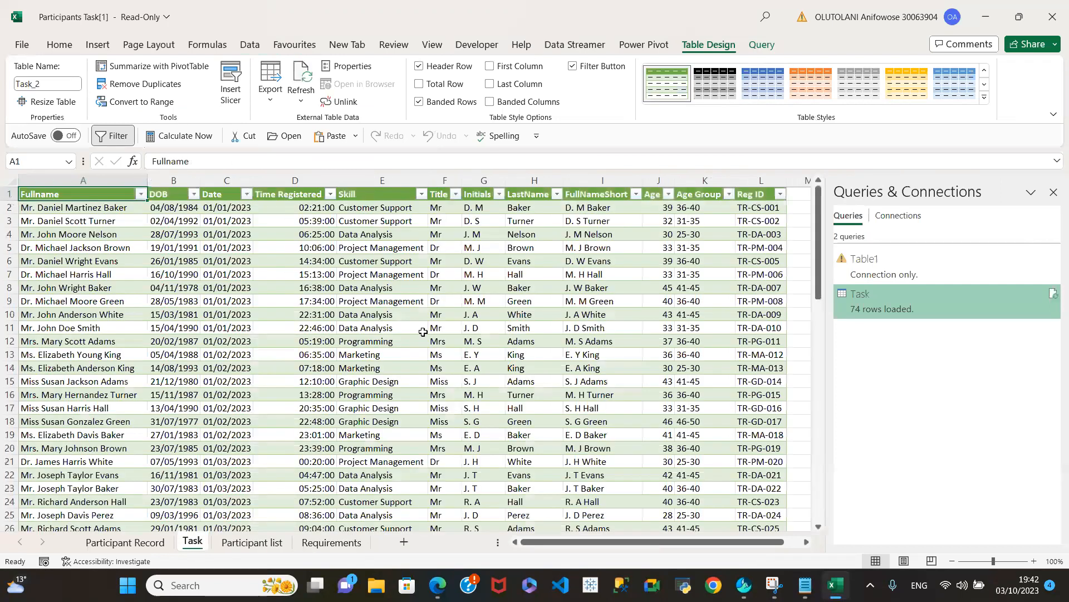
Refresh the loaded query table on the Task sheet and review its columns across to Reg ID.
{"action": "left_click", "coordinate": [453, 288]}
{"action": "right_click", "coordinate": [453, 289]}
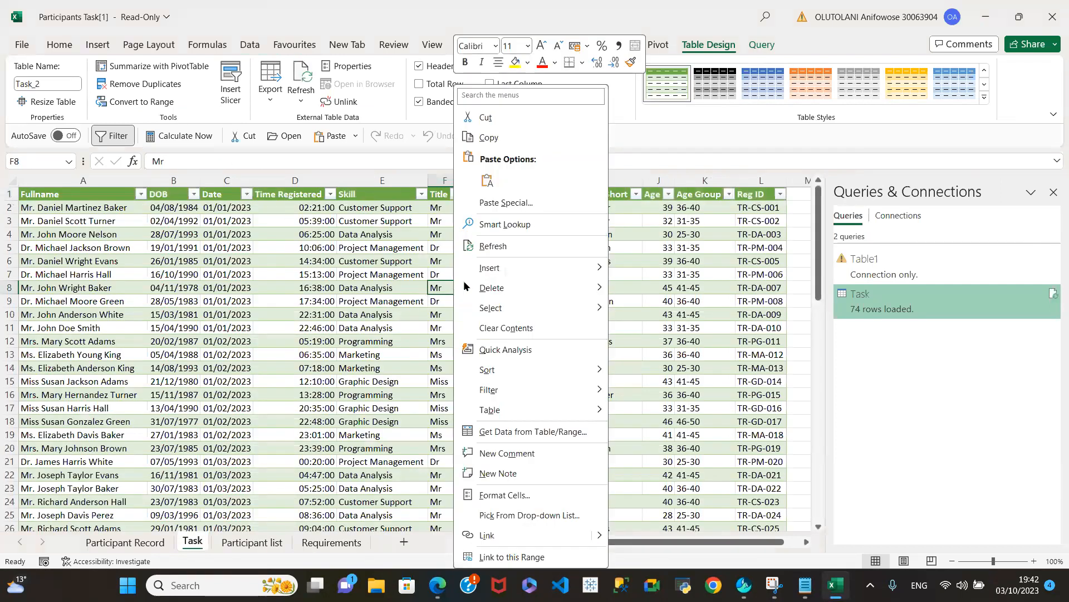
{"action": "left_click", "coordinate": [512, 246]}
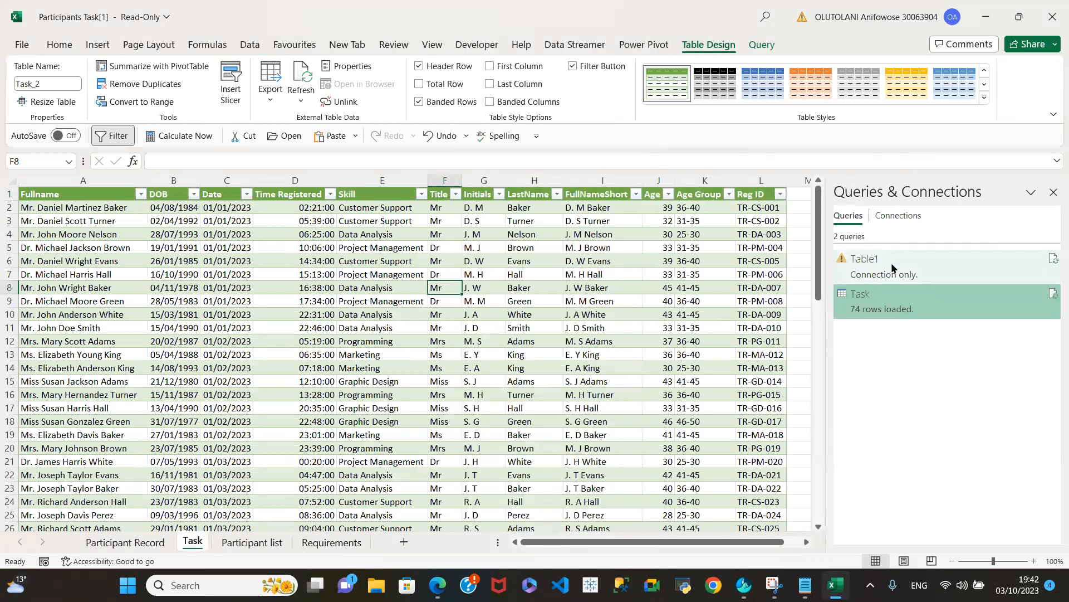
{"action": "left_click", "coordinate": [219, 288]}
{"action": "left_click", "coordinate": [249, 45]}
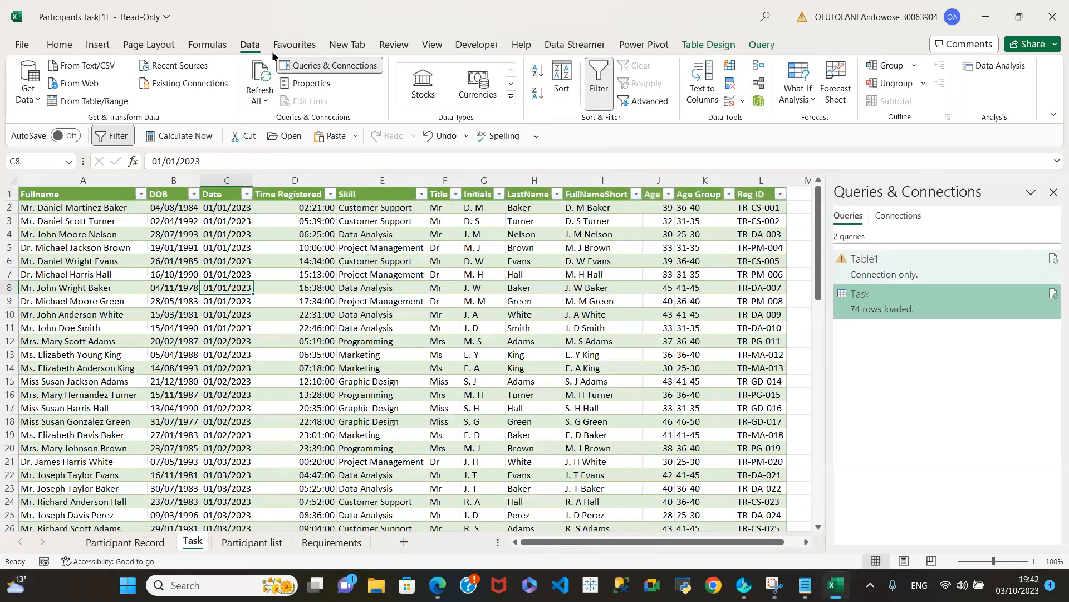
{"action": "left_click", "coordinate": [384, 301]}
{"action": "right_click", "coordinate": [384, 301]}
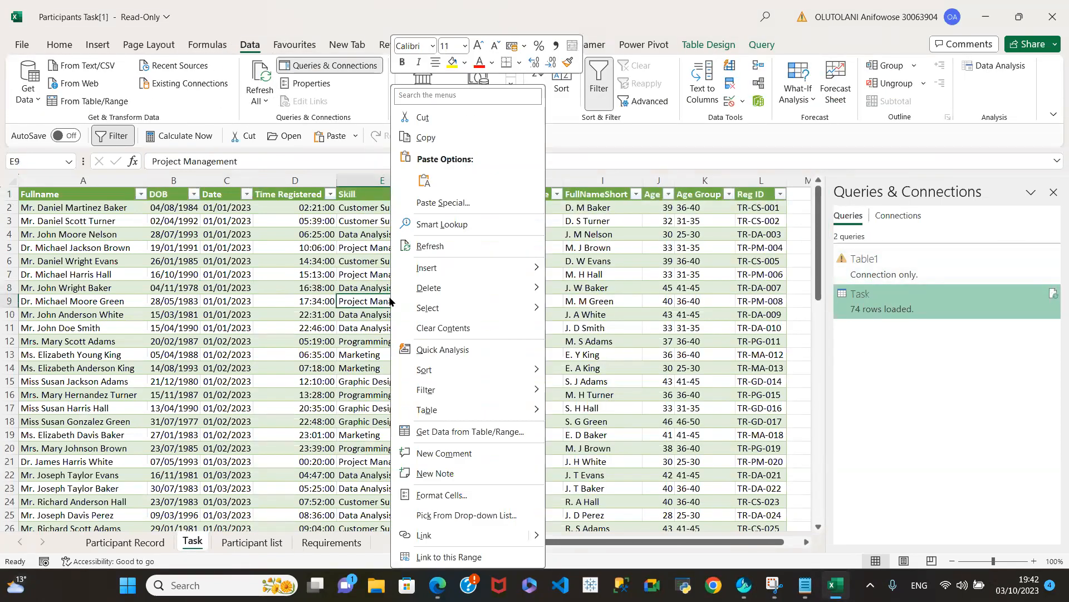
{"action": "left_click", "coordinate": [430, 245]}
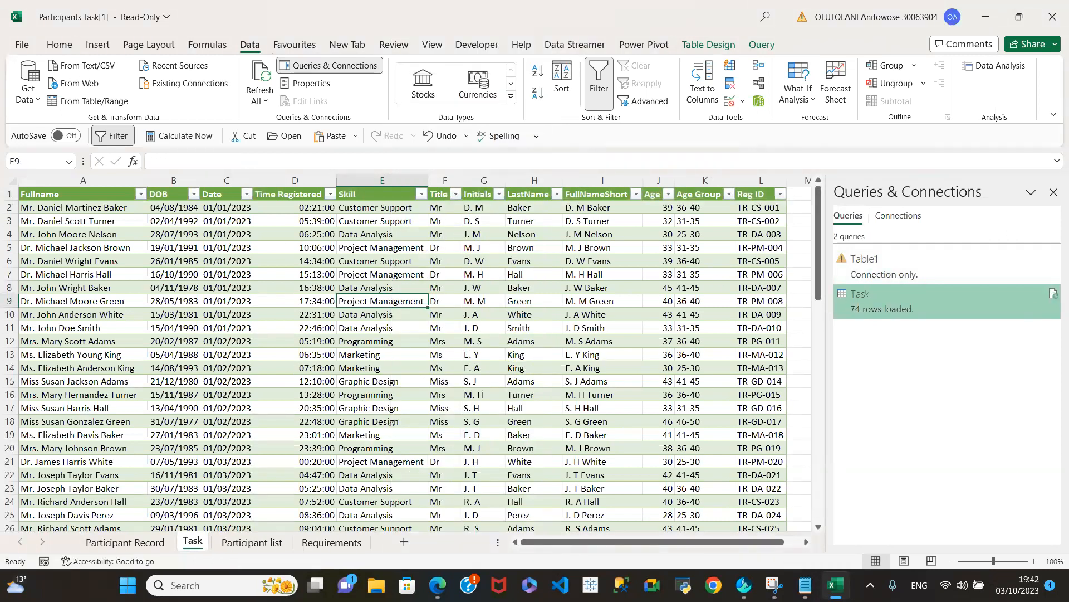
{"action": "mouse_move", "coordinate": [438, 584]}
{"action": "scroll", "coordinate": [660, 548], "scroll_direction": "right", "scroll_amount": 2}
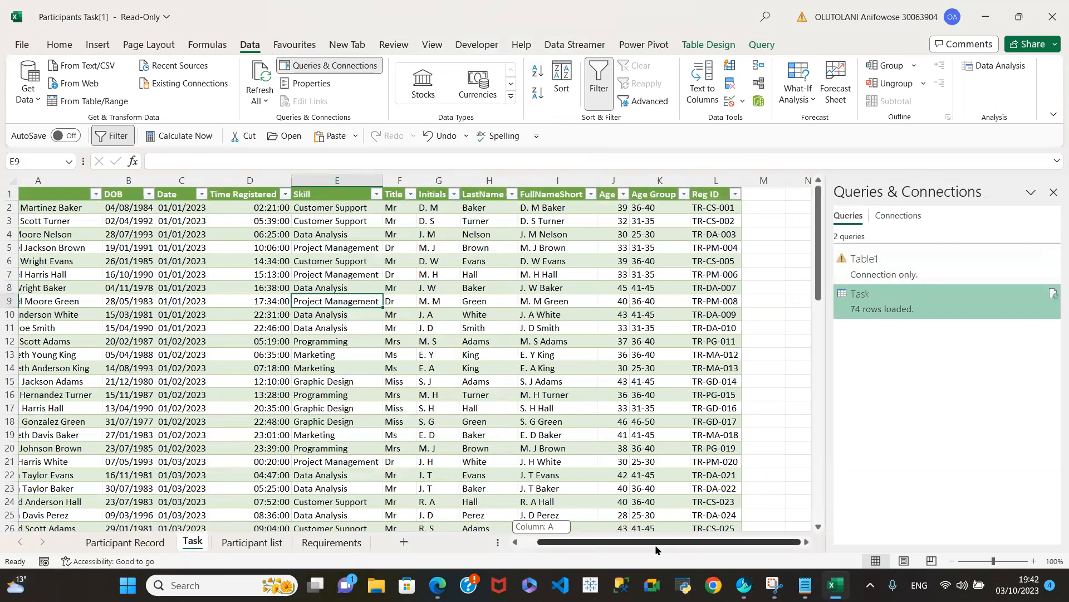
{"action": "left_click_drag", "start_coordinate": [817, 272], "coordinate": [725, 112]}
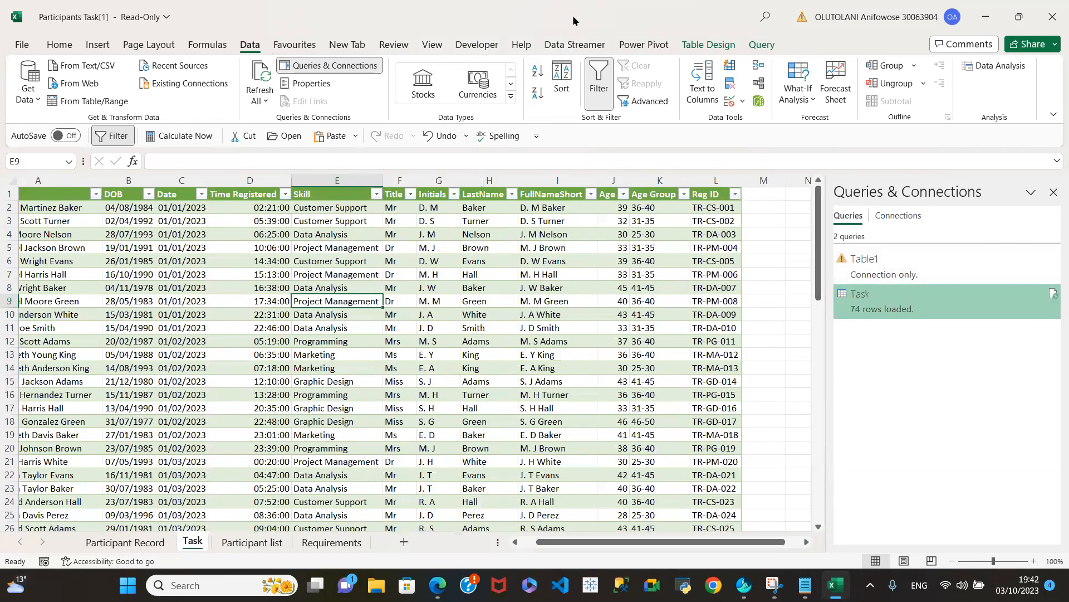